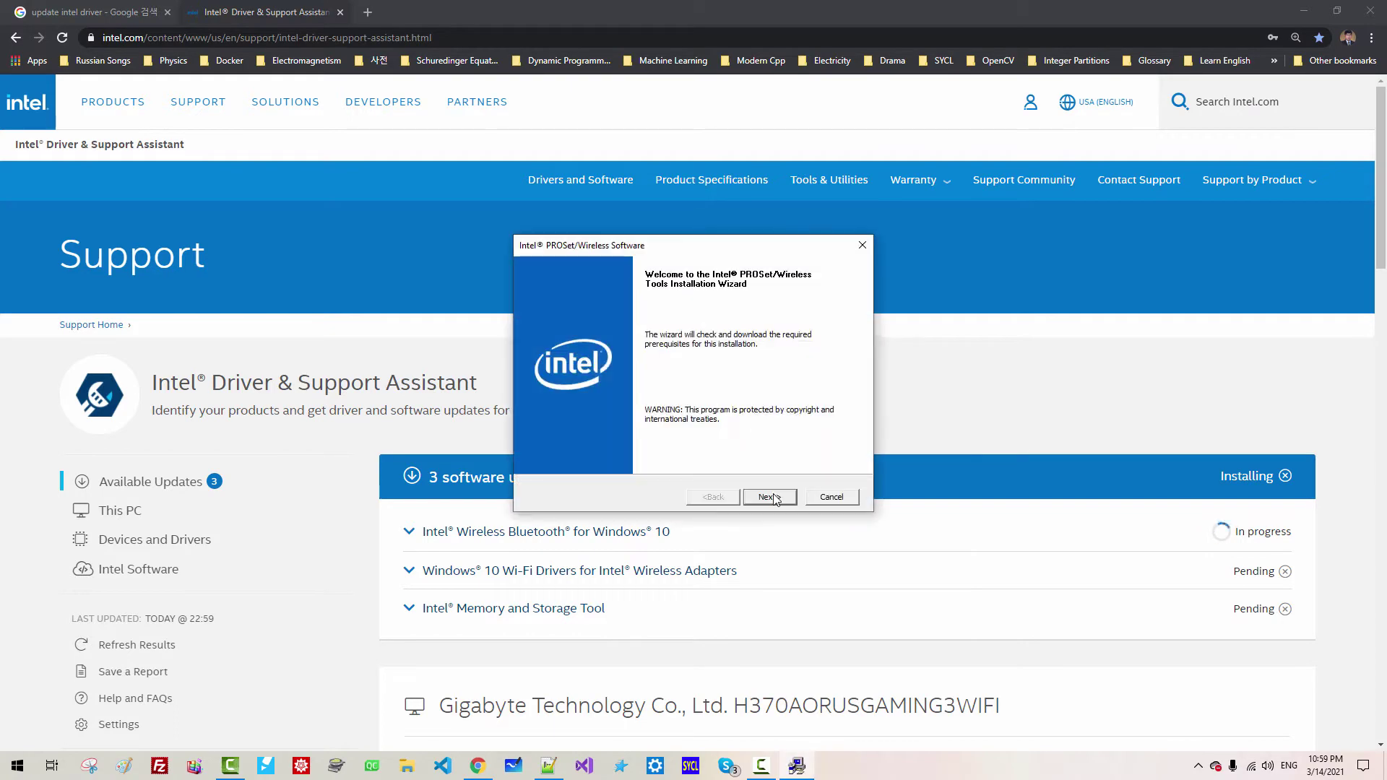
# - Accept the license agreement and complete the Intel Wireless Bluetooth driver installation
pyautogui.click(768, 496)
pyautogui.click(767, 496)
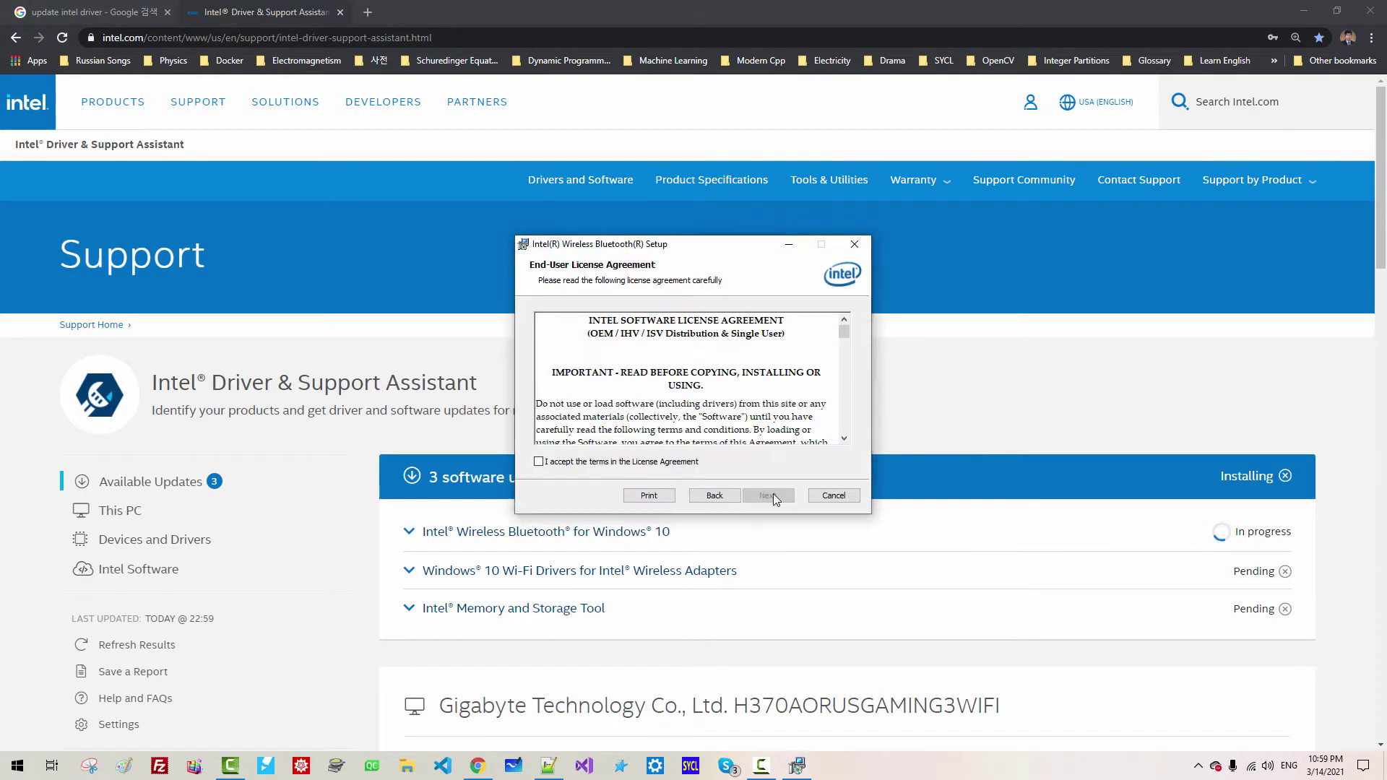
pyautogui.hotkey('alt', 'a')
pyautogui.click(762, 497)
pyautogui.click(609, 329)
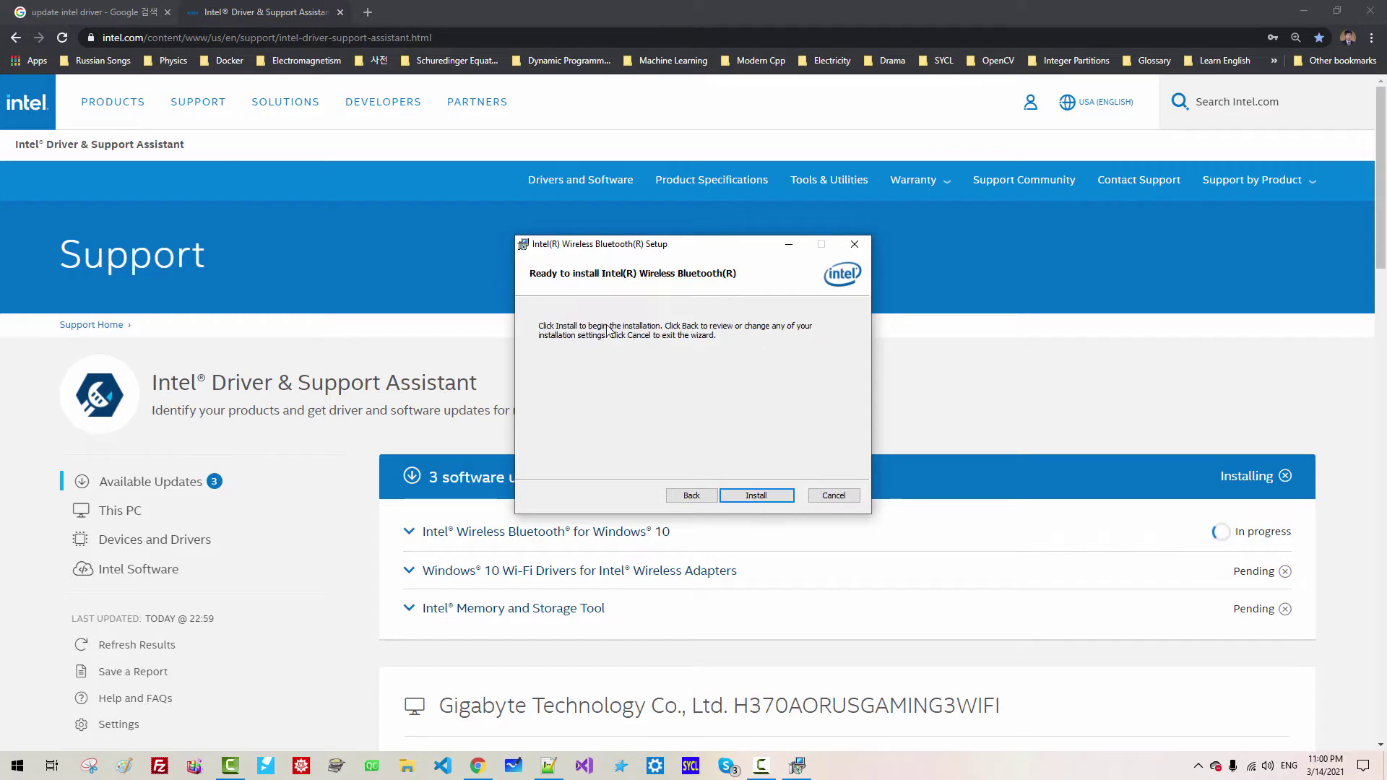
pyautogui.click(782, 496)
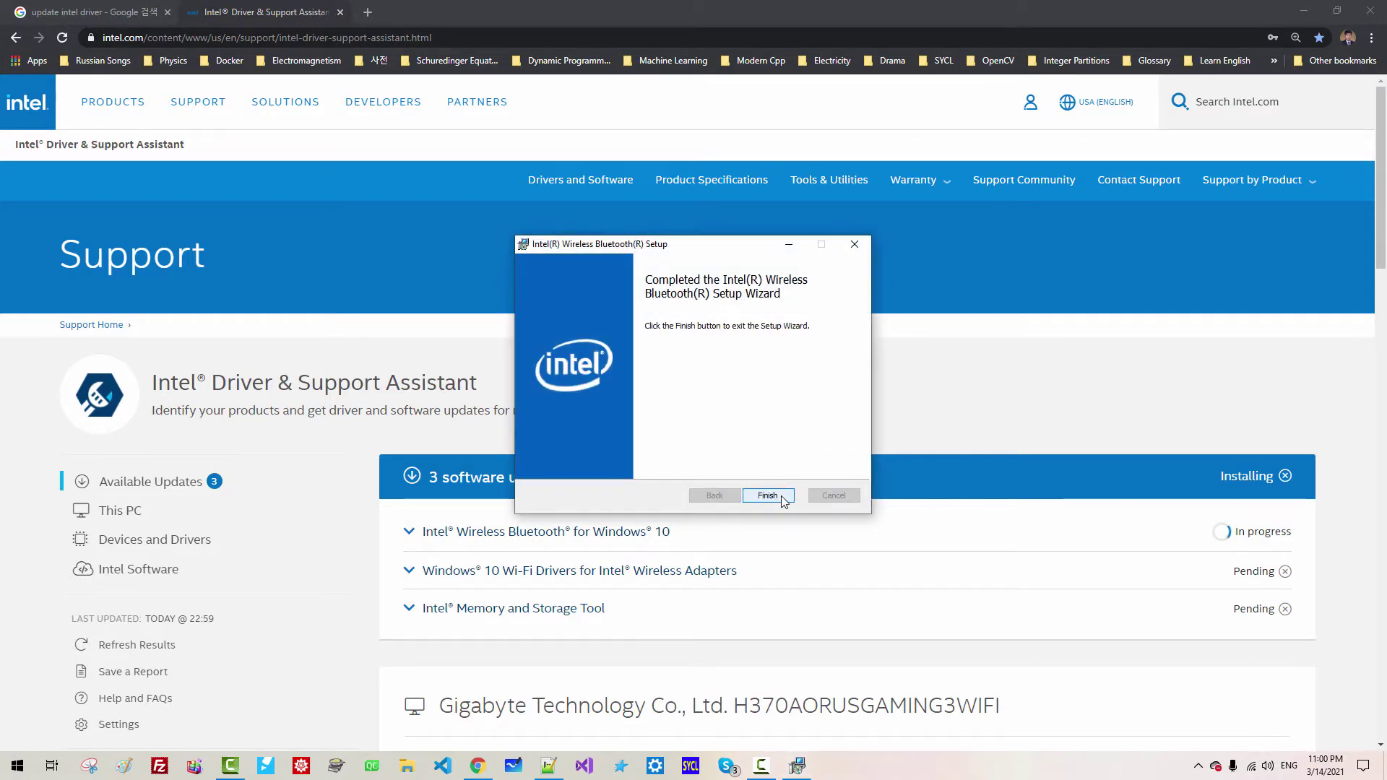
pyautogui.click(767, 495)
pyautogui.click(783, 499)
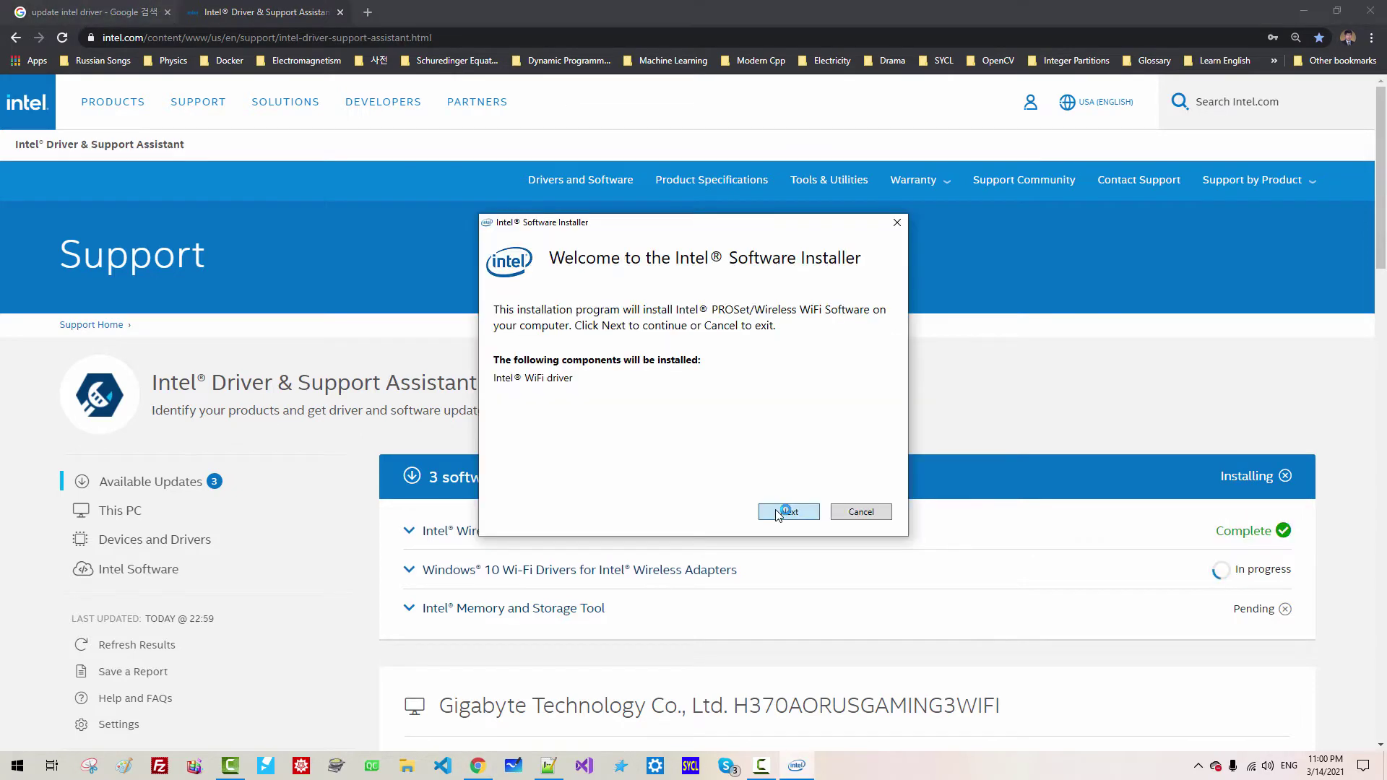
# - Agree to the license terms and complete the Intel PROSet/Wireless WiFi Software installation
pyautogui.click(778, 513)
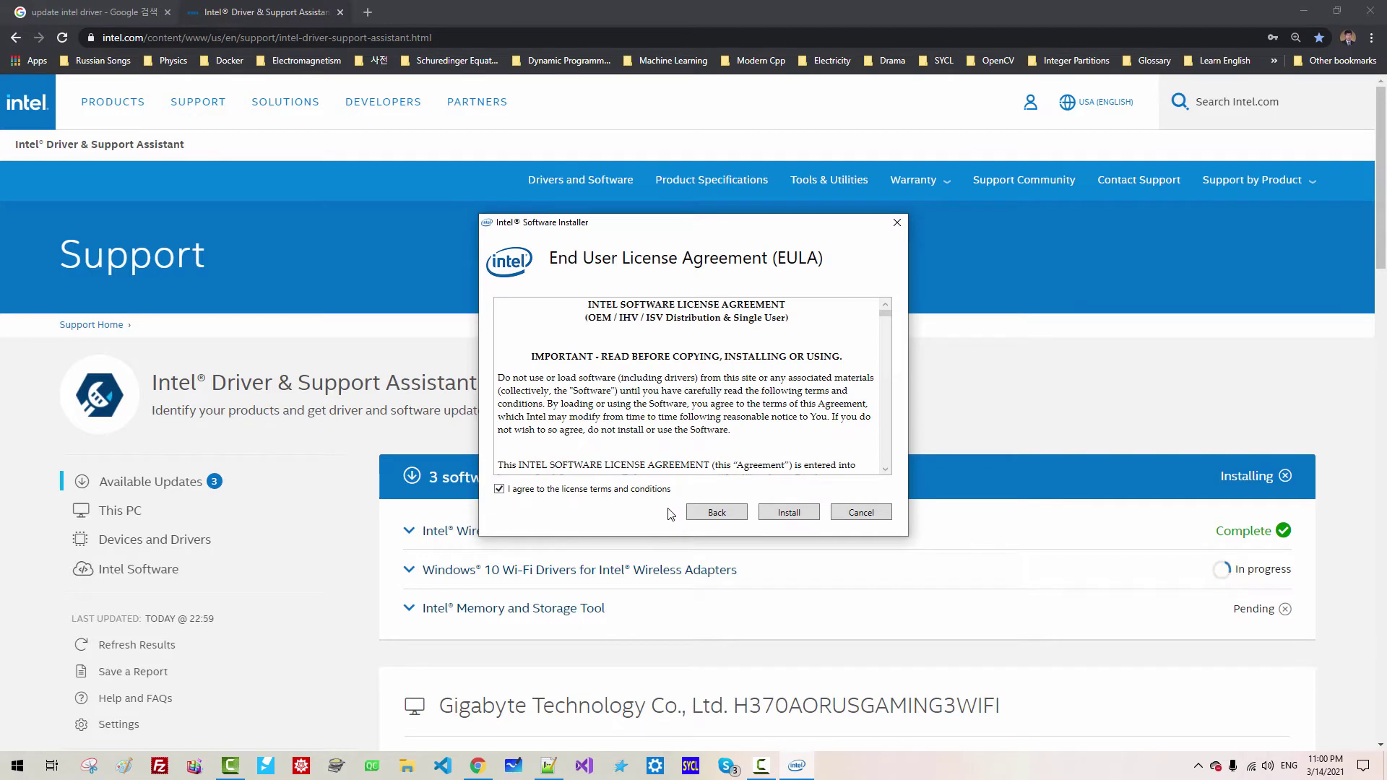
pyautogui.click(781, 518)
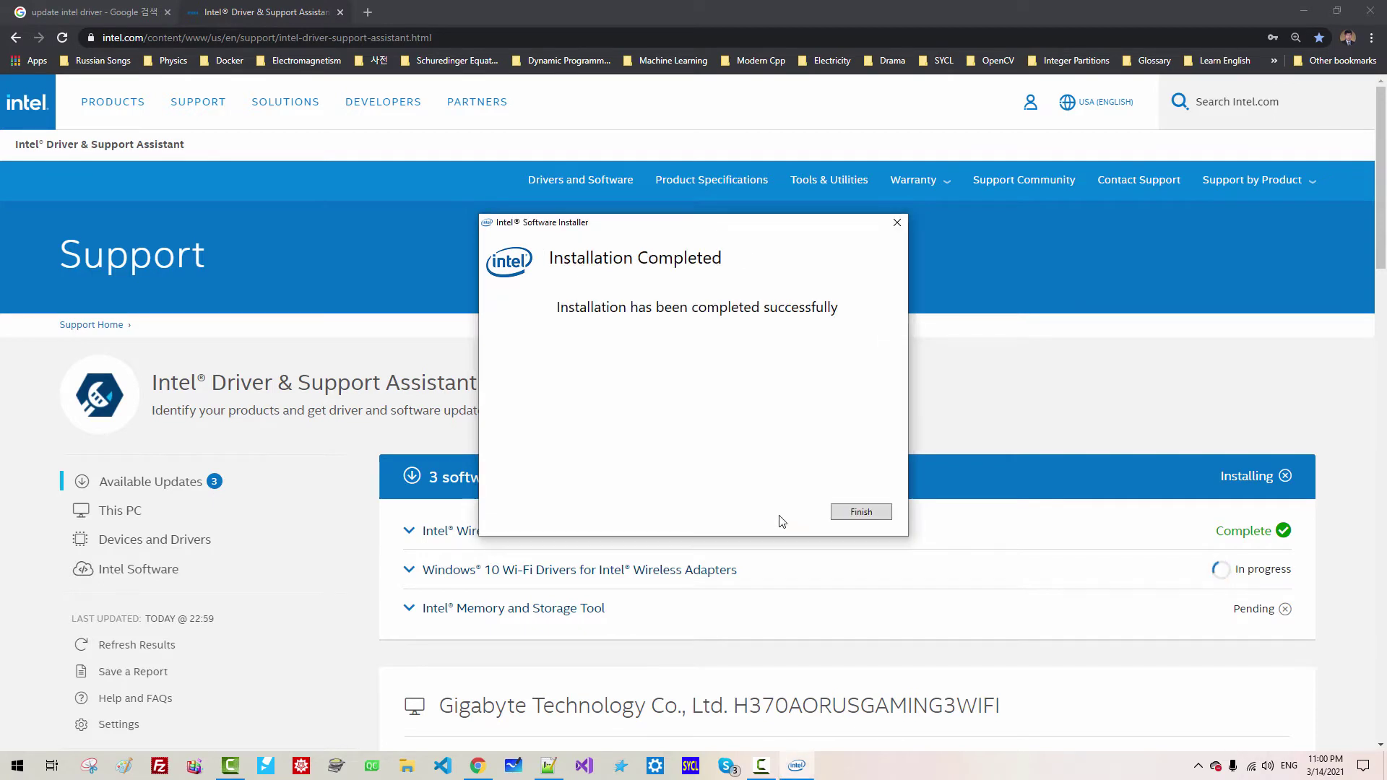
pyautogui.click(837, 515)
pyautogui.click(837, 514)
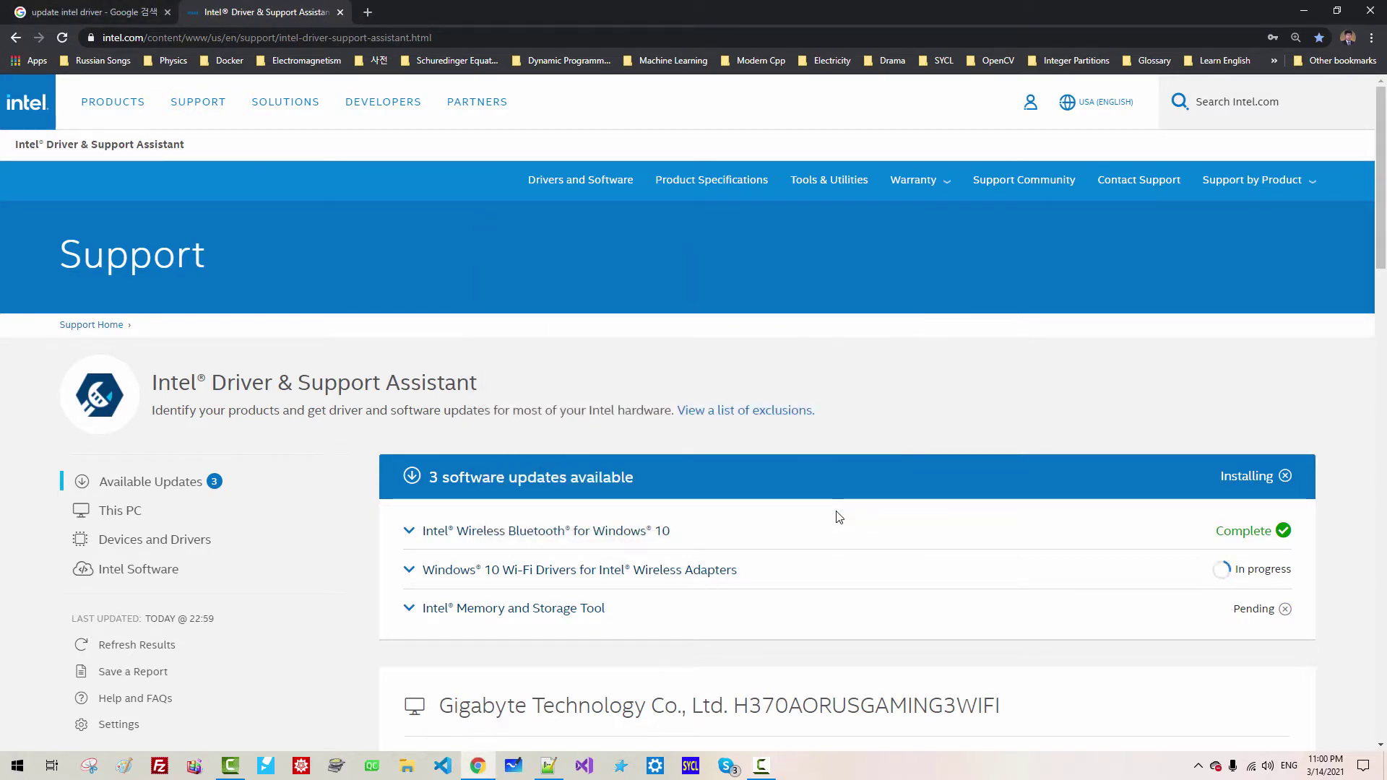
# - Accept the license agreement and install the Intel Memory and Storage Tool without launching it
pyautogui.click(821, 560)
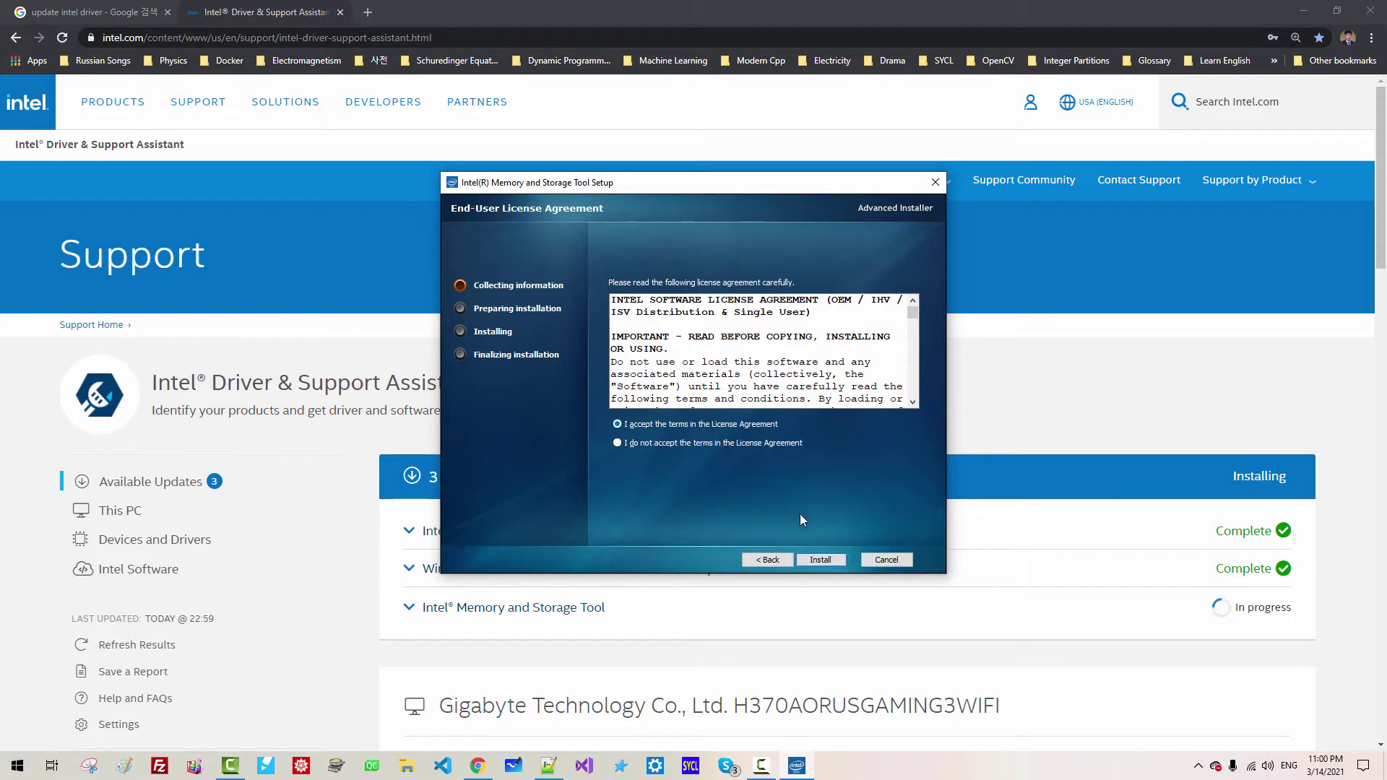
pyautogui.click(839, 561)
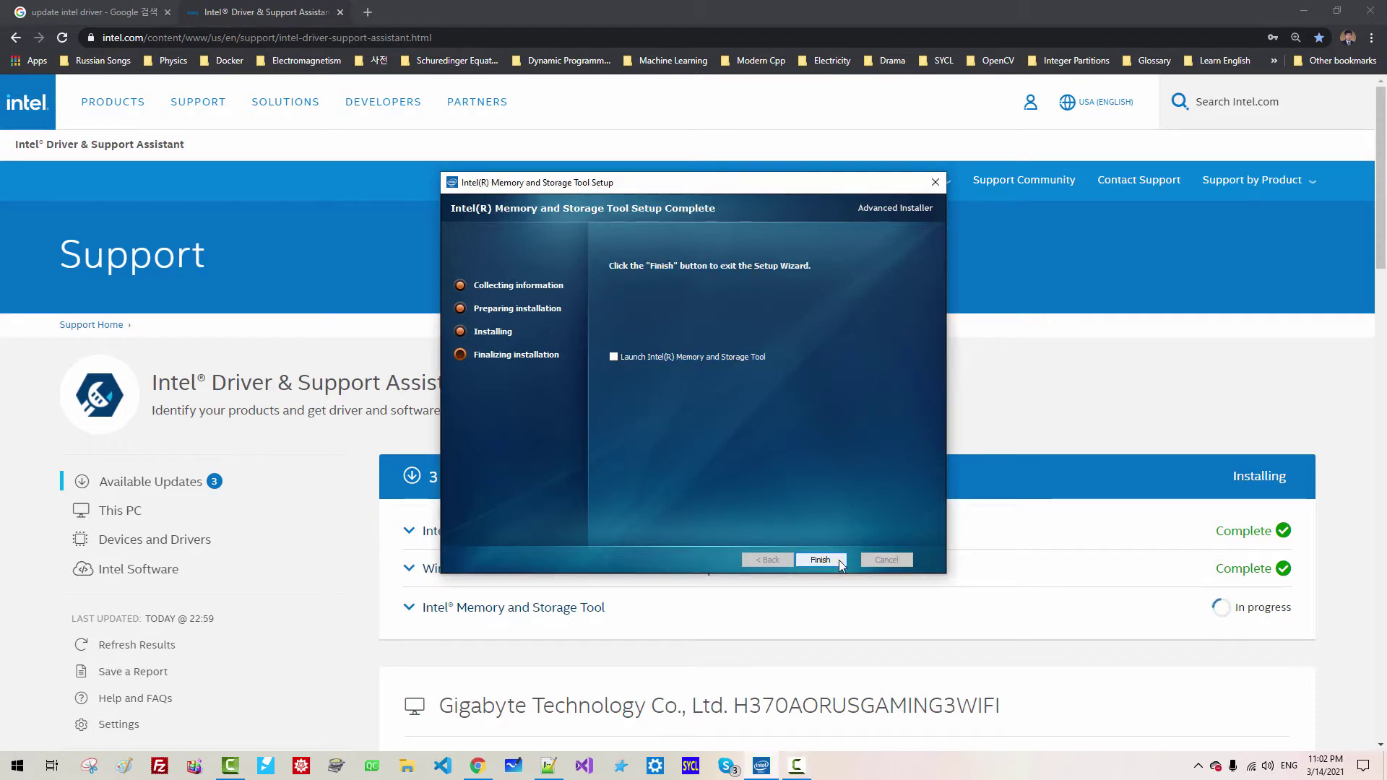
pyautogui.click(839, 560)
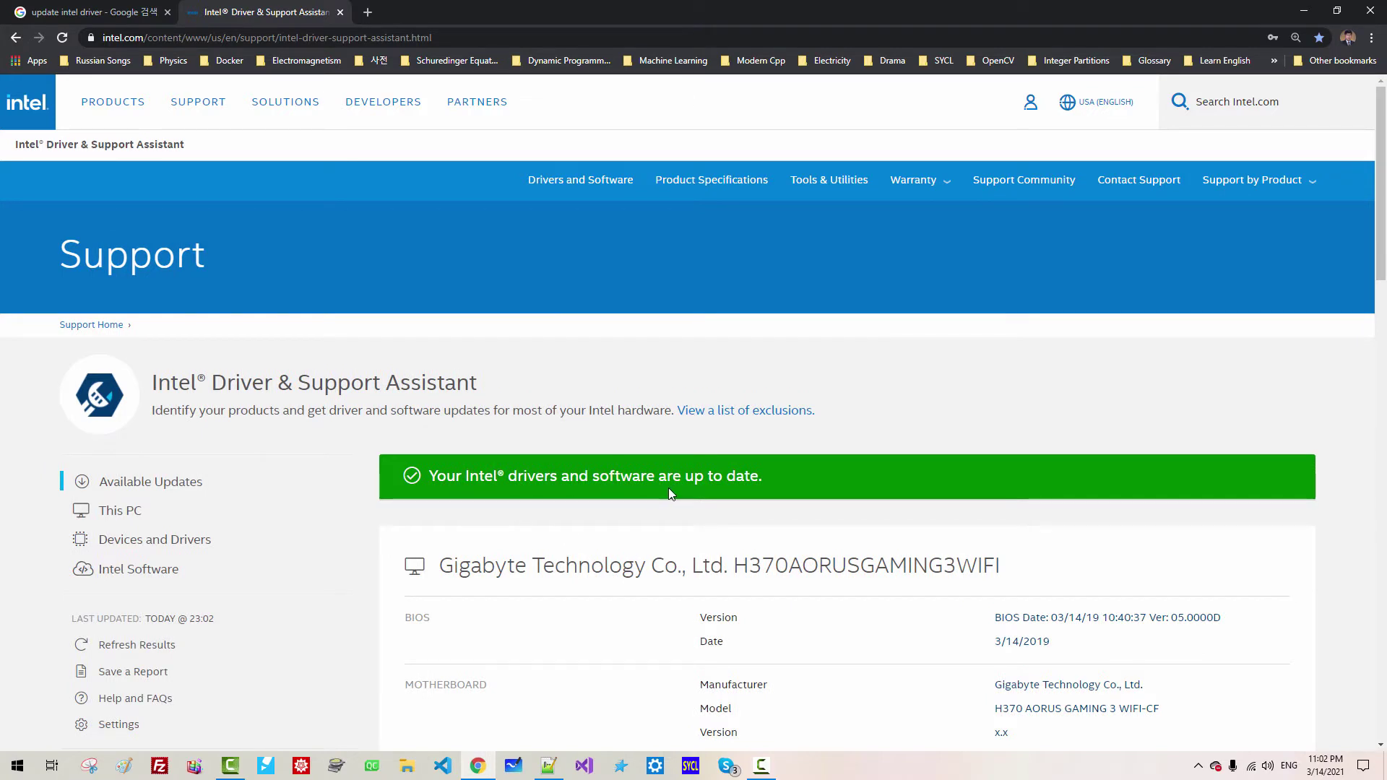
# - Examine the processor and Intel UHD Graphics 630 details under Devices and Drivers
pyautogui.scroll(-8, 741, 499)
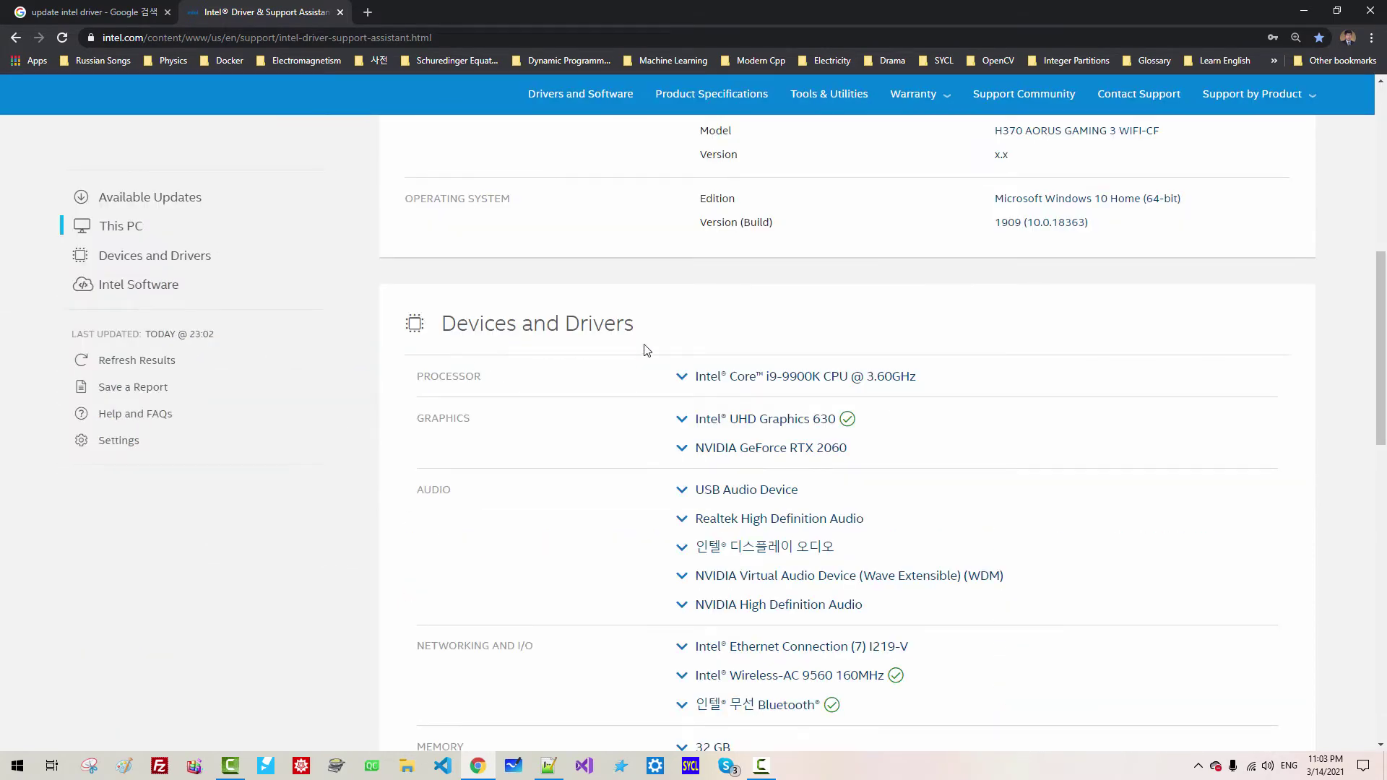
pyautogui.click(681, 377)
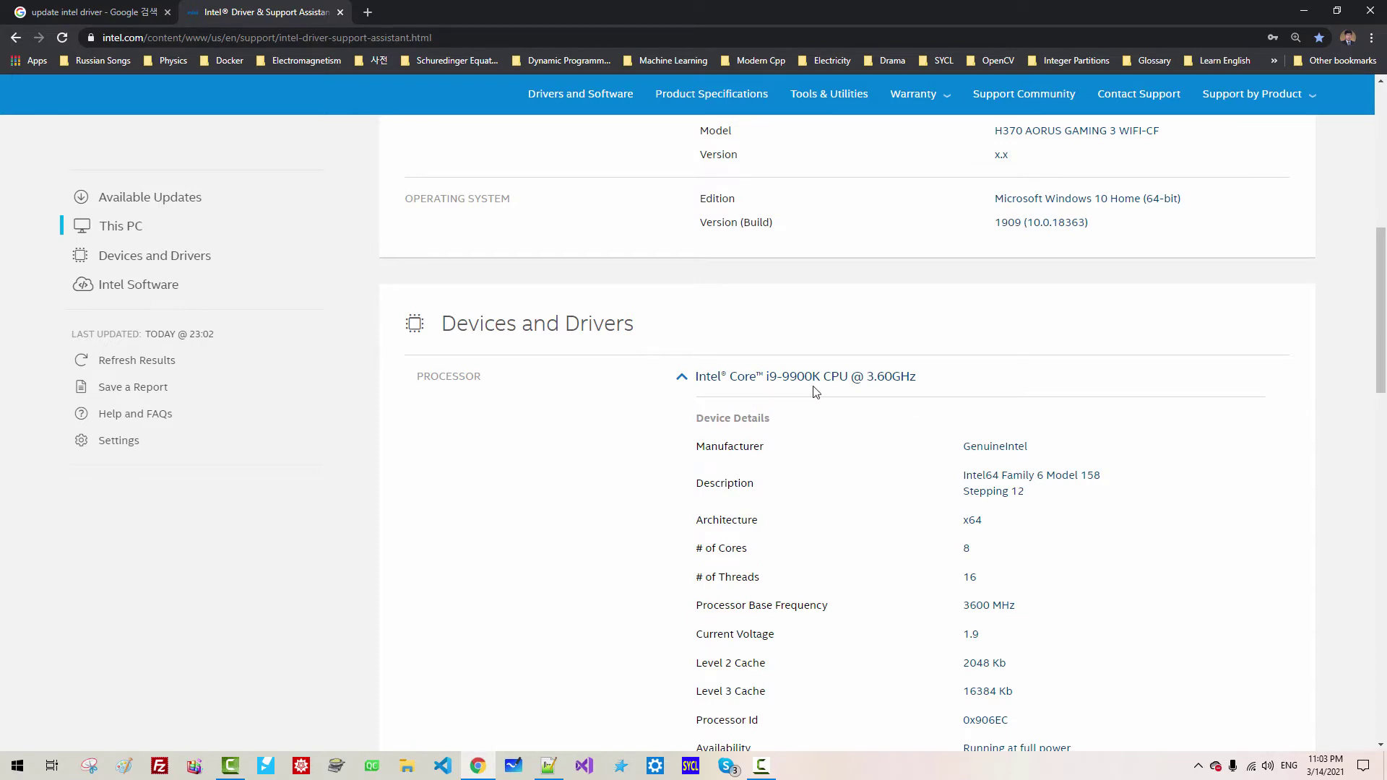
pyautogui.scroll(-6, 833, 390)
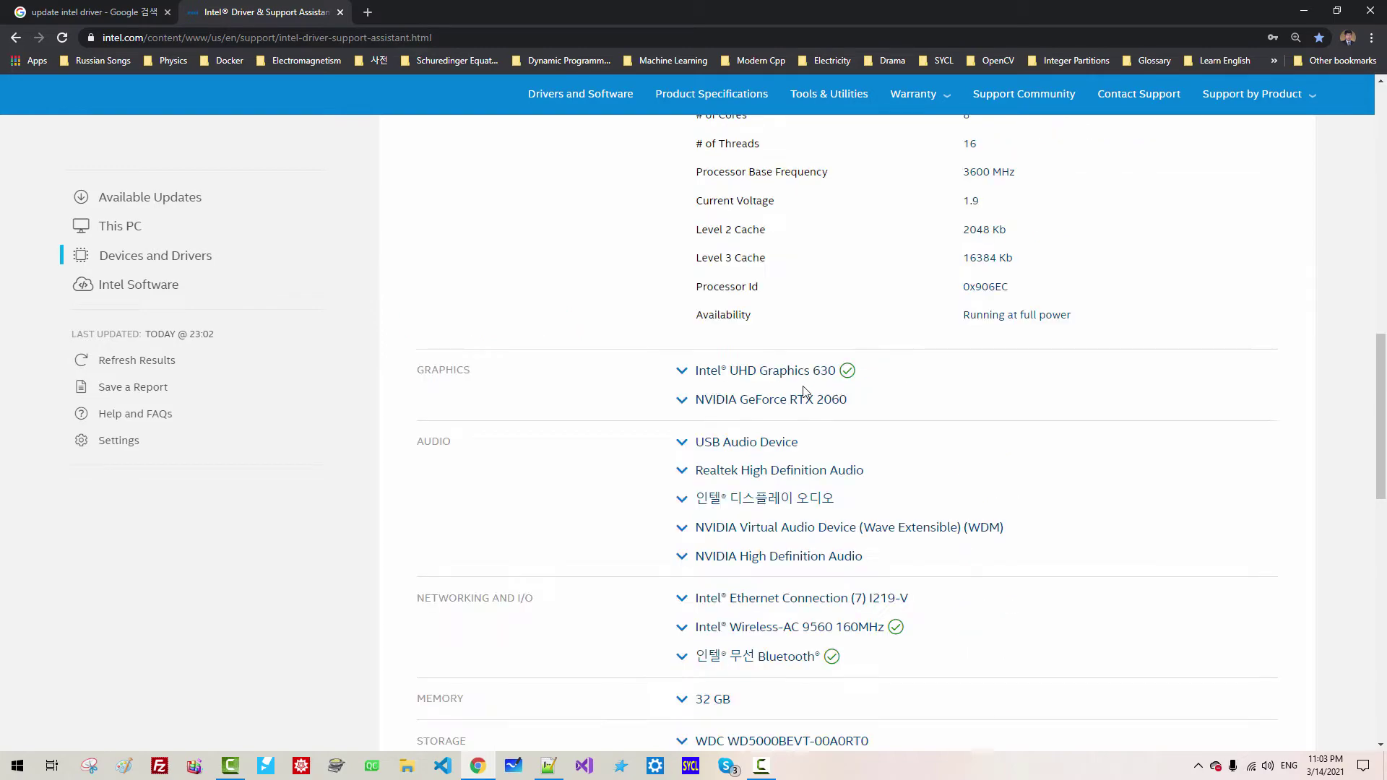
pyautogui.click(727, 385)
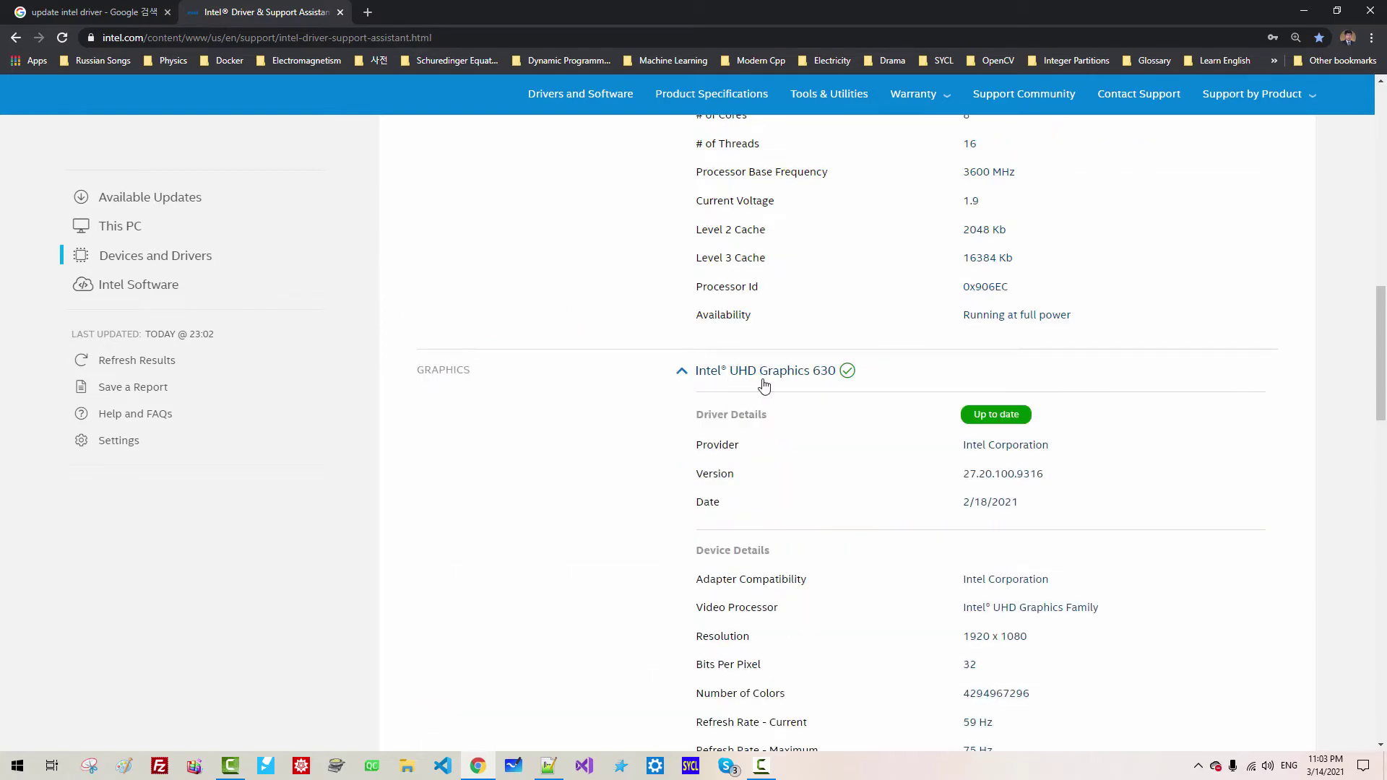
pyautogui.scroll(-3, 839, 415)
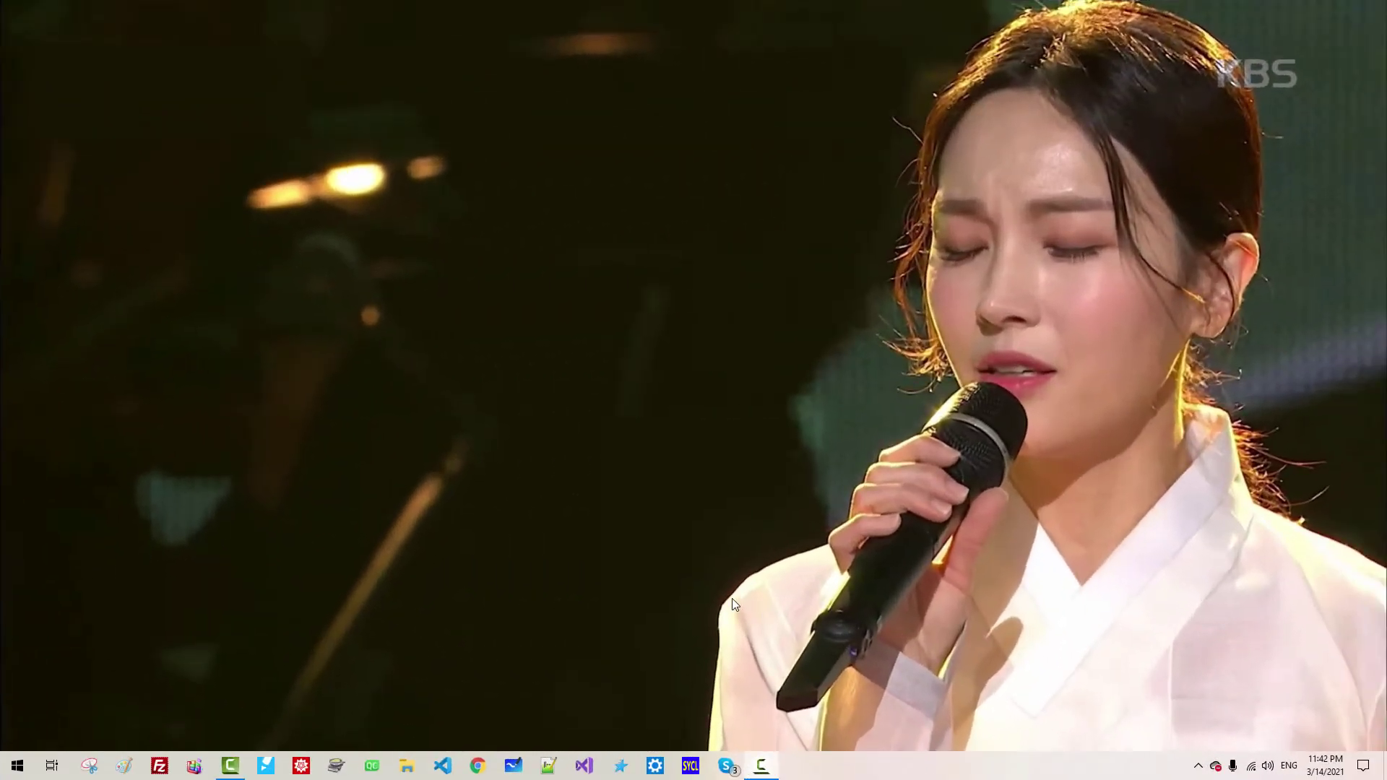
# - Search Windows for "add" and open the Add or remove programs settings
pyautogui.rightClick(17, 765)
pyautogui.click(69, 673)
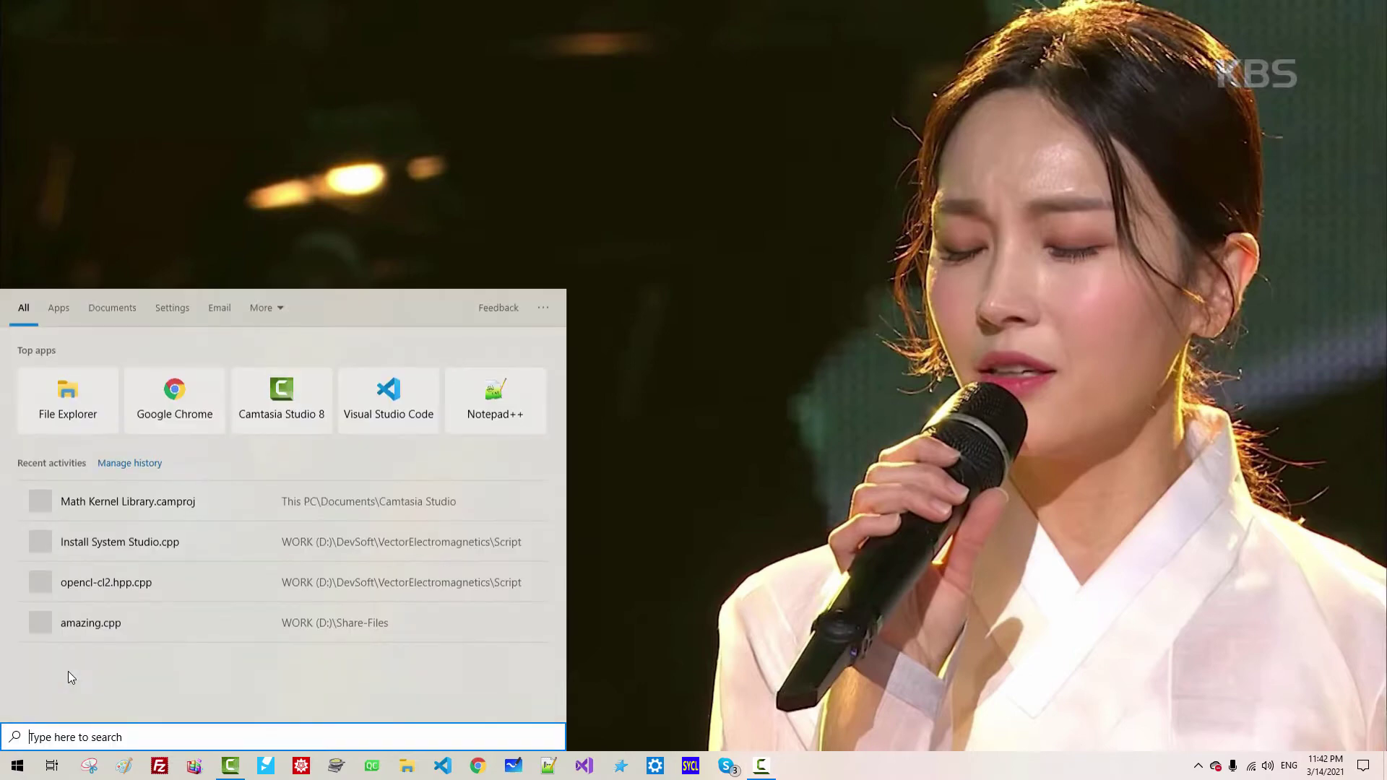
pyautogui.write('add')
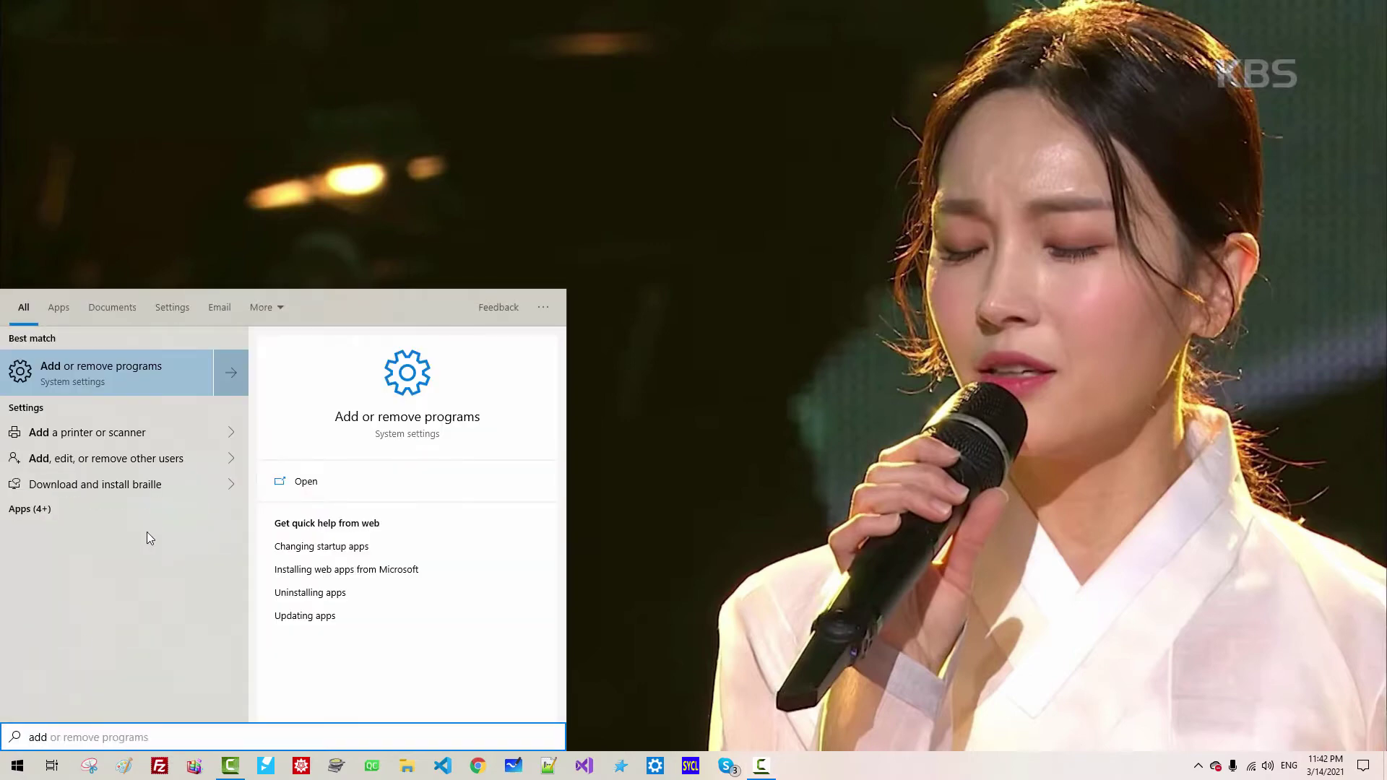
pyautogui.click(158, 366)
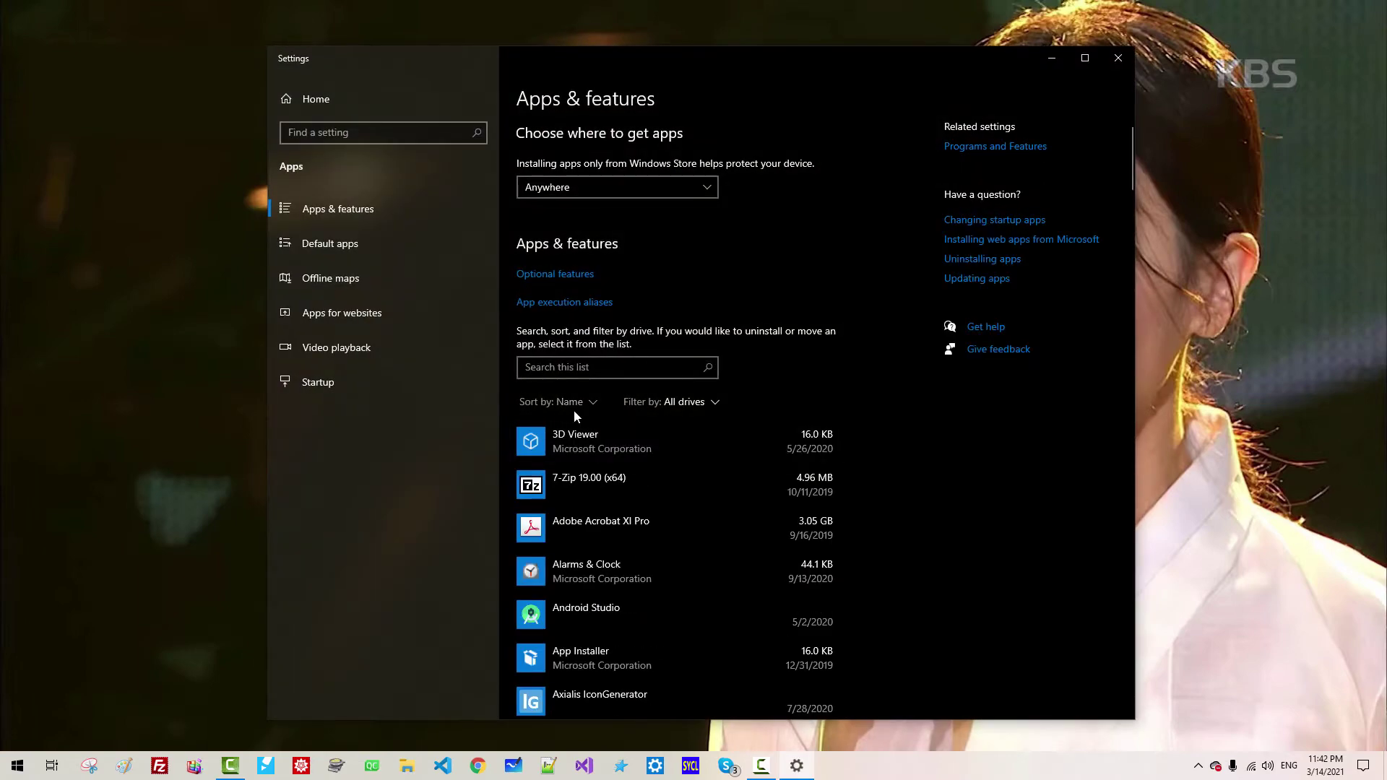
# - Uninstall Intel Software Development Tools from the installed apps and finish its uninstall wizard
pyautogui.scroll(-20, 611, 558)
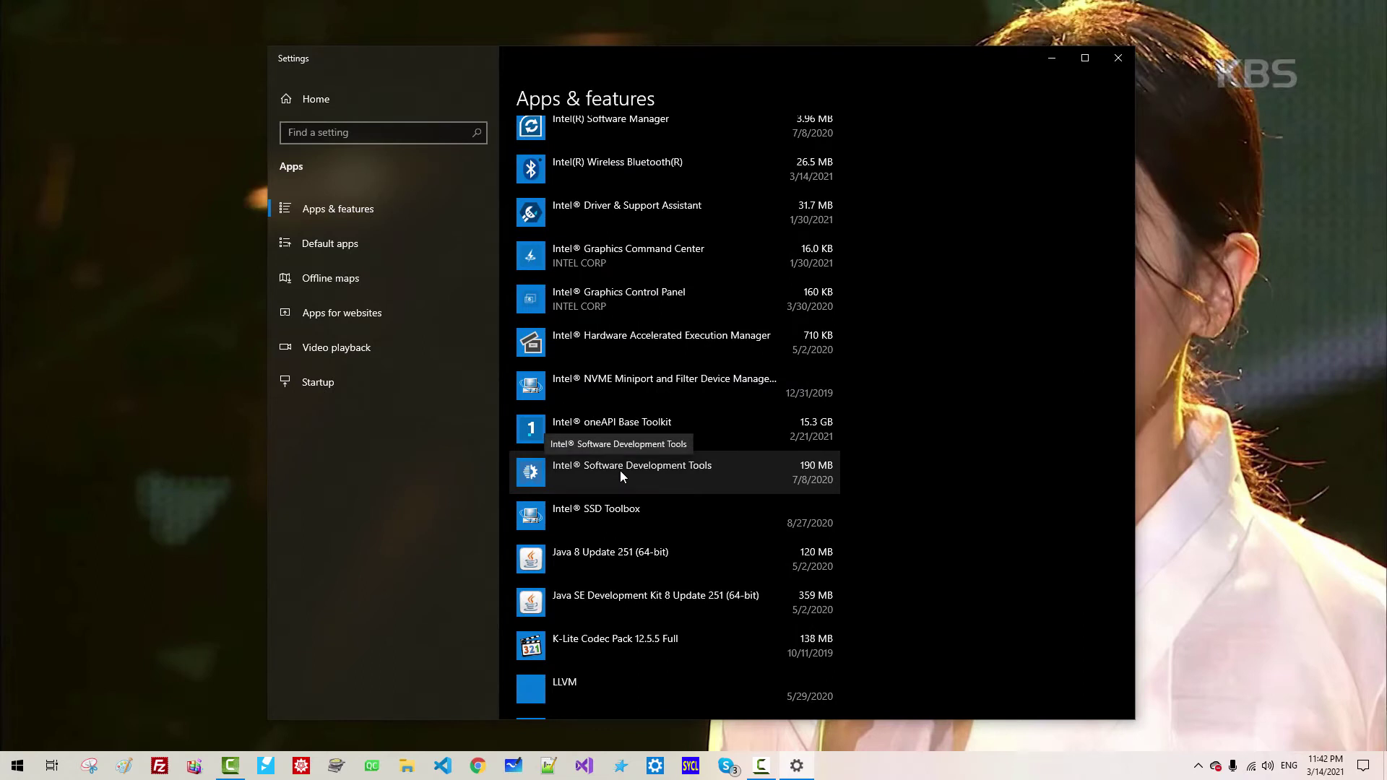
pyautogui.click(620, 471)
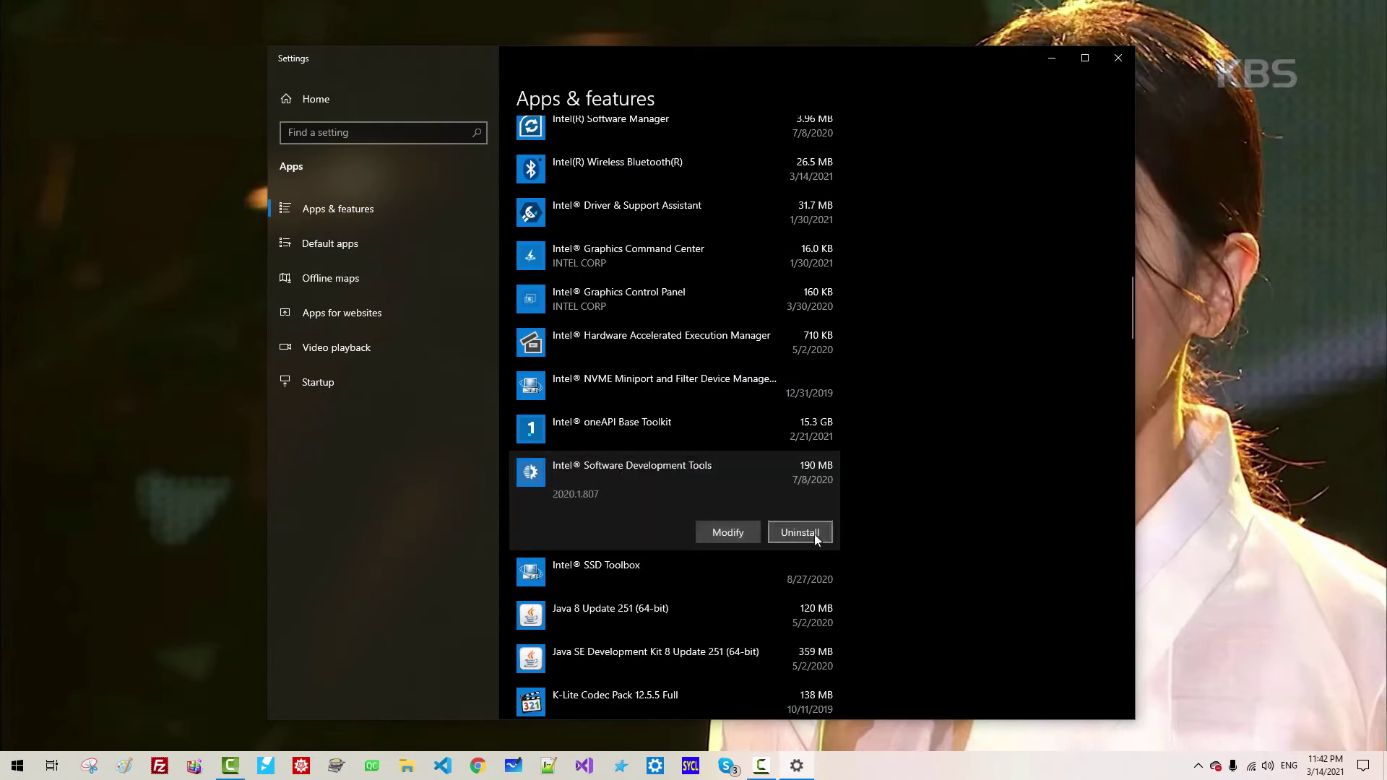
pyautogui.click(815, 535)
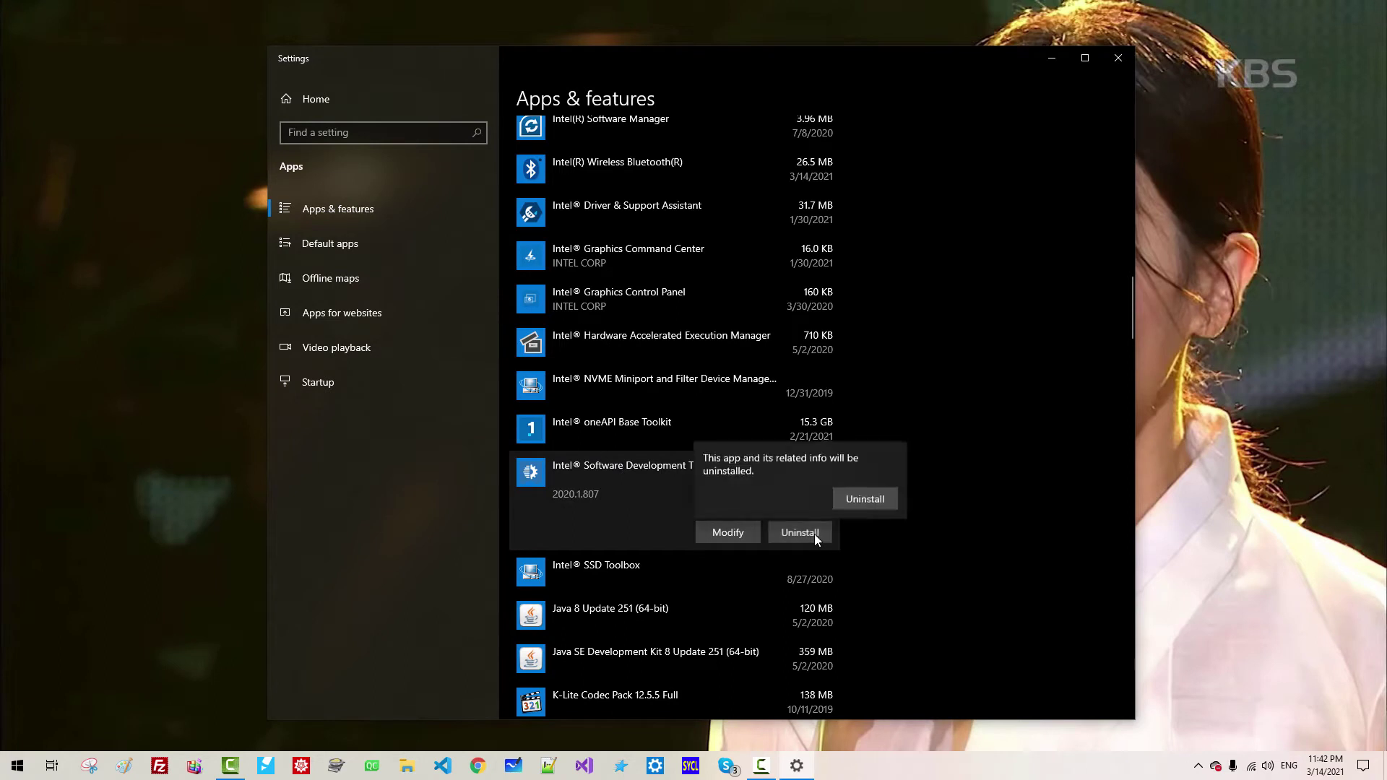
pyautogui.click(866, 498)
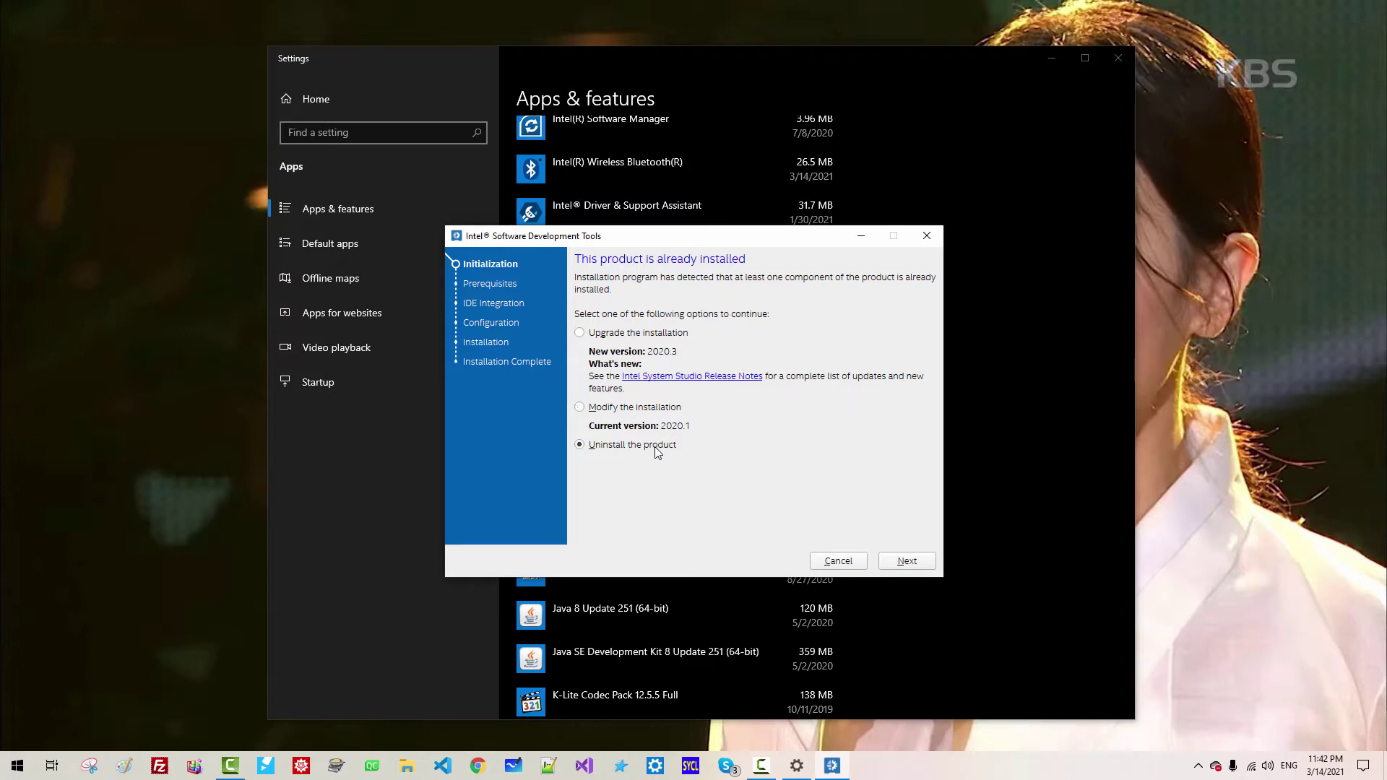
pyautogui.click(898, 566)
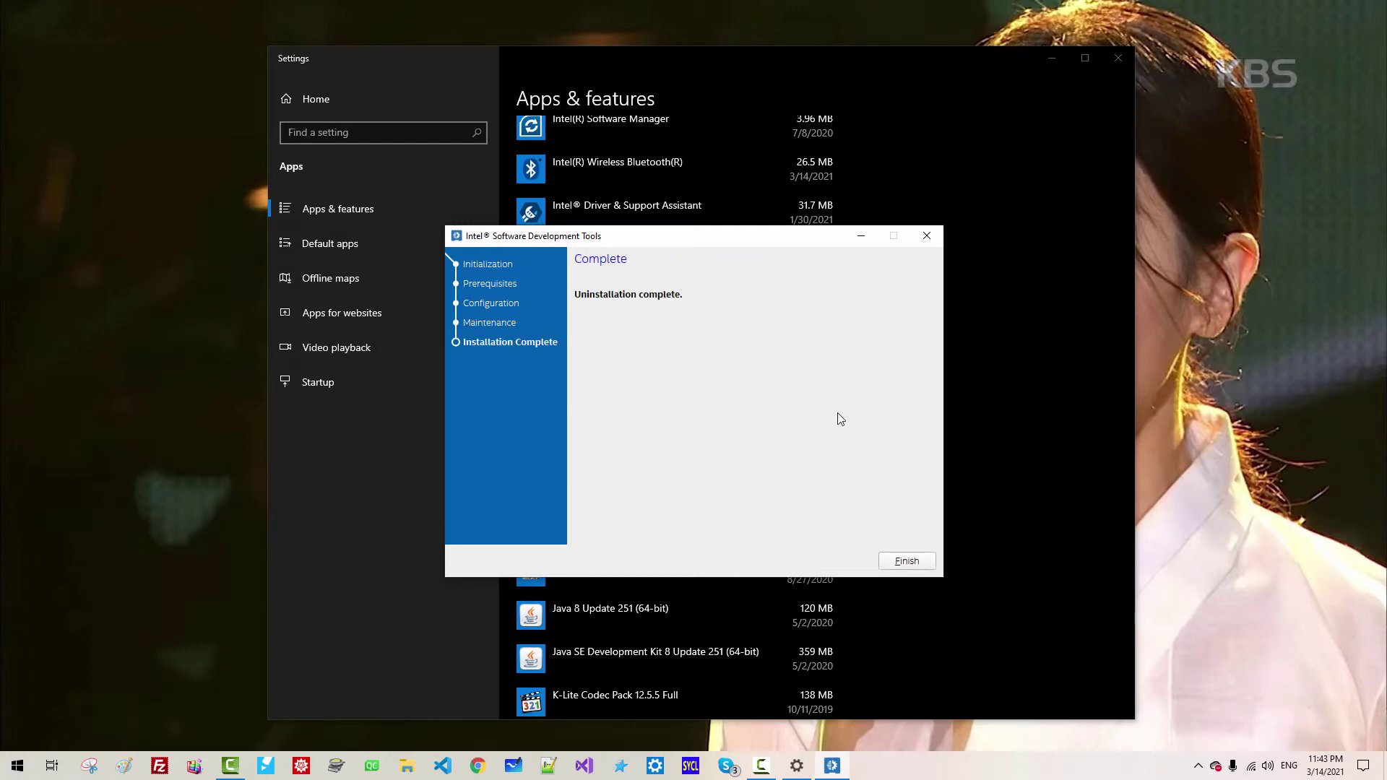
pyautogui.click(905, 562)
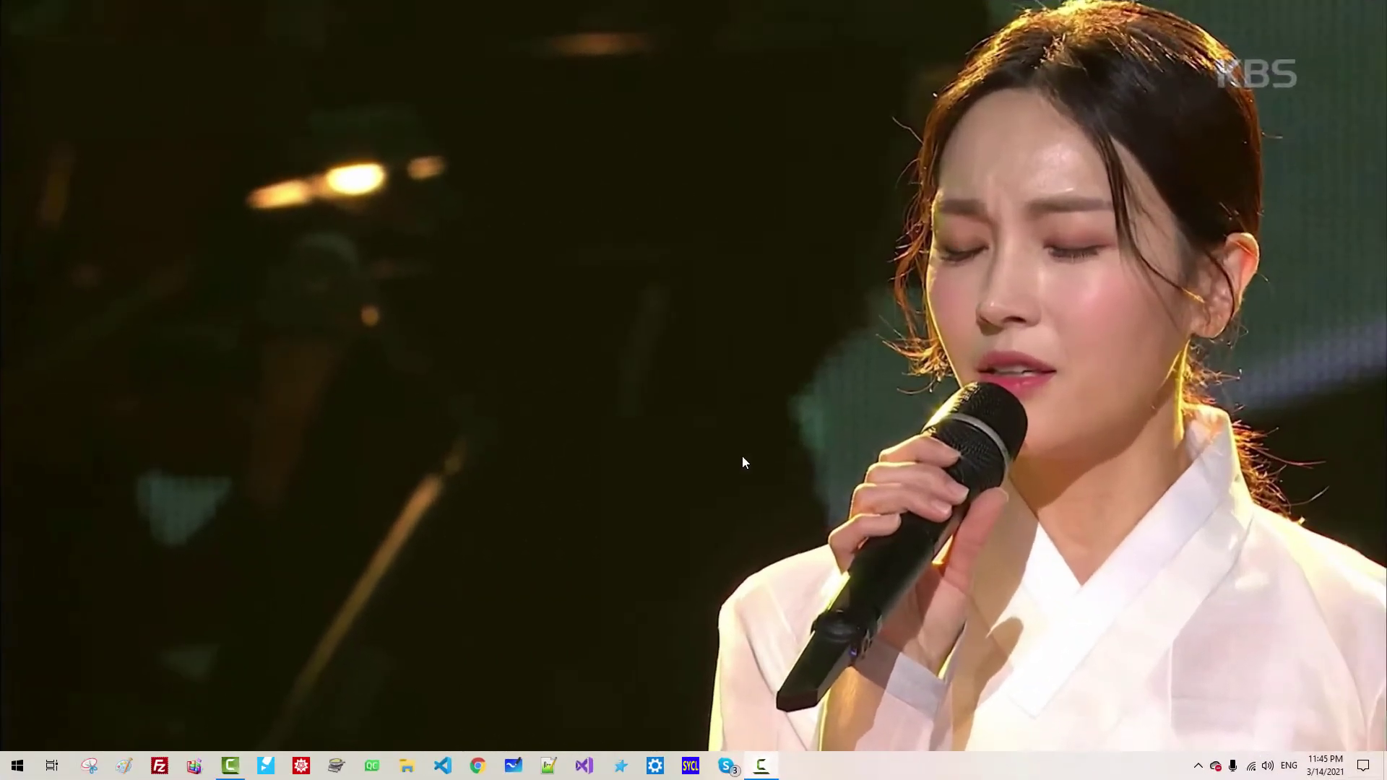
# - Check the used and free space of the SYSTEM (C:) drive in File Explorer
pyautogui.click(408, 766)
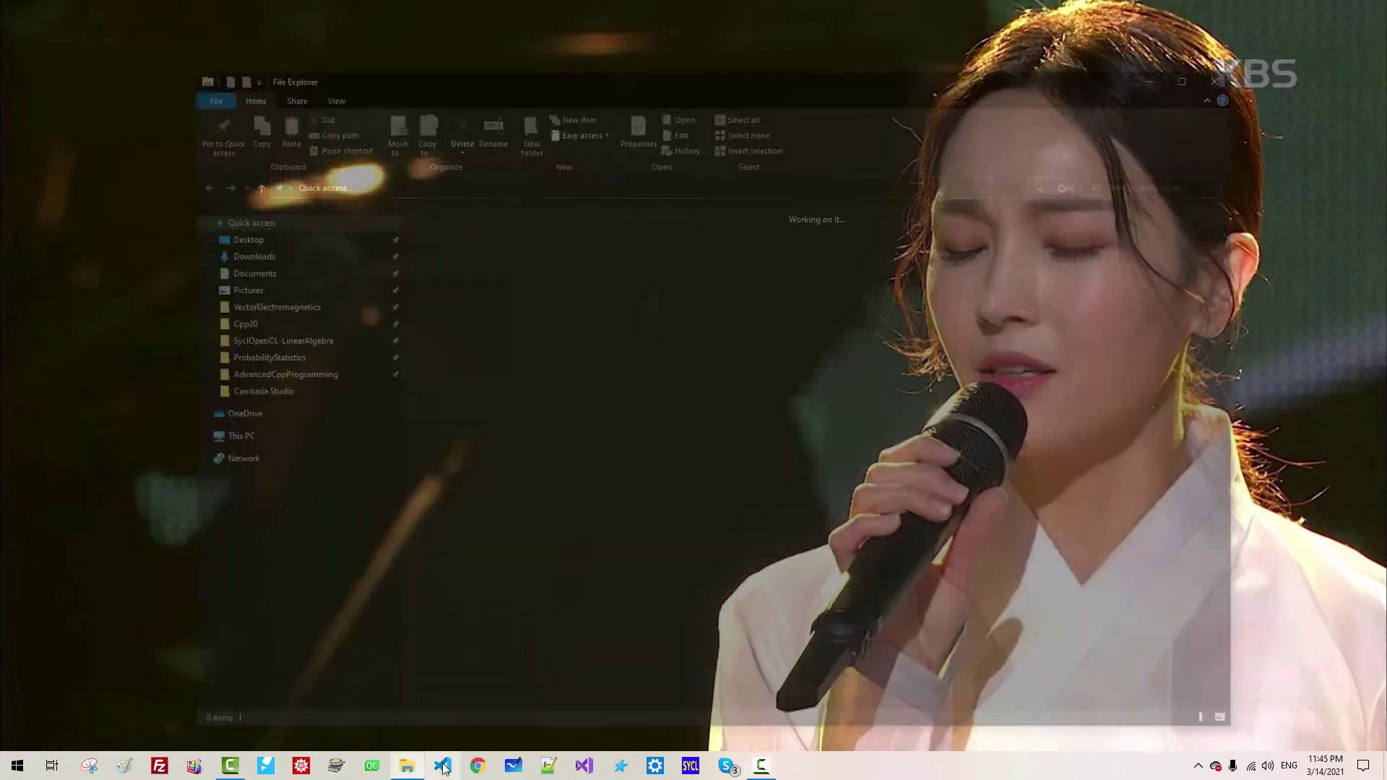
pyautogui.click(264, 578)
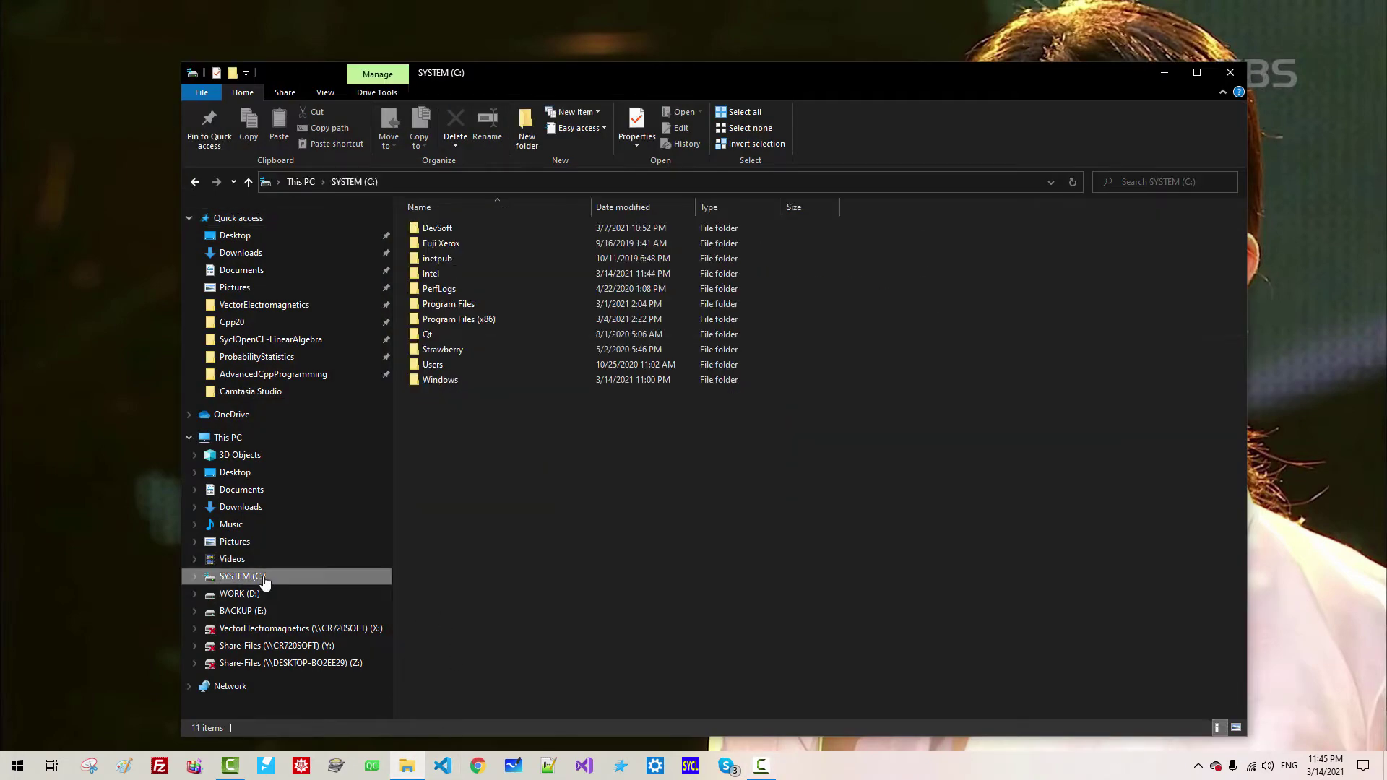
pyautogui.rightClick(265, 582)
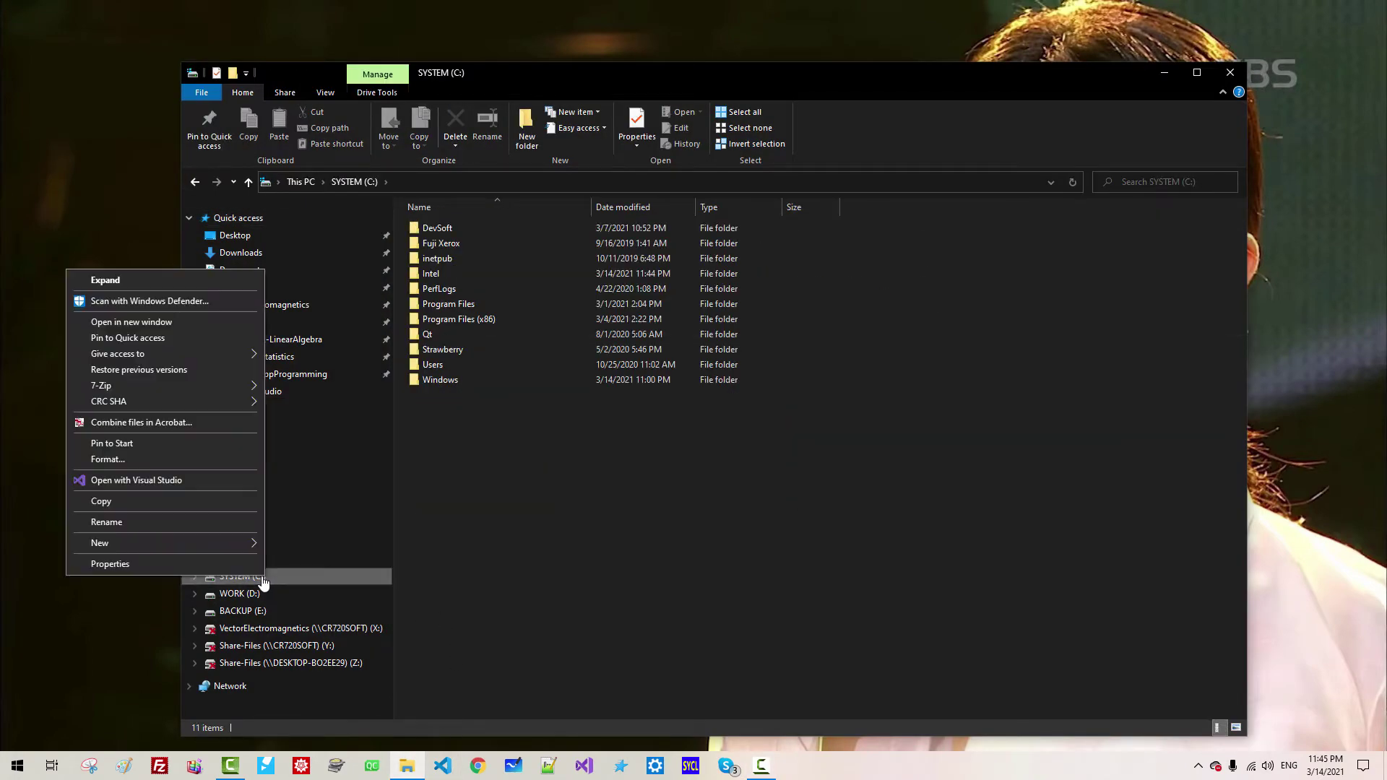
pyautogui.click(235, 566)
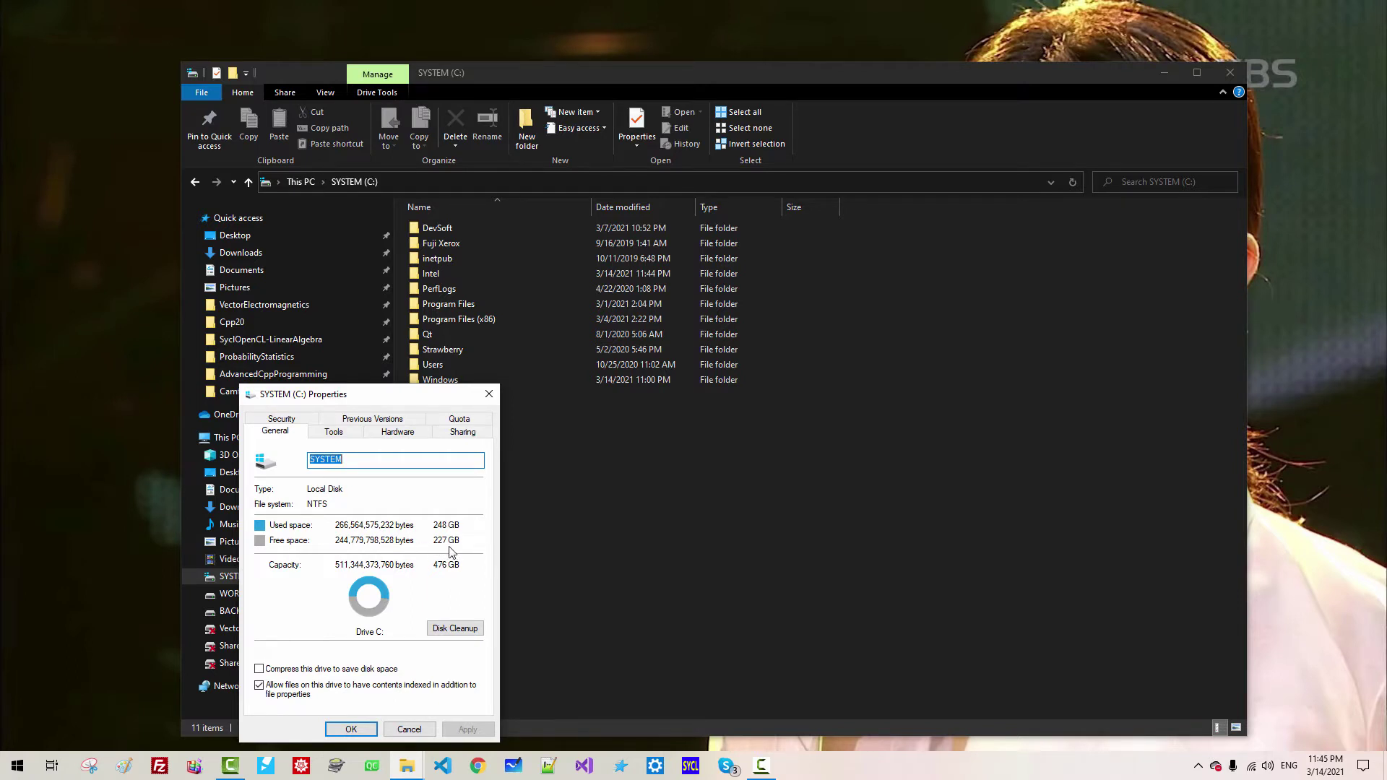
pyautogui.click(354, 730)
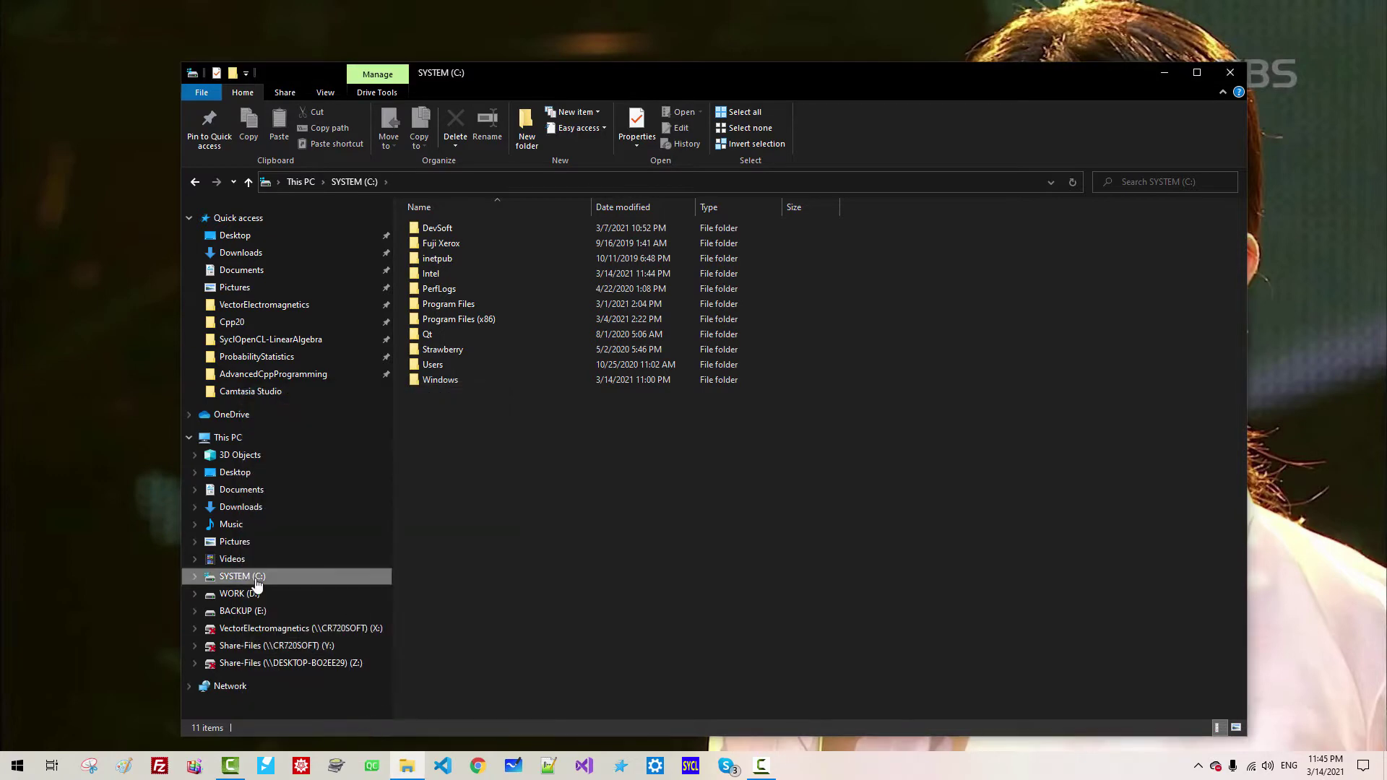
# - Inspect Program Files (x86)\IntelSWTools on drive C: down to sw_dev_tools\OpenCL\sdk\include\CL, and return to the IntelSWTools folder
pyautogui.doubleClick(474, 320)
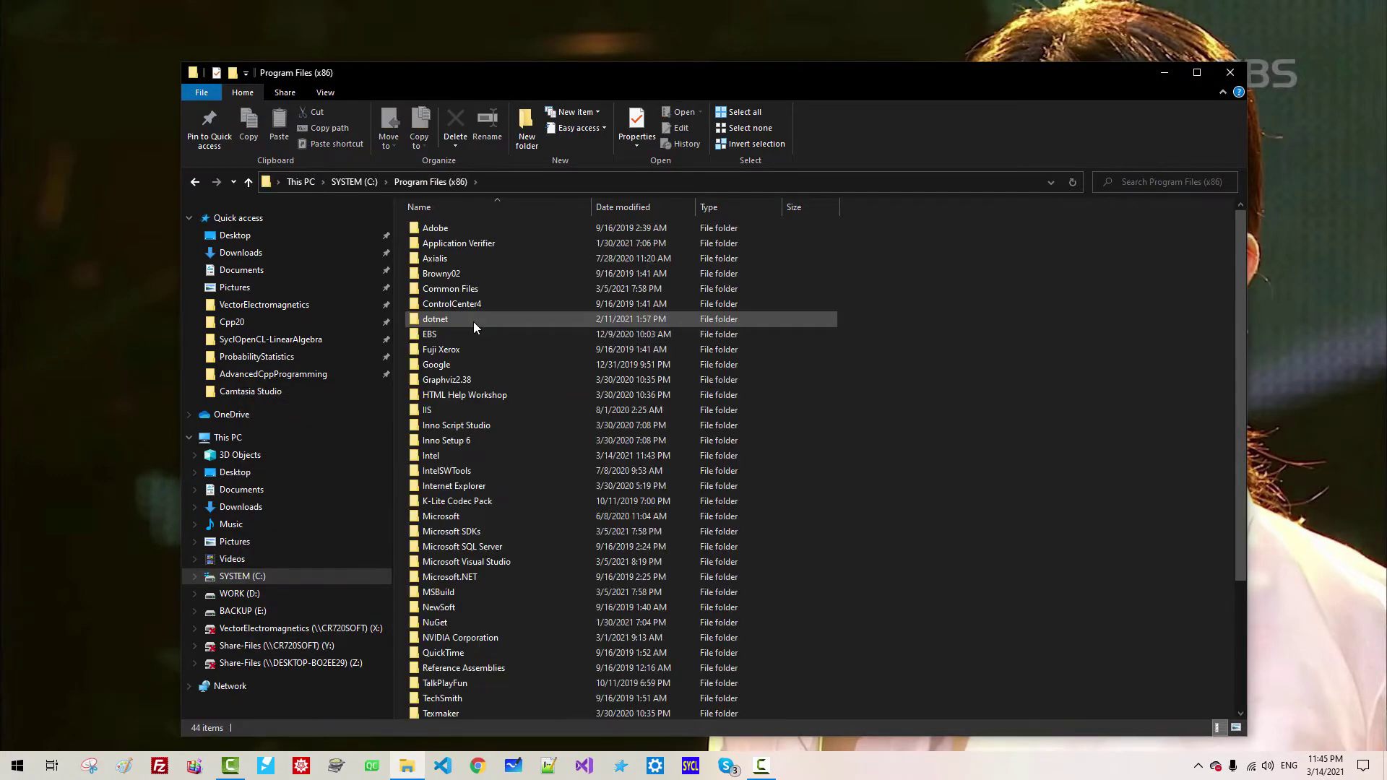
pyautogui.doubleClick(457, 470)
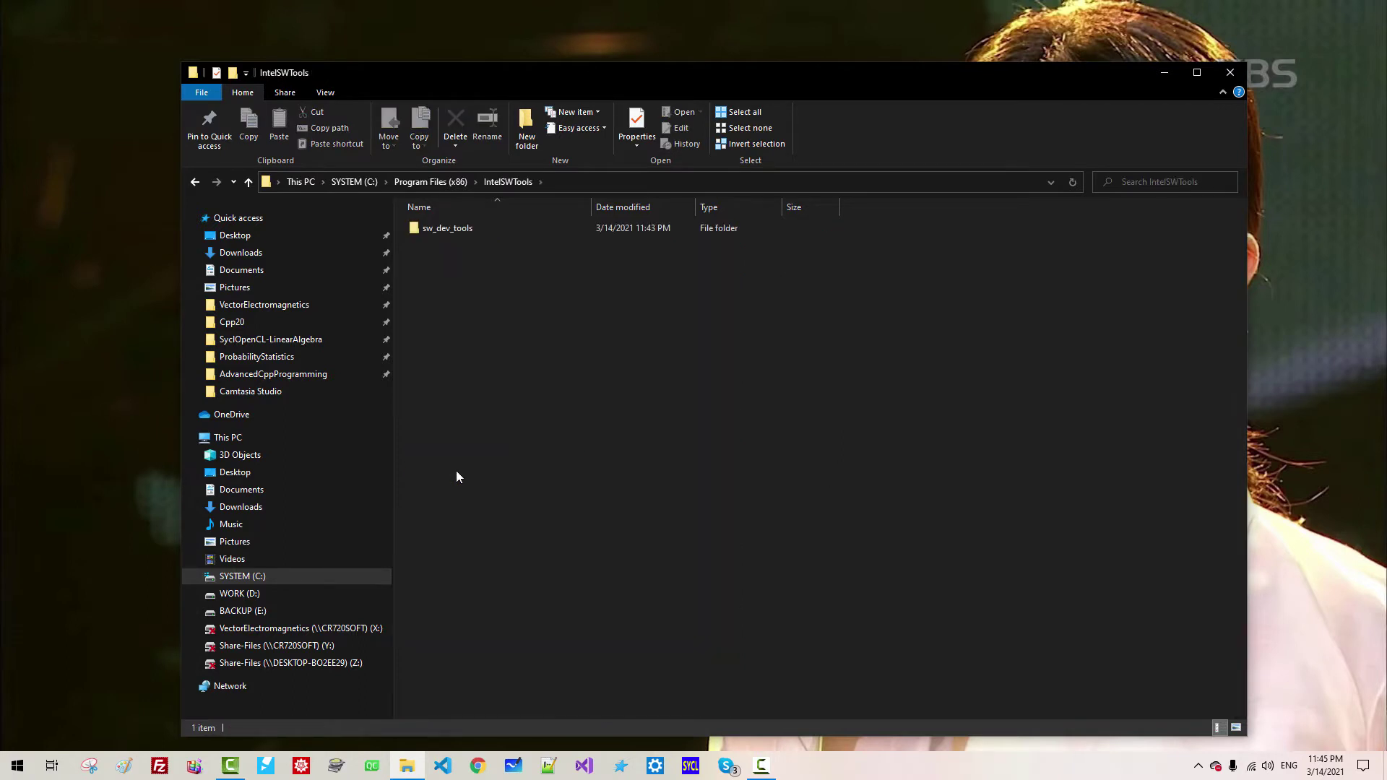
pyautogui.doubleClick(444, 230)
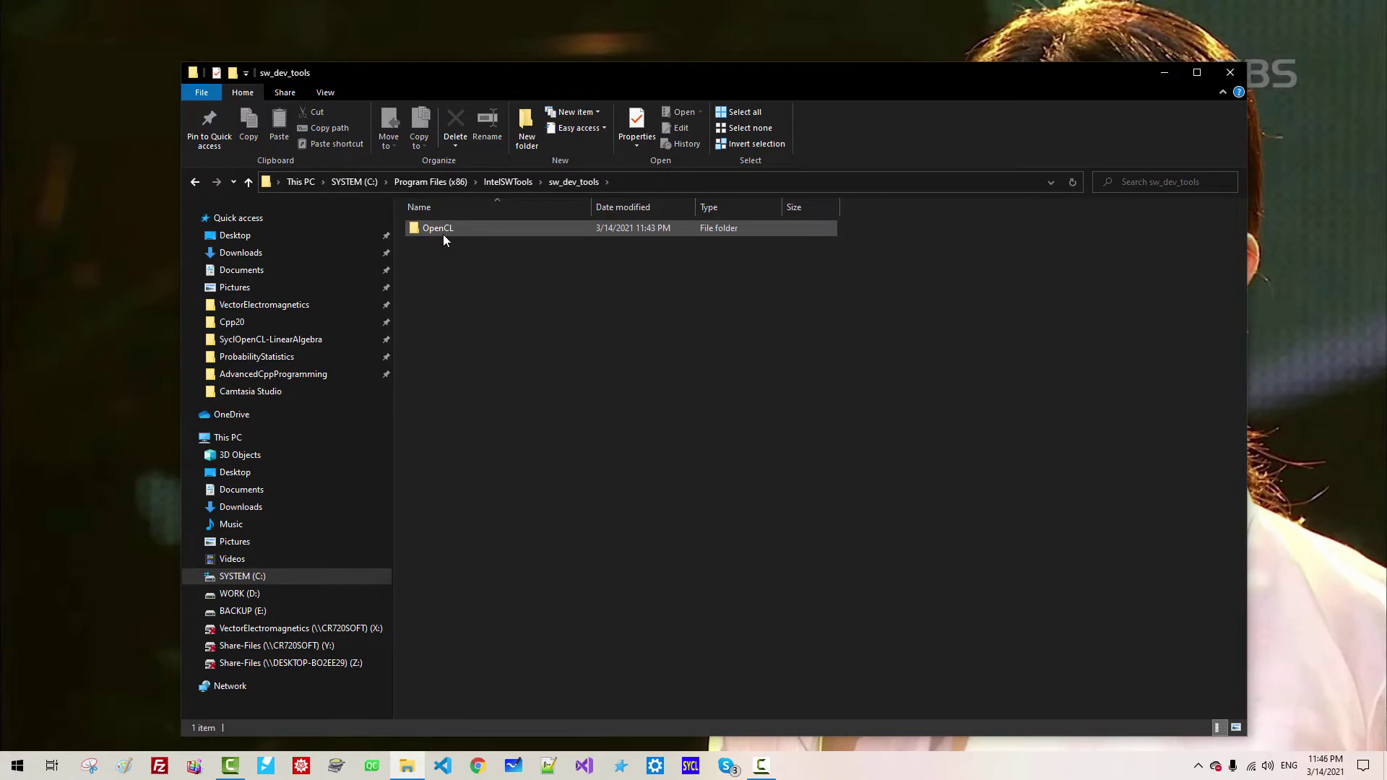
pyautogui.doubleClick(443, 230)
pyautogui.doubleClick(444, 229)
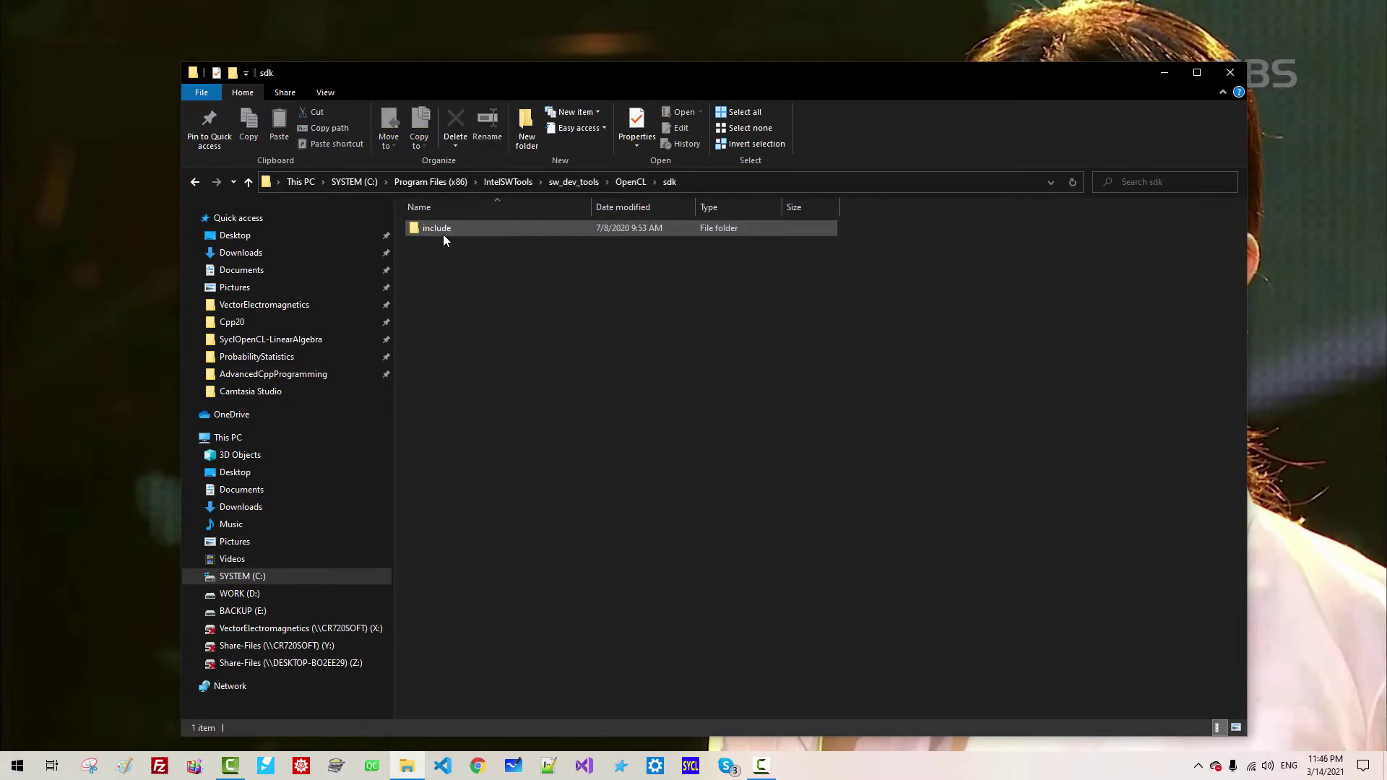
pyautogui.doubleClick(444, 230)
pyautogui.doubleClick(443, 230)
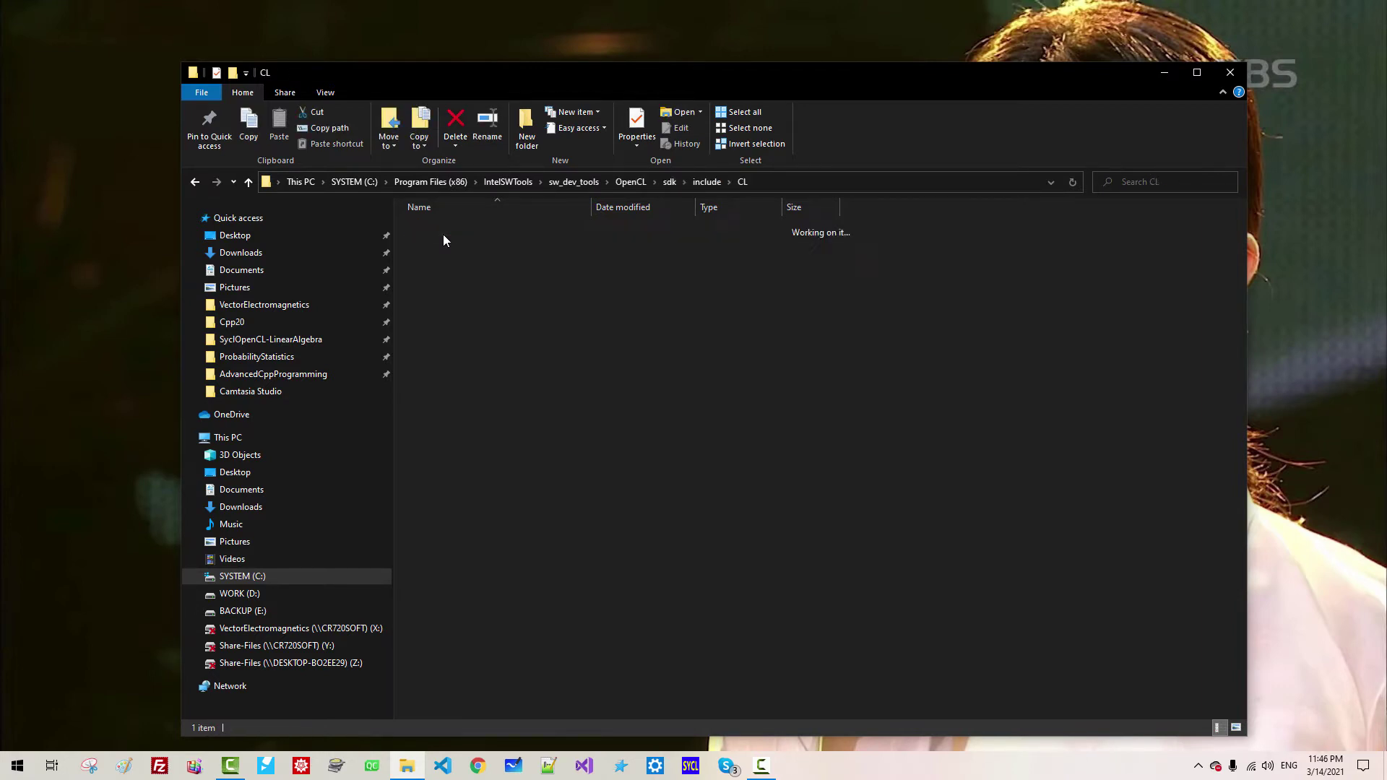
pyautogui.click(511, 182)
pyautogui.click(502, 184)
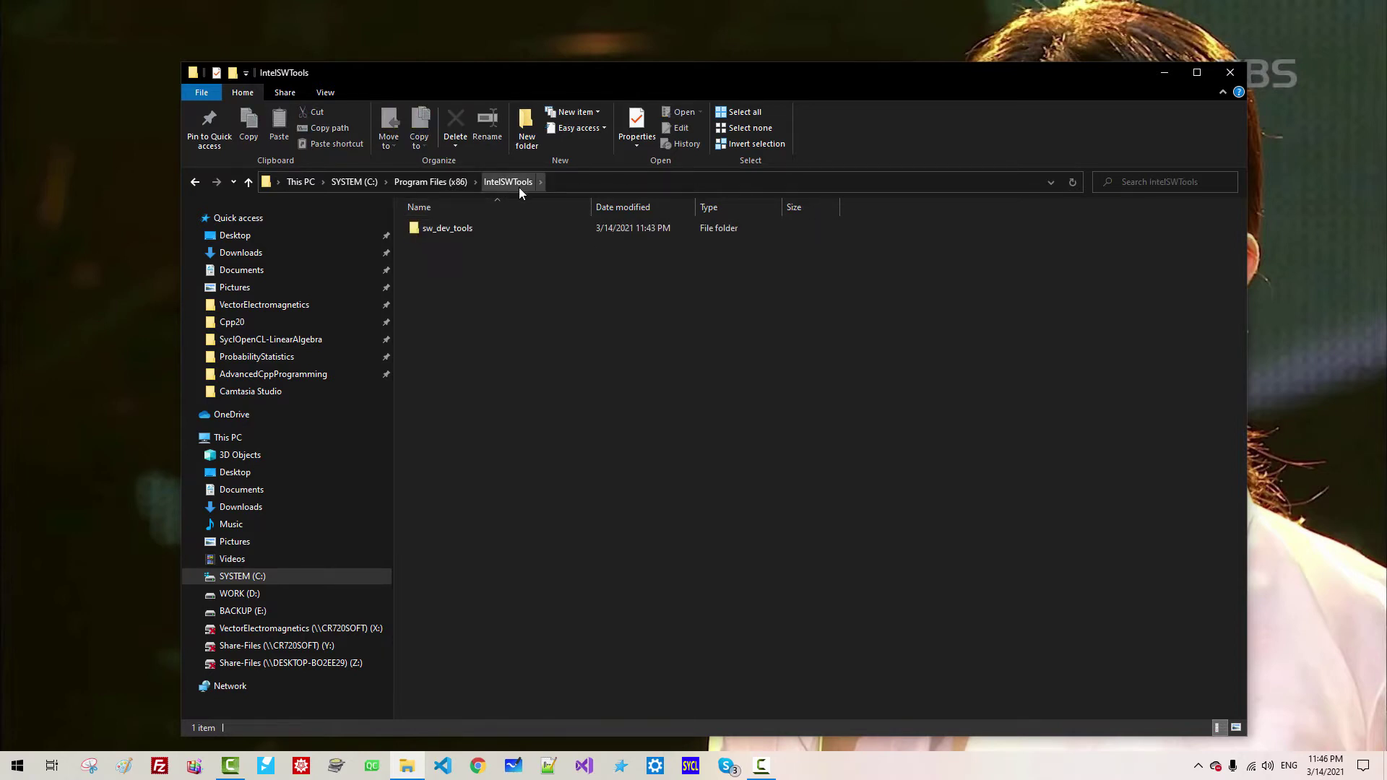
# - Delete the sw_dev_tools folder from IntelSWTools with administrator permission and close the File Explorer window
pyautogui.click(470, 230)
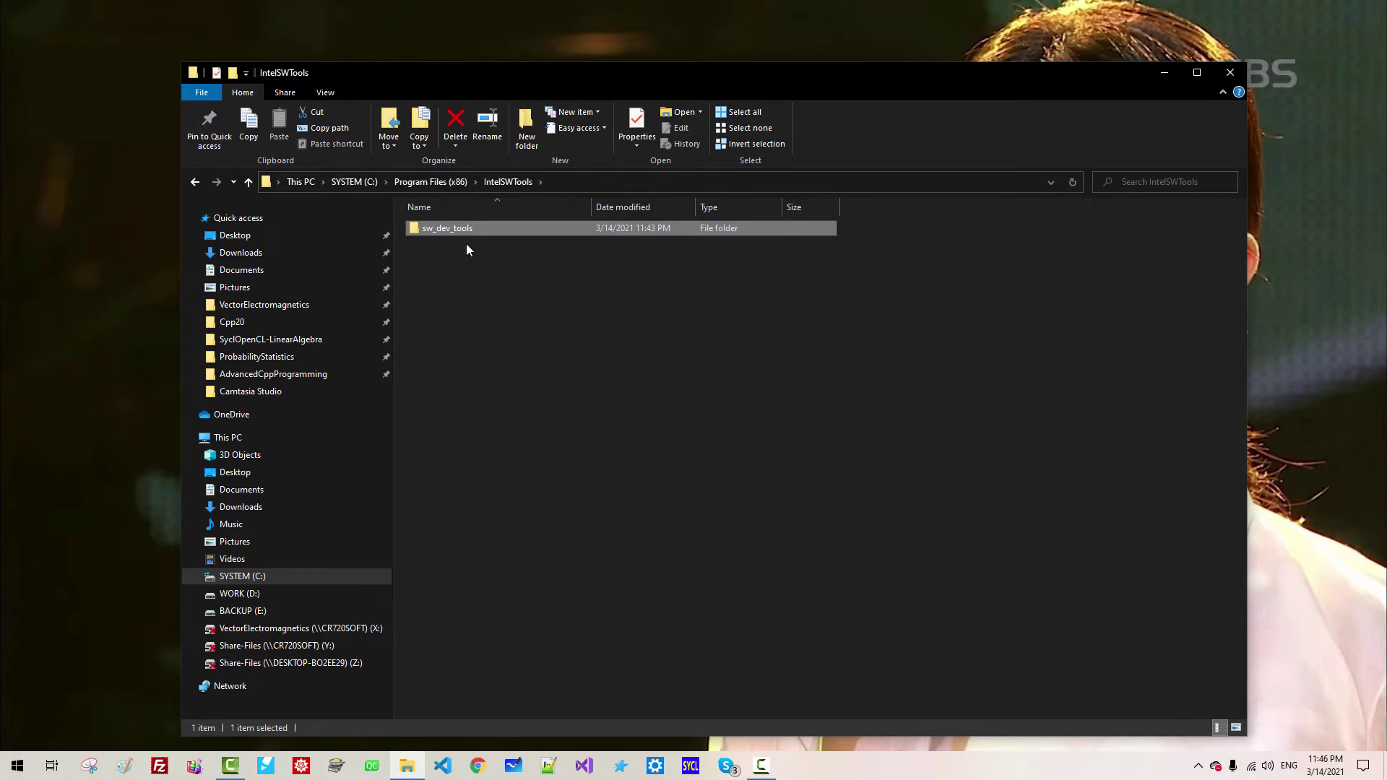
pyautogui.press('Delete')
pyautogui.click(303, 286)
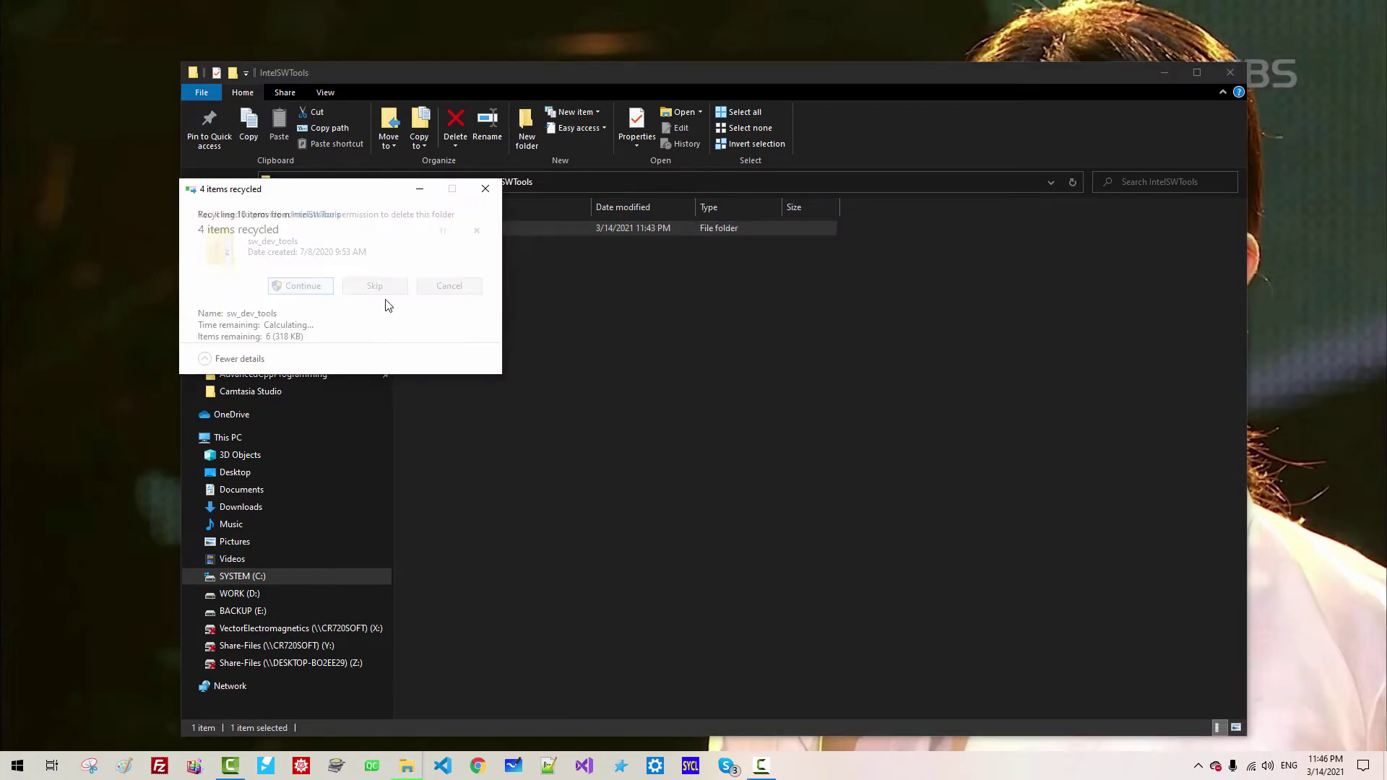
pyautogui.click(1230, 73)
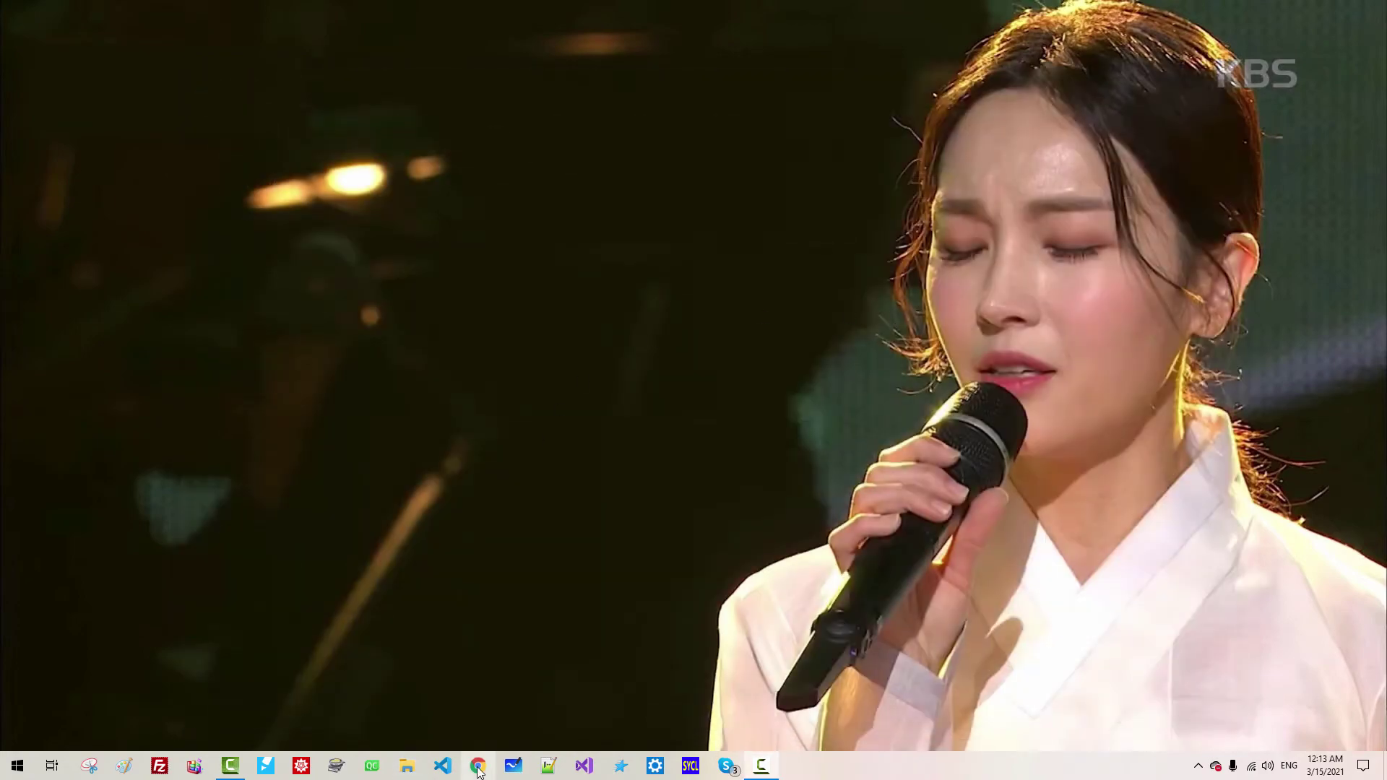
# - Switch to Chrome and search Google for "download intel opencl sdk"
pyautogui.click(478, 768)
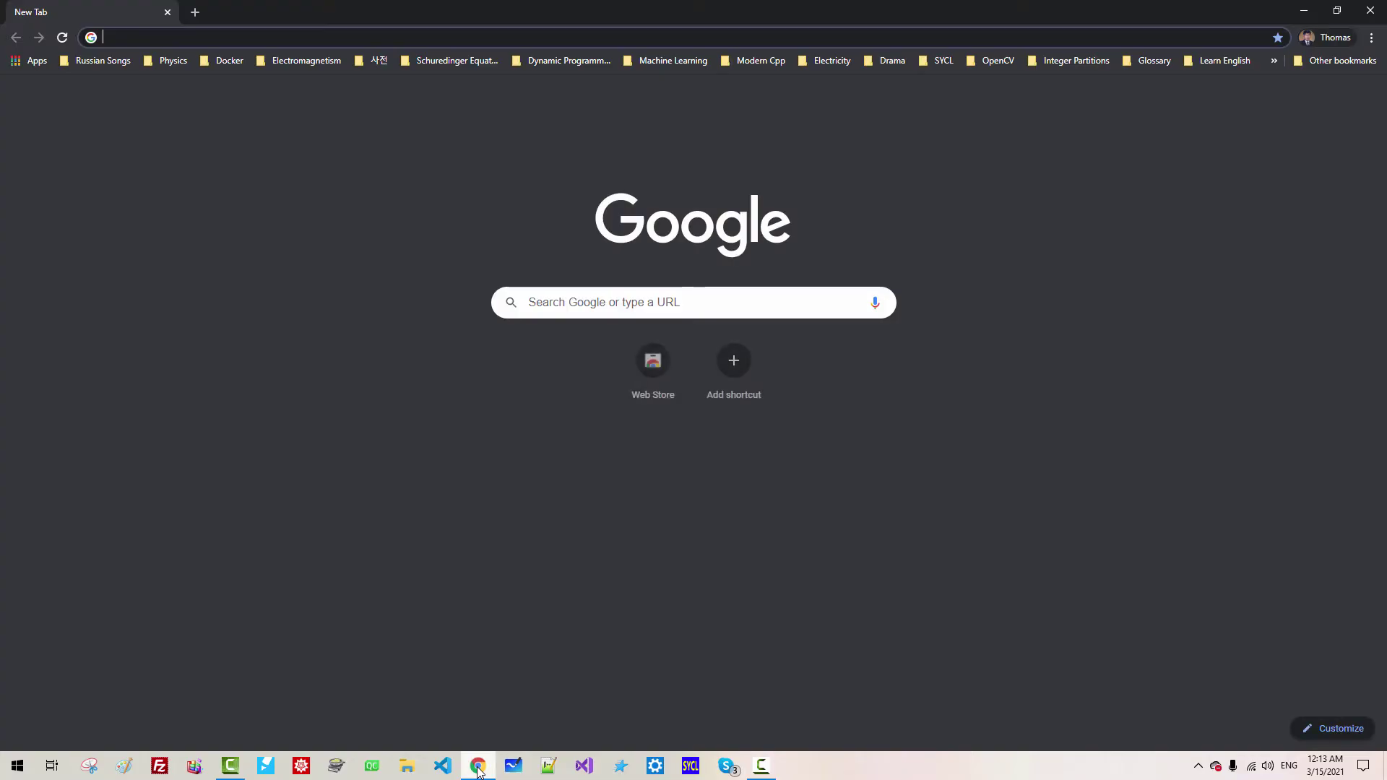
pyautogui.click(381, 40)
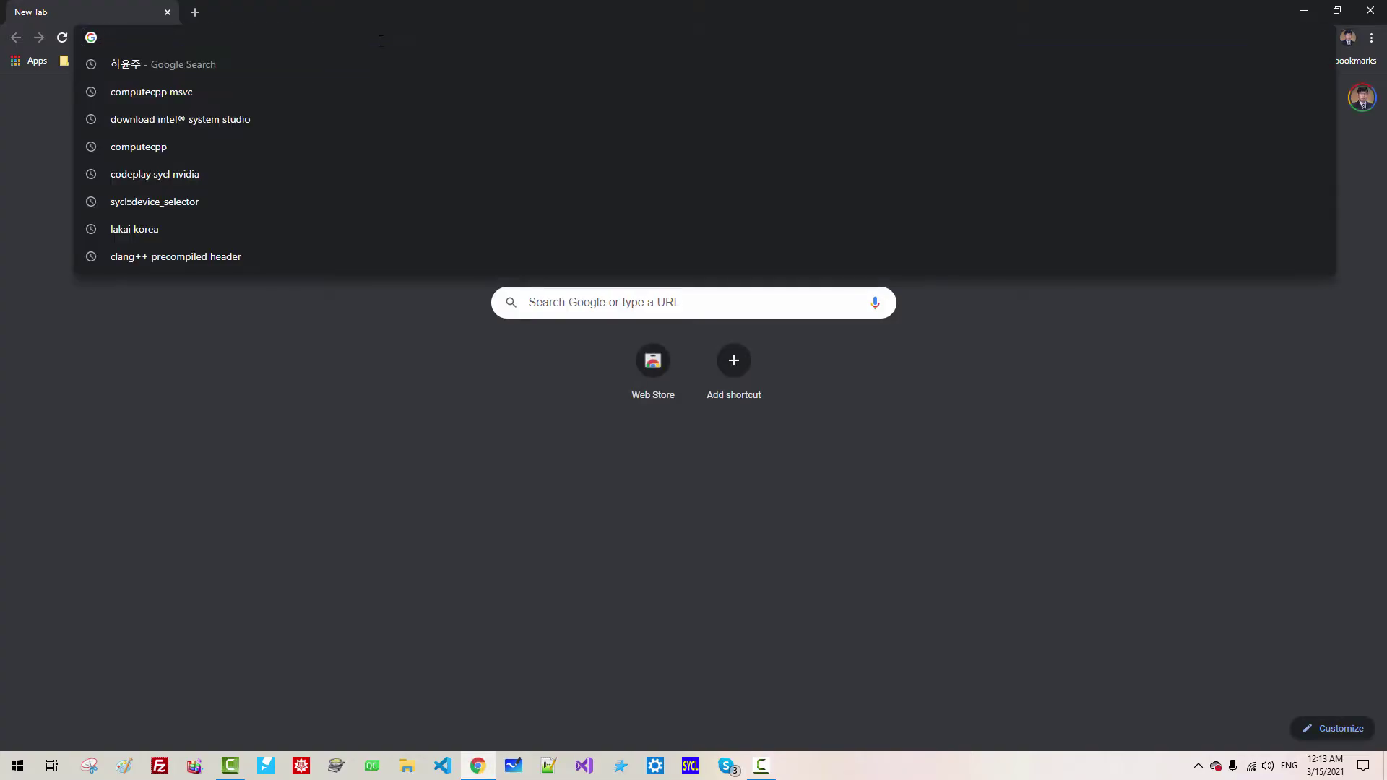
pyautogui.write('download intel open')
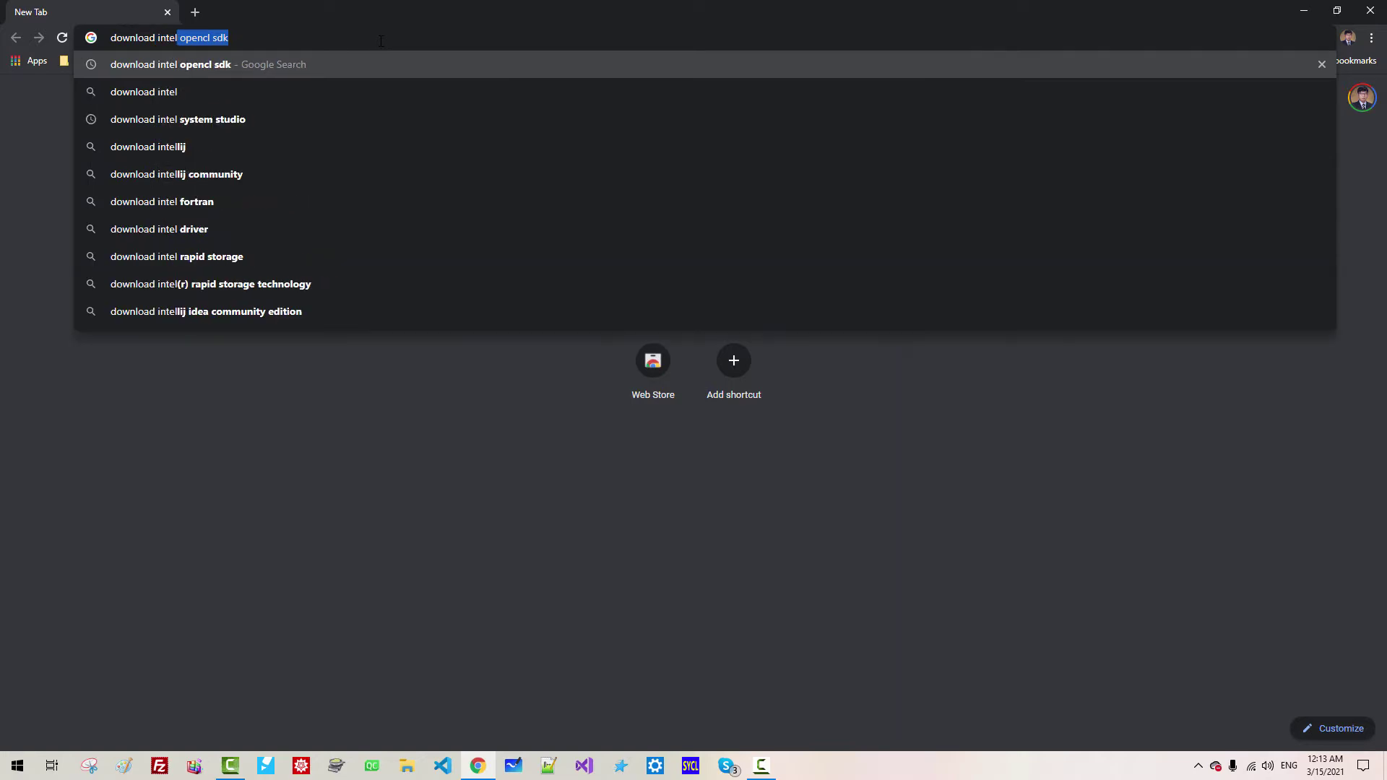
pyautogui.write('cl s')
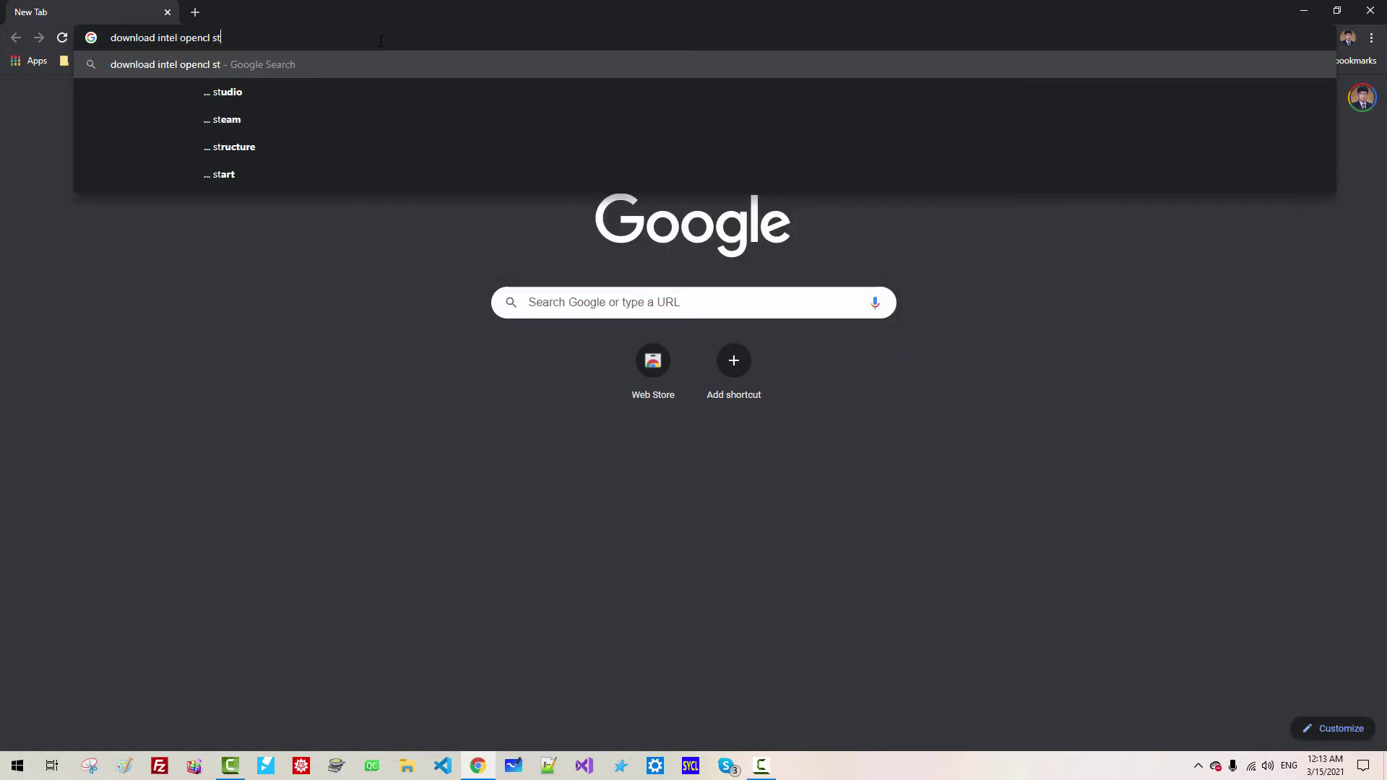
pyautogui.write('dk')
pyautogui.press('Return')
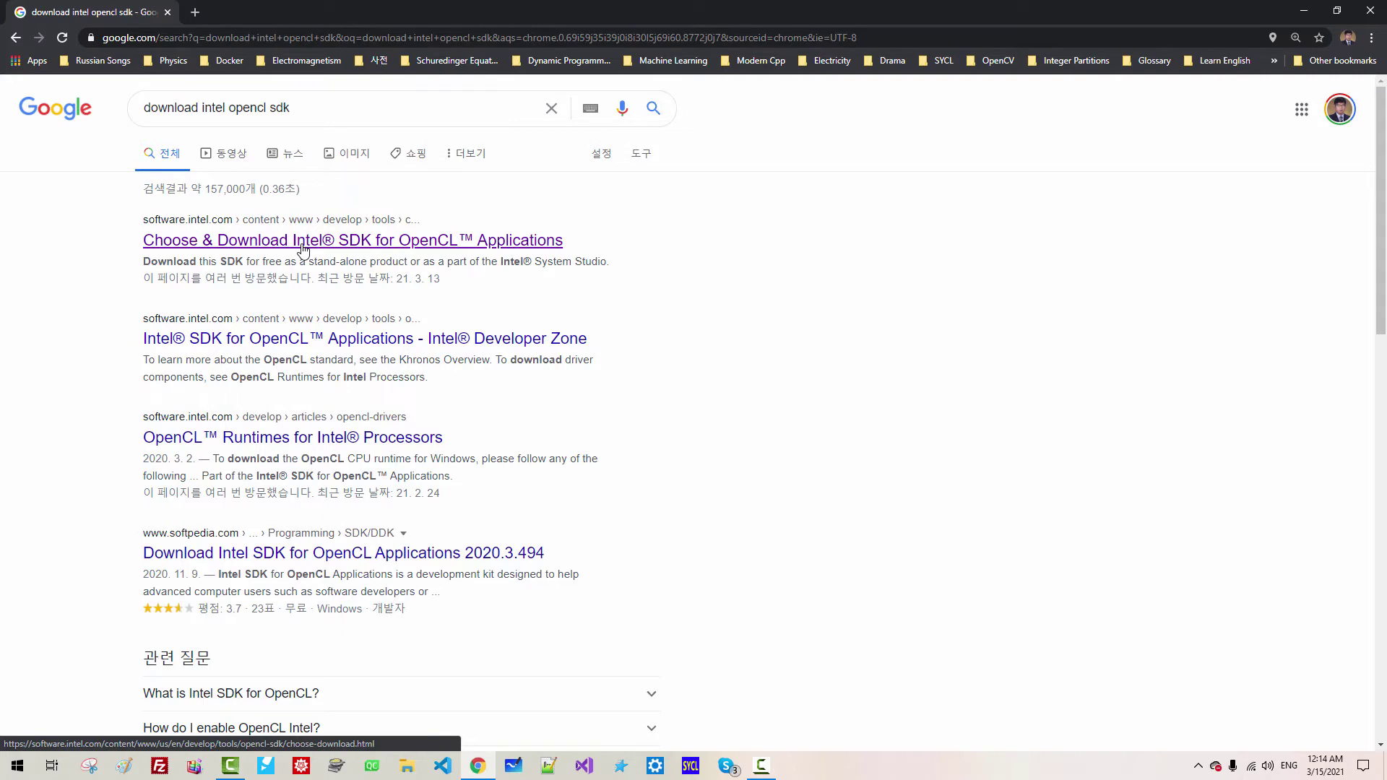
# - Request the OpenCL Tools download from Intel's Choose & Download page and sign in with the saved Intel account
pyautogui.click(302, 249)
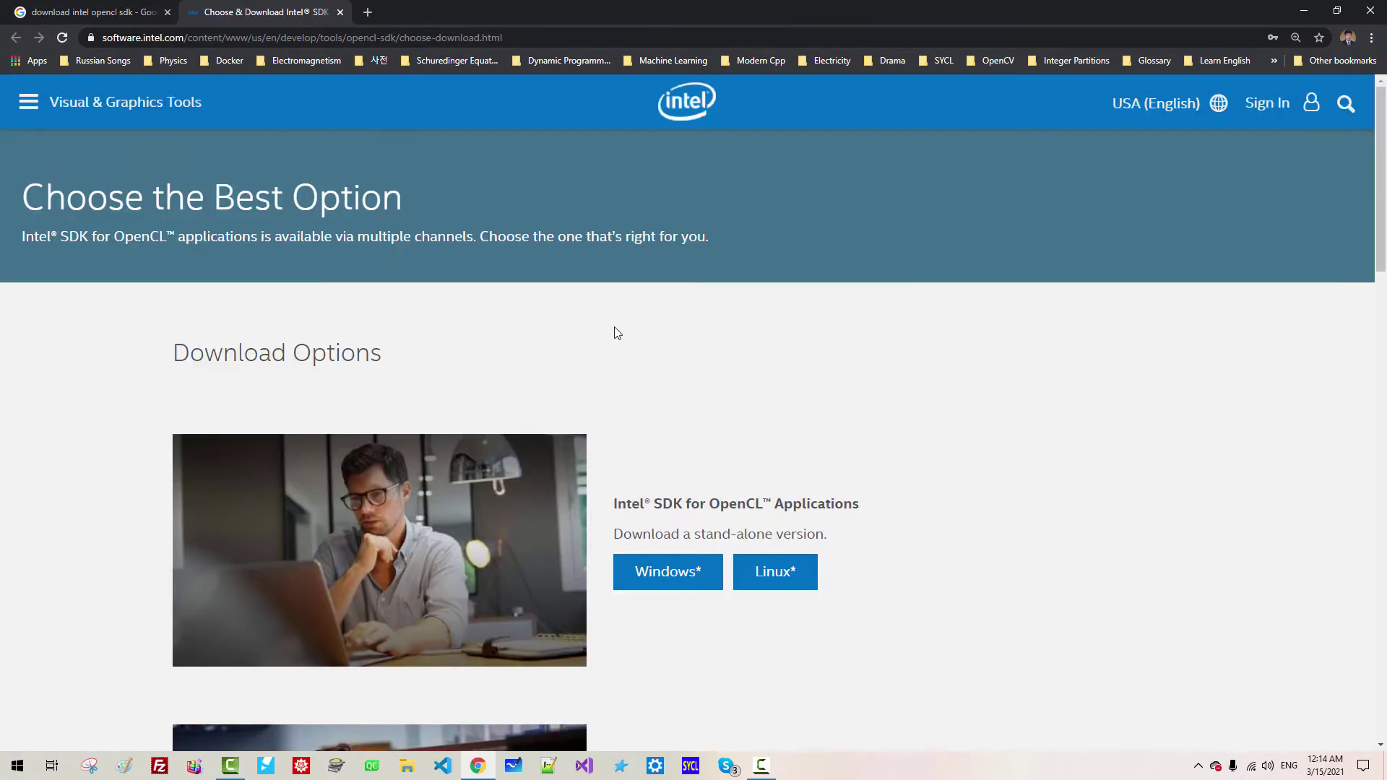
pyautogui.scroll(-5, 616, 331)
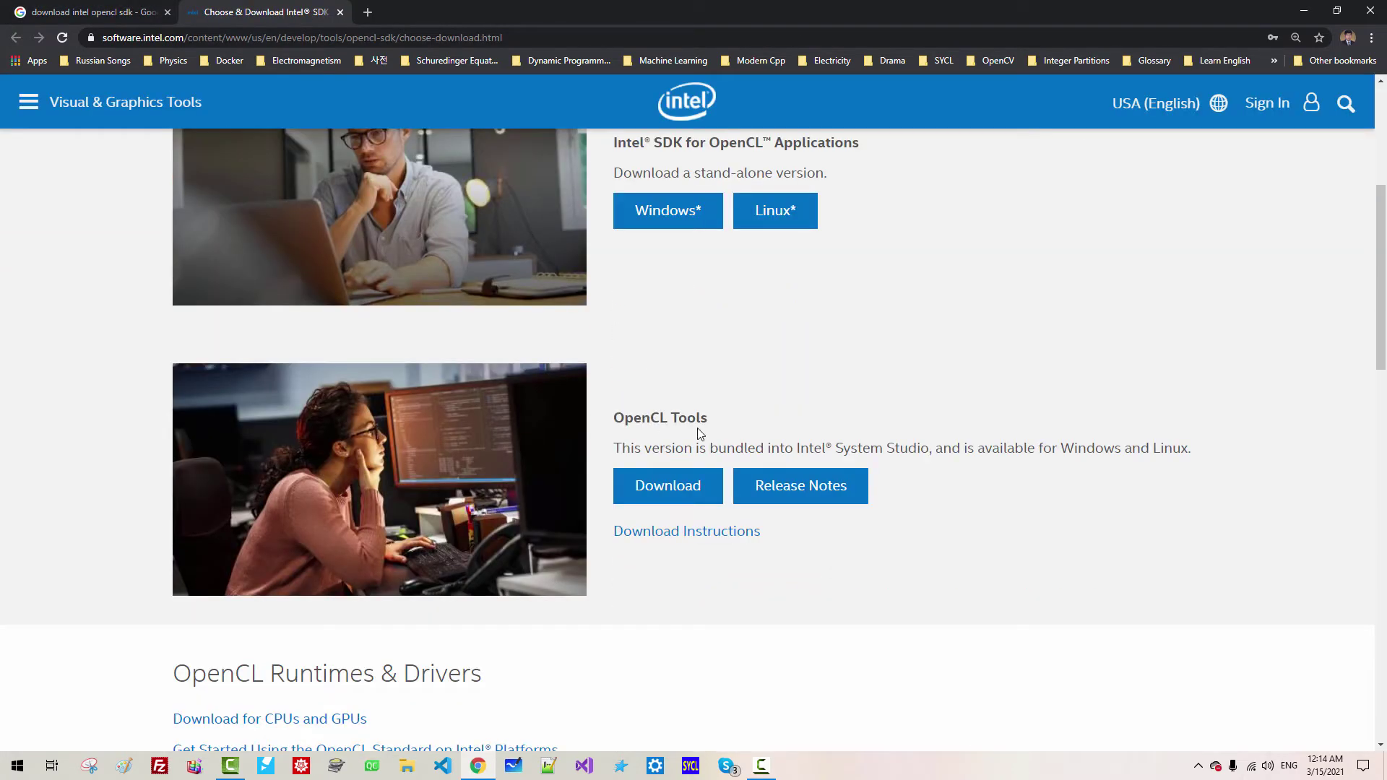
pyautogui.click(684, 496)
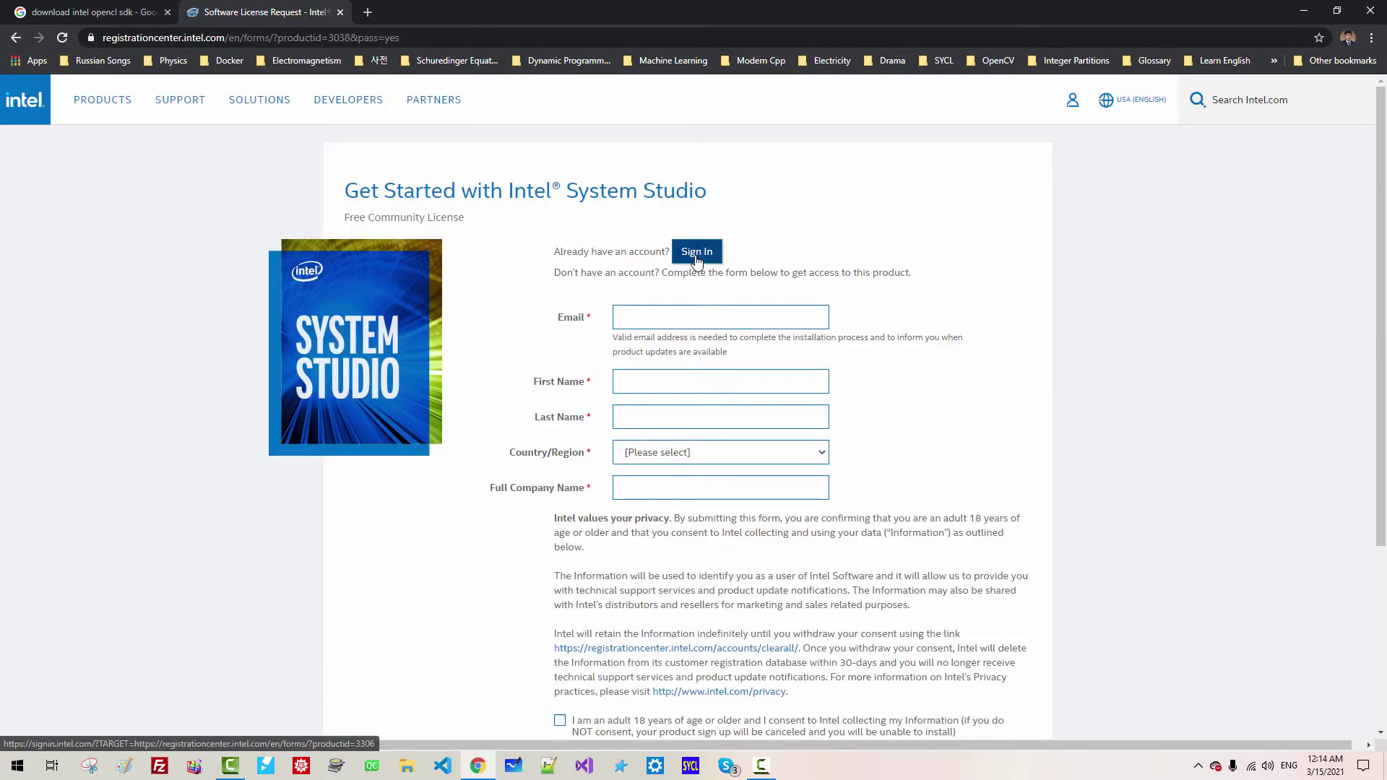
pyautogui.click(696, 253)
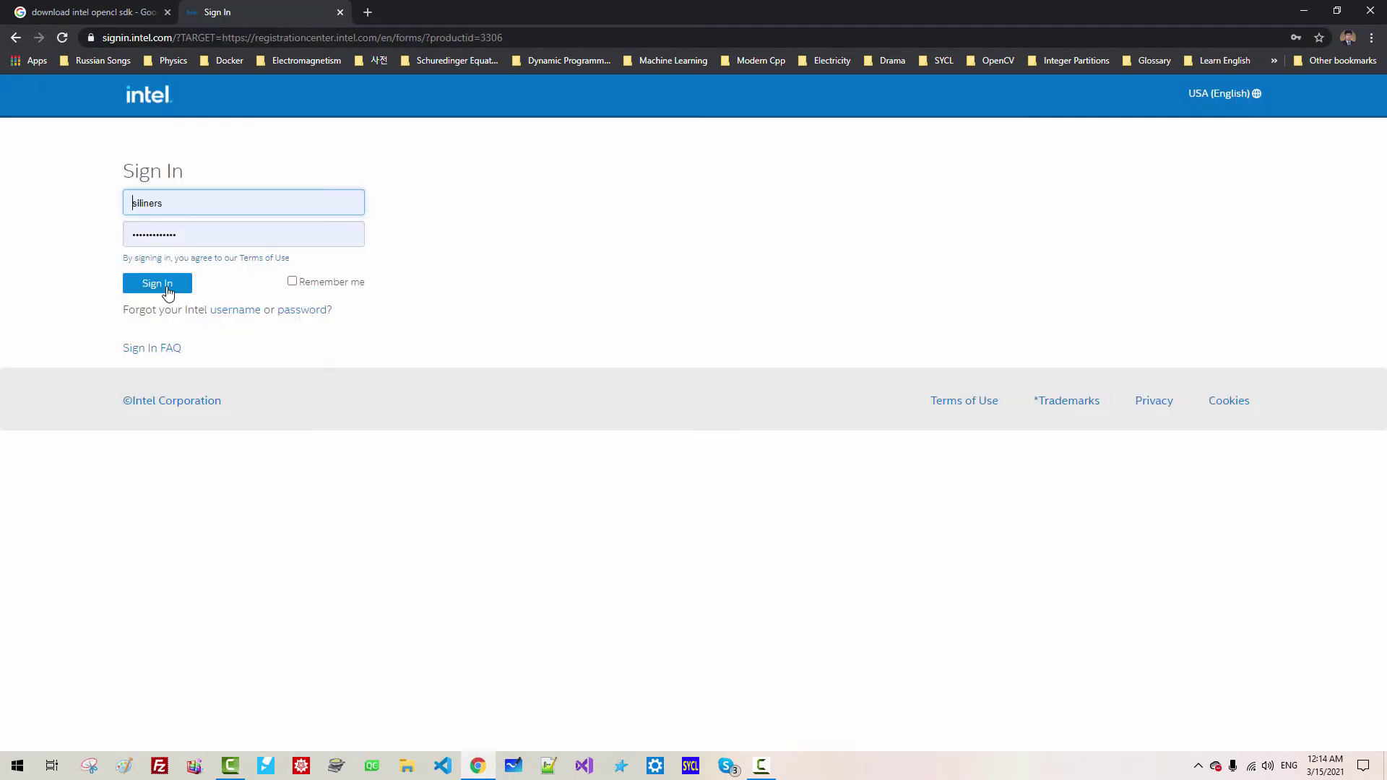
pyautogui.click(167, 291)
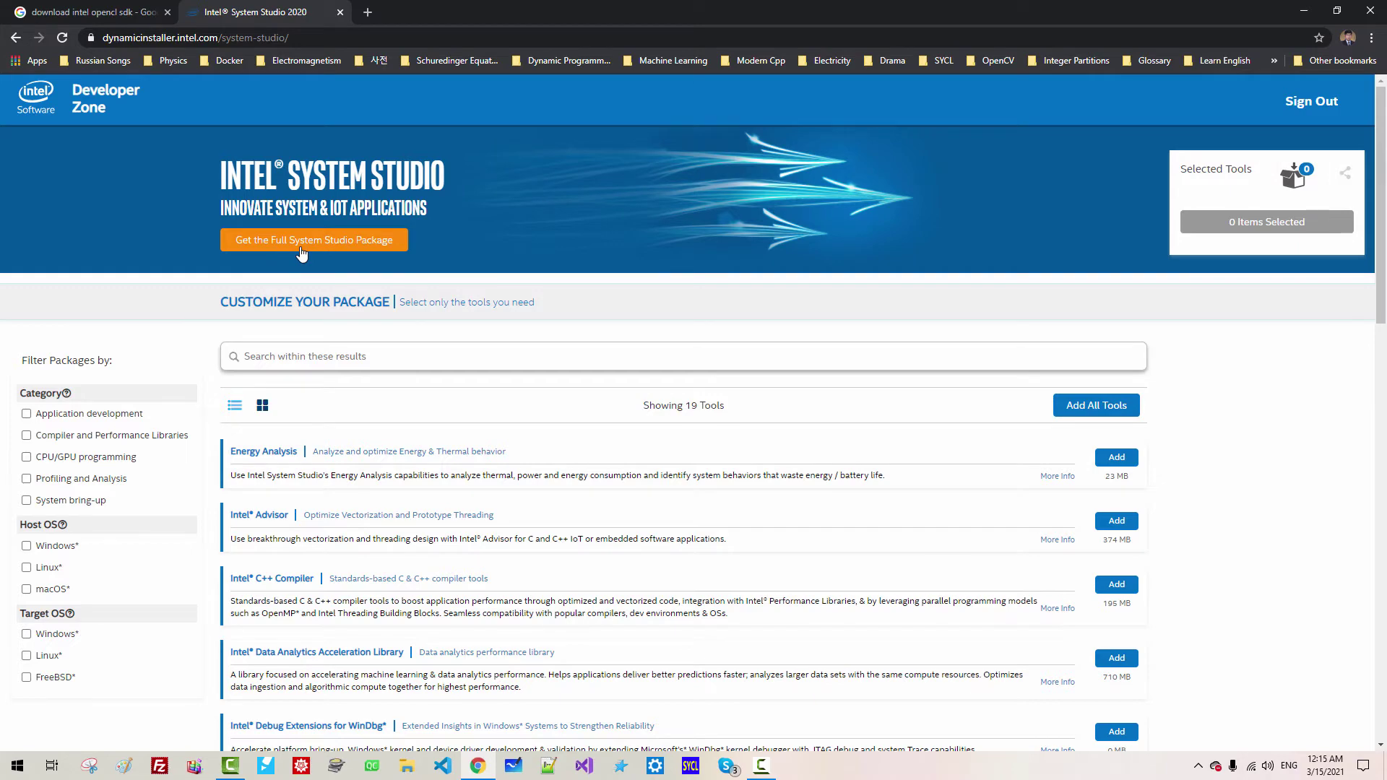
# - Get the full System Studio package and download the Windows host, Windows target standalone offline installer and its license file
pyautogui.click(301, 252)
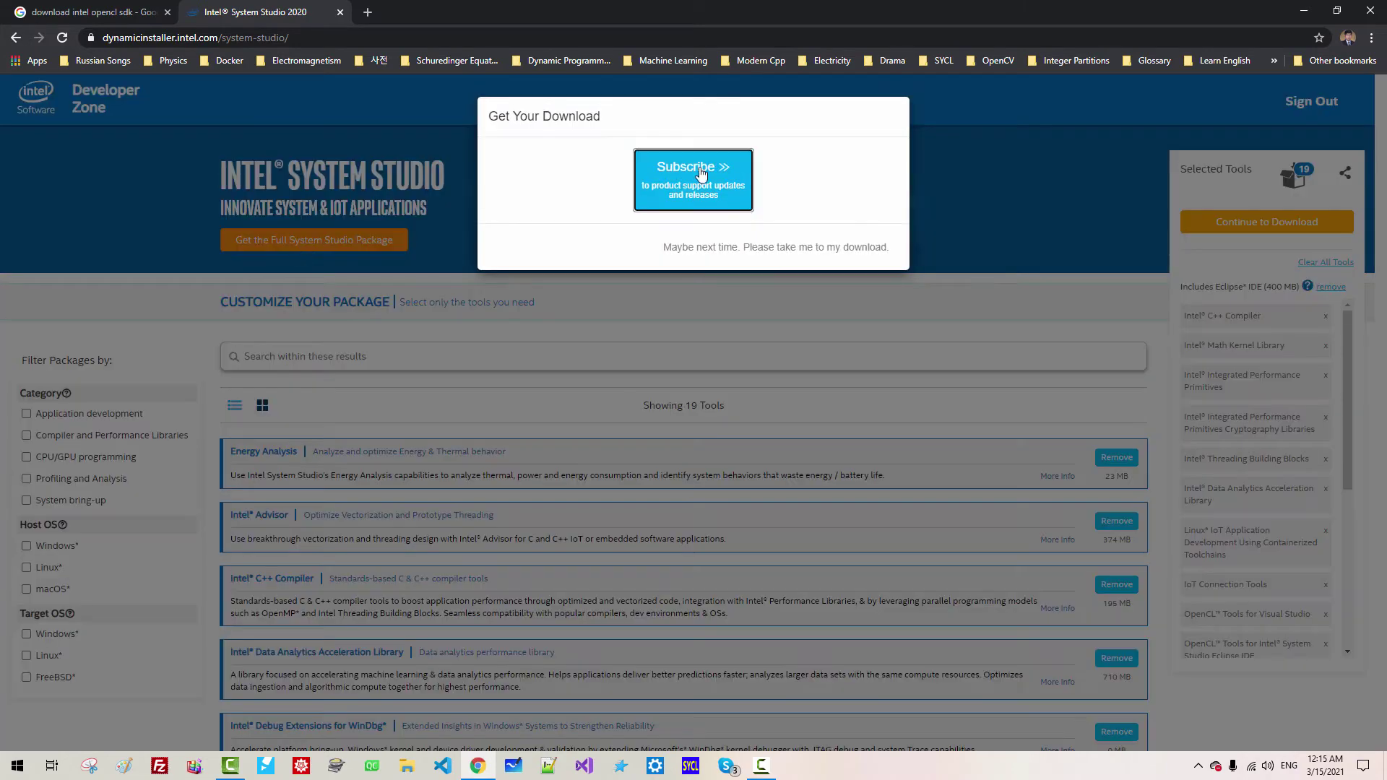
pyautogui.scroll(-10, 673, 206)
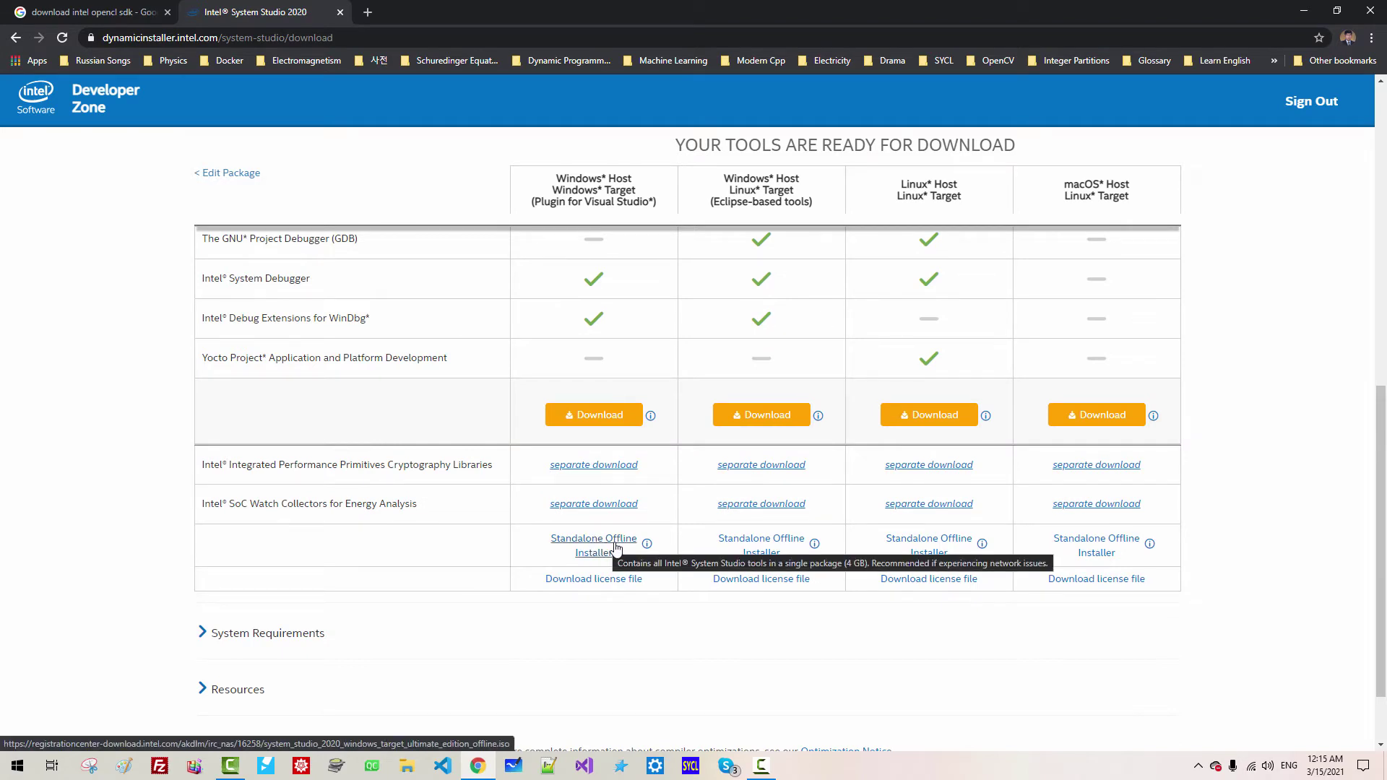
pyautogui.click(616, 549)
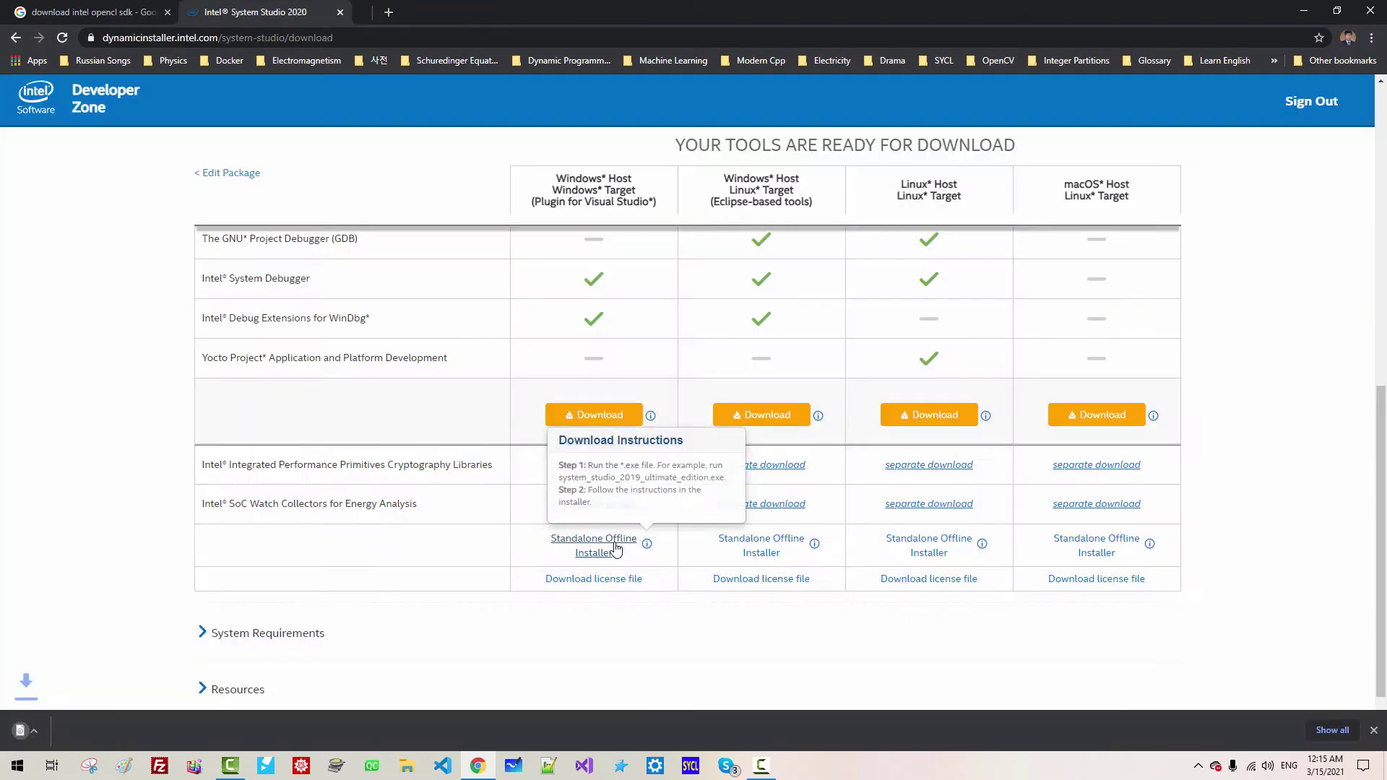
pyautogui.click(609, 580)
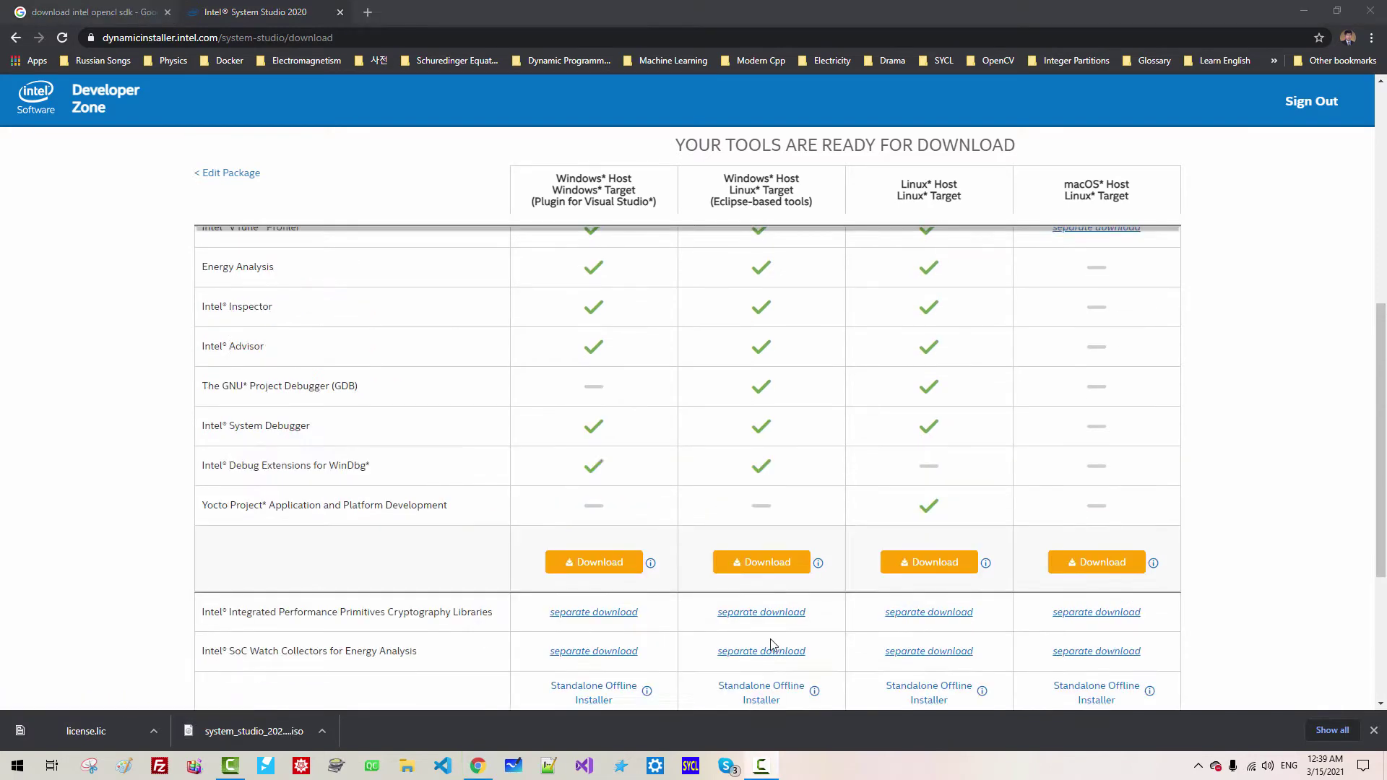
# - Show the downloaded ISO in its folder, pick up both it and license.lic, and create an Intel-System-Studio folder on BACKUP (E:)
pyautogui.scroll(10, 770, 643)
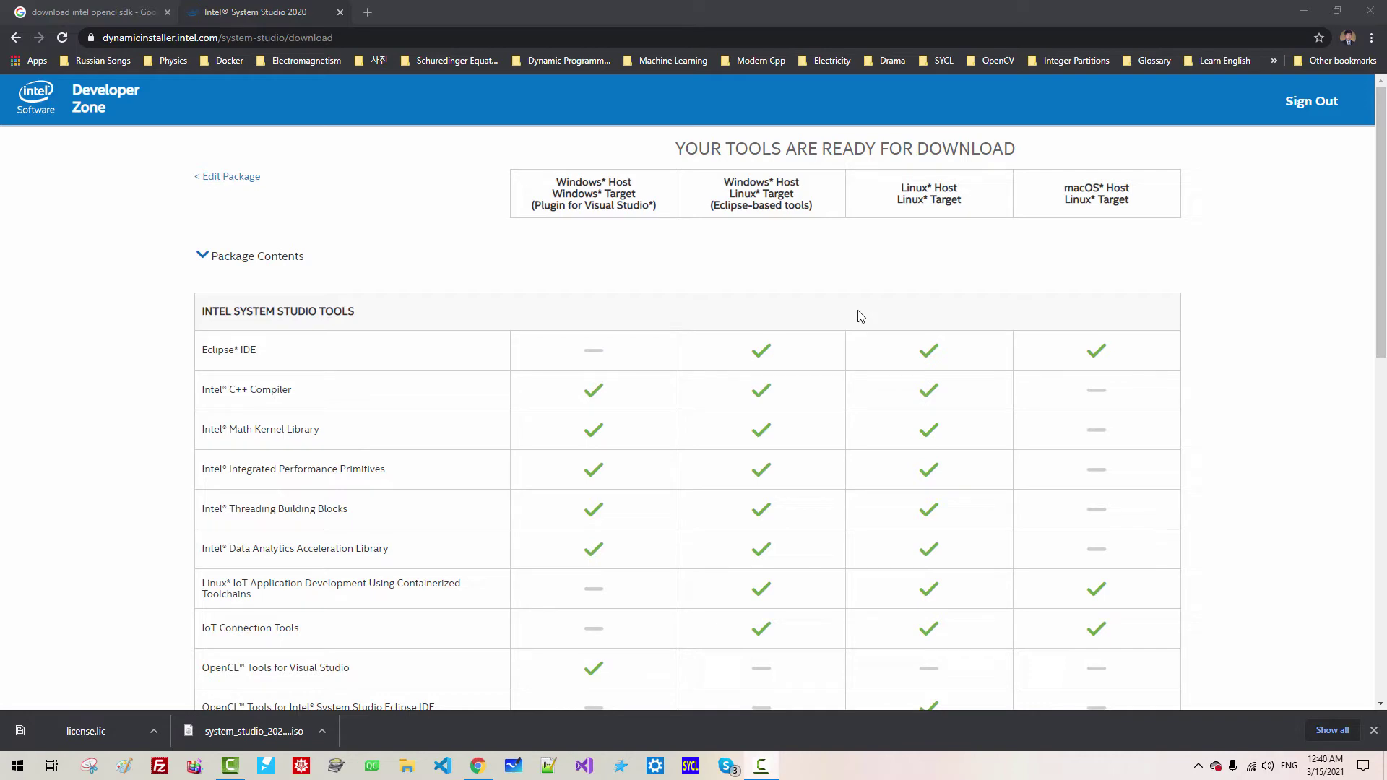
pyautogui.click(323, 731)
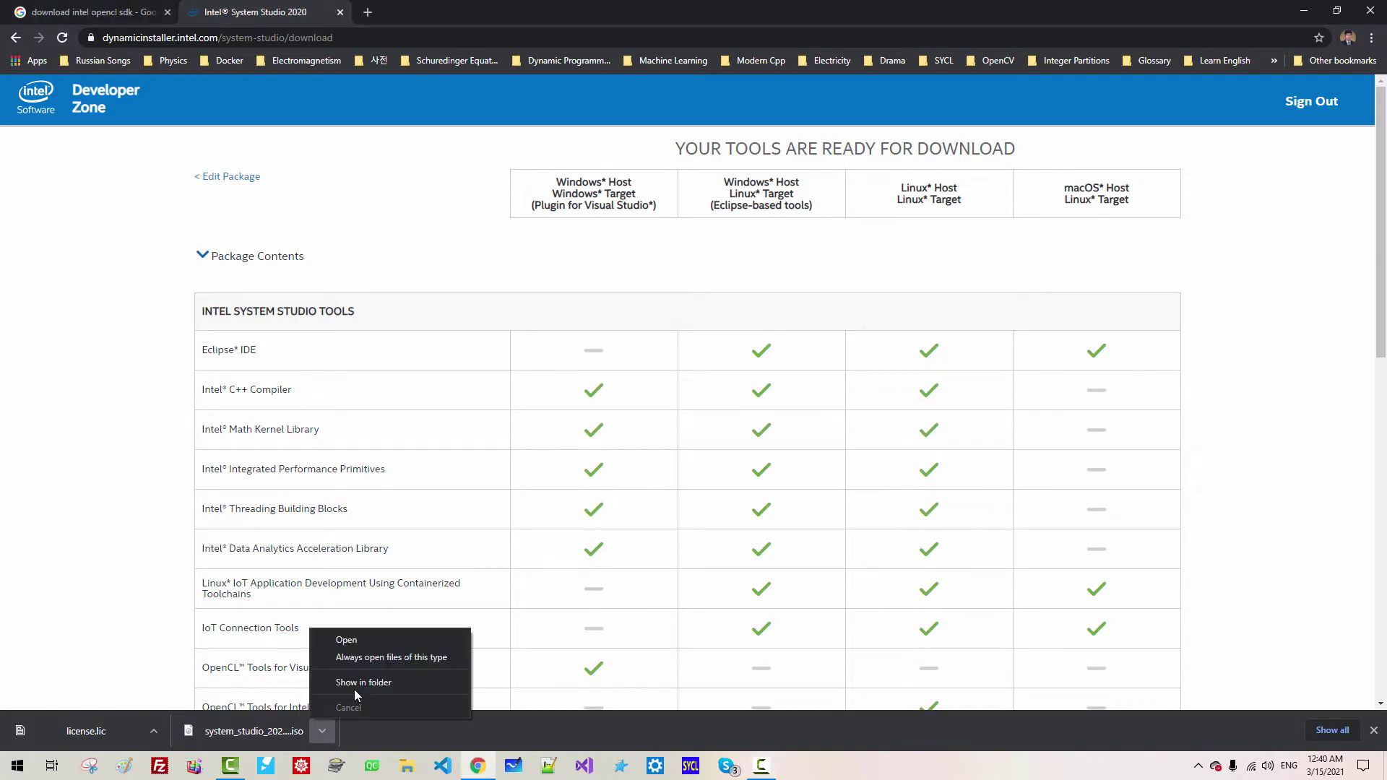
pyautogui.click(357, 685)
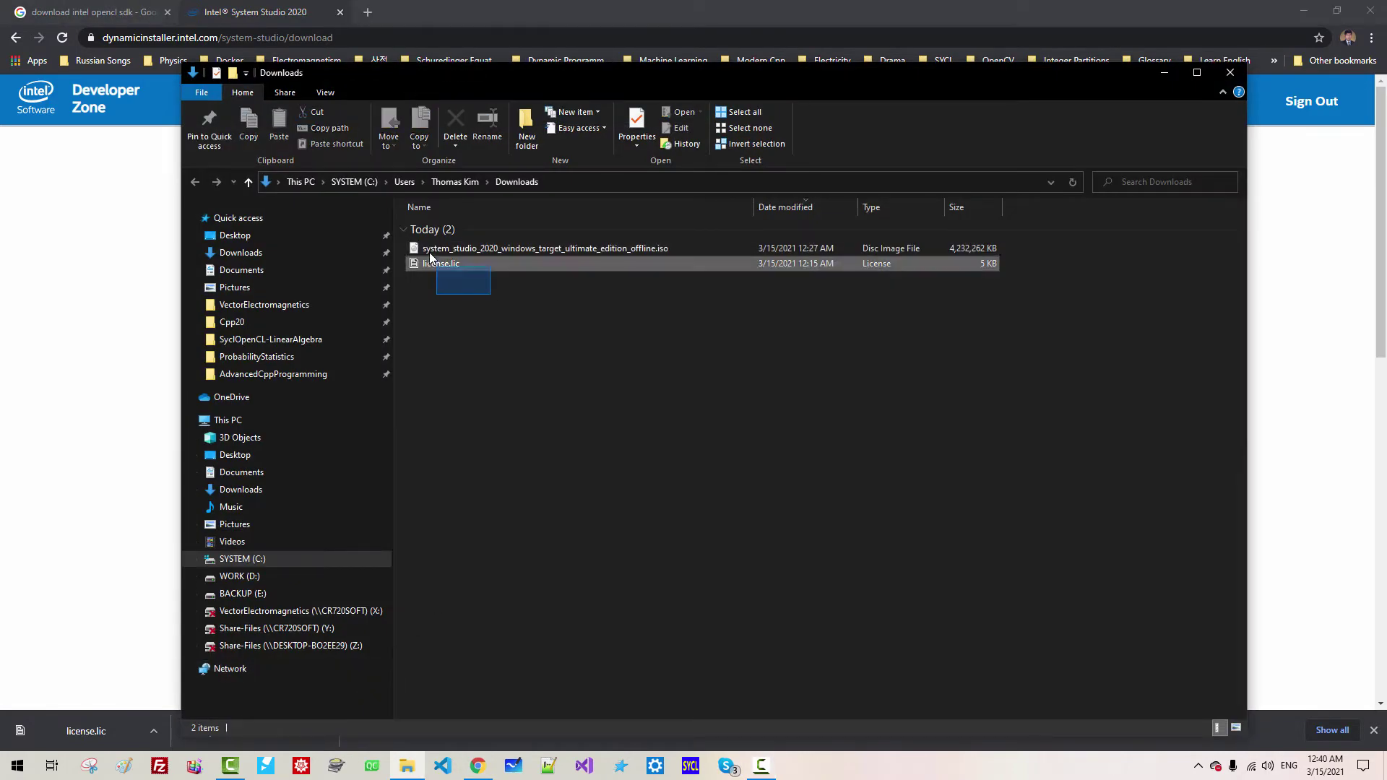
pyautogui.click(339, 588)
pyautogui.click(526, 130)
pyautogui.write('In')
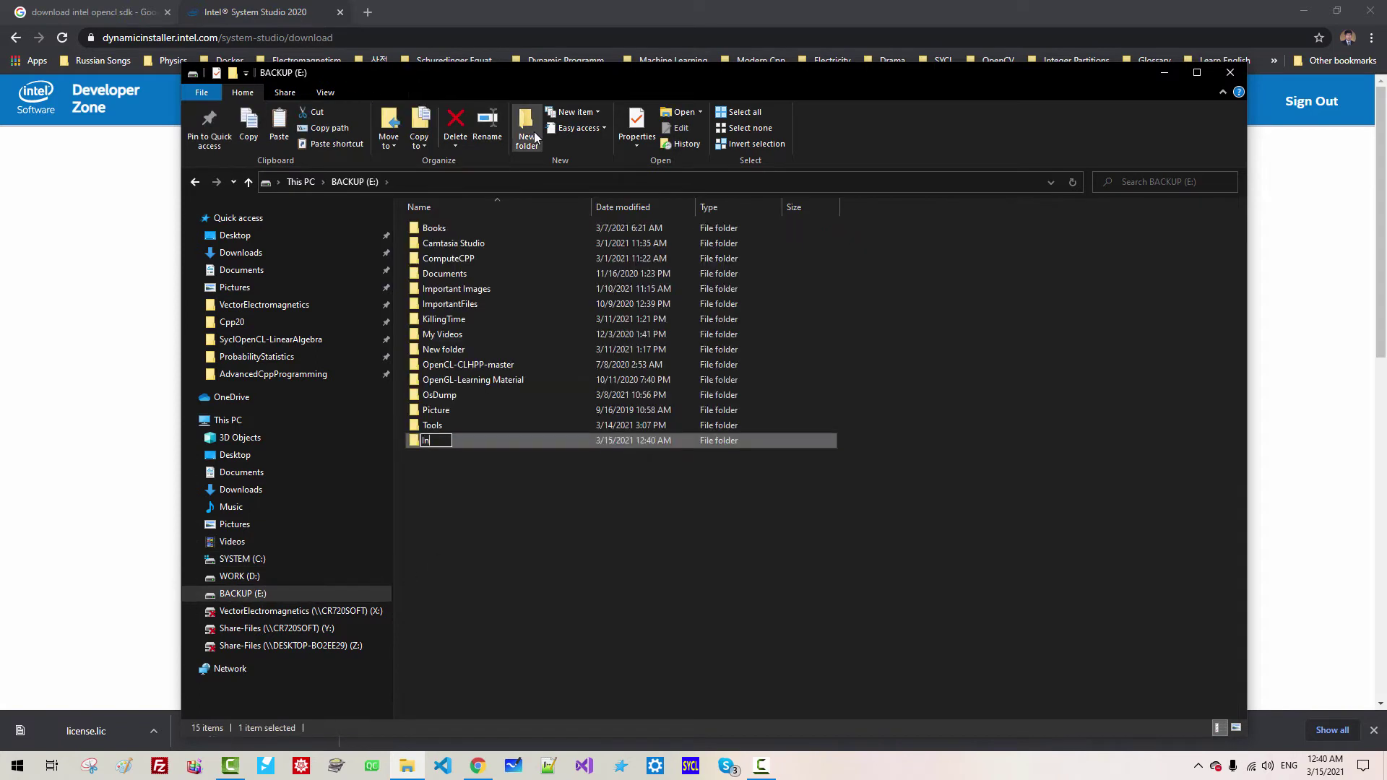
pyautogui.write('tel-System-Studio')
# - Paste the System Studio ISO and license.lic into the Intel-System-Studio folder and return to the browser
pyautogui.doubleClick(491, 440)
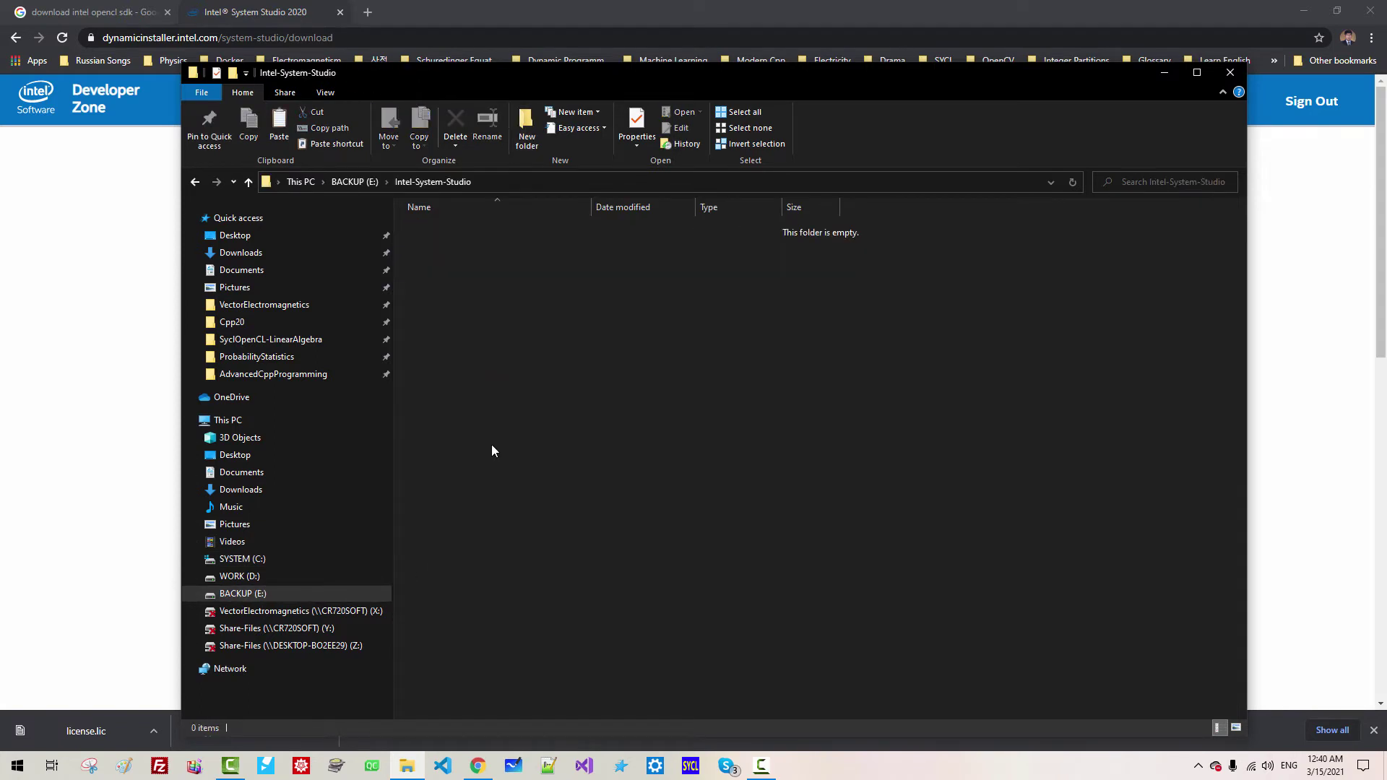
pyautogui.rightClick(491, 444)
pyautogui.click(427, 545)
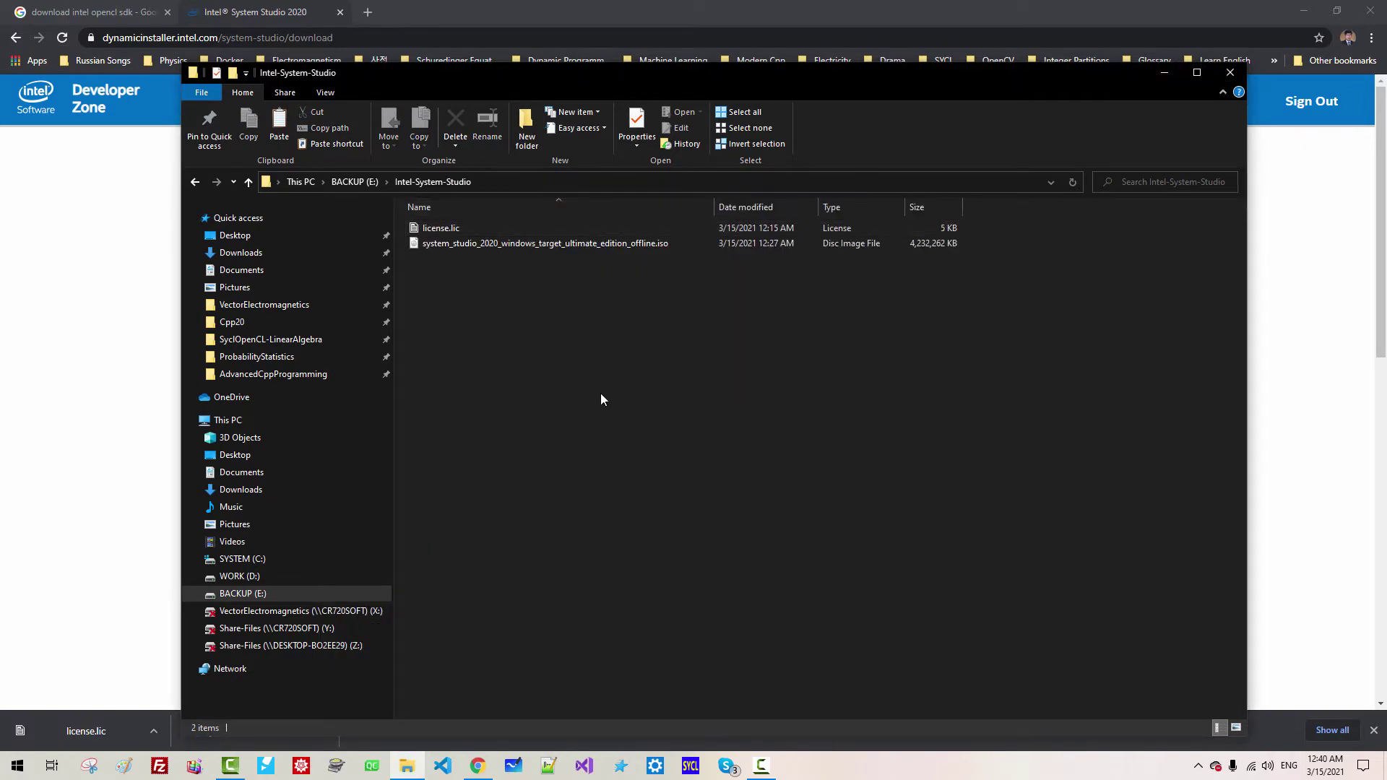
pyautogui.click(1291, 431)
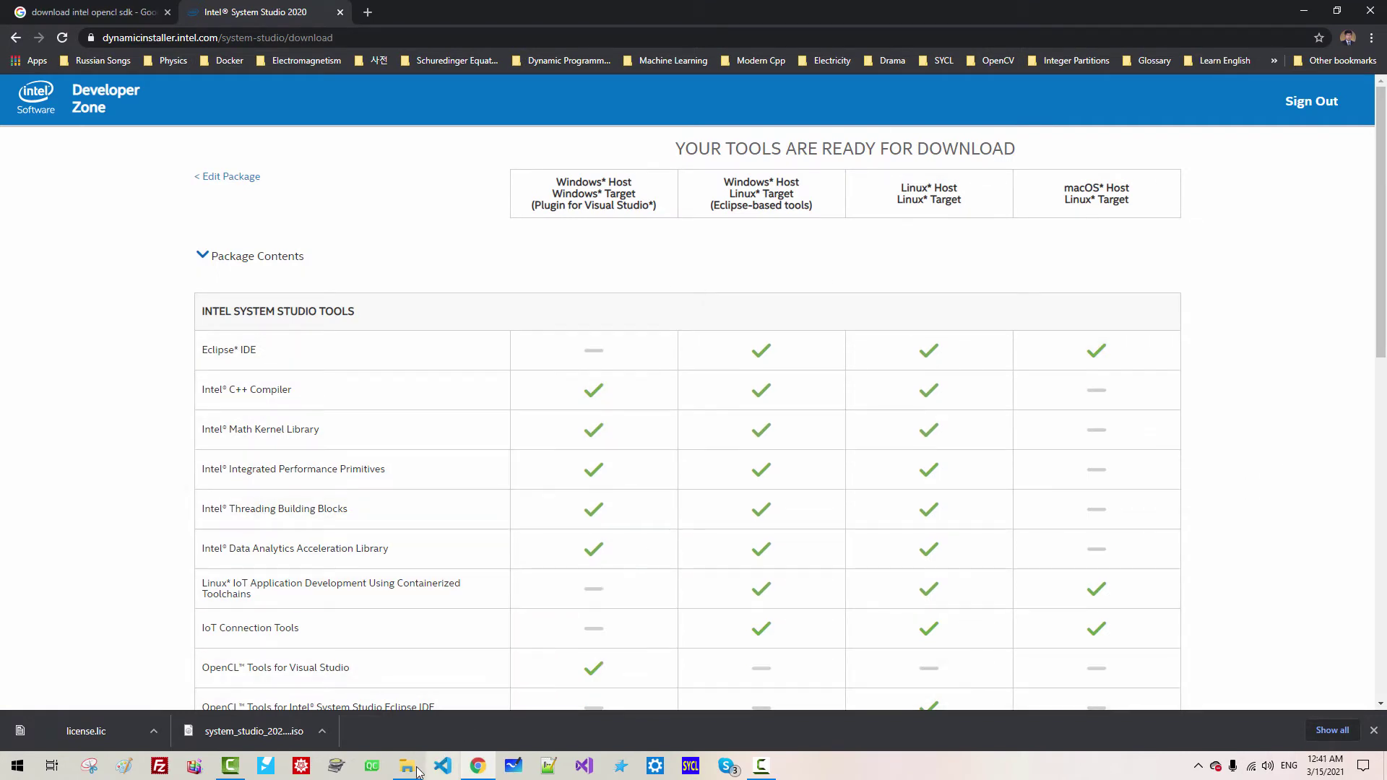
# - Search Windows for "environ" and open the Environment Variables dialog from the system properties
pyautogui.click(17, 768)
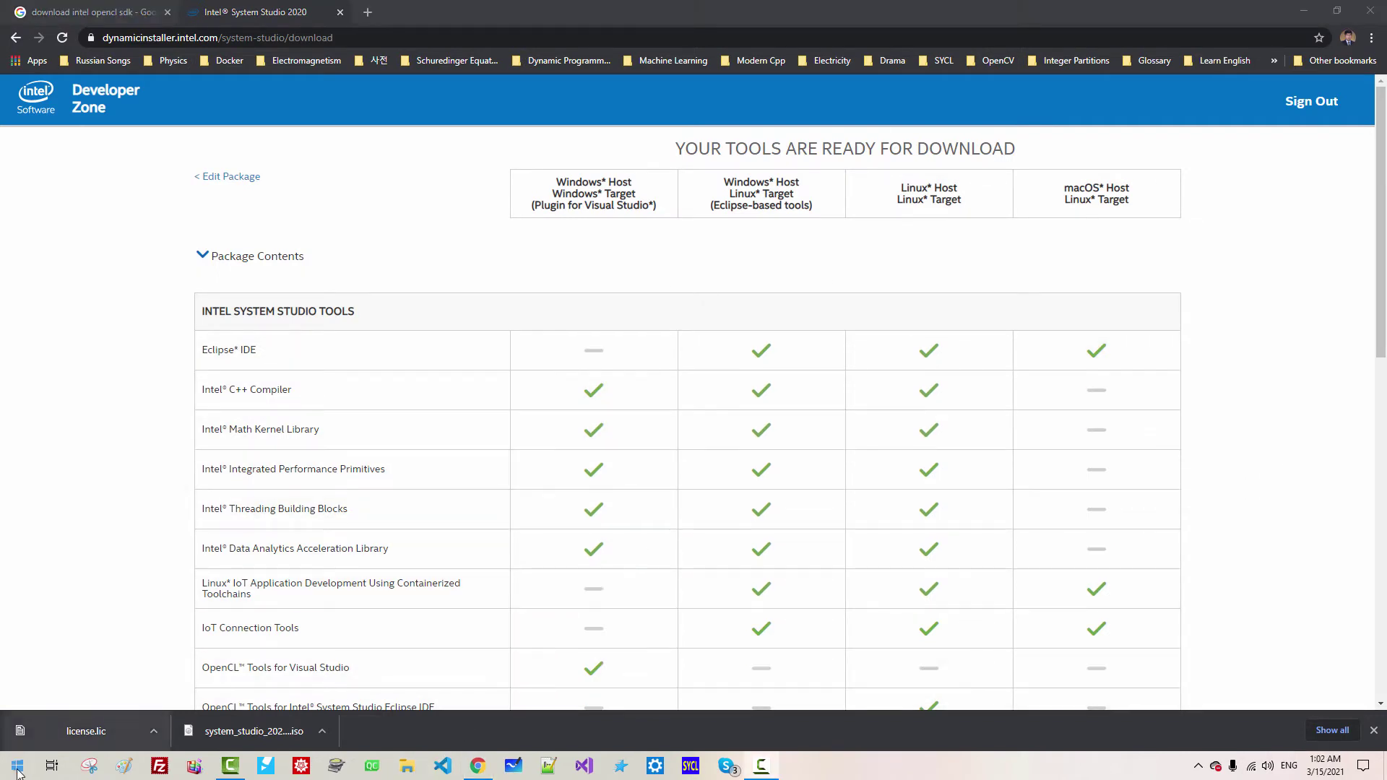
pyautogui.rightClick(18, 768)
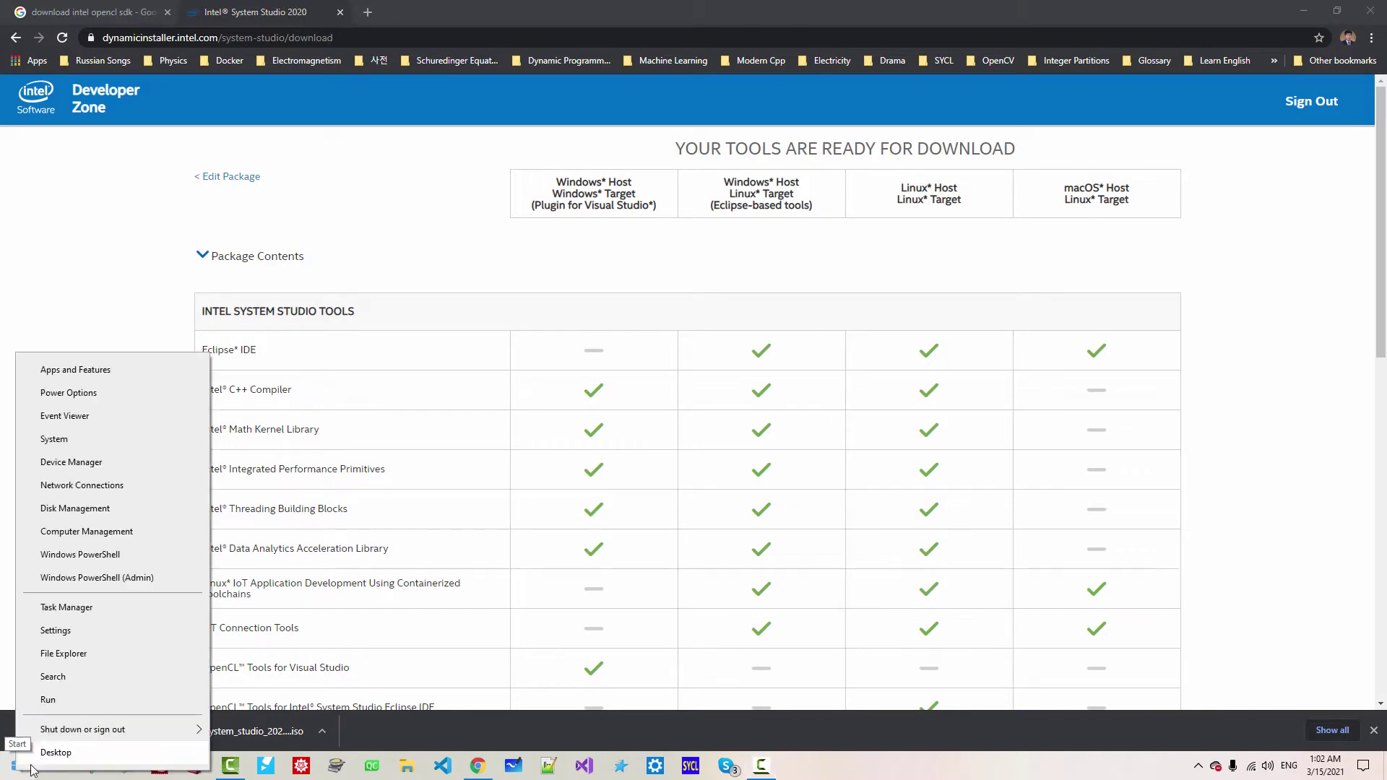
pyautogui.click(60, 680)
pyautogui.write('environ')
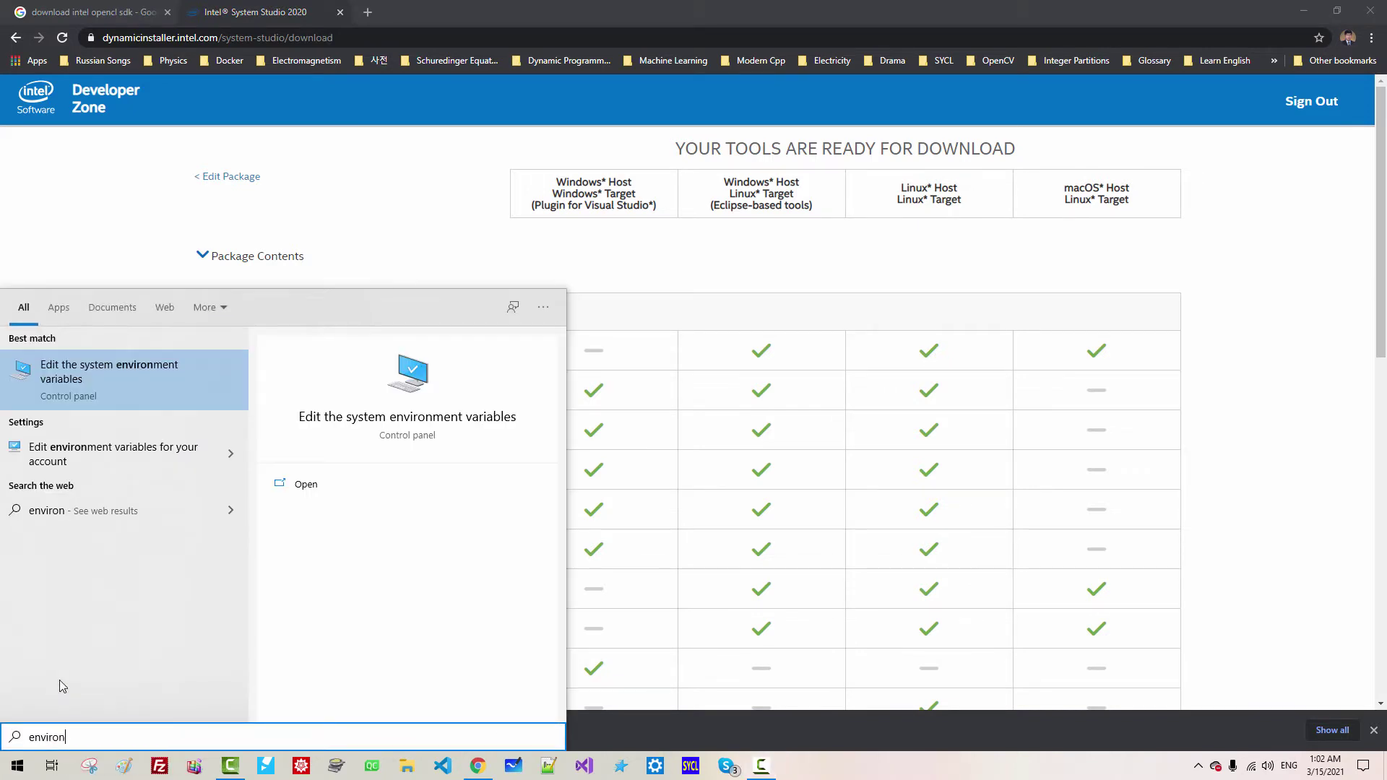
pyautogui.click(138, 377)
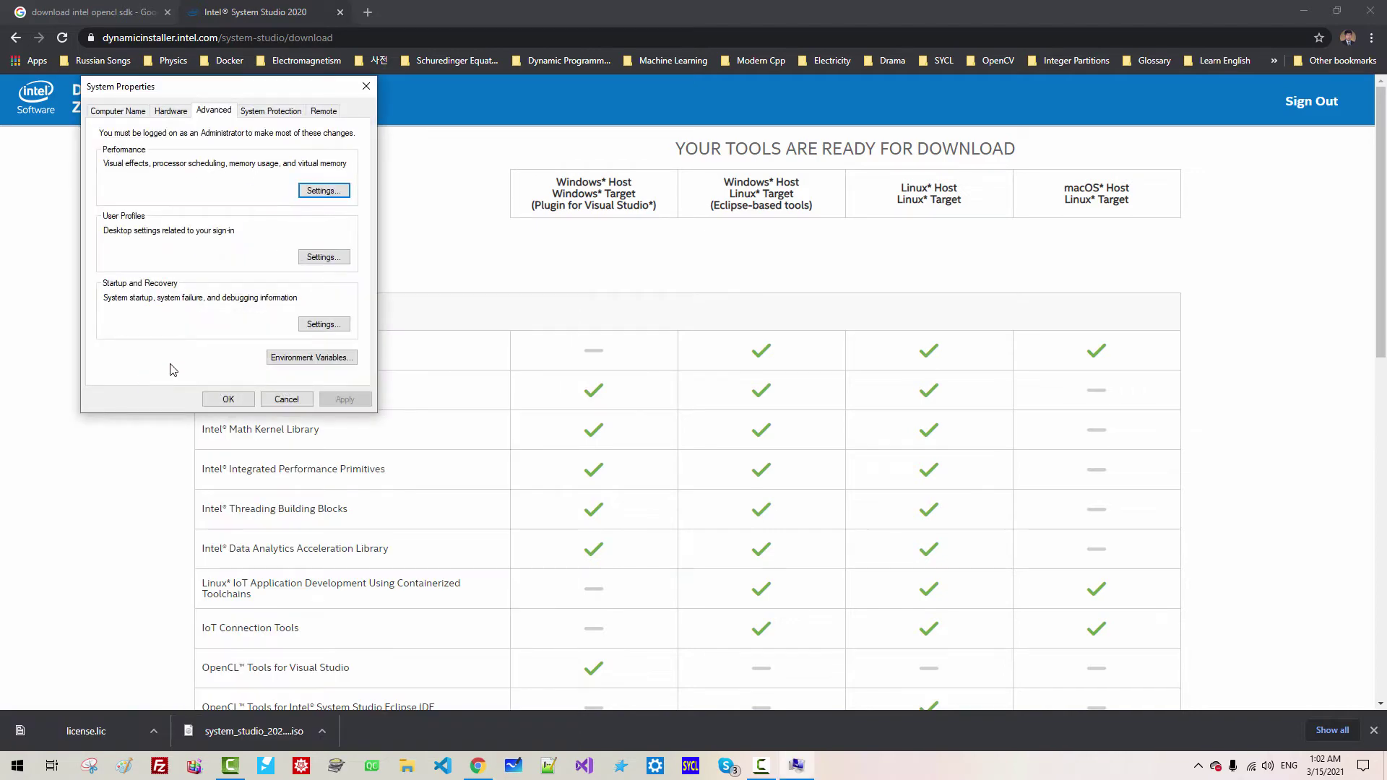
pyautogui.click(320, 361)
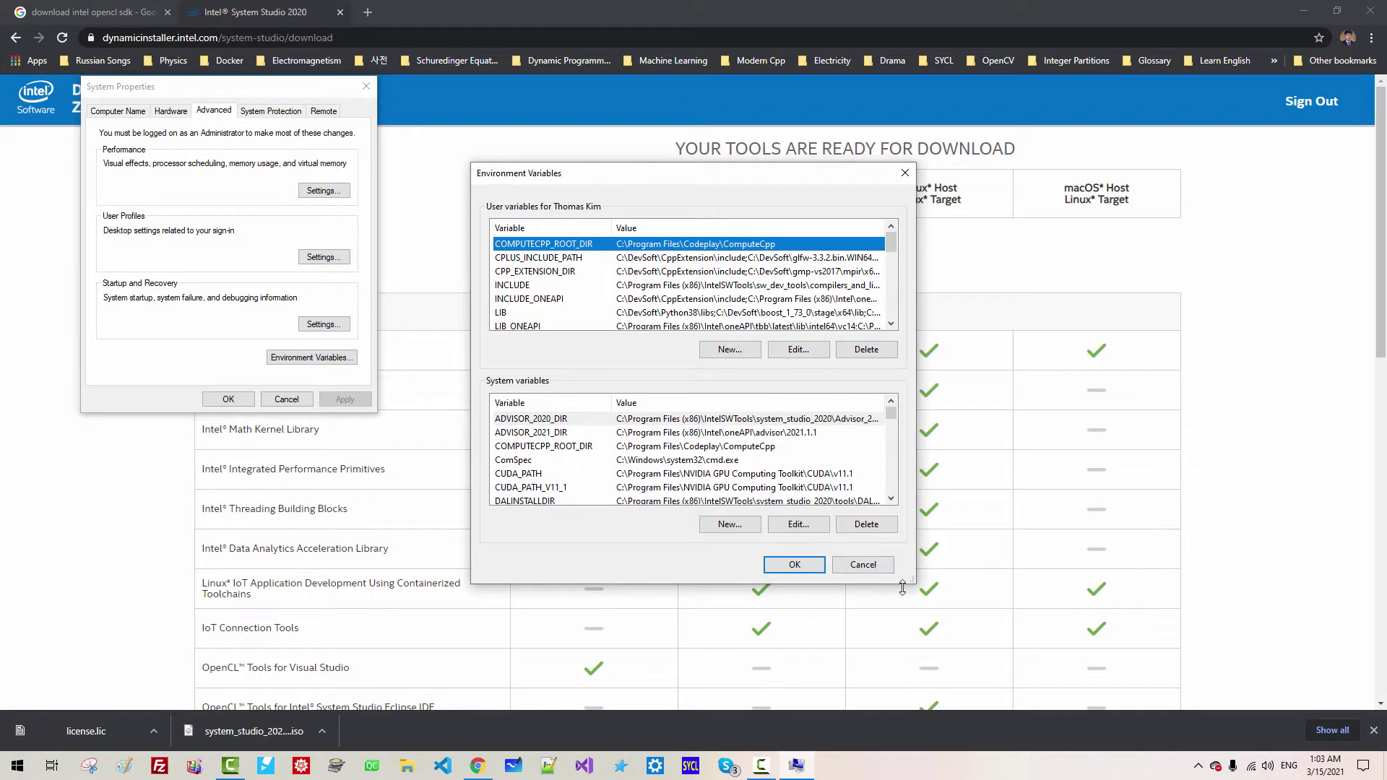
# - Enlarge the Environment Variables dialog and rename the system variable PYTHONHOME to PYTHONHOME-disable
pyautogui.moveTo(909, 582); pyautogui.dragTo(986, 706)
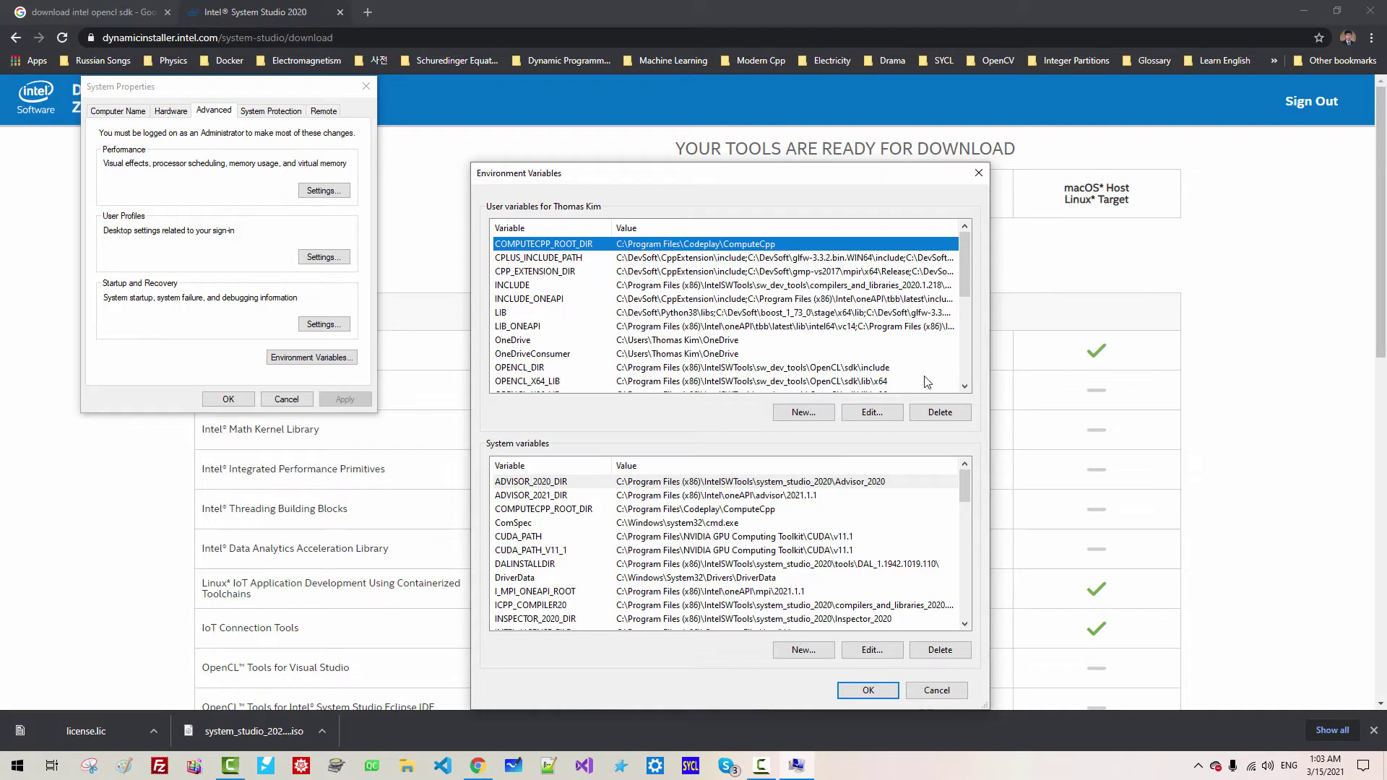
pyautogui.moveTo(966, 486); pyautogui.dragTo(964, 570)
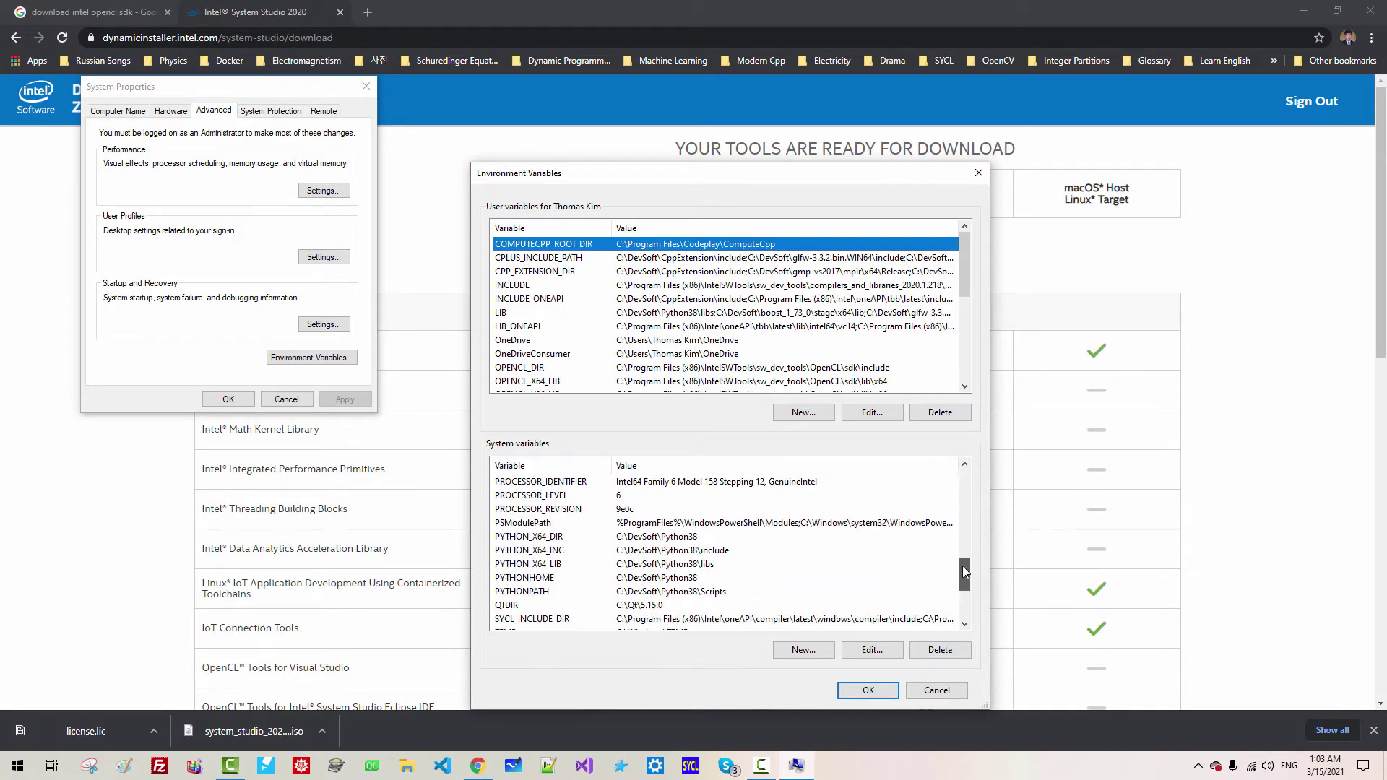
pyautogui.scroll(-2, 962, 566)
pyautogui.click(620, 571)
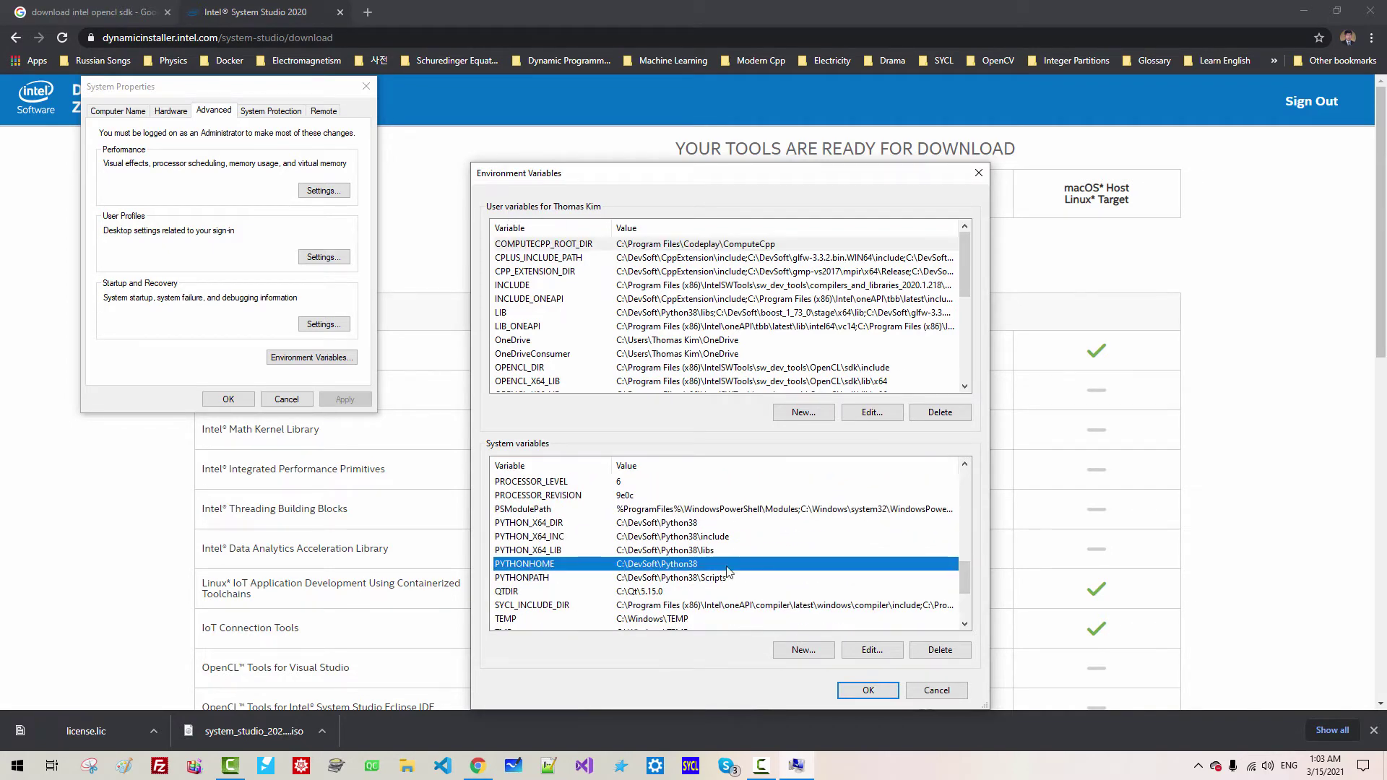
pyautogui.click(870, 653)
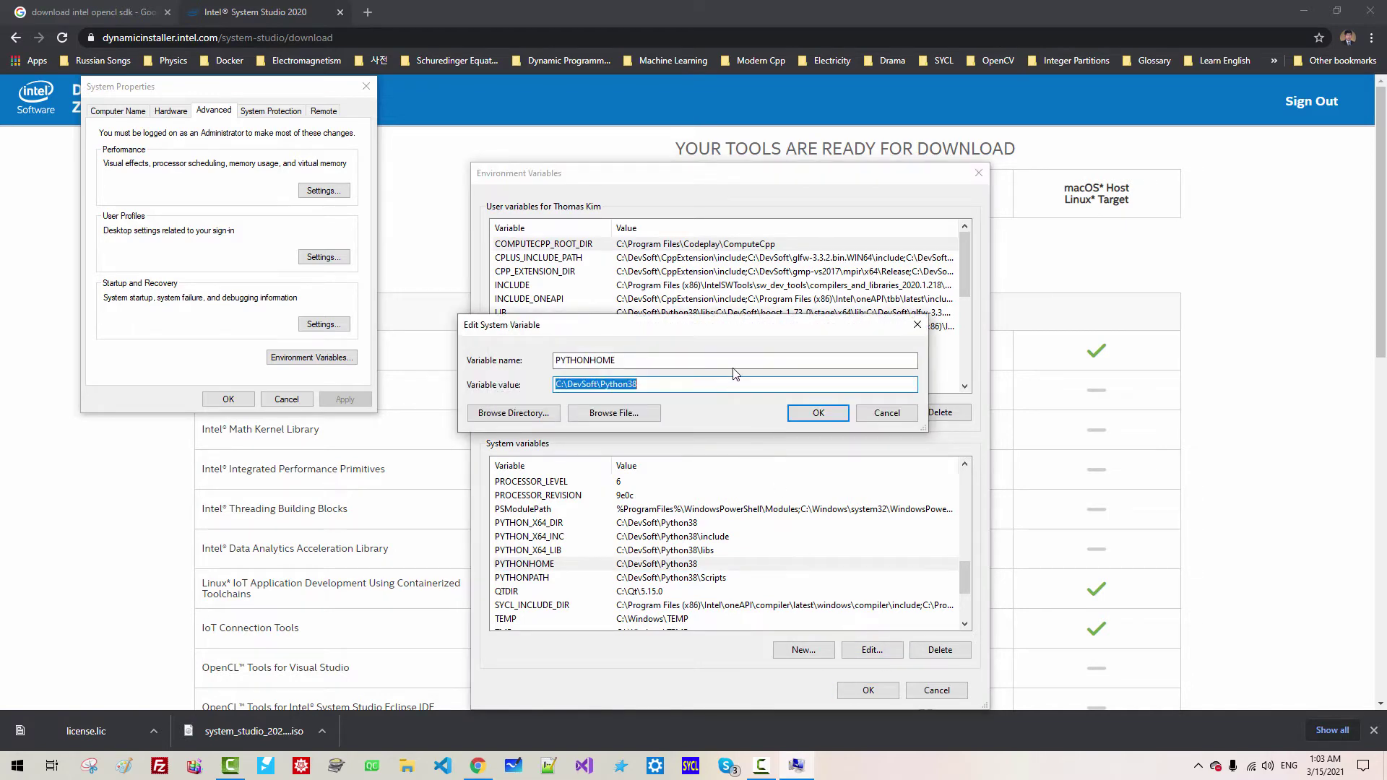
pyautogui.click(730, 362)
pyautogui.write('-disable')
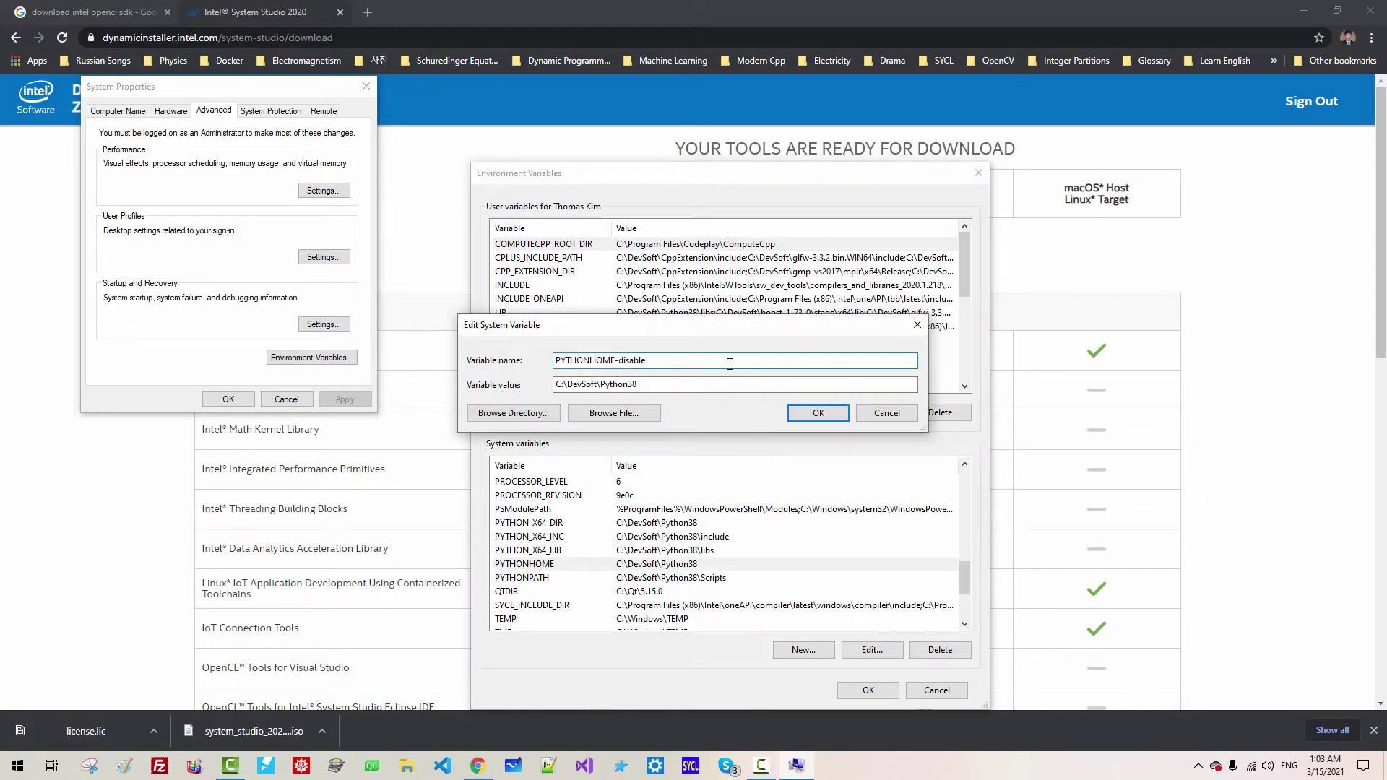
pyautogui.click(816, 413)
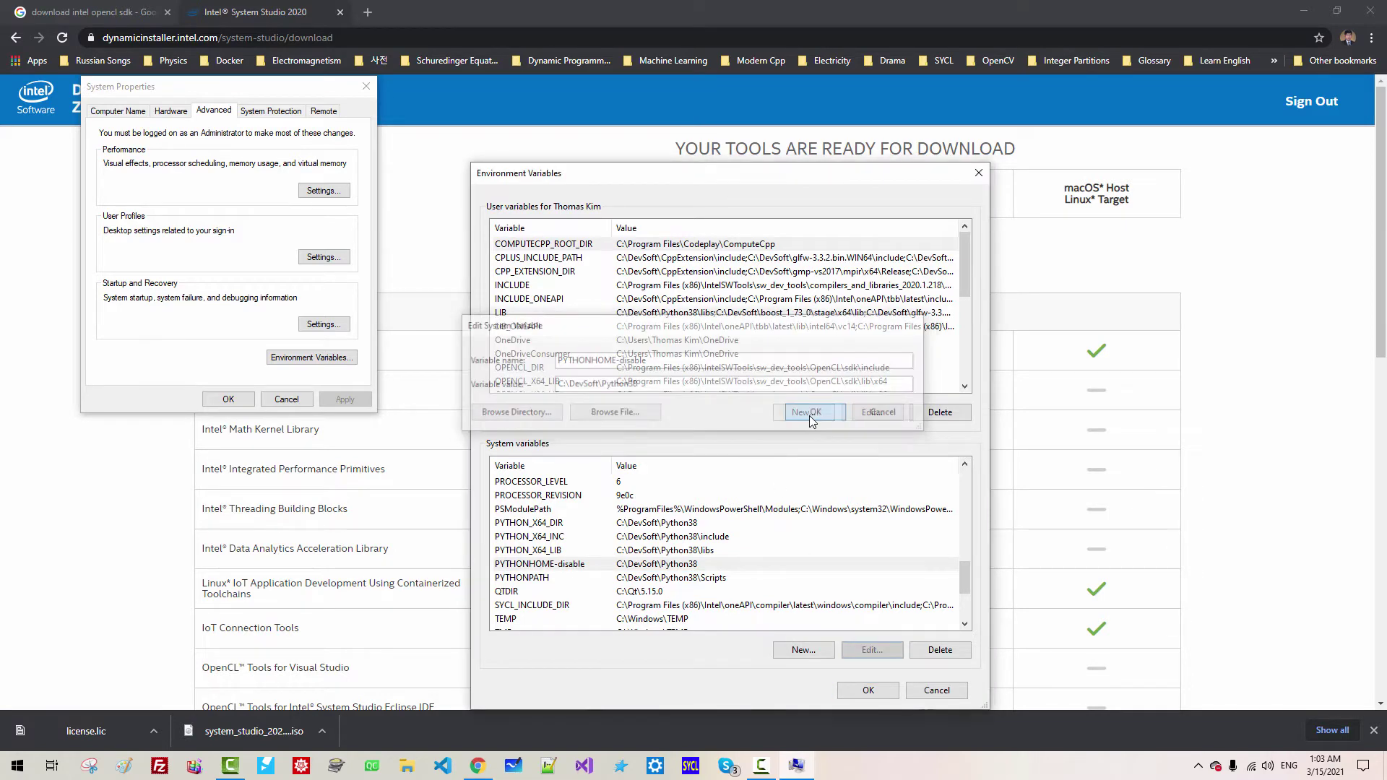
# - Rename the system variable PYTHONPATH to PYTHONPATH-disable, then save the environment variables and close the system properties
pyautogui.click(692, 580)
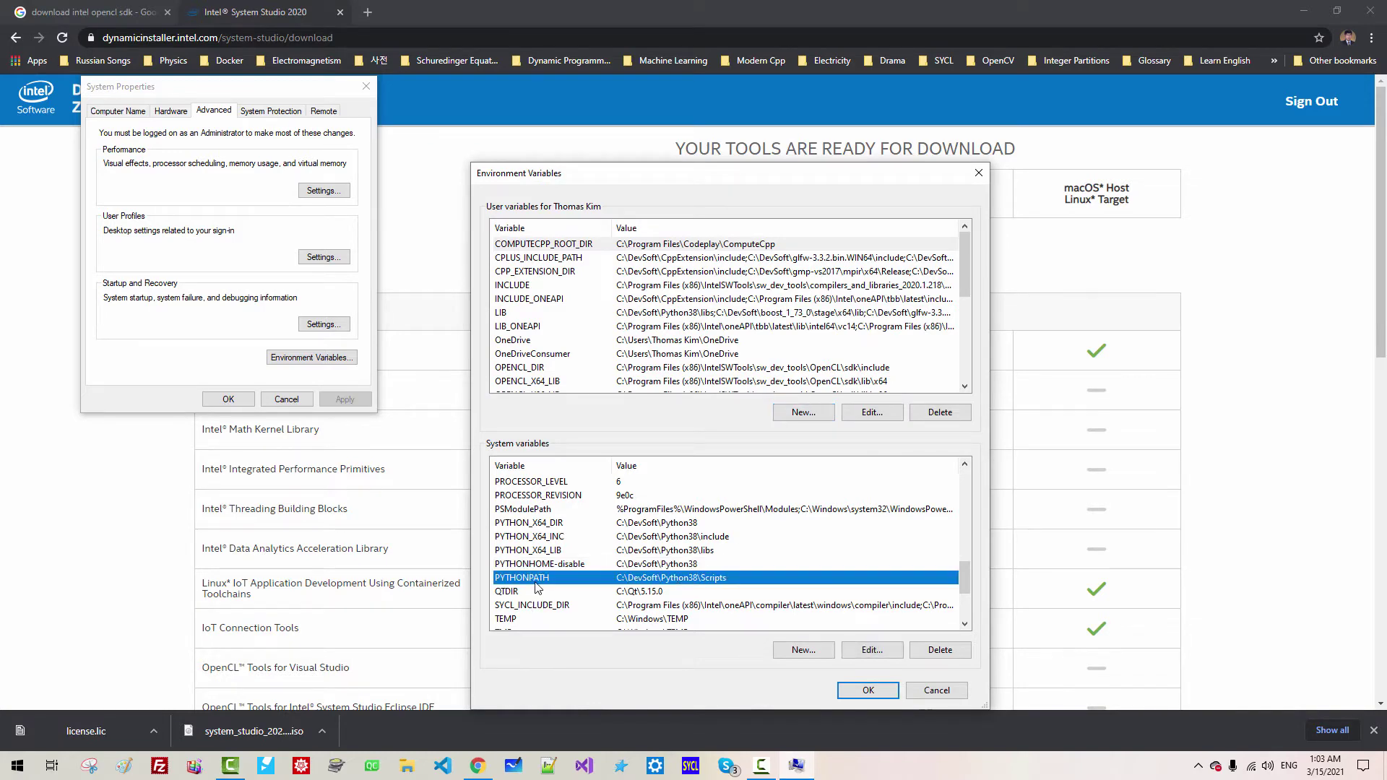
pyautogui.click(873, 650)
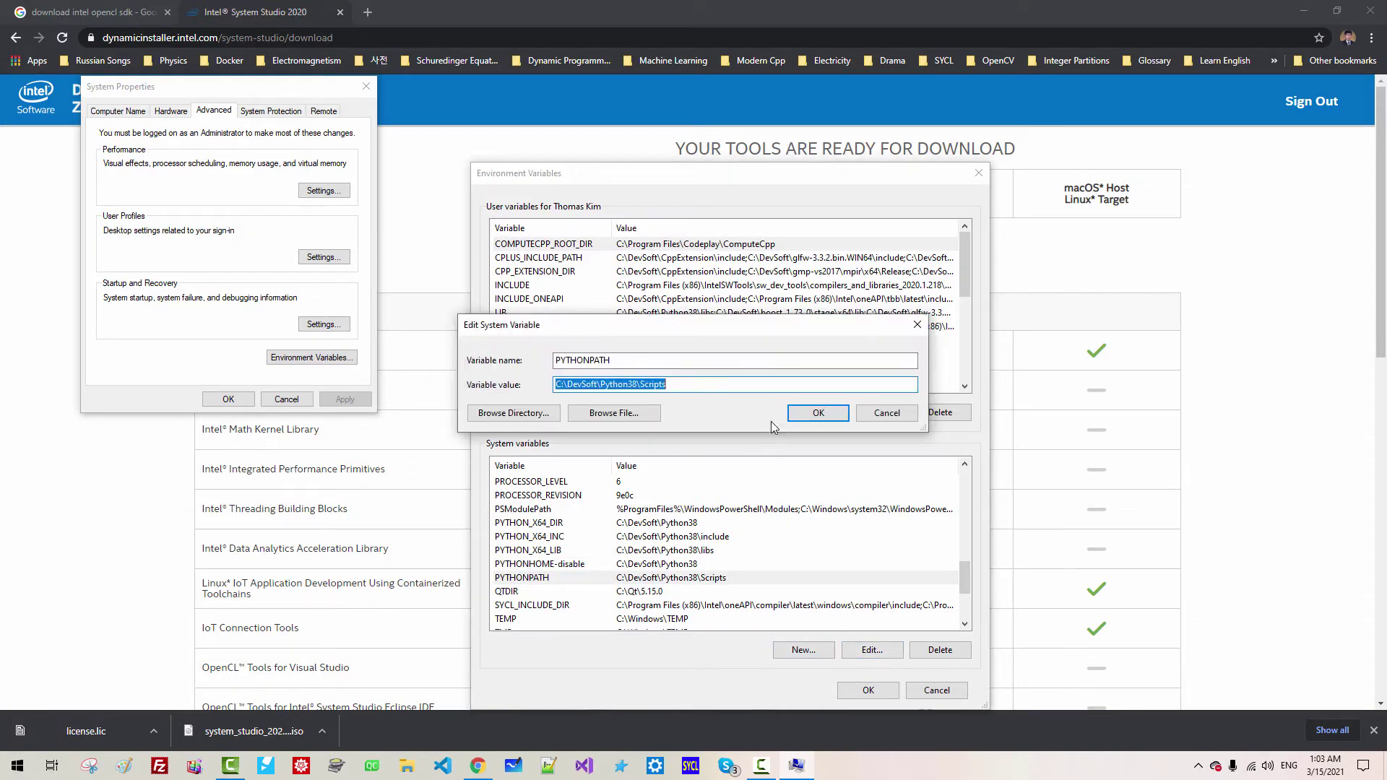
pyautogui.click(757, 361)
pyautogui.write('-disable')
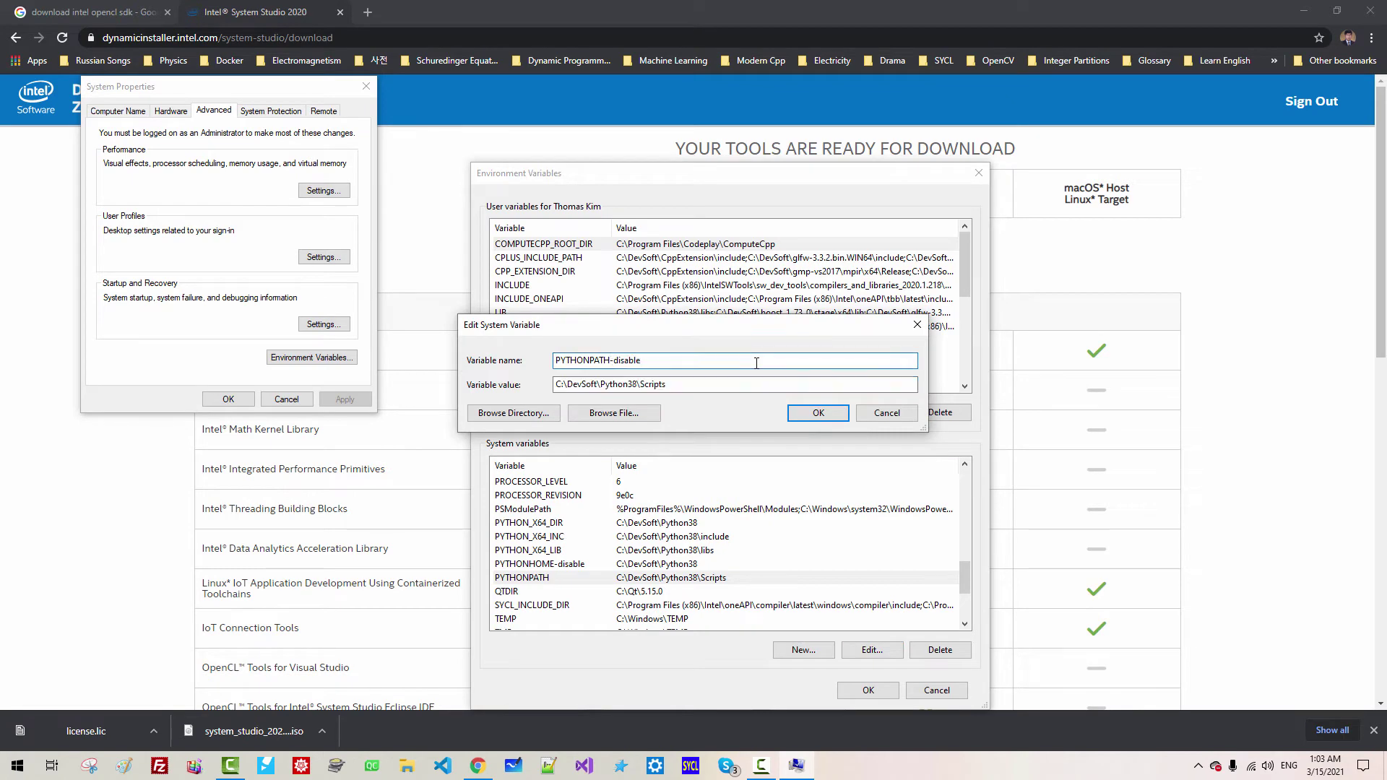
pyautogui.click(822, 418)
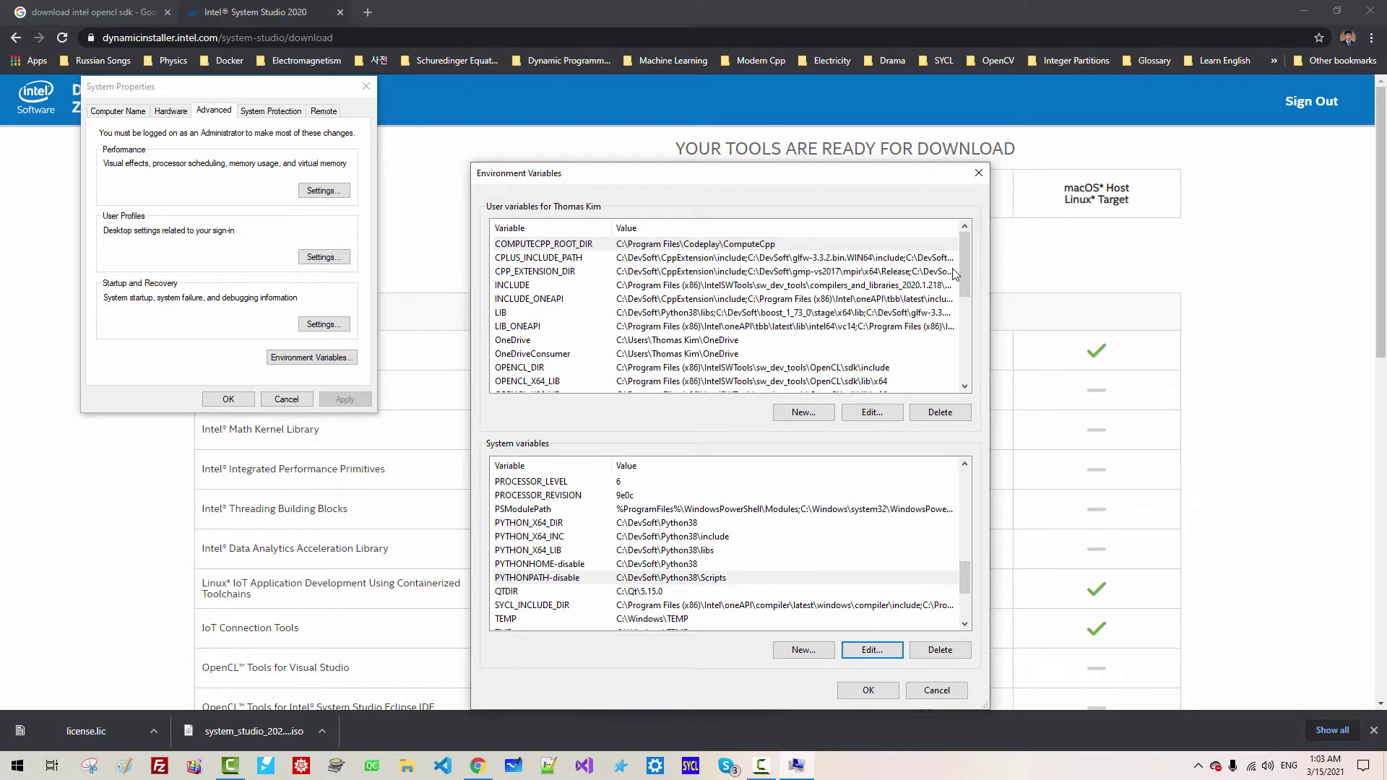
pyautogui.moveTo(963, 263)
pyautogui.mouseDown()
pyautogui.moveTo(962, 348)
pyautogui.moveTo(962, 247)
pyautogui.mouseUp()
pyautogui.click(868, 690)
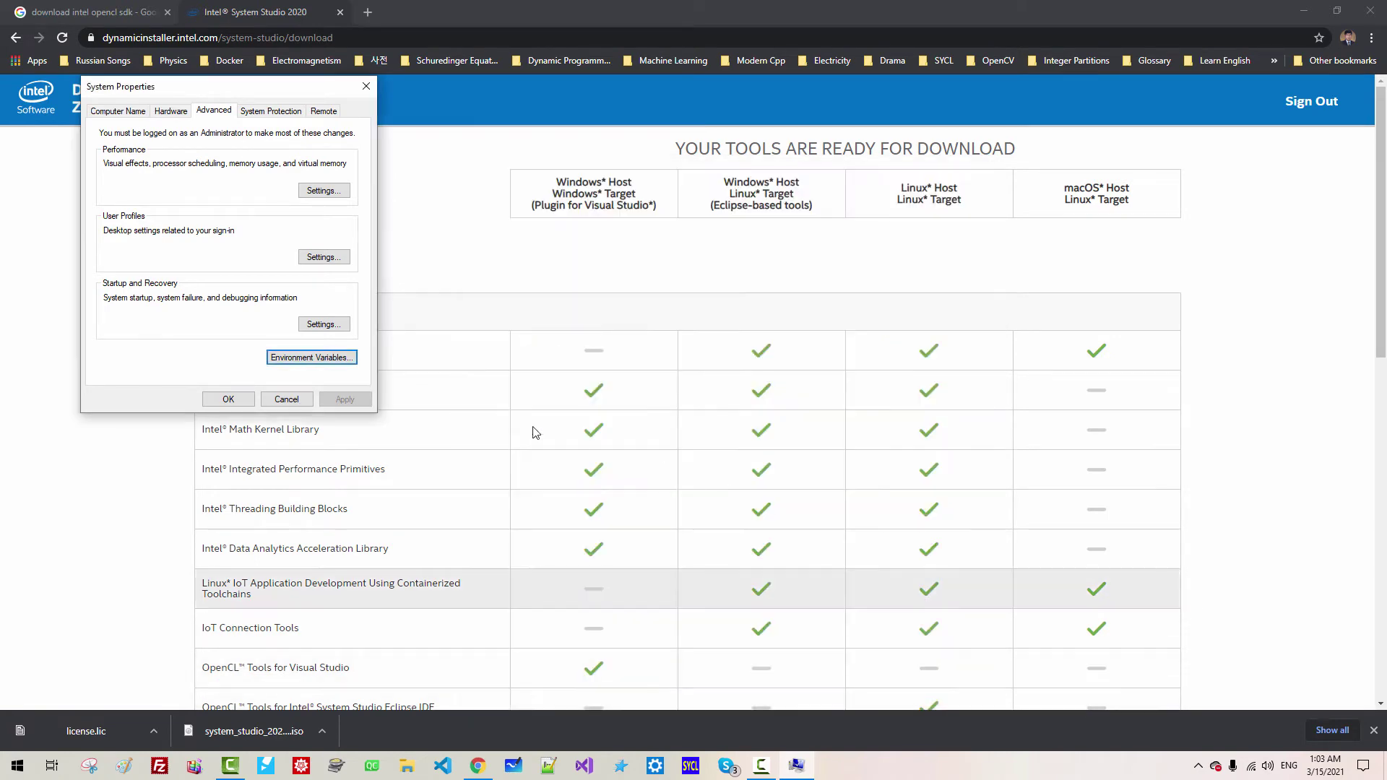
pyautogui.click(228, 399)
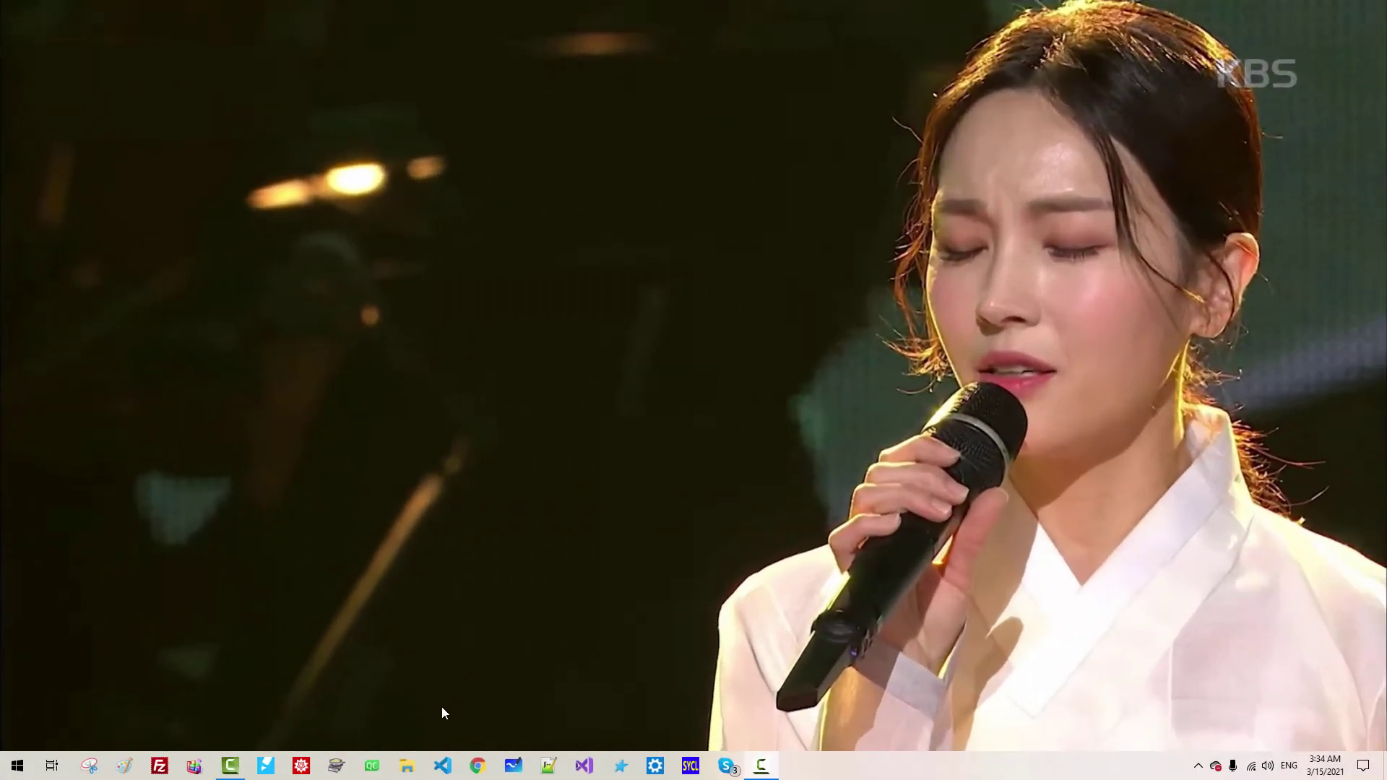
# - Switch to File Explorer and copy license.lic from the Downloads folder
pyautogui.click(407, 766)
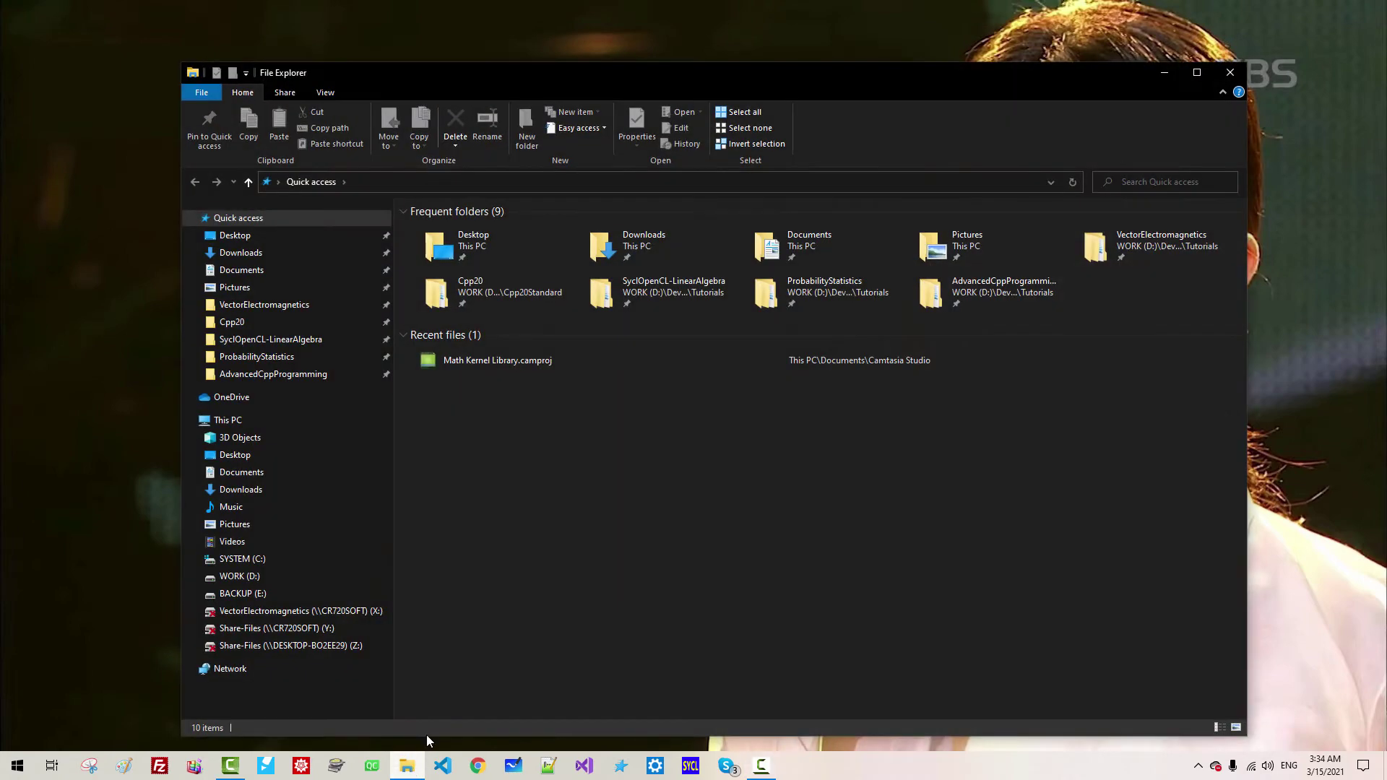
pyautogui.click(277, 250)
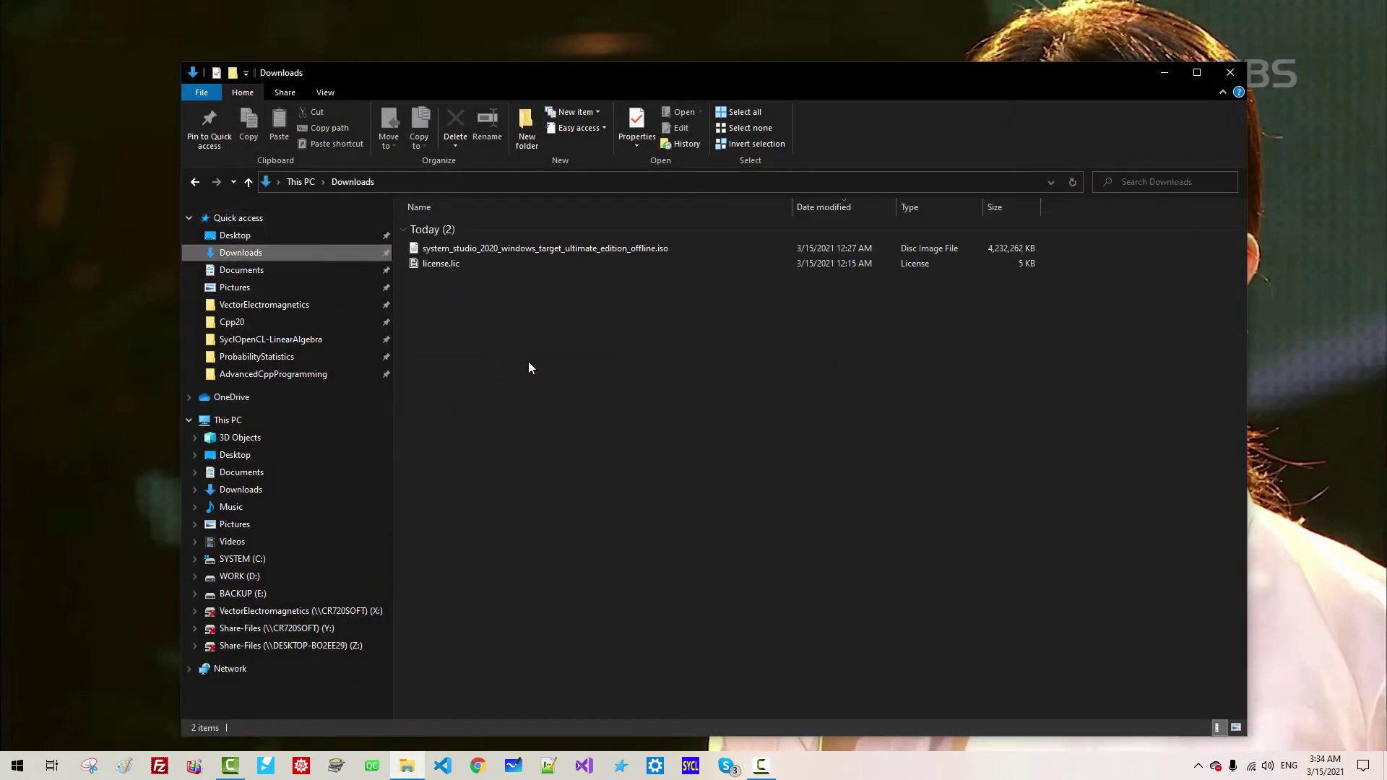
pyautogui.rightClick(444, 266)
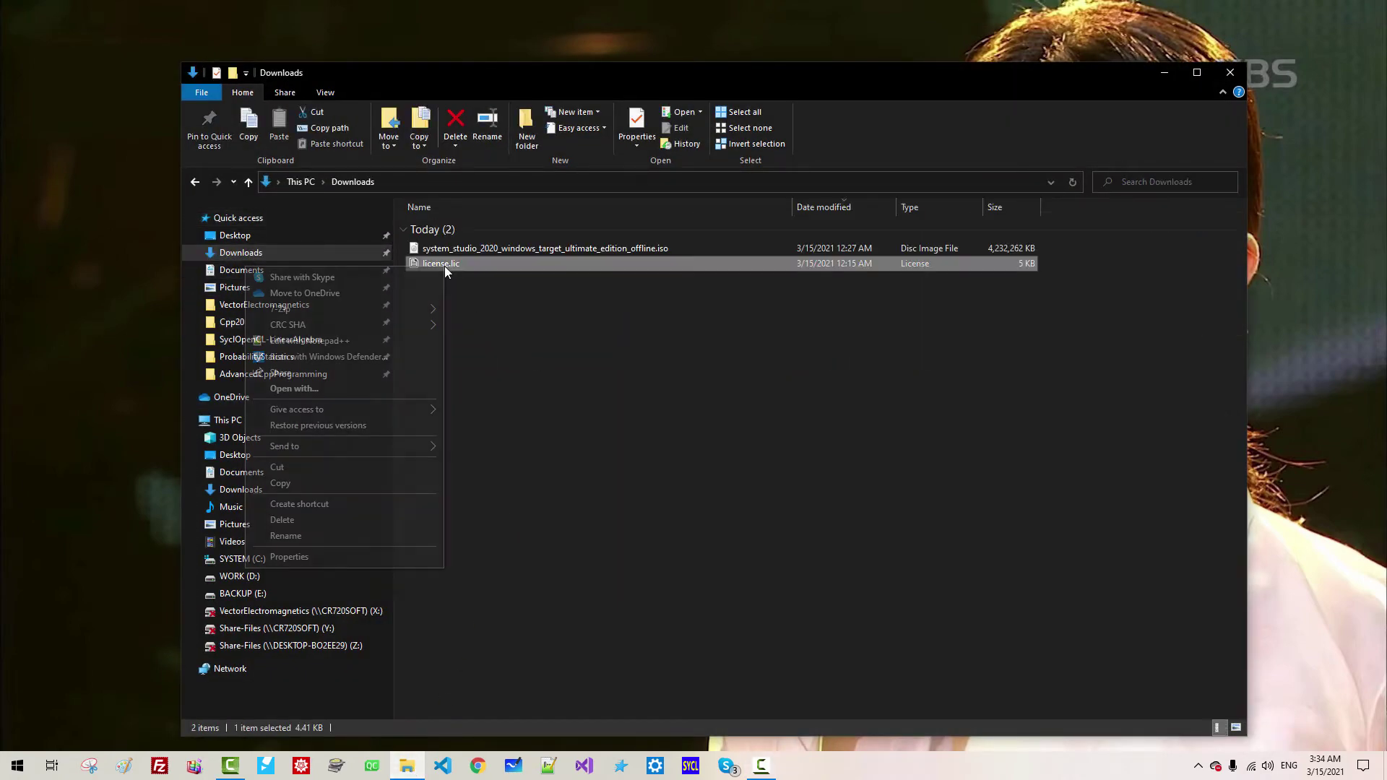
pyautogui.click(287, 483)
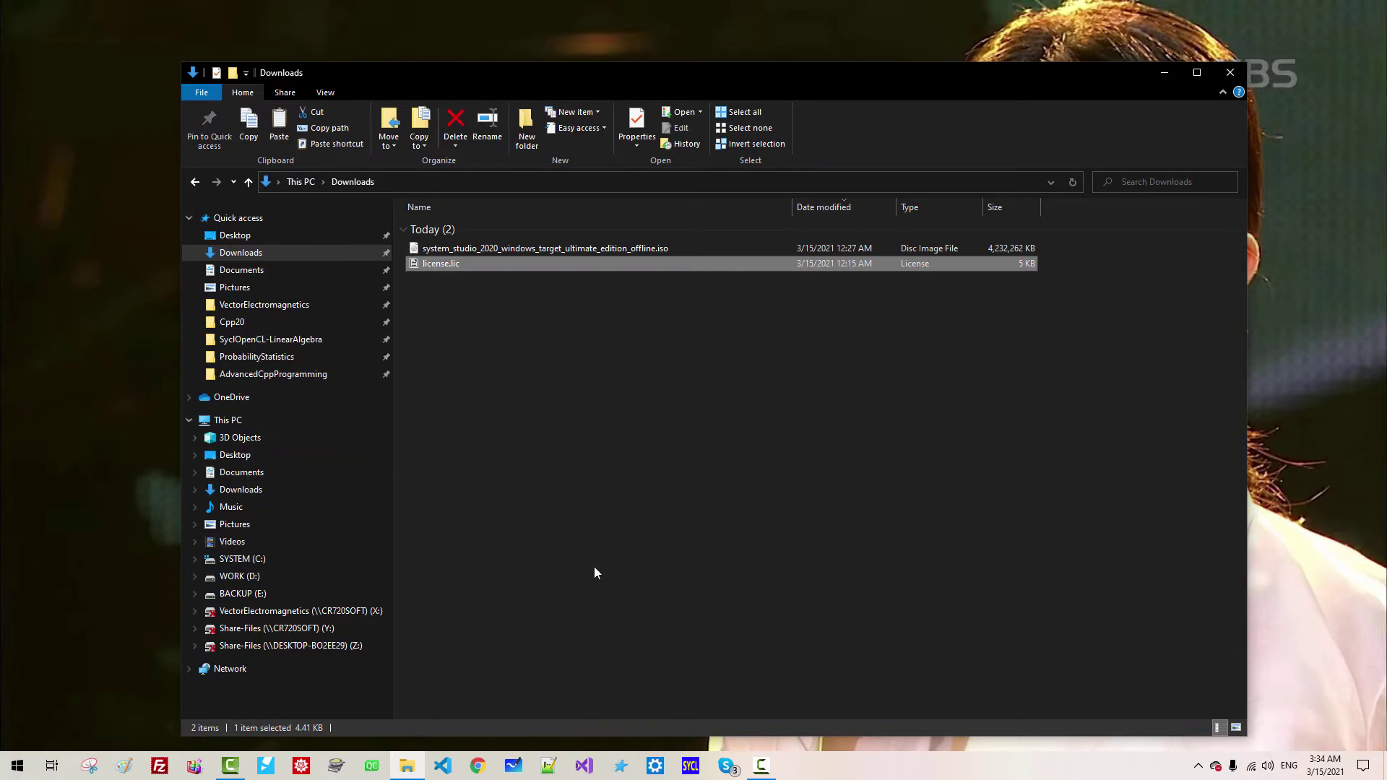
# - Create a folder named license in C:\Program Files (x86)\IntelSWTools, granting the administrator permission
pyautogui.click(268, 561)
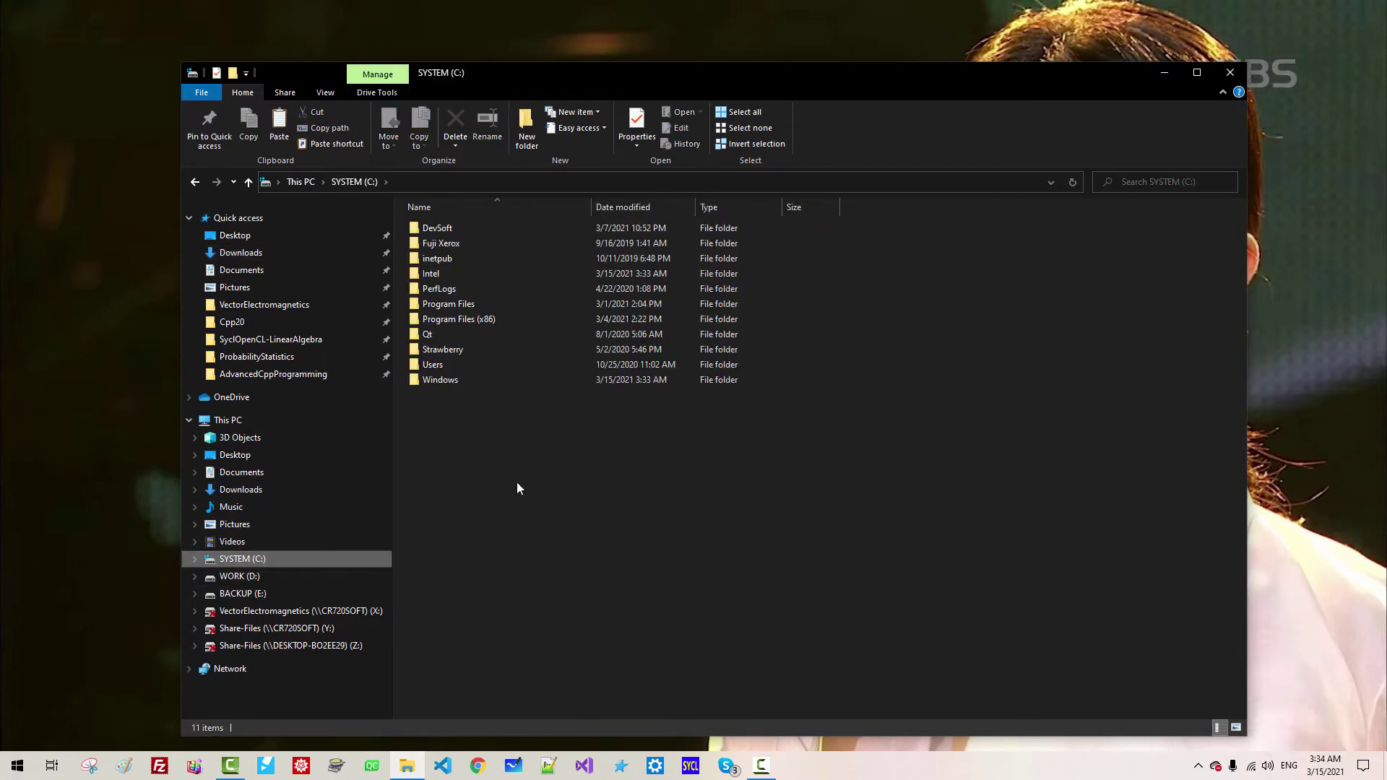
pyautogui.doubleClick(468, 324)
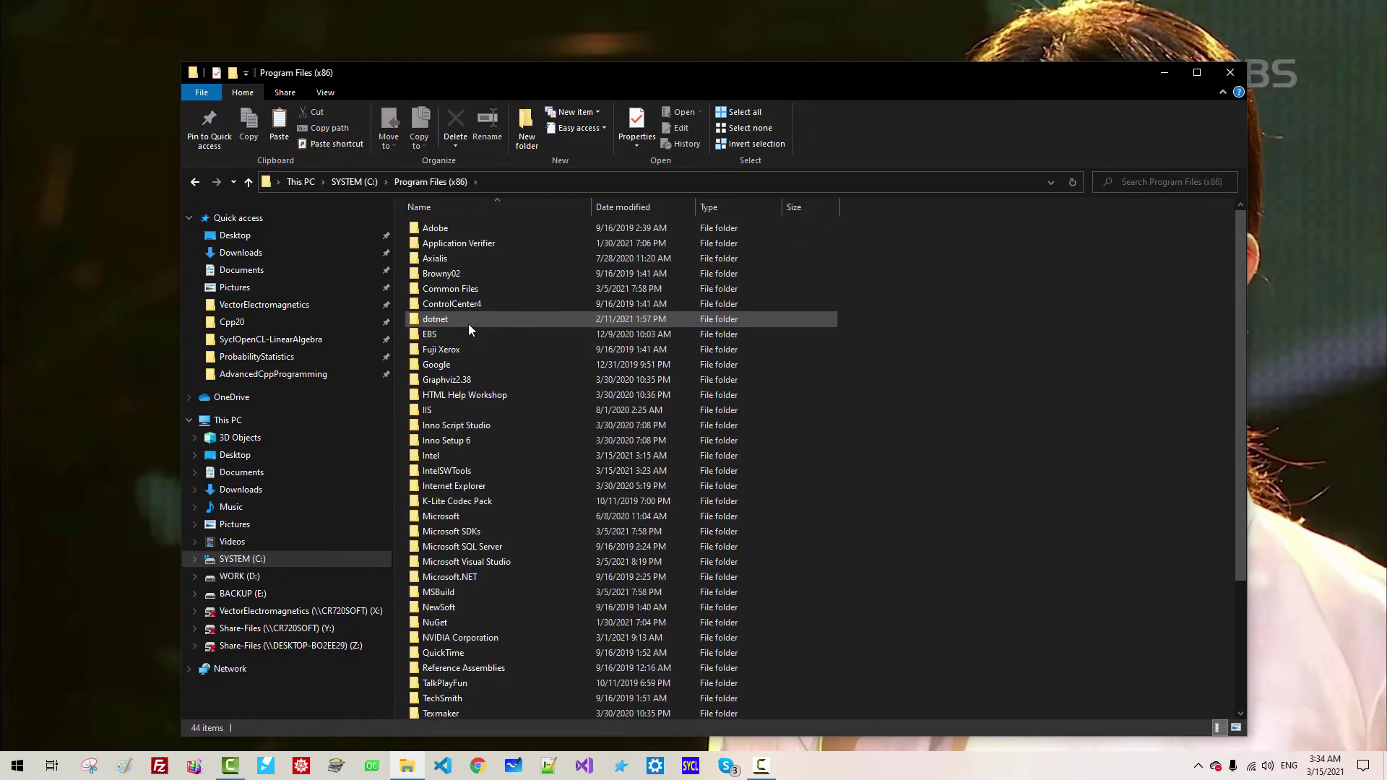
pyautogui.doubleClick(453, 473)
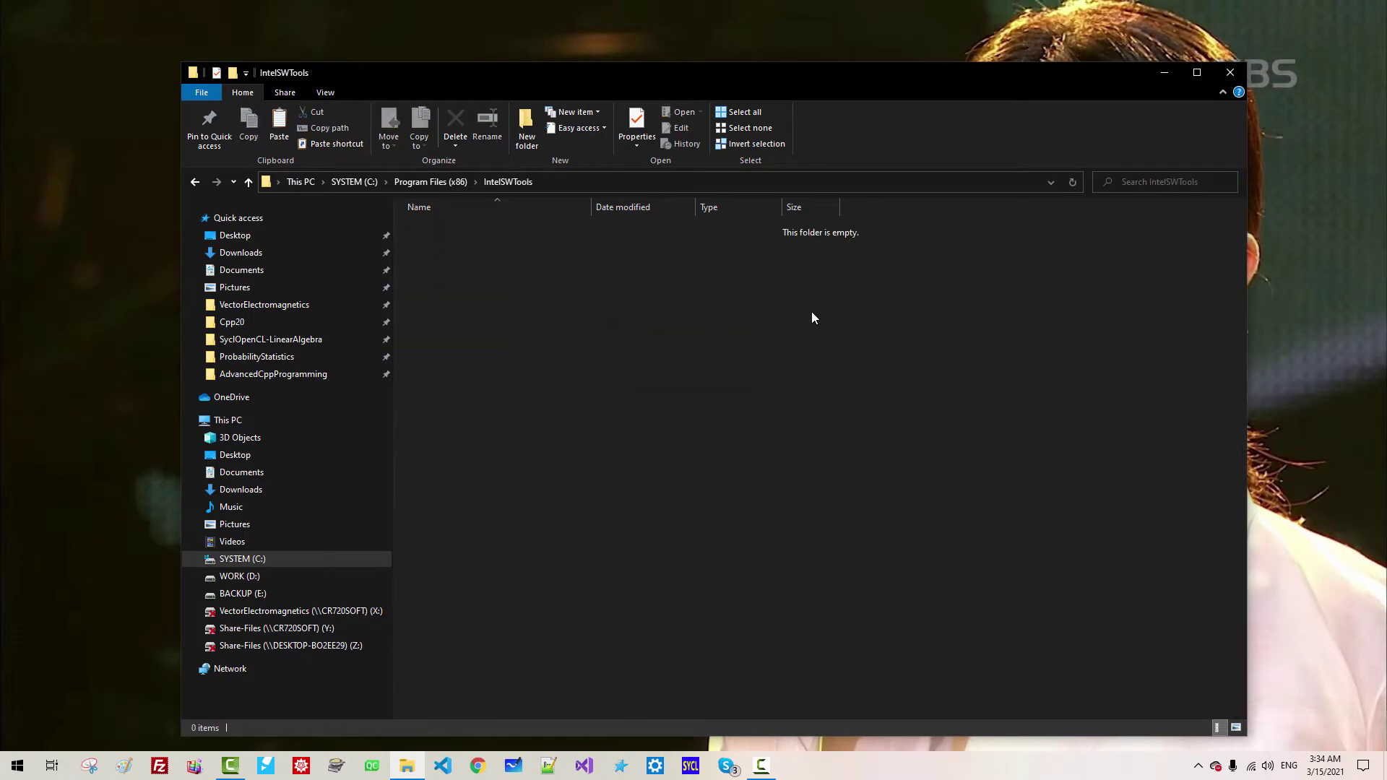
pyautogui.click(530, 141)
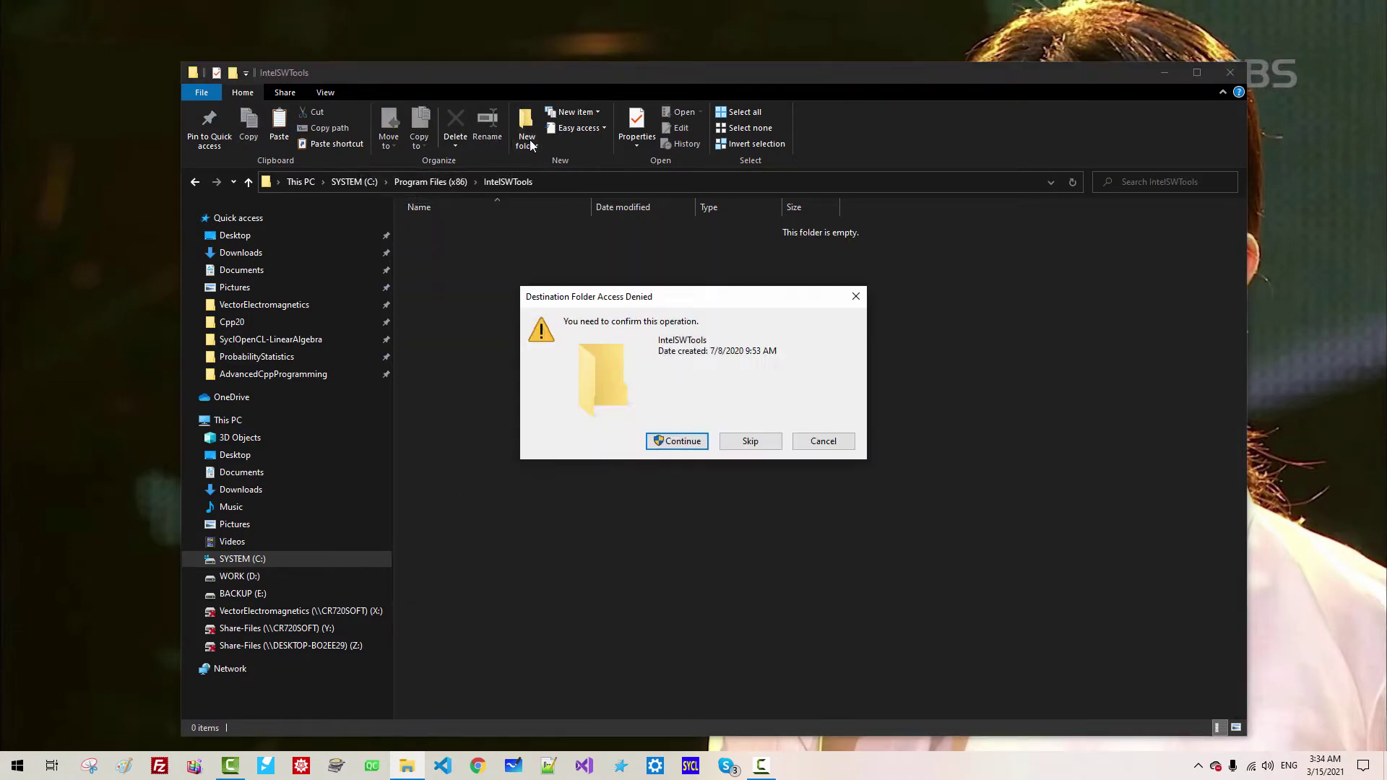
pyautogui.click(683, 441)
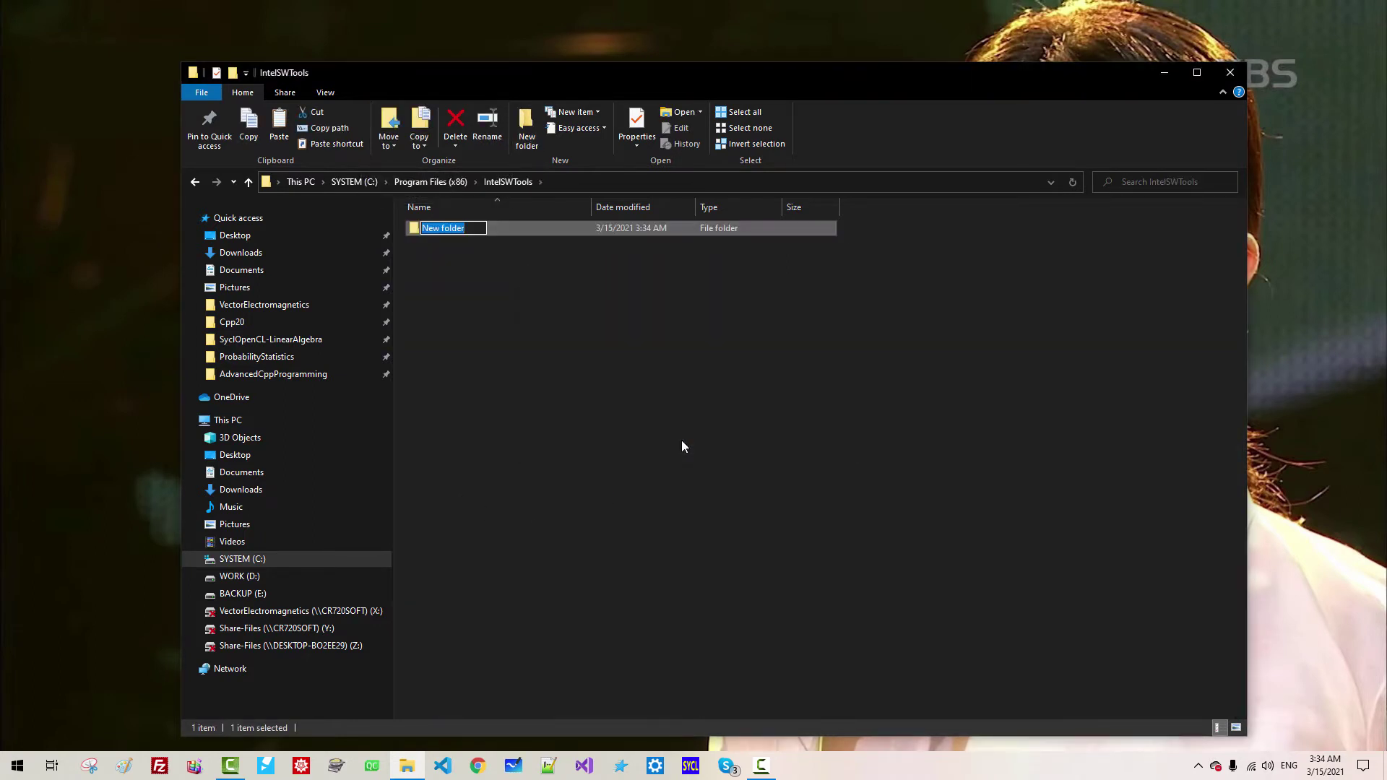
pyautogui.write('license')
pyautogui.press('Return')
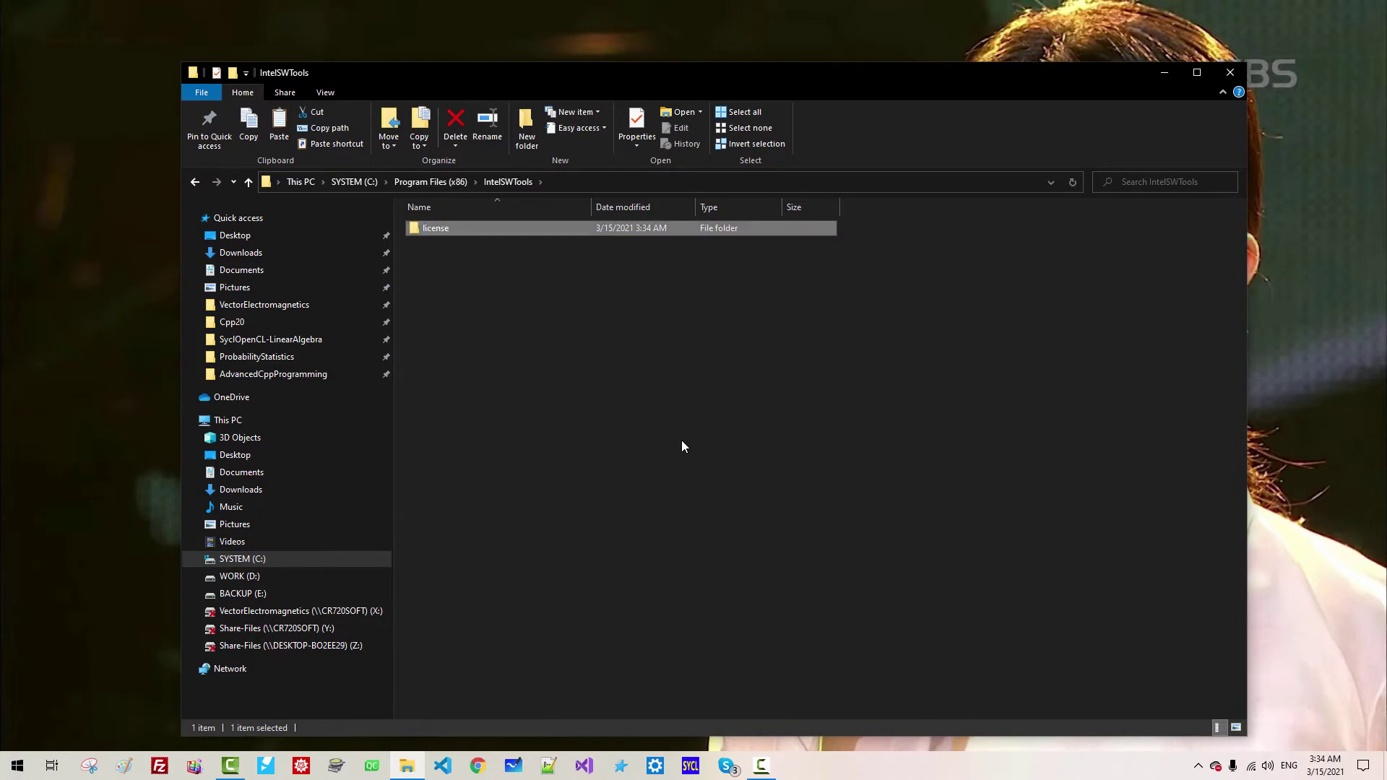
# - Paste the copied license.lic into the new license folder, approving the protected-folder operation
pyautogui.doubleClick(445, 231)
pyautogui.rightClick(445, 232)
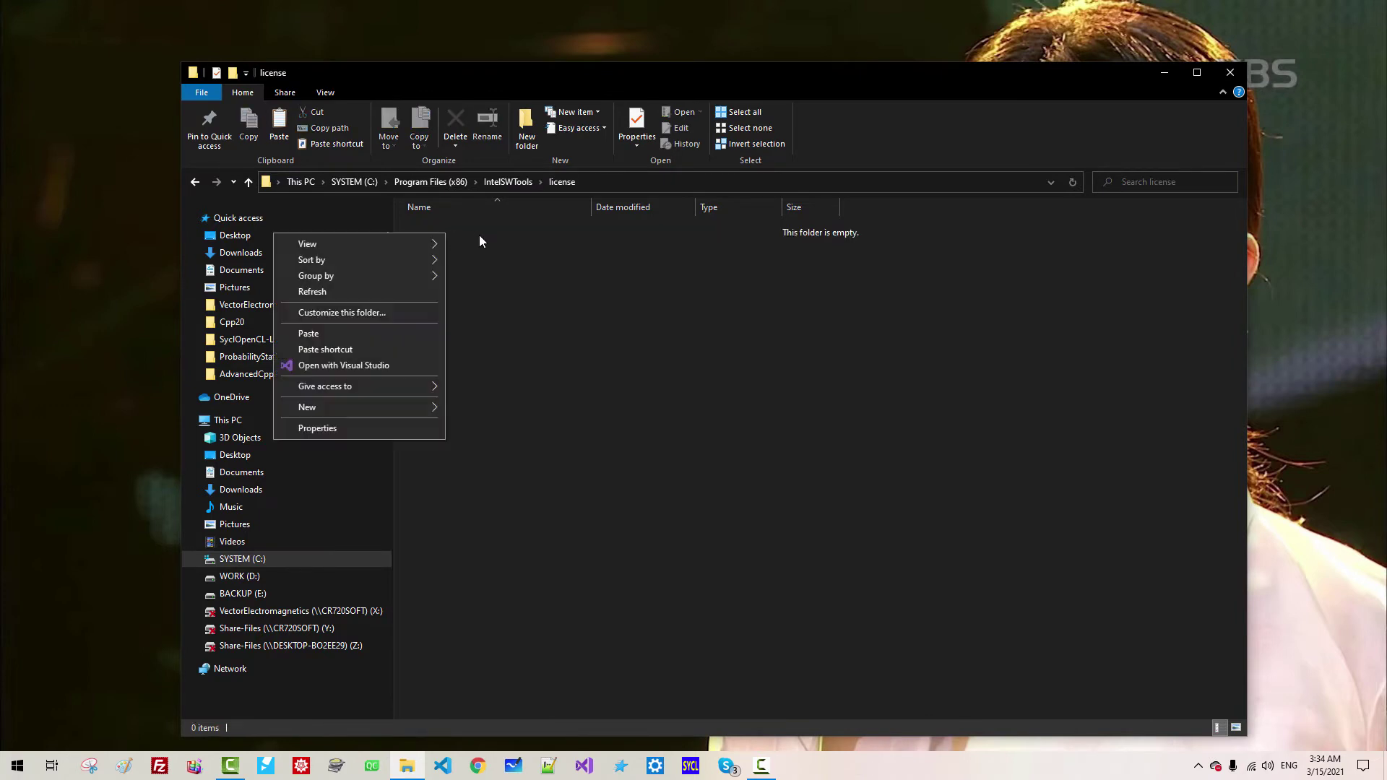
pyautogui.click(383, 340)
pyautogui.click(296, 283)
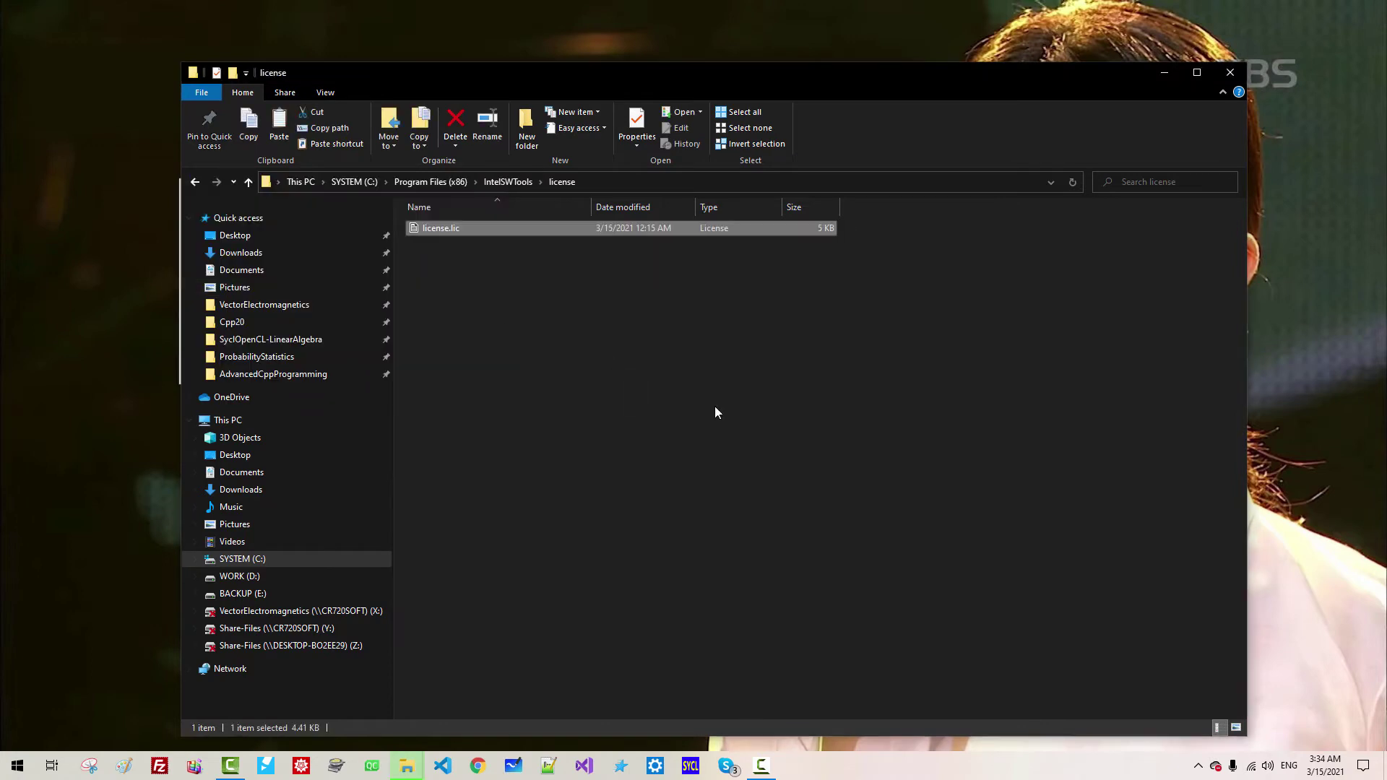
# - Mount system_studio_2020_windows_target_ultimate_edition_offline.iso from Downloads and run its install.exe
pyautogui.click(264, 252)
pyautogui.click(594, 246)
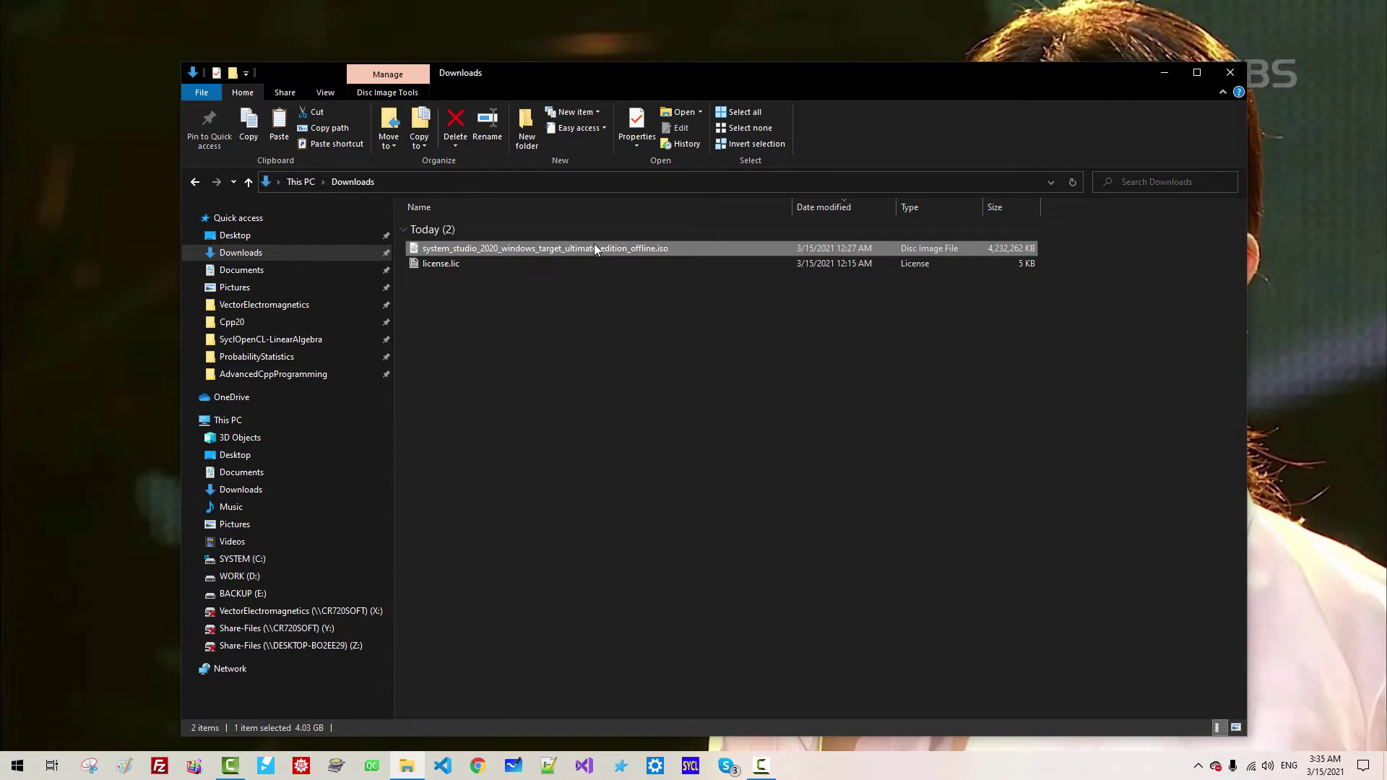
pyautogui.doubleClick(594, 248)
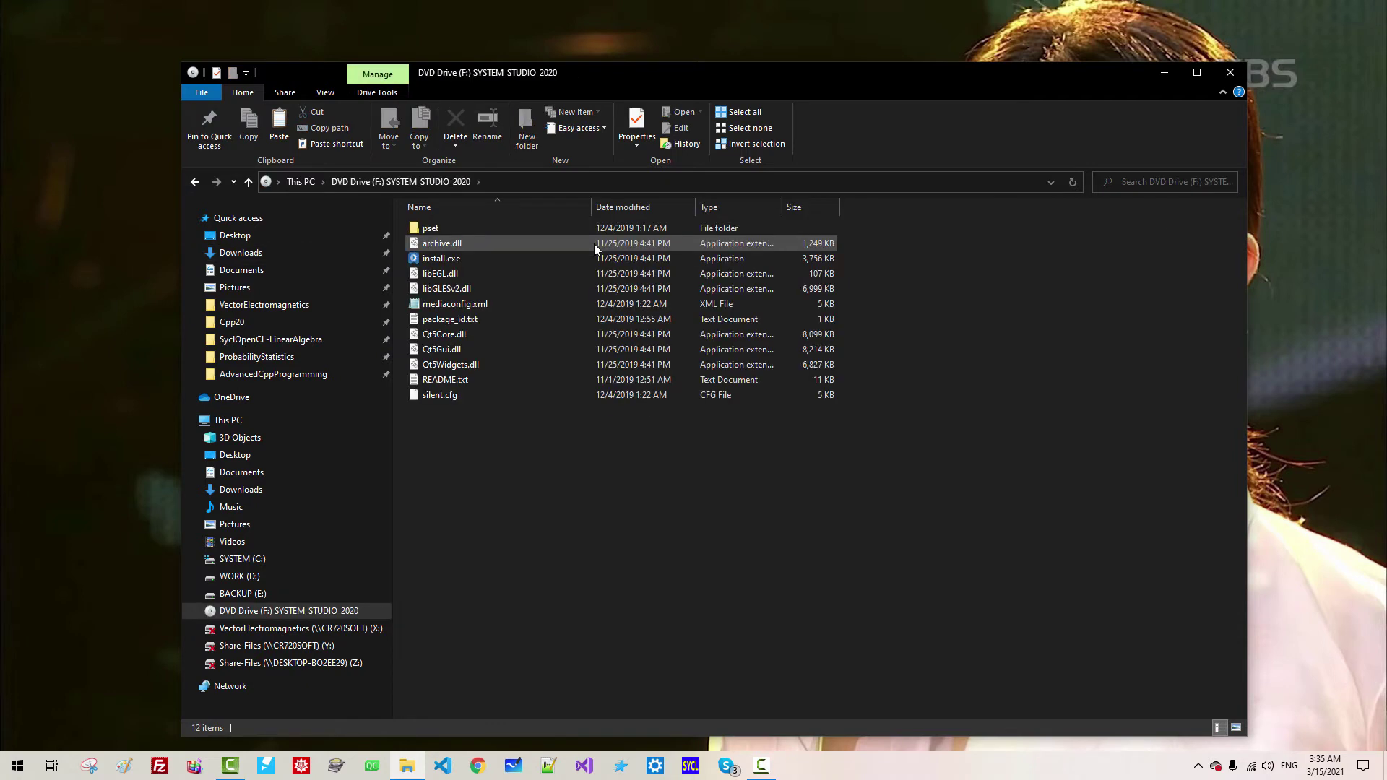
pyautogui.doubleClick(455, 261)
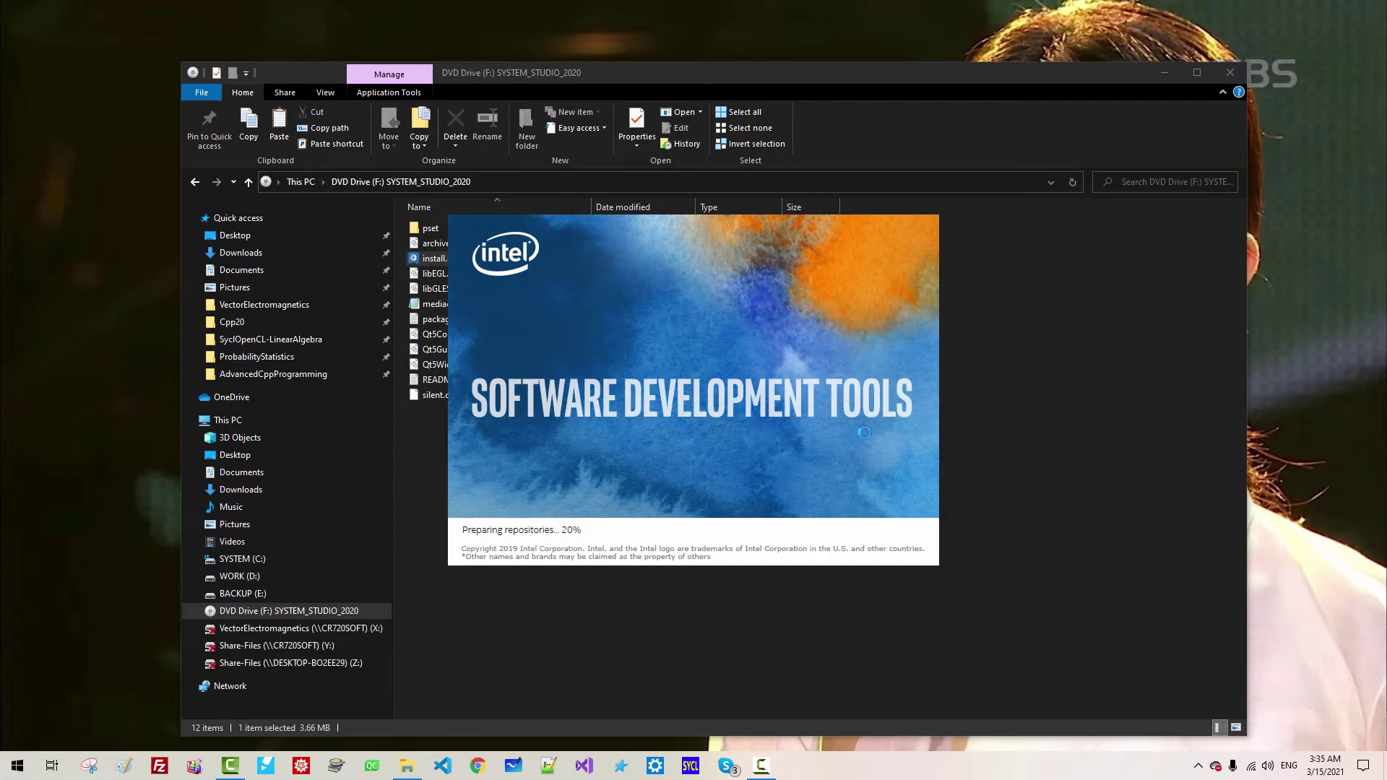
# - Accept the end user license agreement and decline consent to the collection of information
pyautogui.click(631, 538)
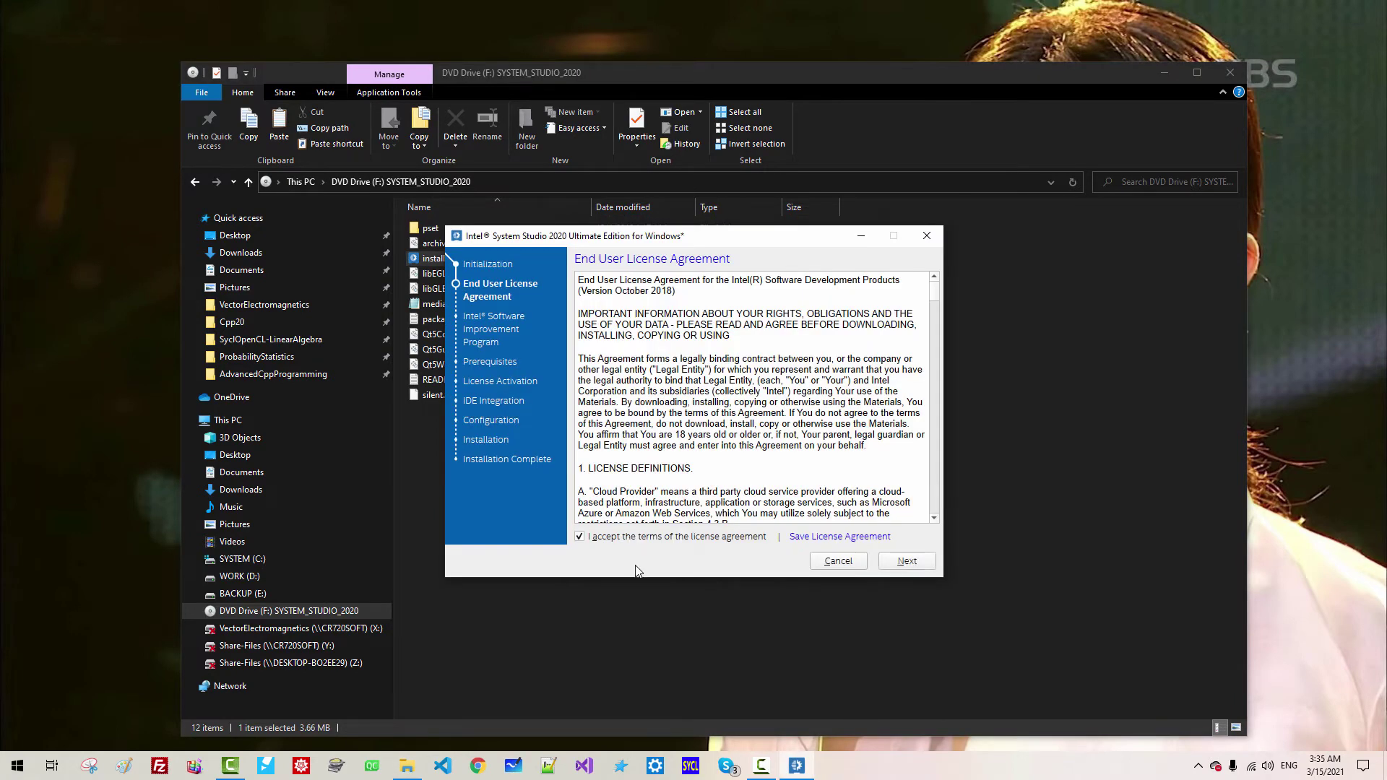
pyautogui.click(922, 565)
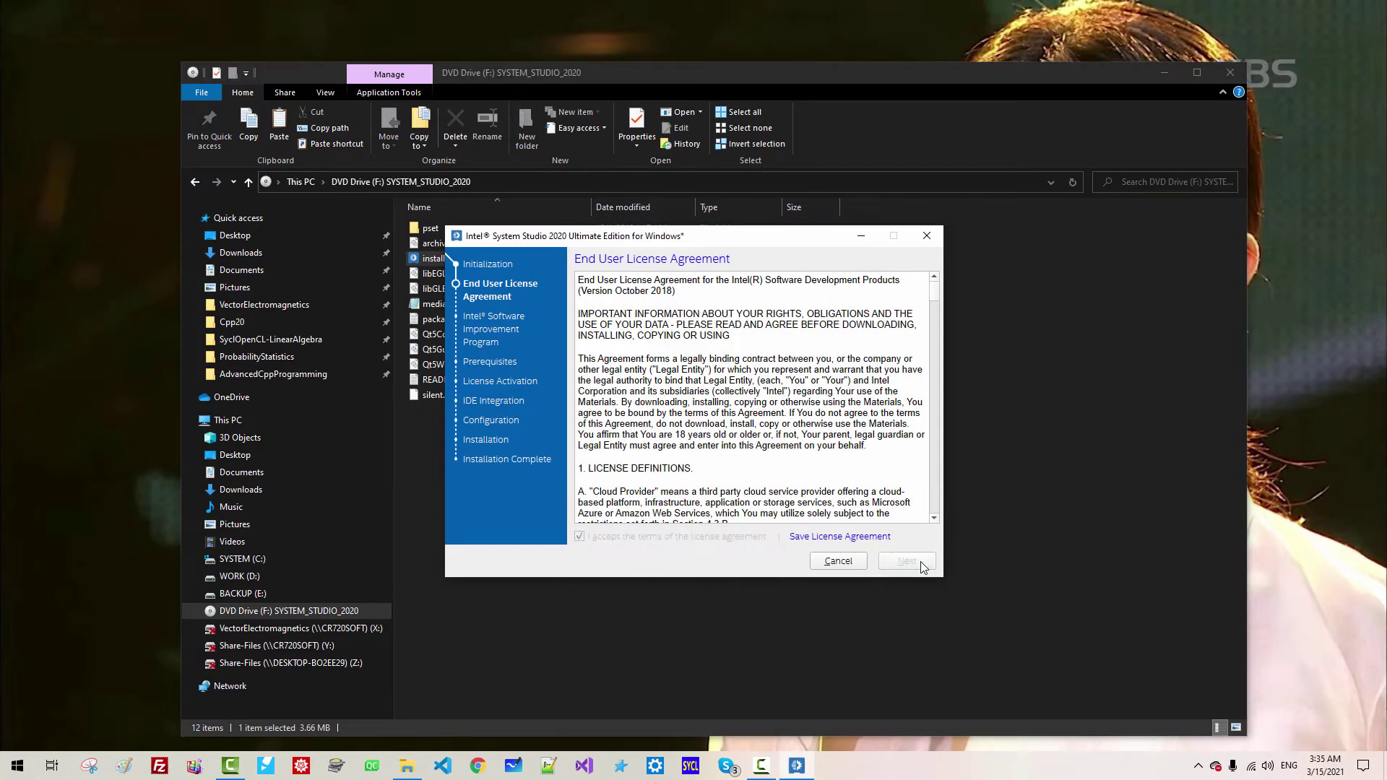
pyautogui.click(580, 536)
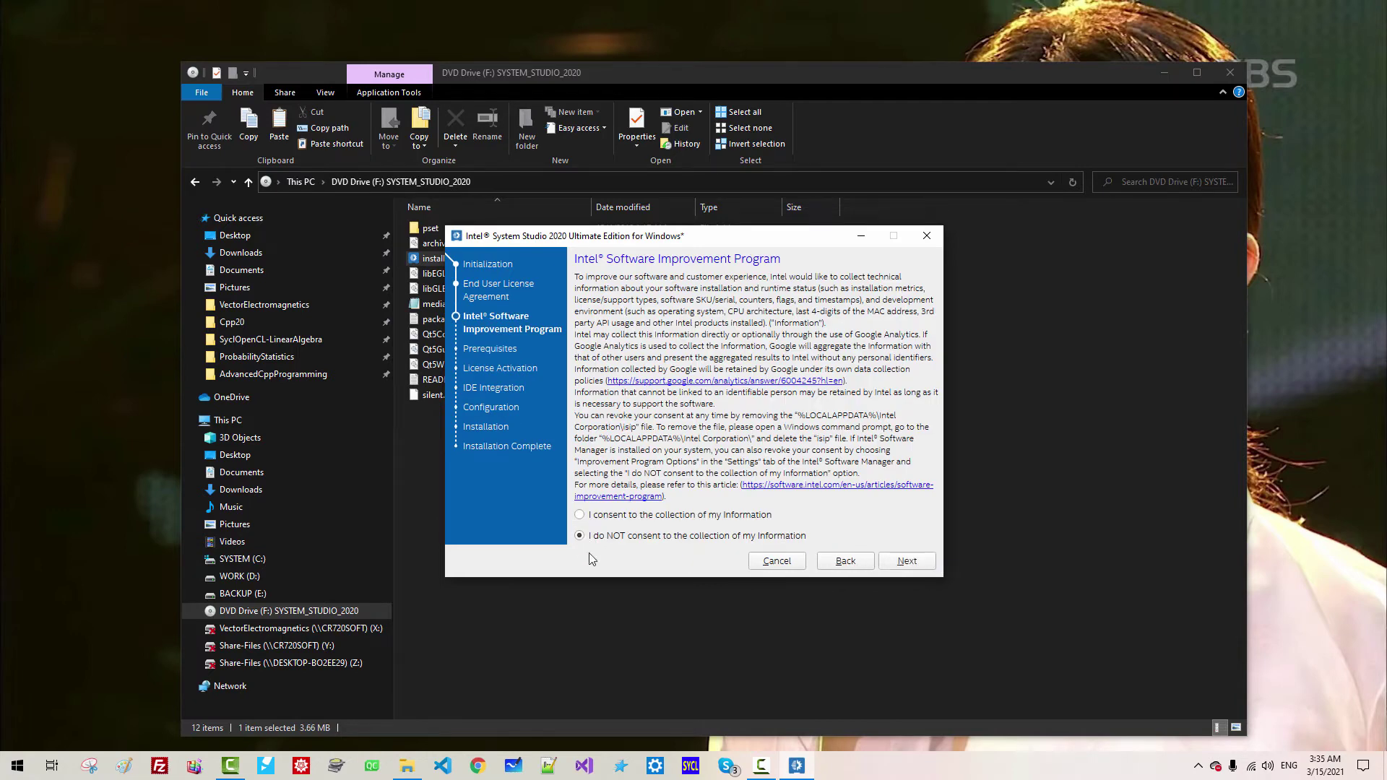
pyautogui.click(908, 561)
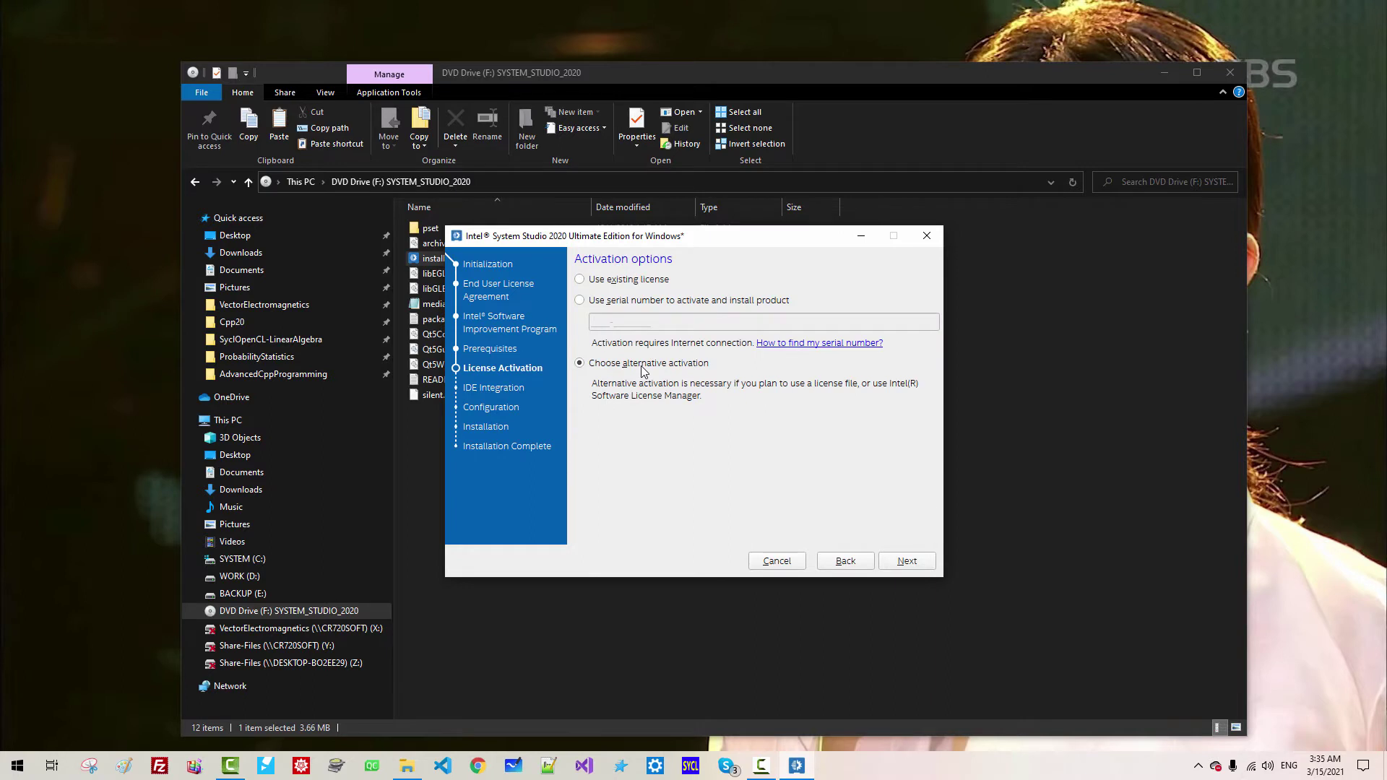
# - Activate offline through alternative activation with C:\Program Files (x86)\IntelSWTools\license\license.lic, and accept integration with Microsoft Visual Studio 2019
pyautogui.click(905, 569)
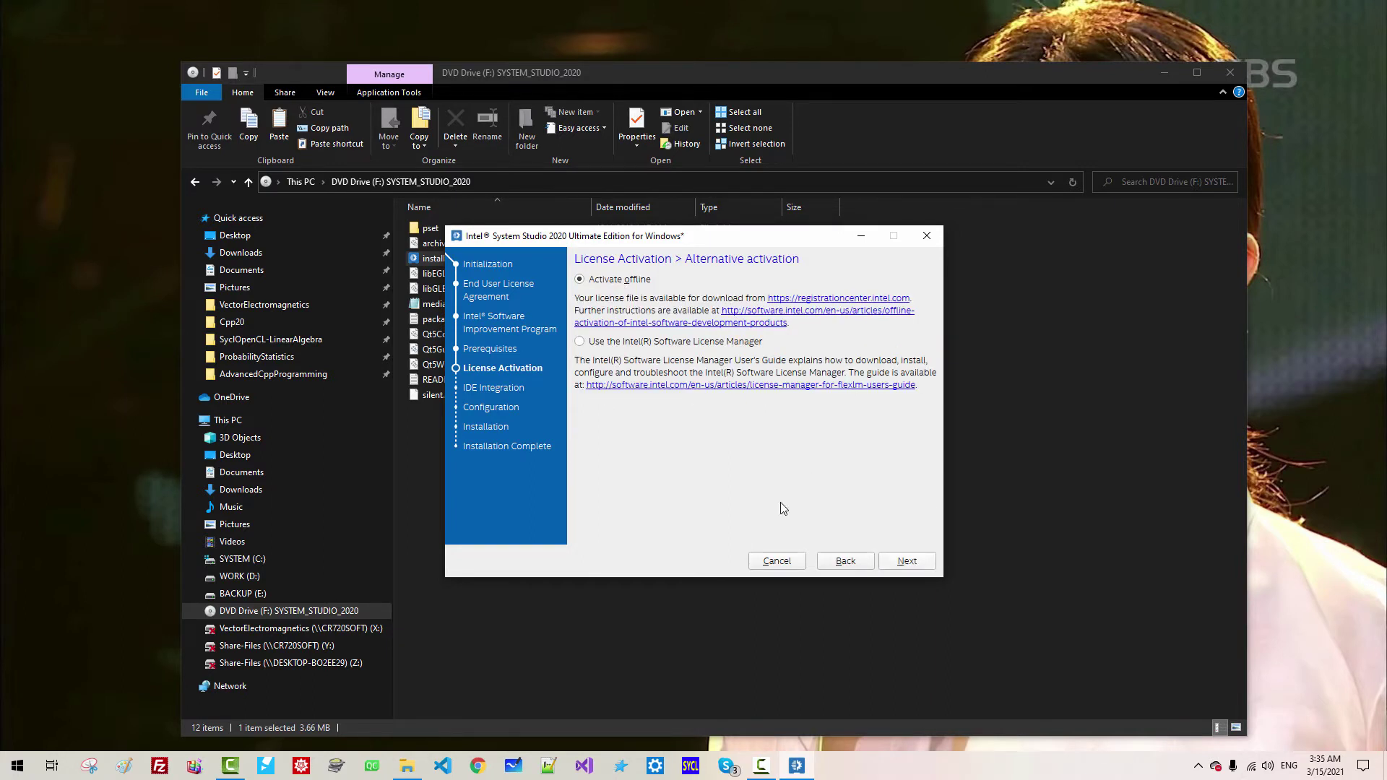
pyautogui.click(909, 561)
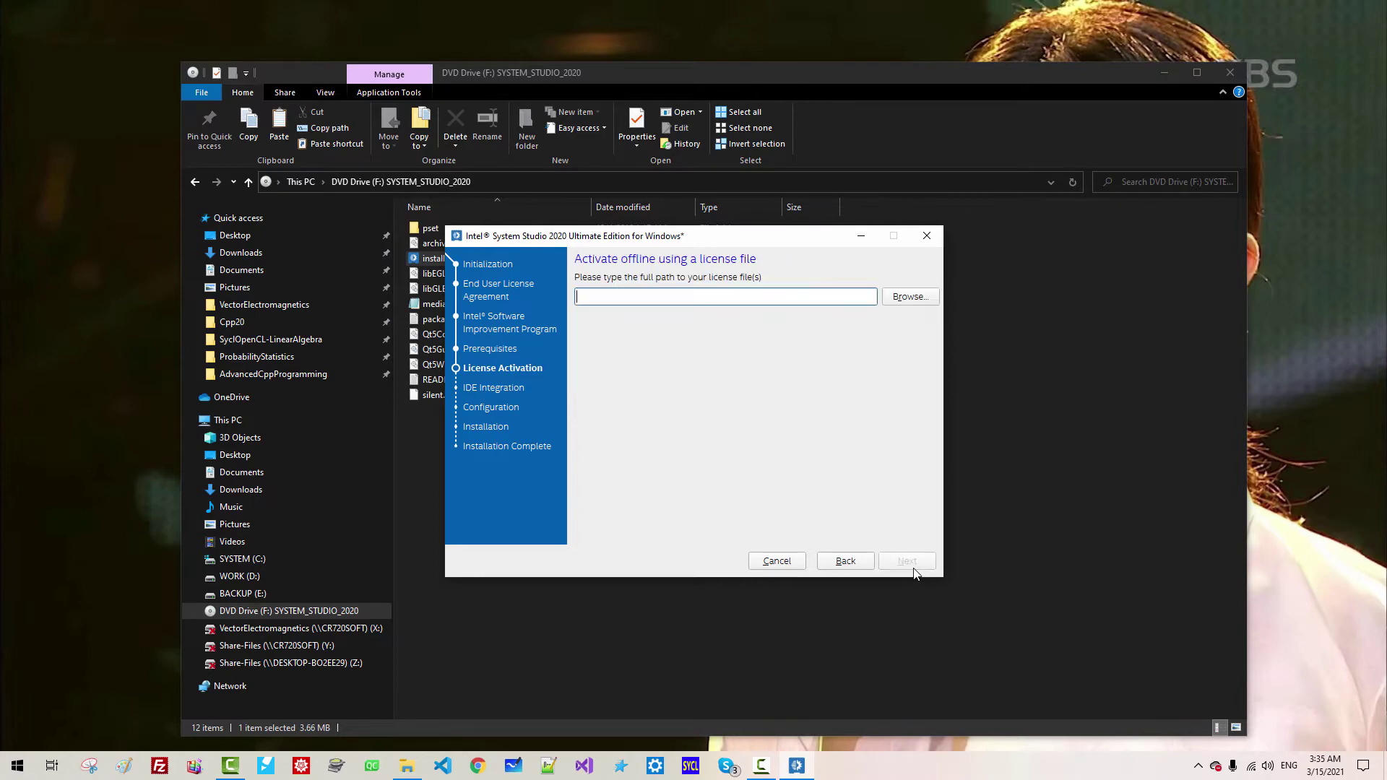
pyautogui.click(911, 298)
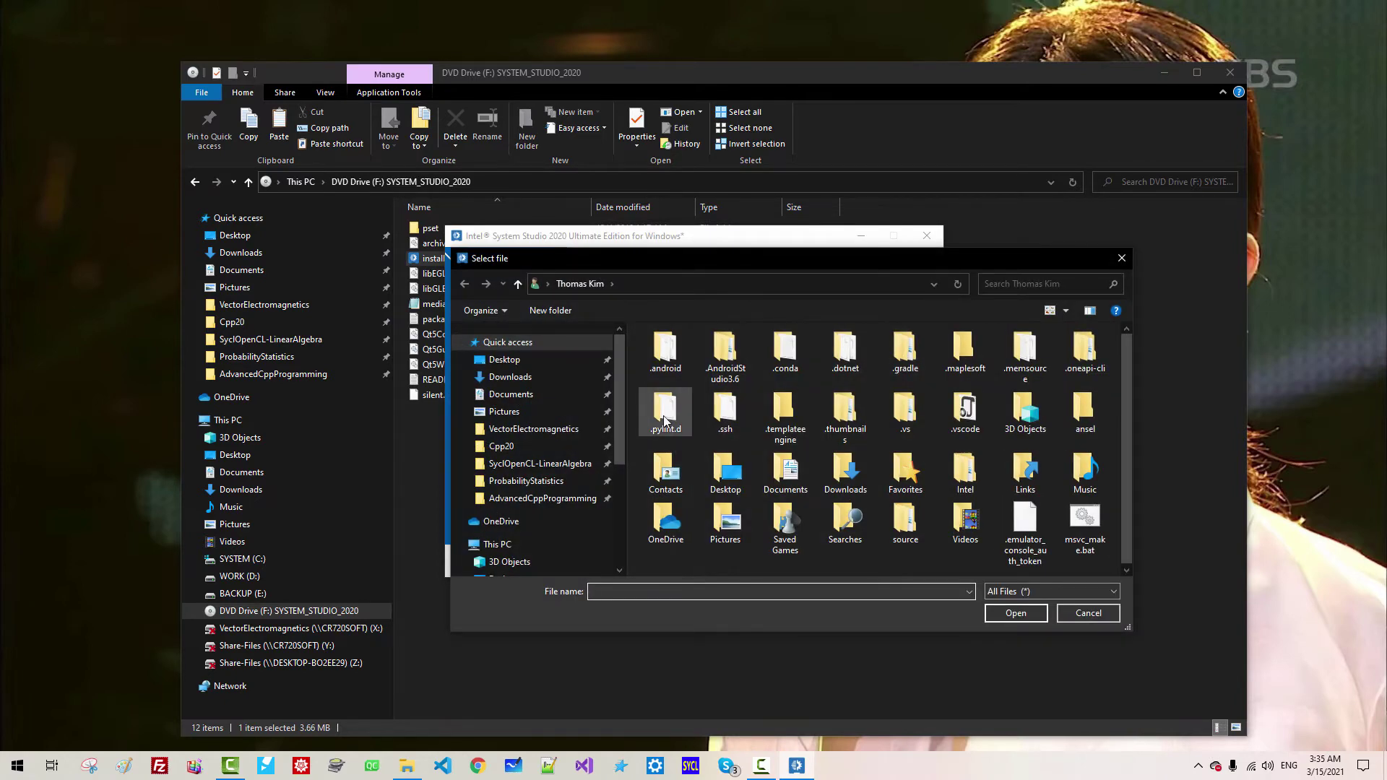
pyautogui.scroll(-3, 532, 488)
pyautogui.click(532, 482)
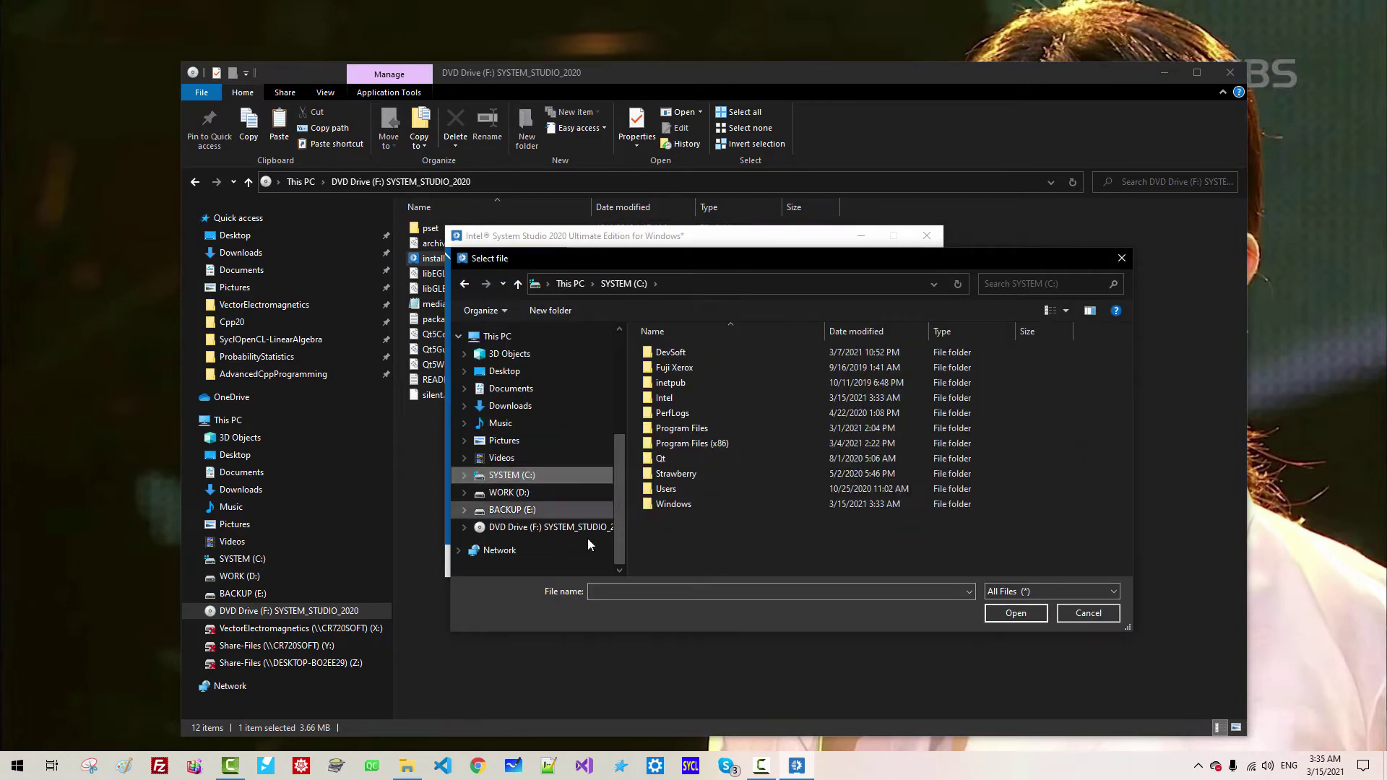
pyautogui.doubleClick(697, 445)
pyautogui.scroll(-2, 697, 444)
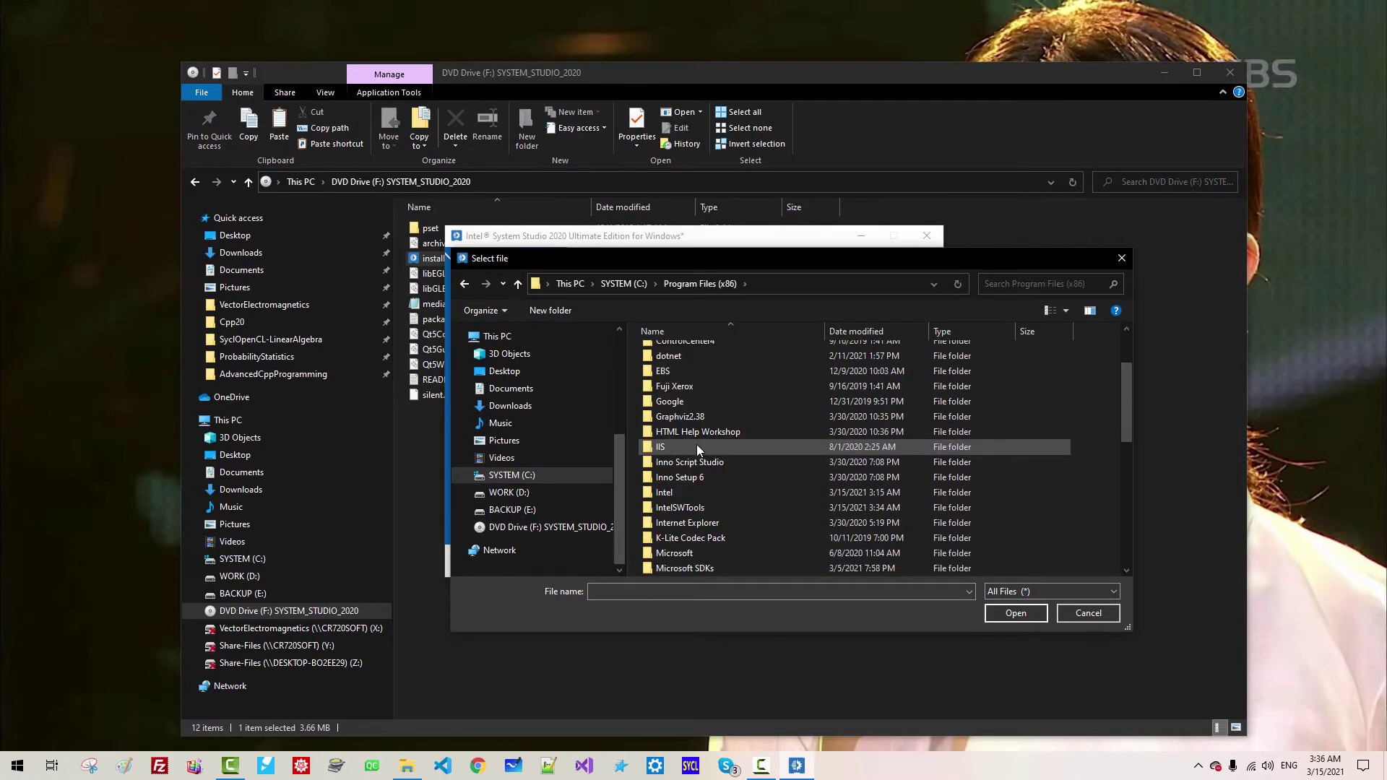
pyautogui.doubleClick(683, 508)
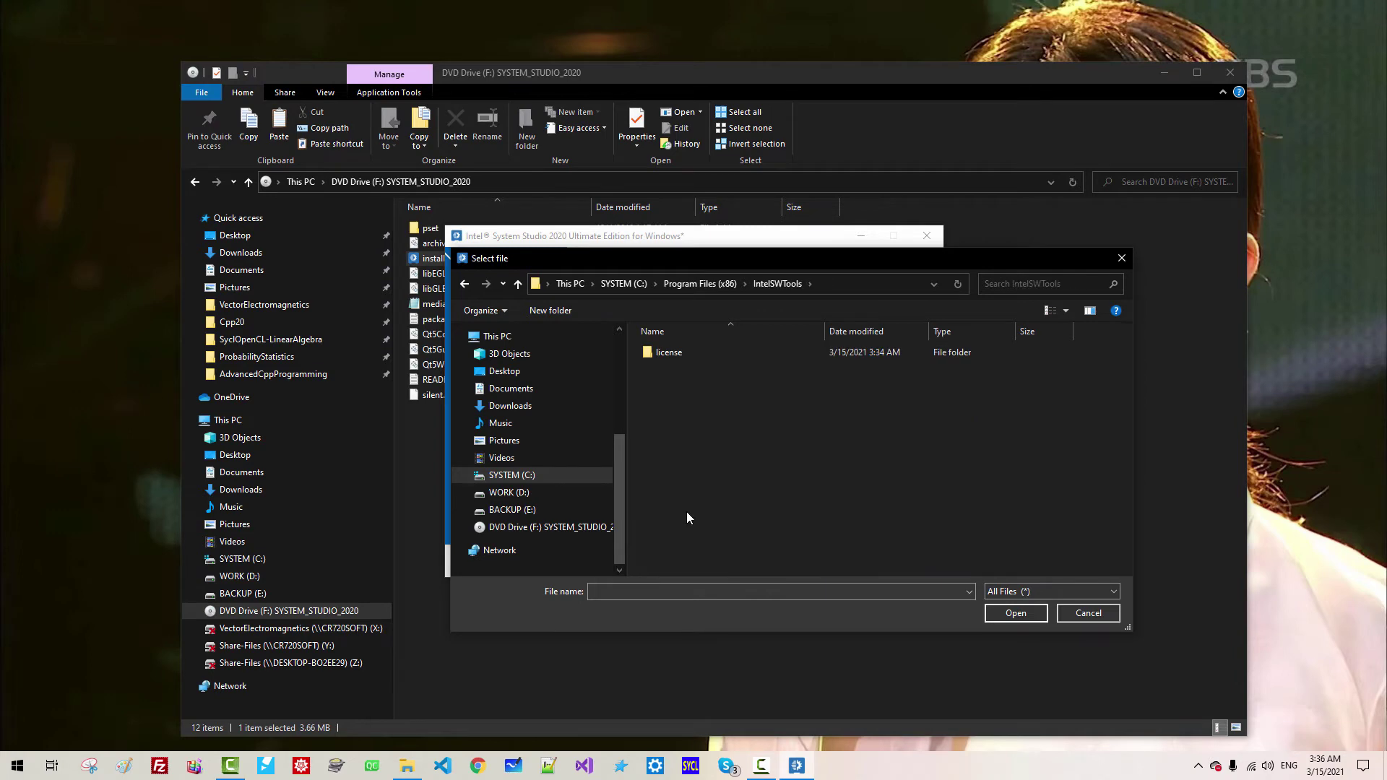
pyautogui.doubleClick(669, 353)
pyautogui.click(674, 359)
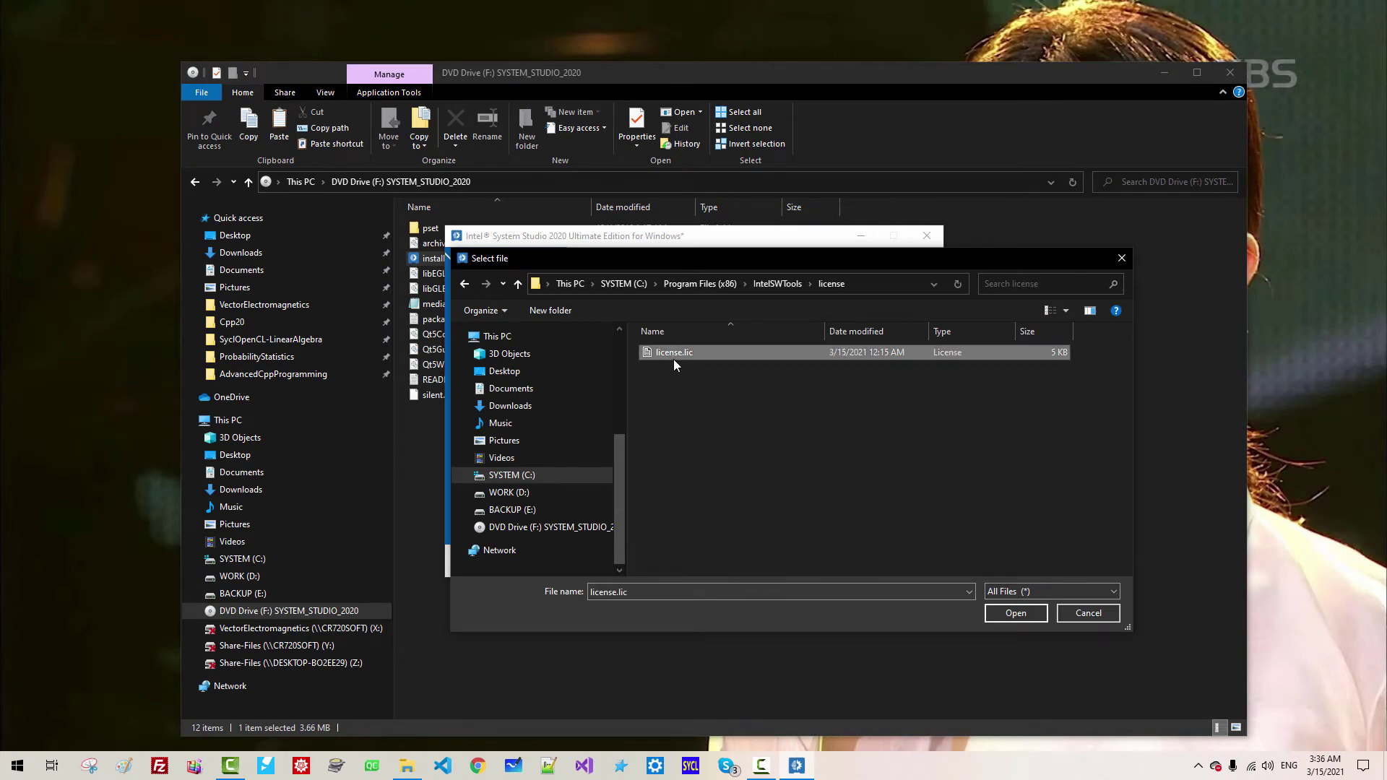
pyautogui.click(1014, 616)
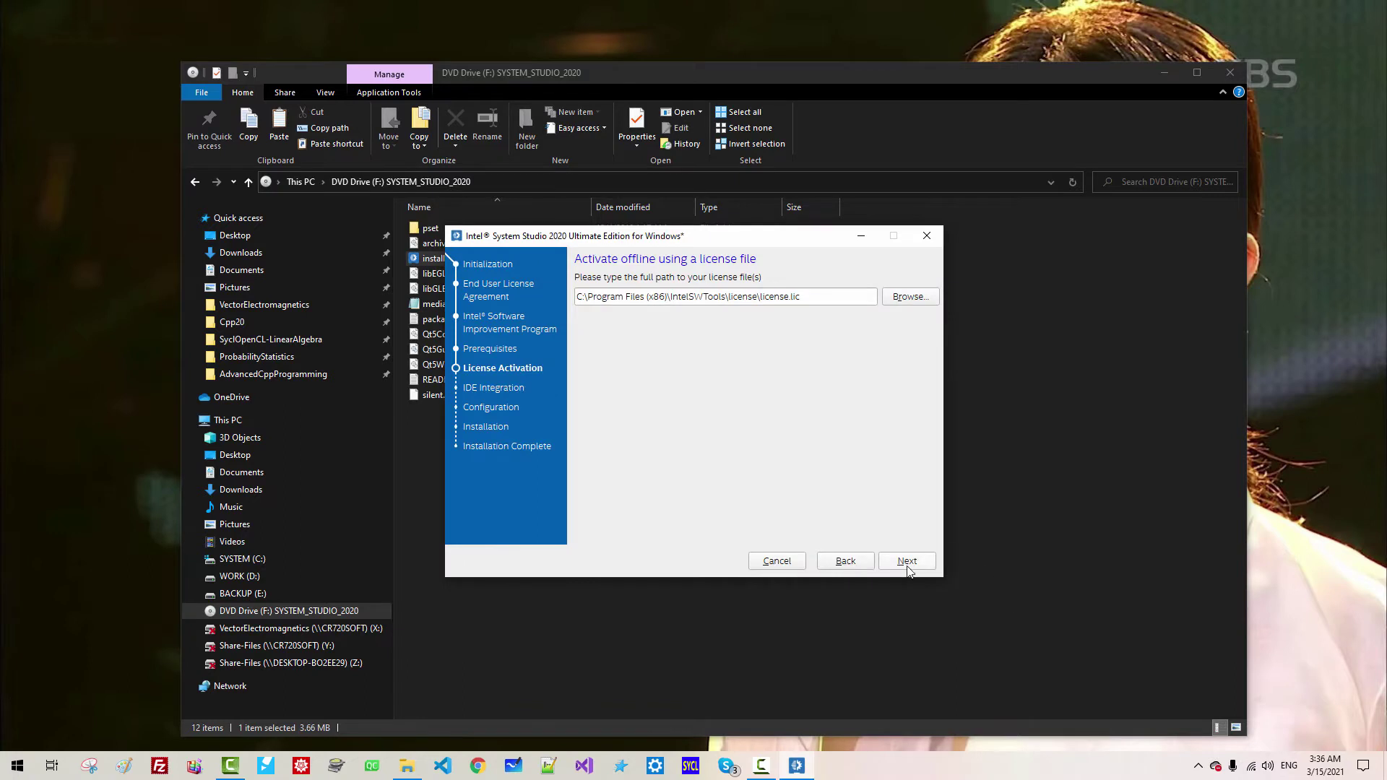
pyautogui.click(907, 568)
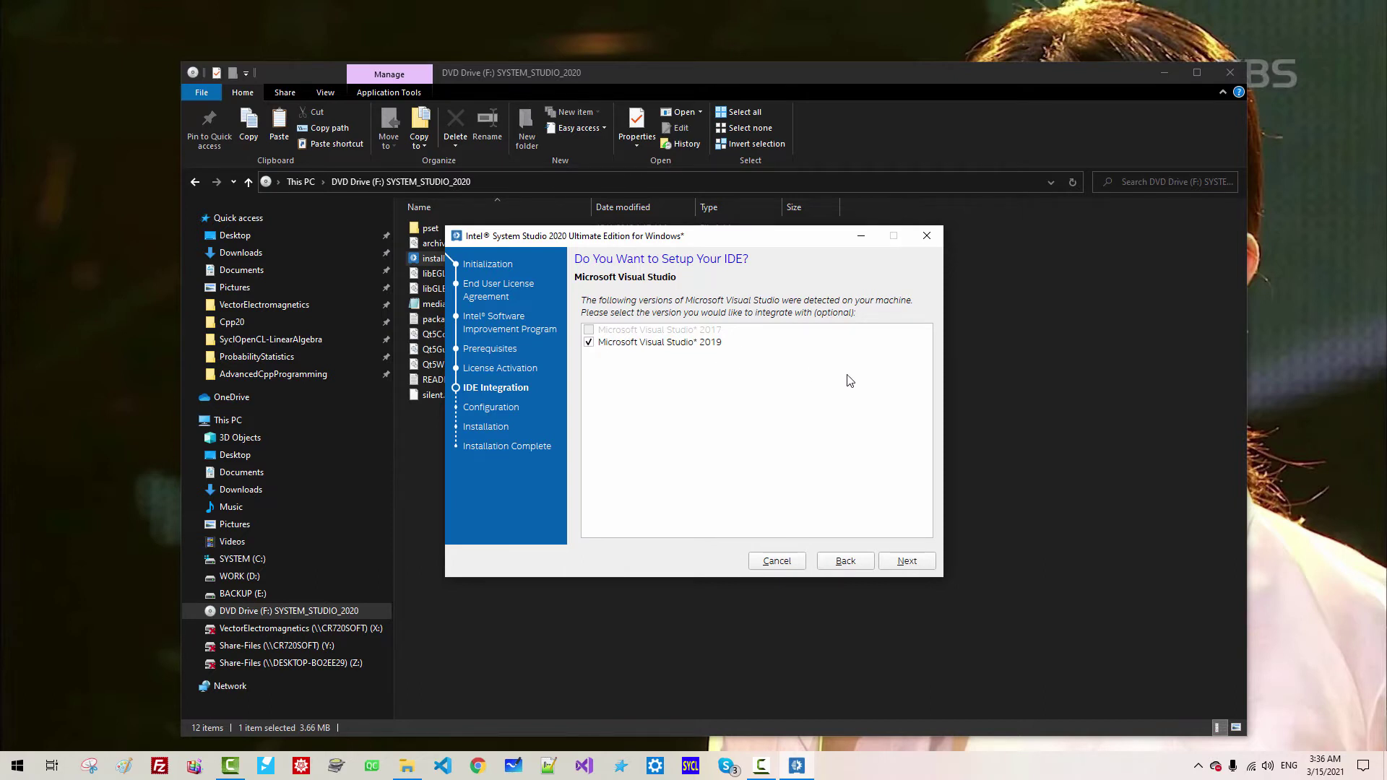
pyautogui.click(922, 563)
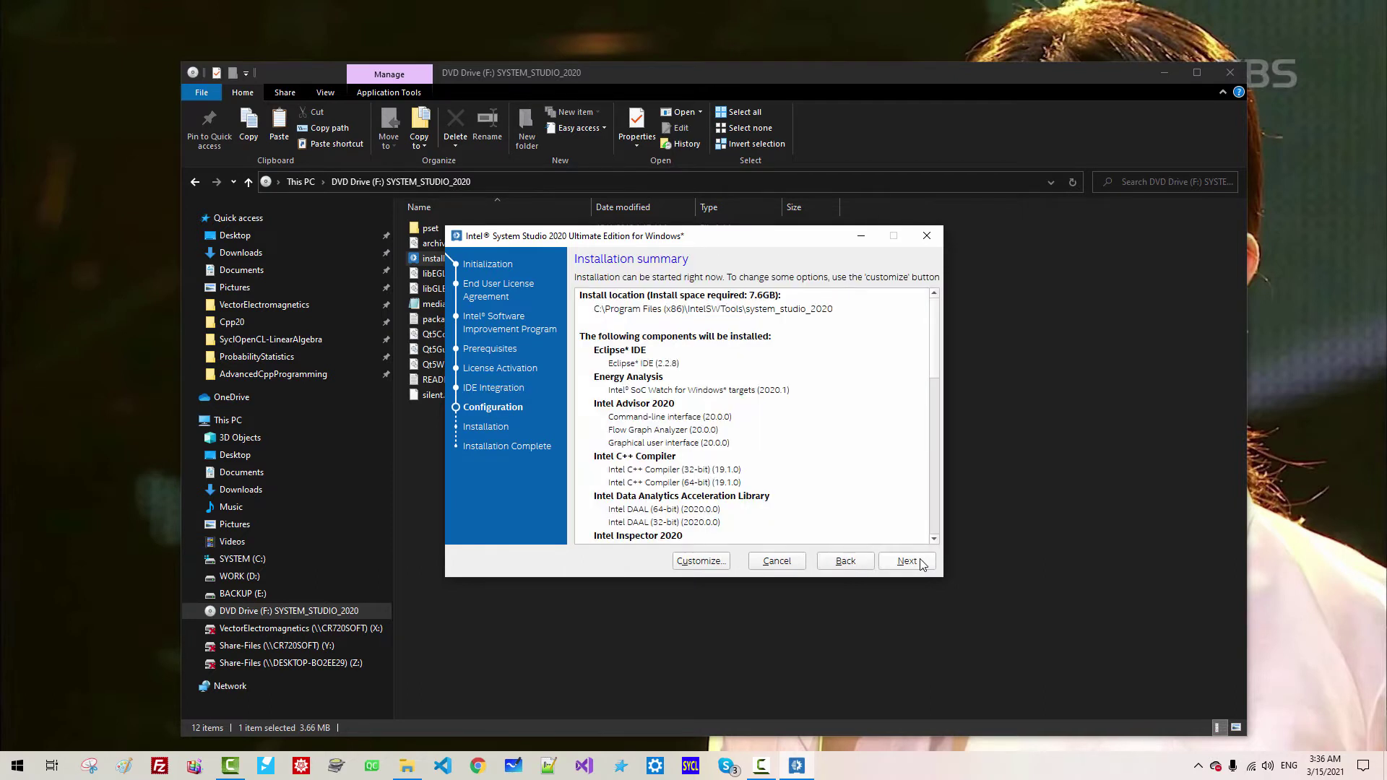
# - Customize the installation, keeping the install folder C:\Program Files (x86)\IntelSWTools, and exclude the Eclipse IDE component
pyautogui.click(706, 561)
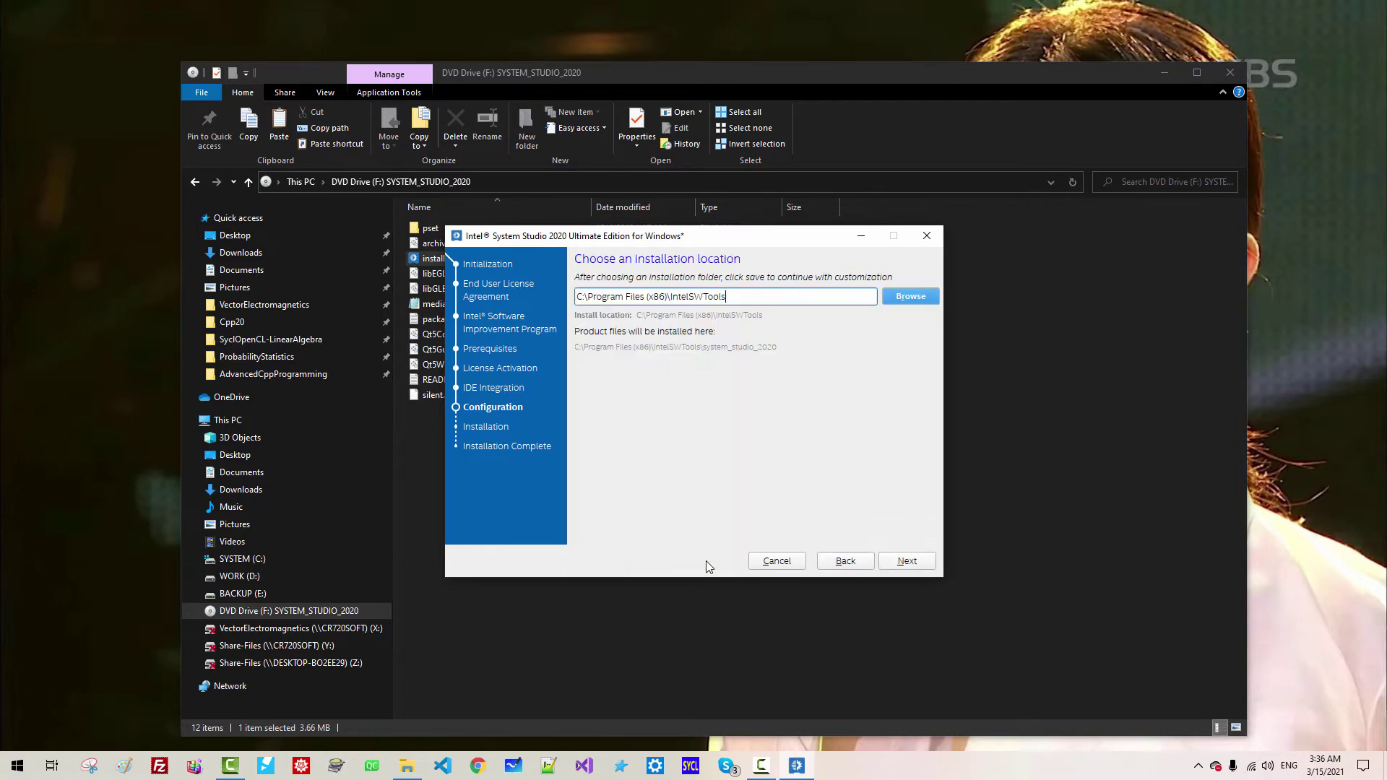
pyautogui.click(908, 561)
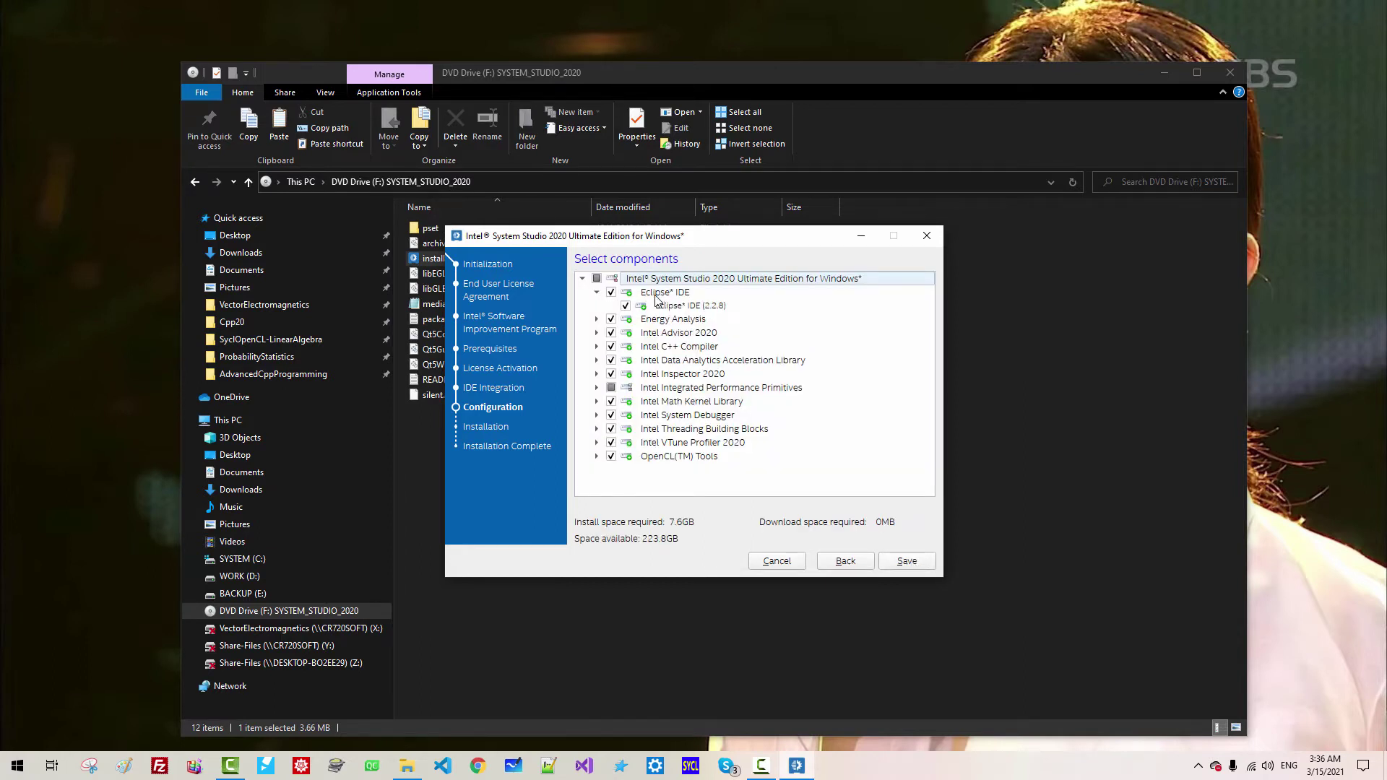
pyautogui.click(612, 294)
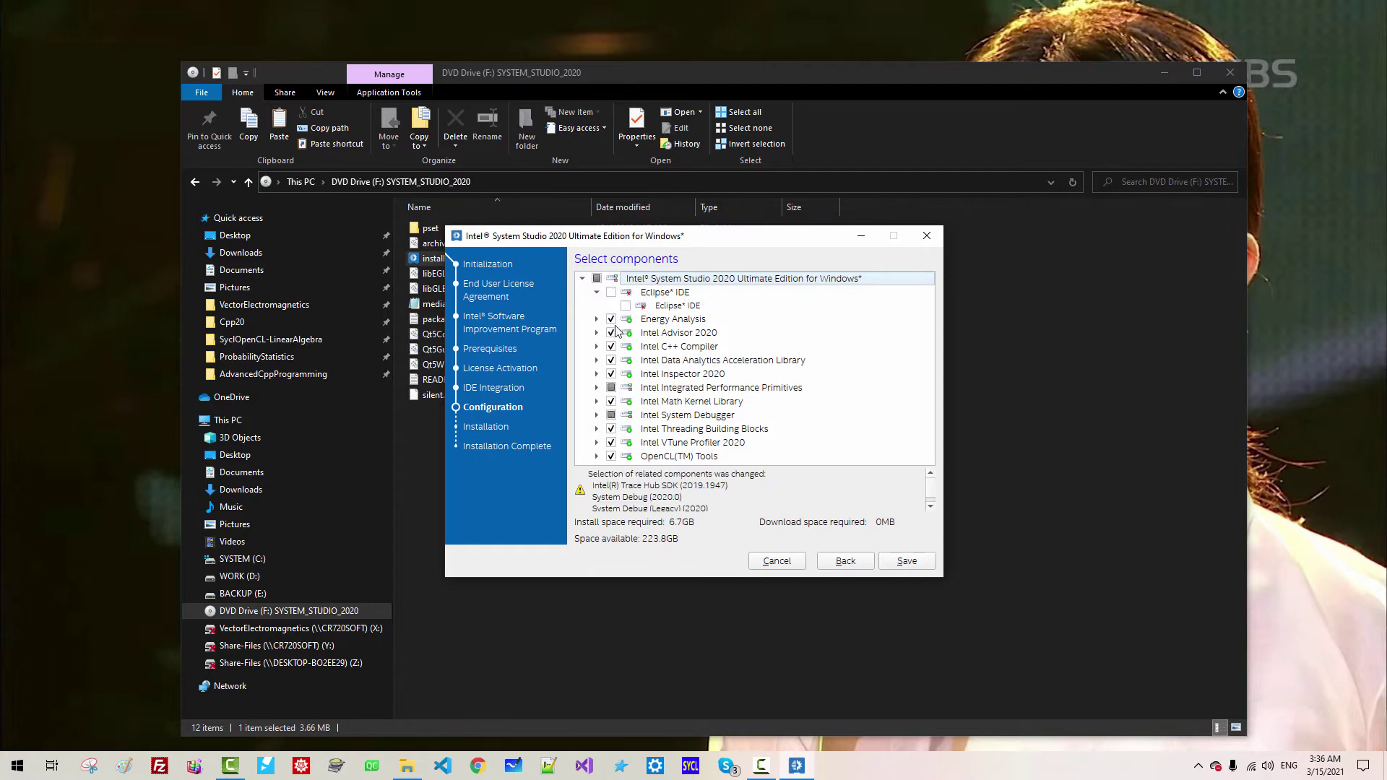
# - Exclude the 32-bit versions of Intel C++ Compiler and Intel DAAL from the components, keeping the 64-bit ones
pyautogui.click(597, 320)
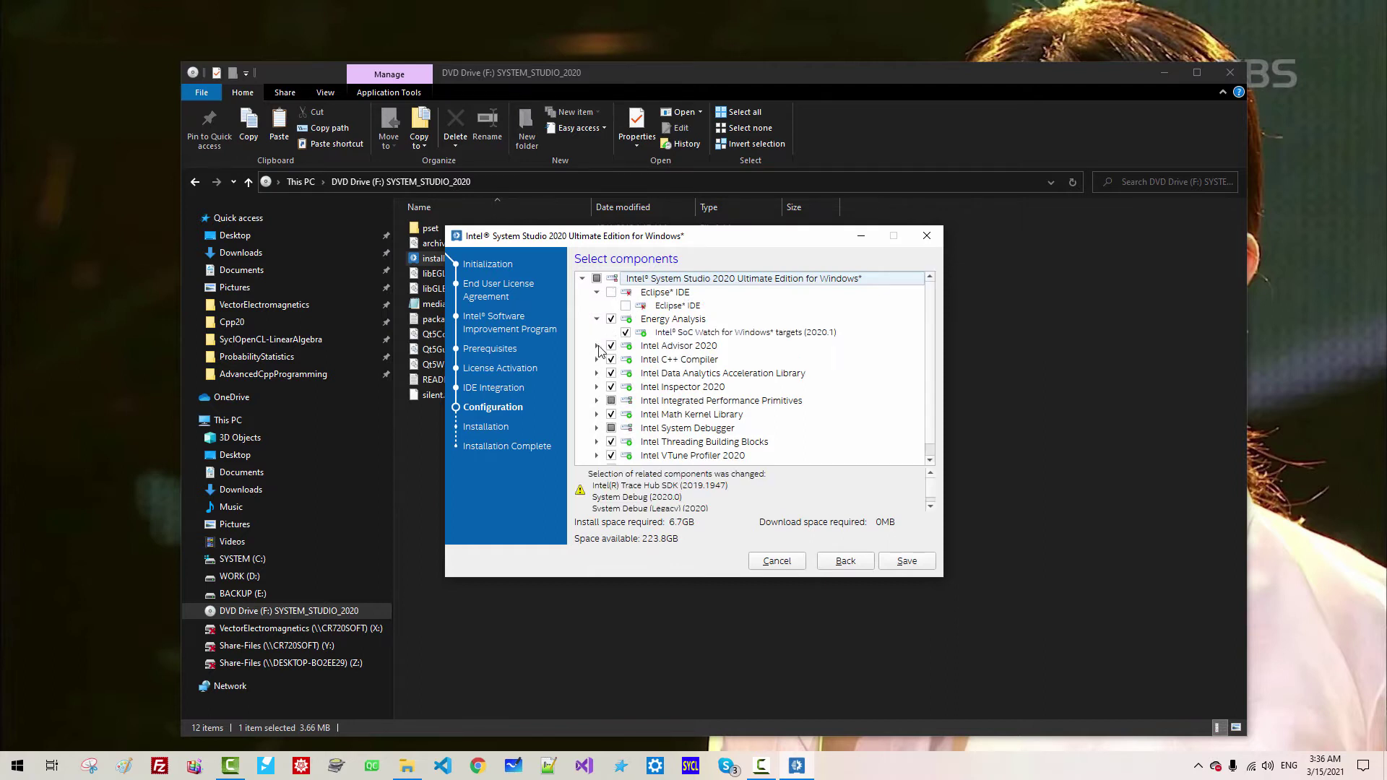
pyautogui.click(597, 346)
pyautogui.click(596, 399)
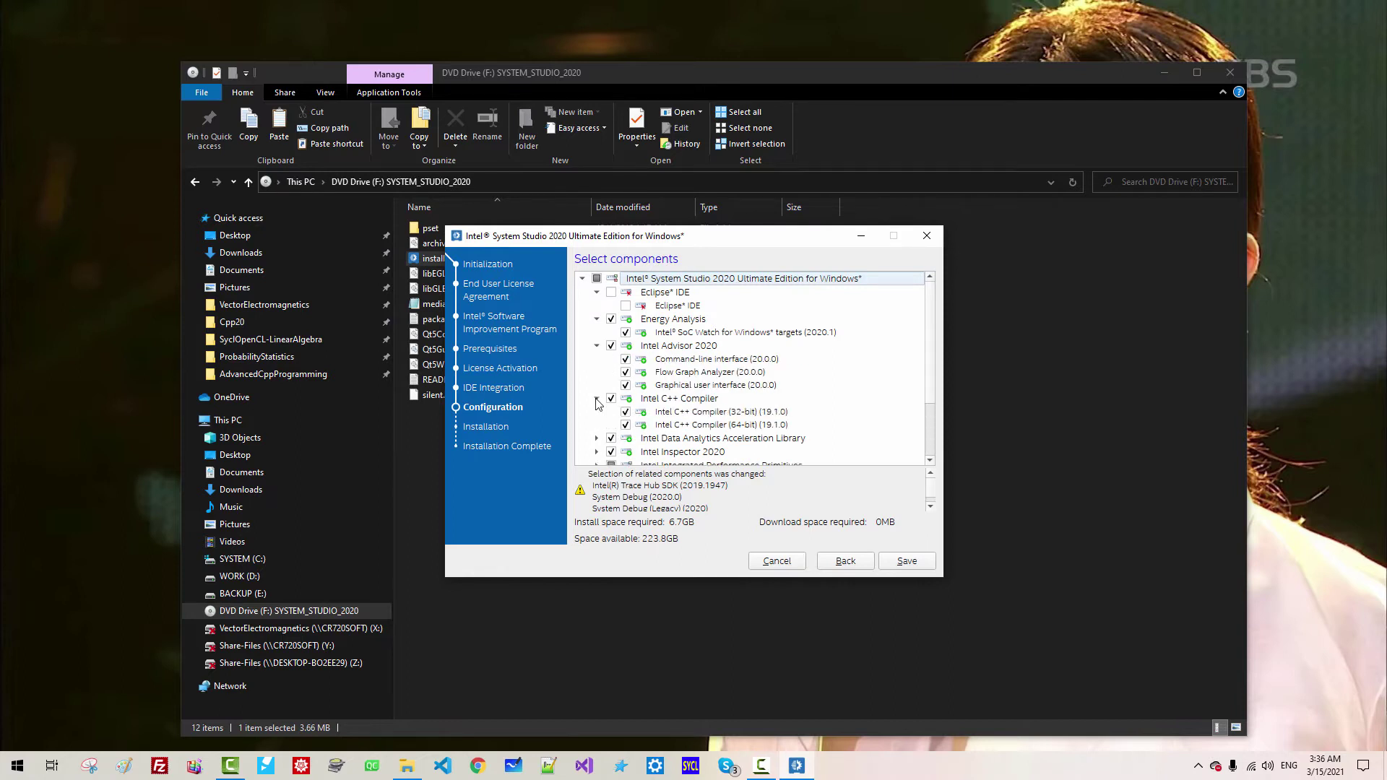
pyautogui.scroll(-1, 597, 403)
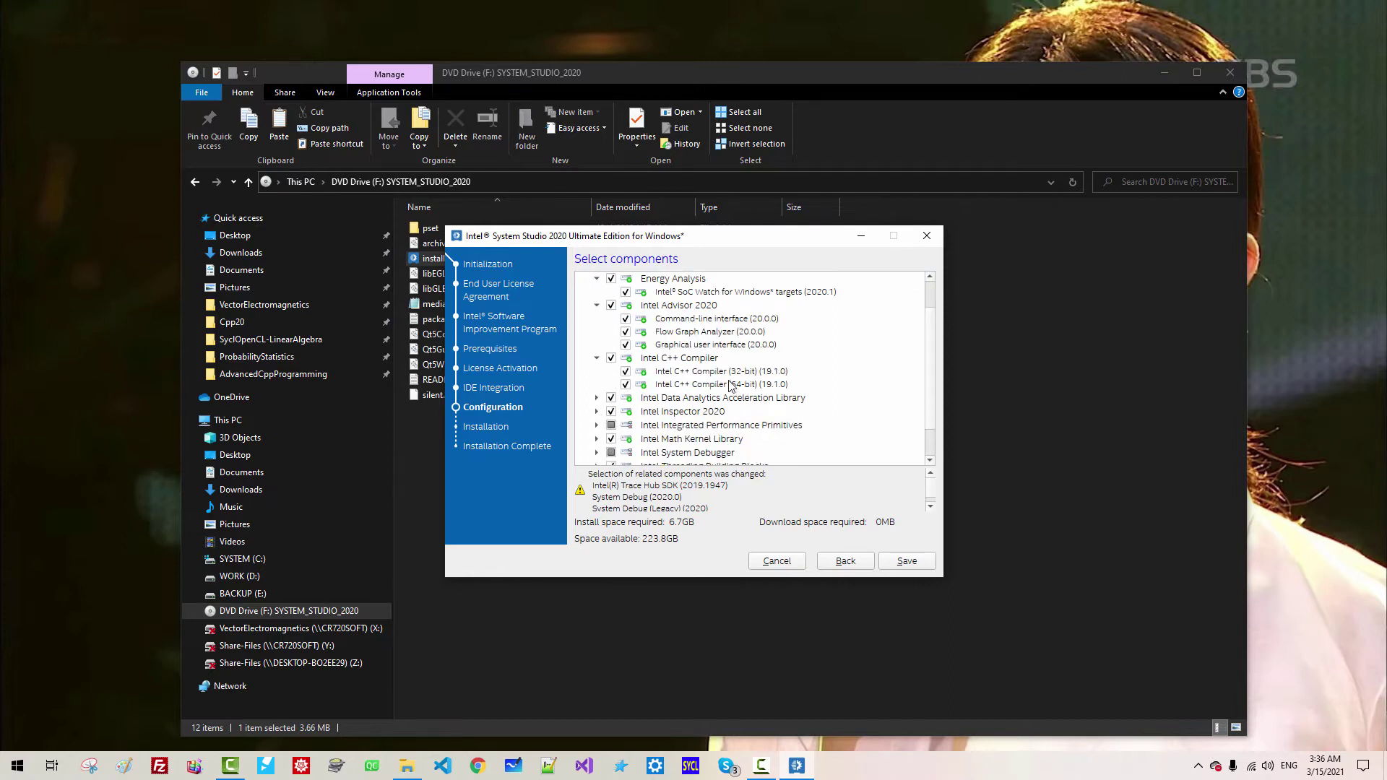
pyautogui.click(626, 373)
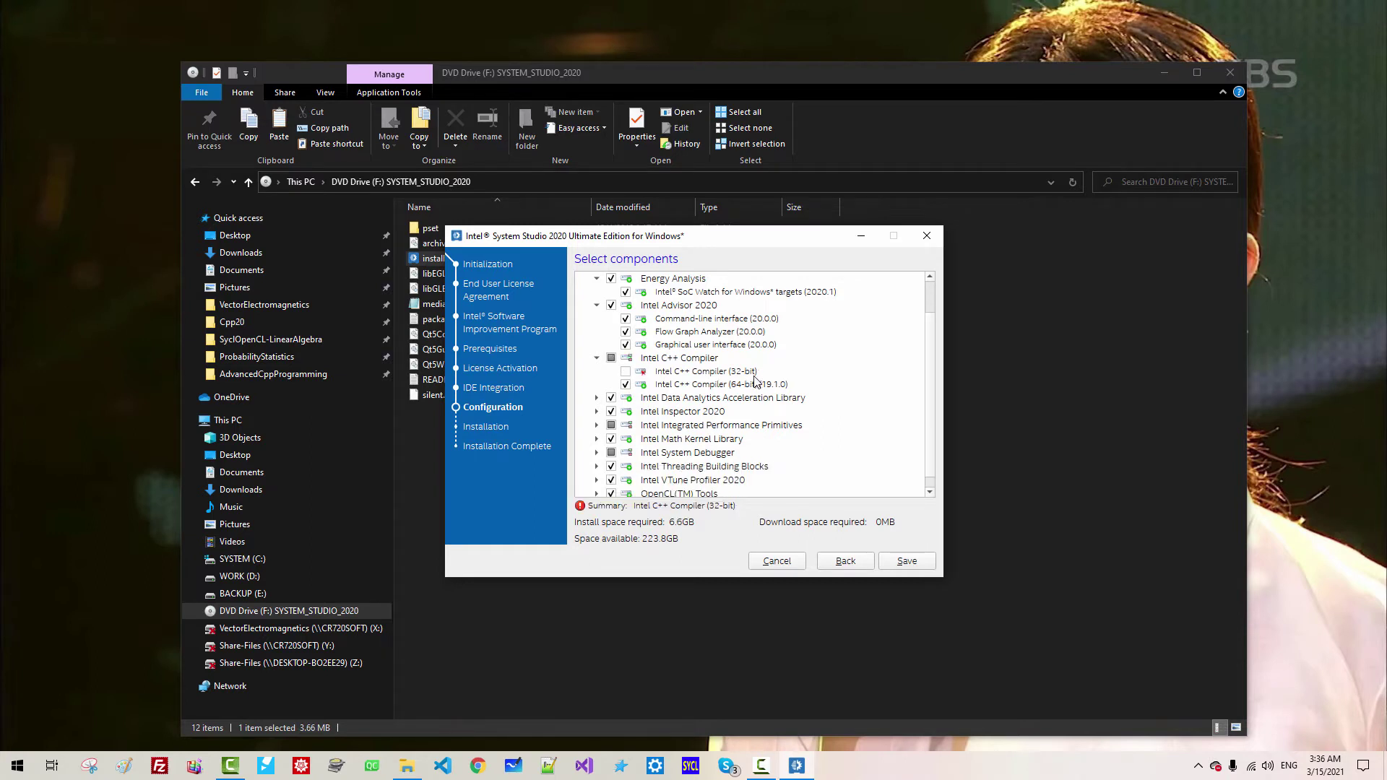
pyautogui.click(597, 398)
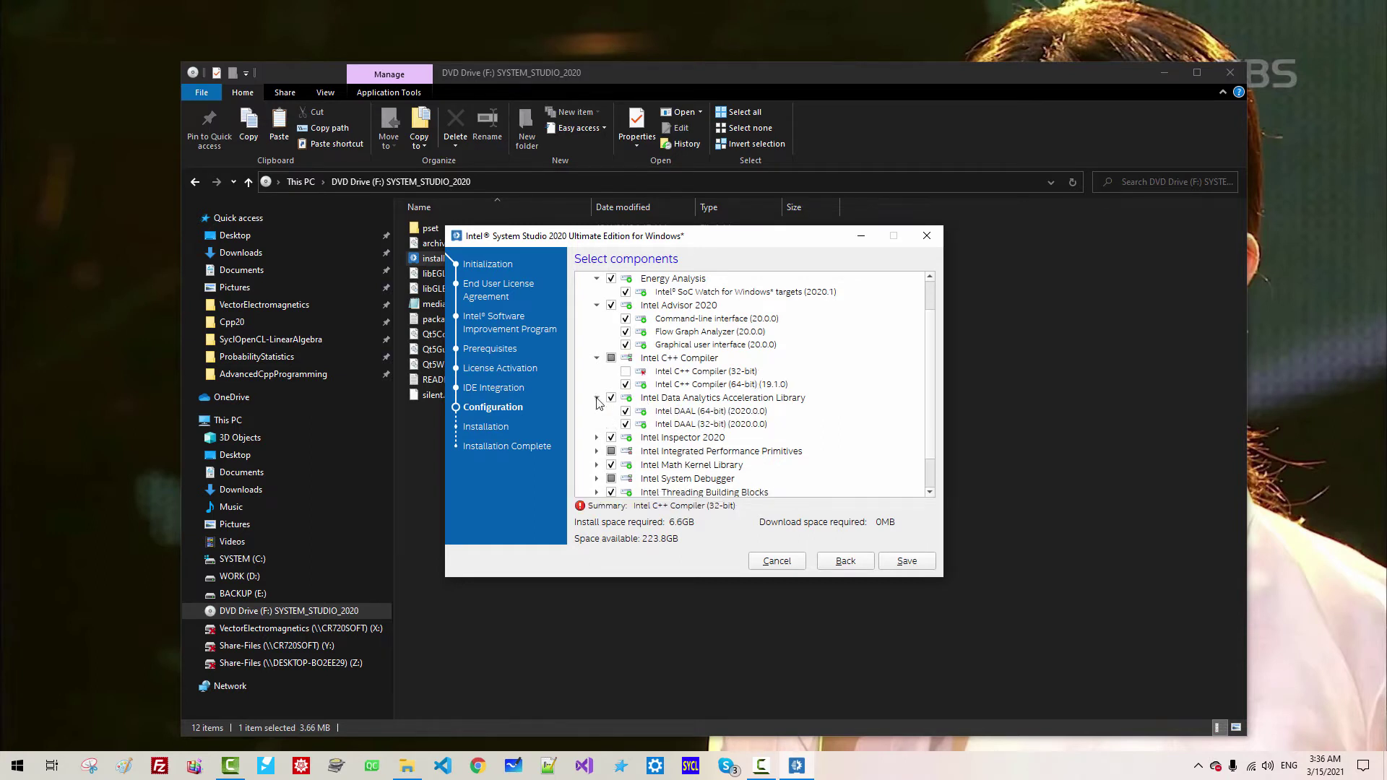
pyautogui.click(626, 425)
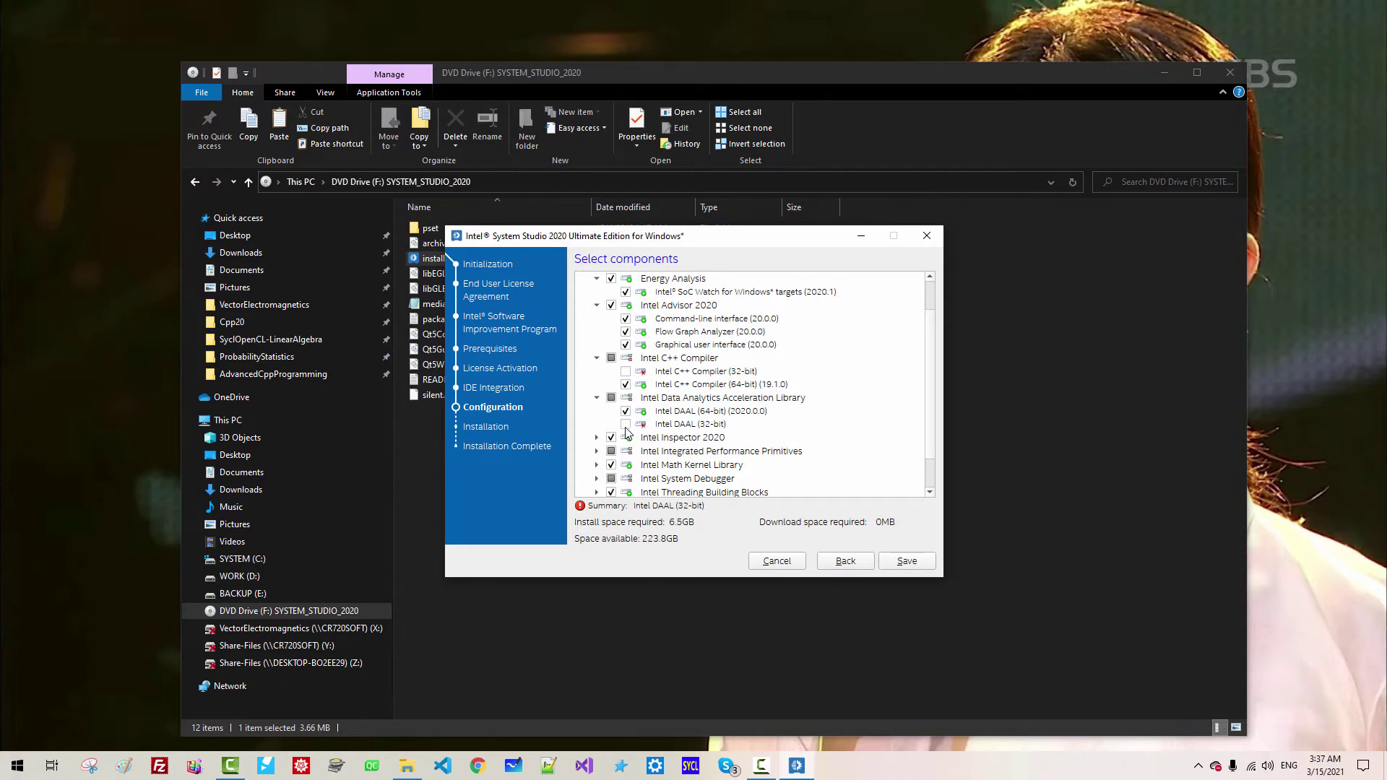
# - Under Intel Integrated Performance Primitives, exclude the 32-bit single-threaded libraries and include the 64-bit multi-threaded libraries
pyautogui.click(597, 438)
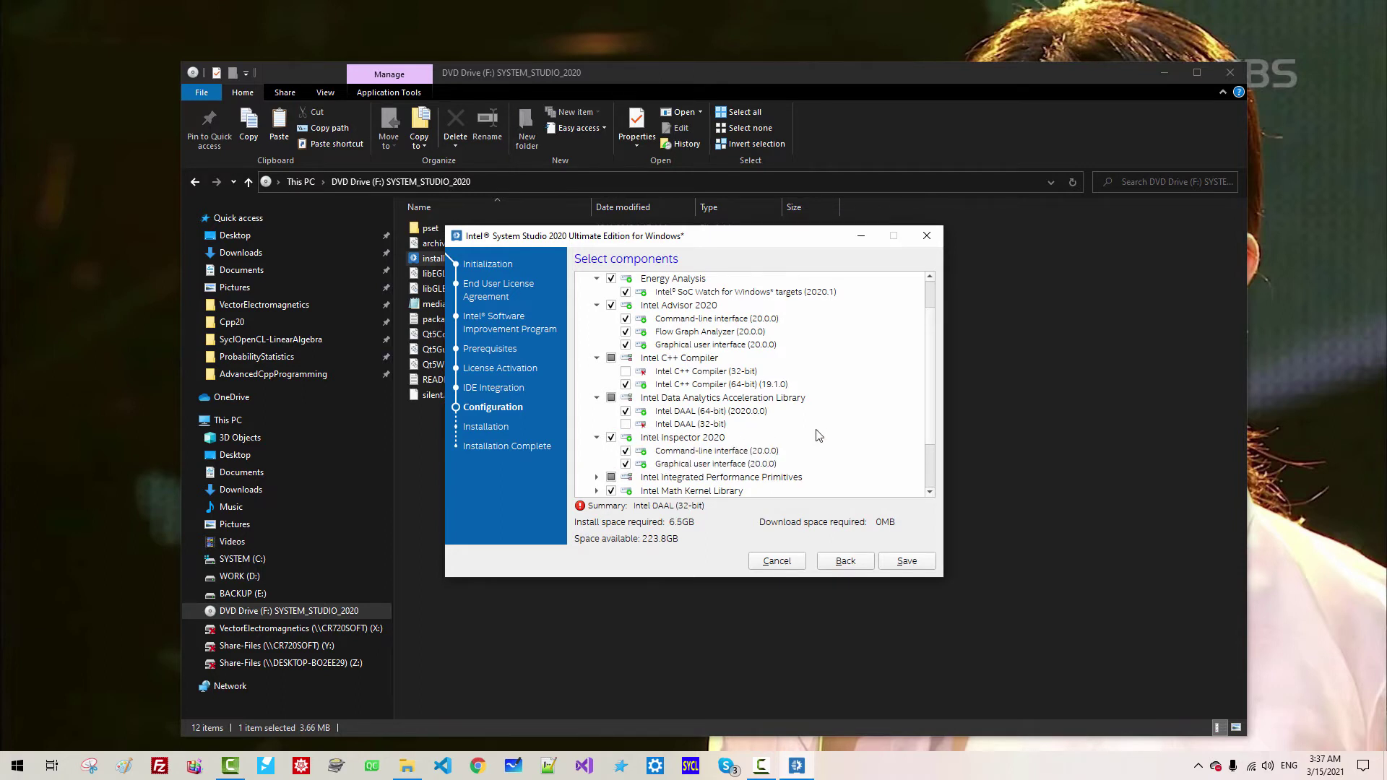
pyautogui.scroll(-2, 819, 436)
pyautogui.click(597, 411)
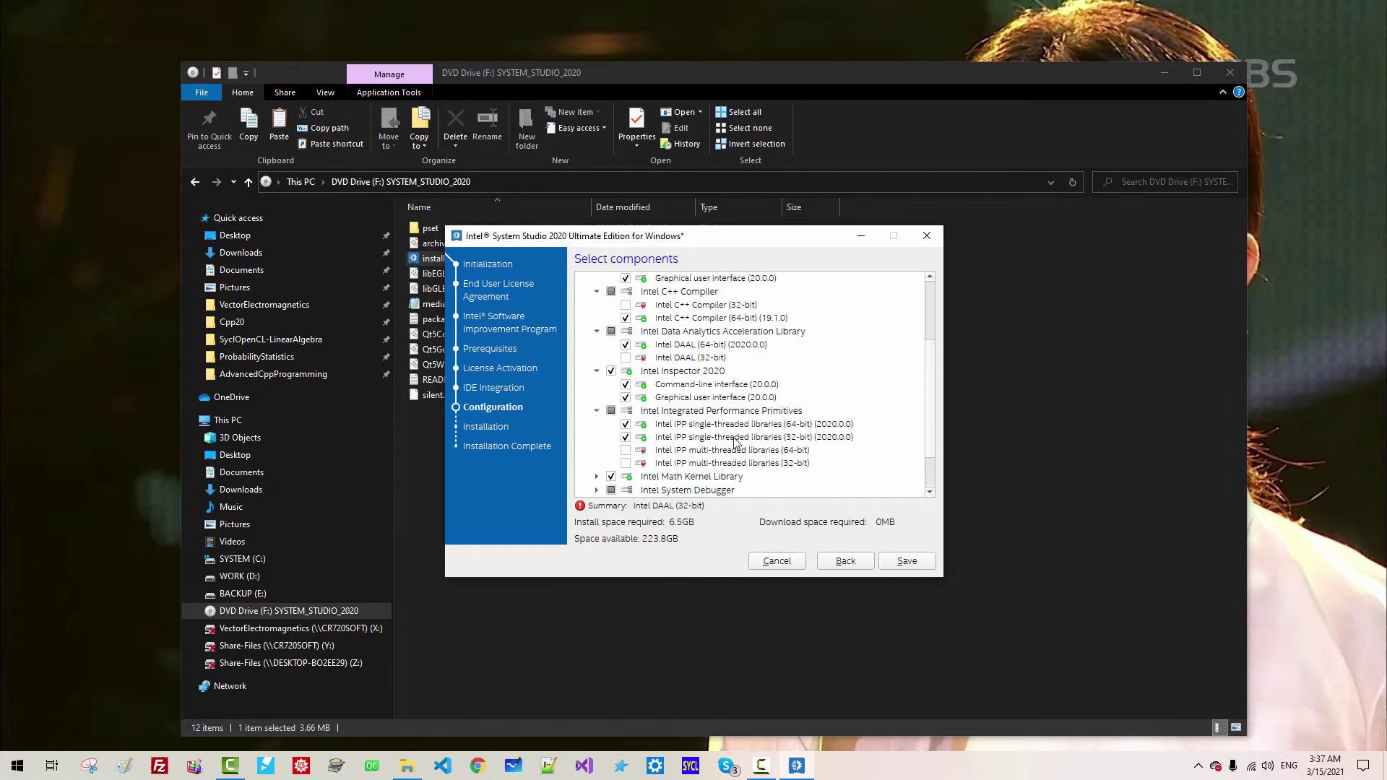
pyautogui.click(626, 440)
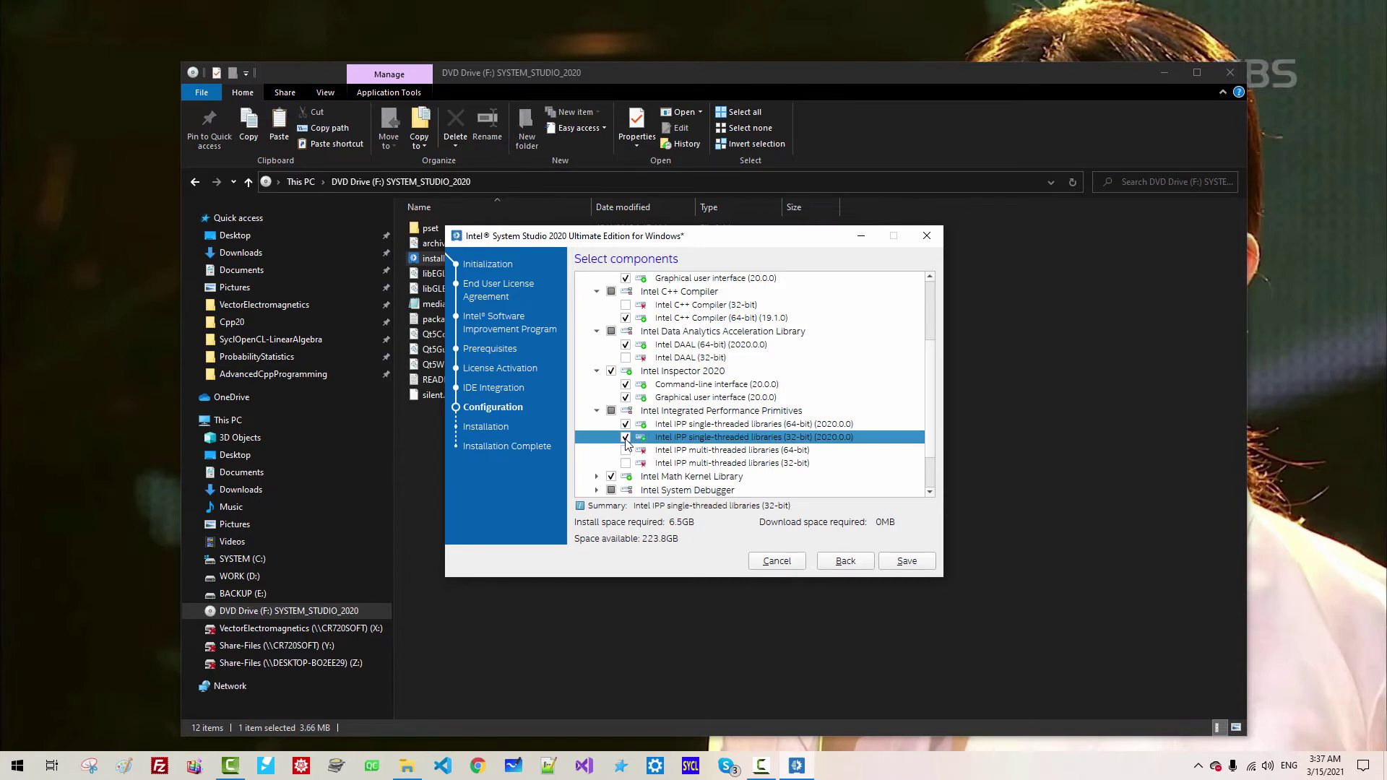
pyautogui.click(626, 450)
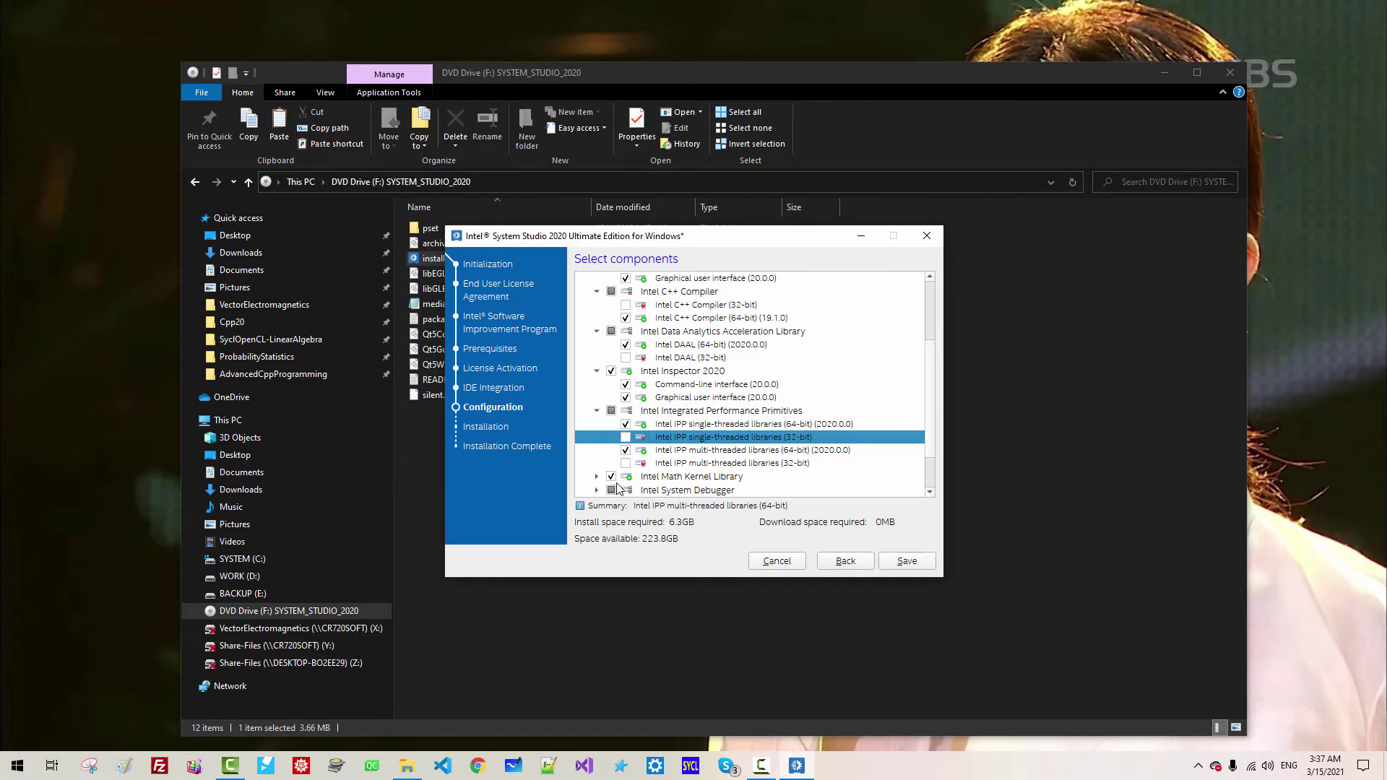
# - Exclude Intel MKL (32-bit) from the Intel Math Kernel Library components
pyautogui.scroll(-1, 619, 485)
pyautogui.click(597, 437)
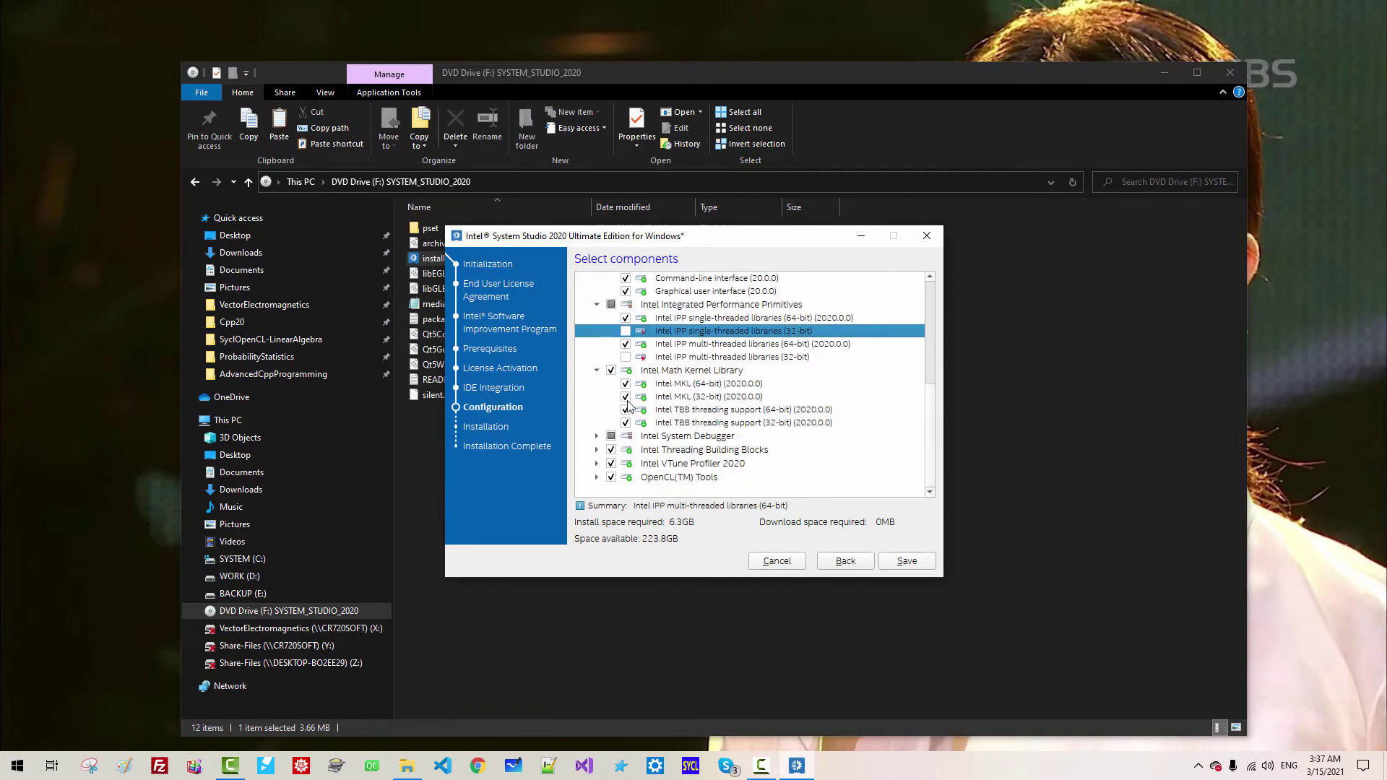
pyautogui.click(626, 397)
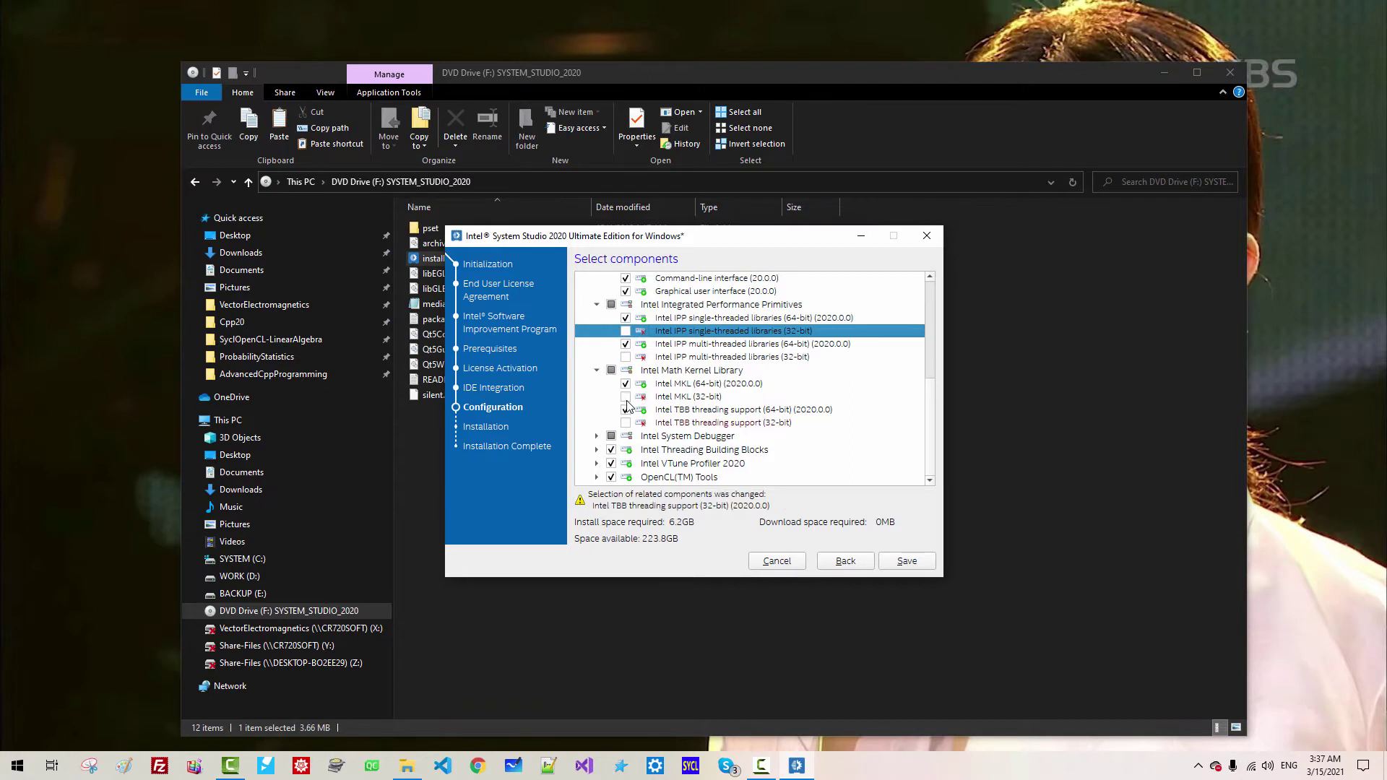
# - Check the Intel System Debugger components and exclude Intel TBB (32-bit) from Intel Threading Building Blocks
pyautogui.click(597, 437)
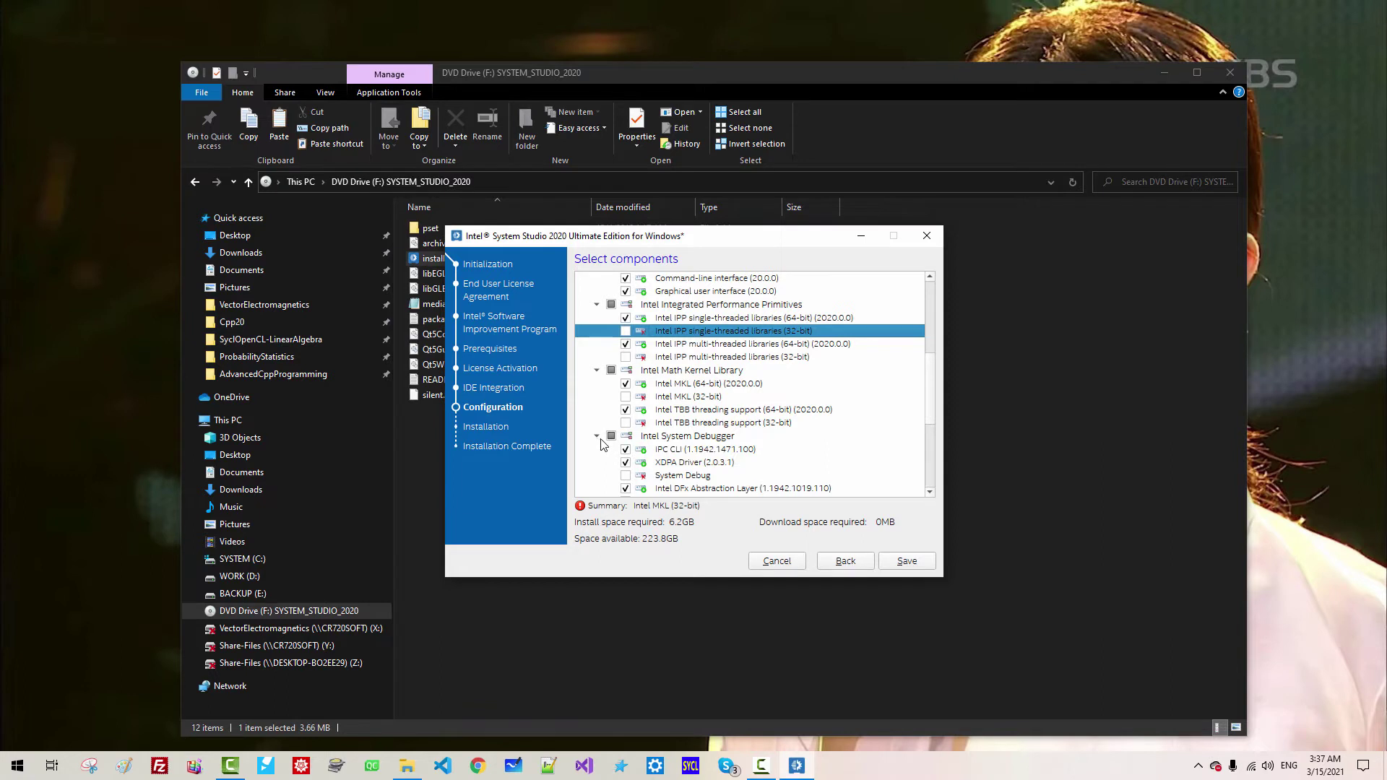
pyautogui.scroll(-3, 603, 443)
pyautogui.scroll(-2, 603, 452)
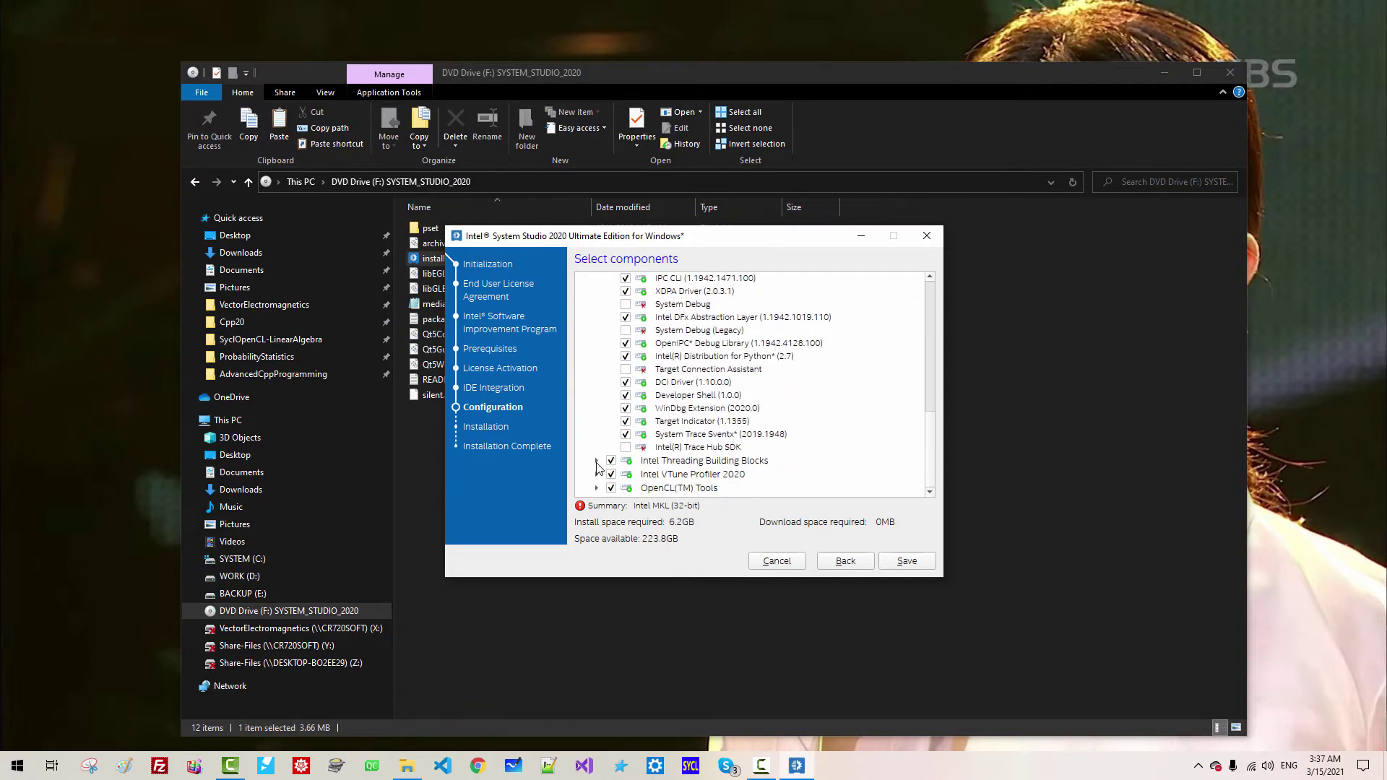
pyautogui.click(597, 461)
pyautogui.scroll(-1, 599, 468)
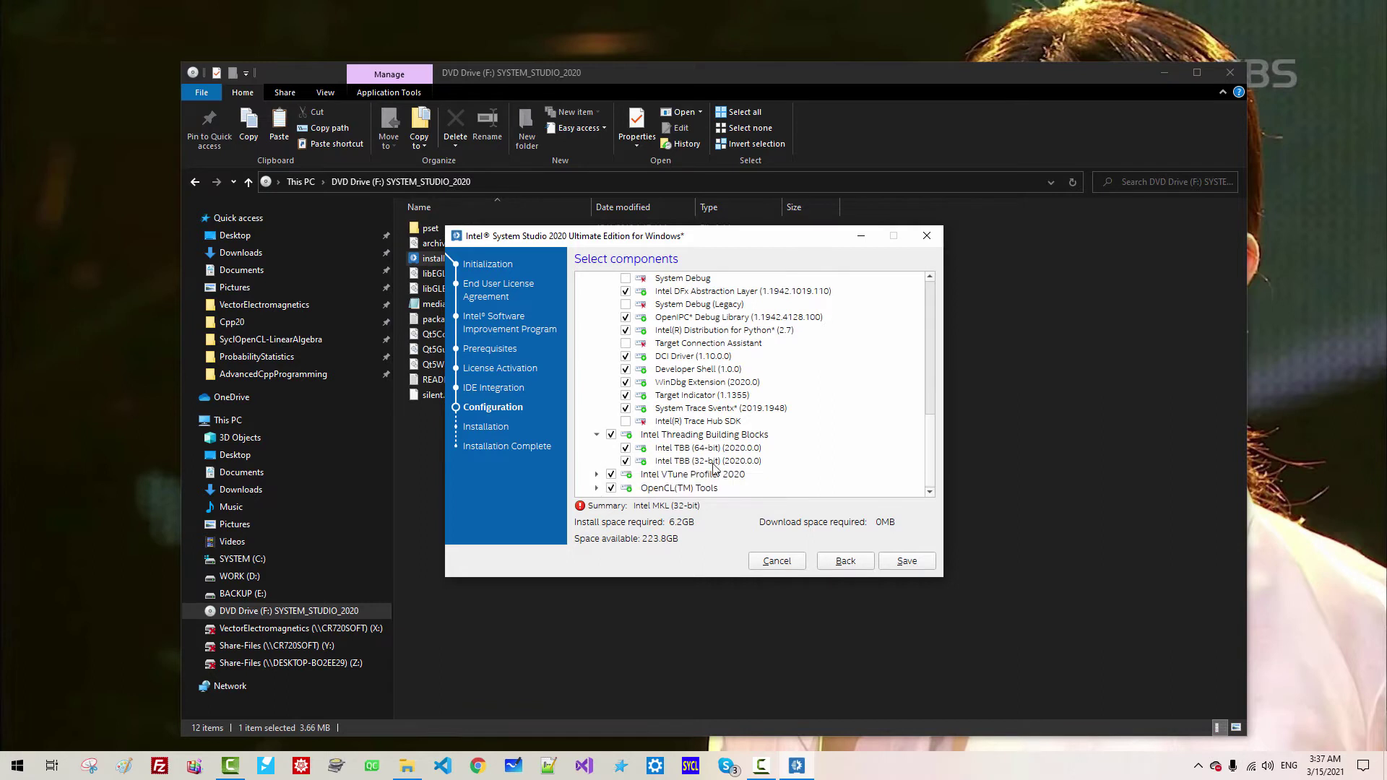
pyautogui.click(626, 462)
# - Expand Intel VTune Profiler 2020 and OpenCL Tools, and review the whole component selection from beginning to end
pyautogui.click(596, 475)
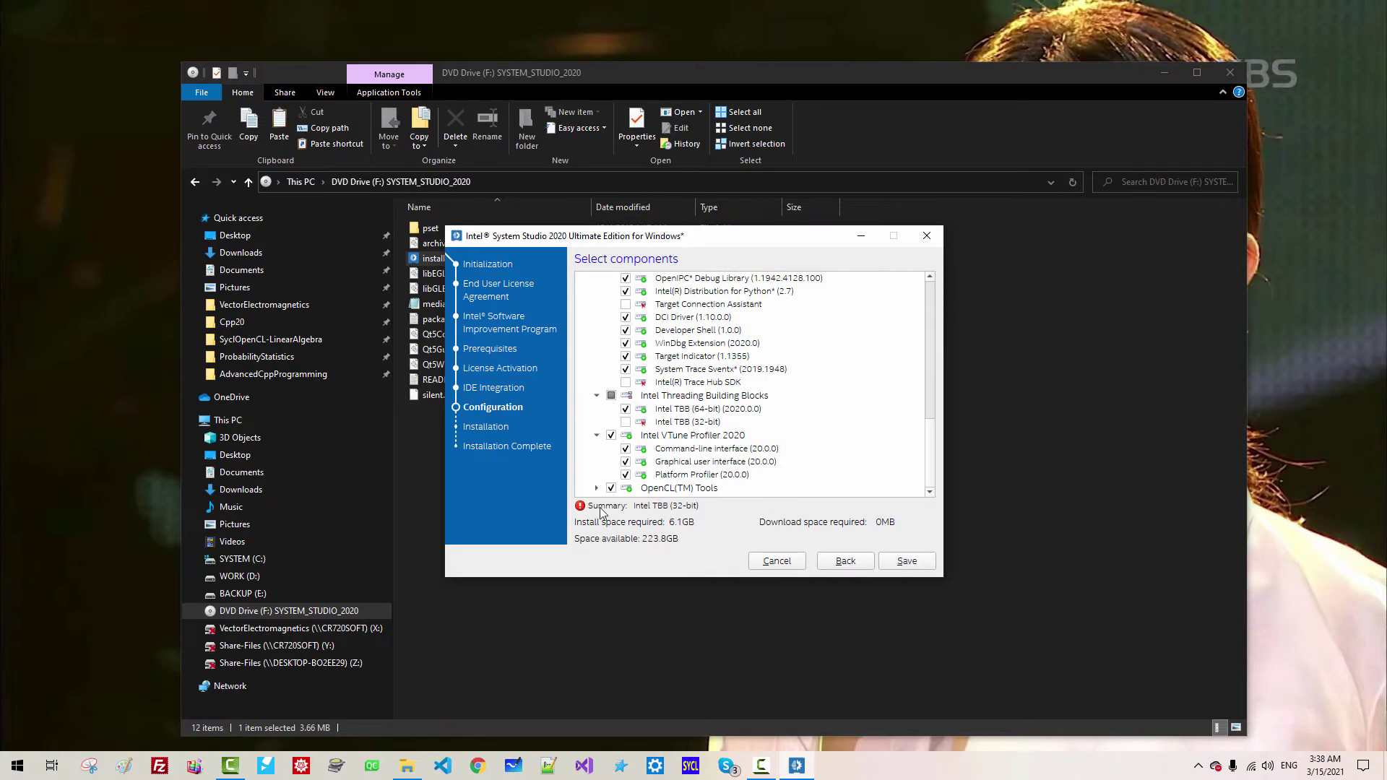
pyautogui.click(598, 488)
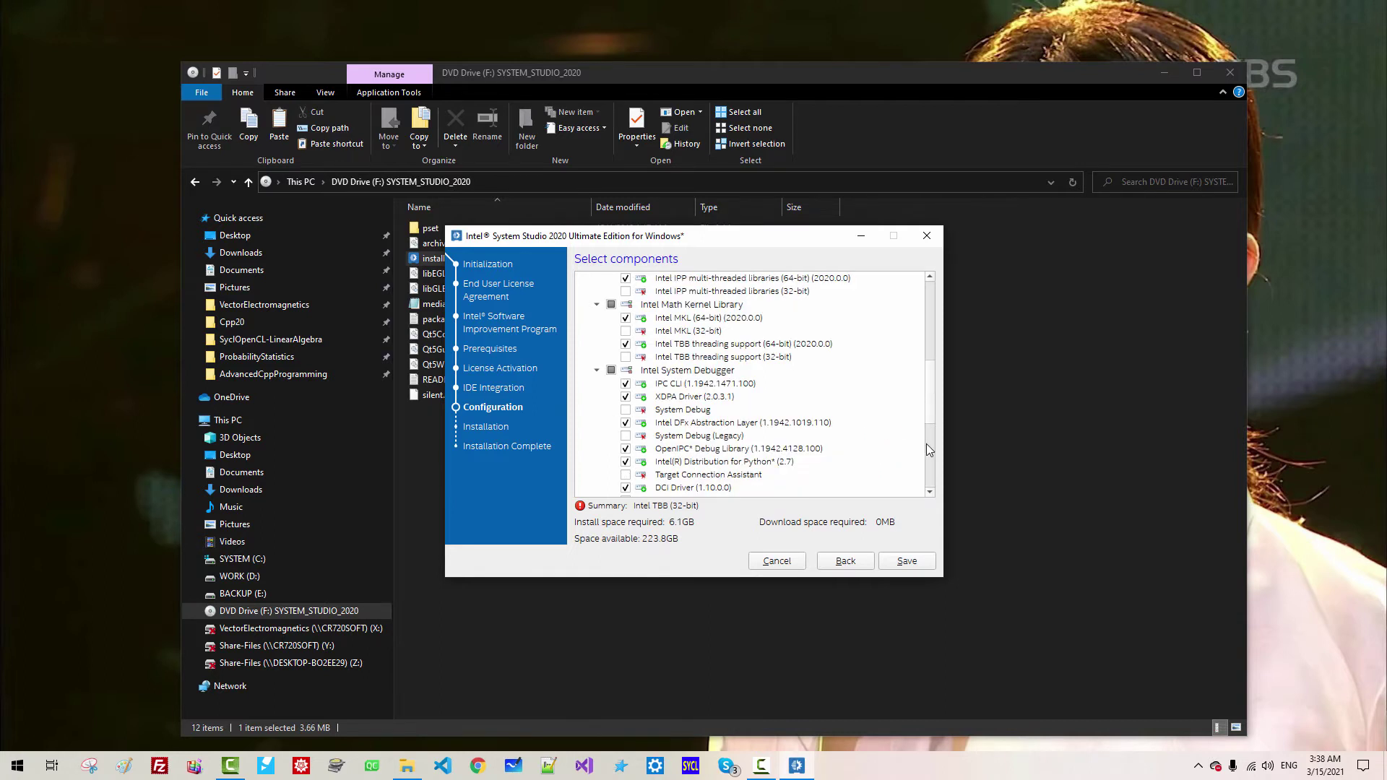
pyautogui.moveTo(926, 426); pyautogui.dragTo(845, 312)
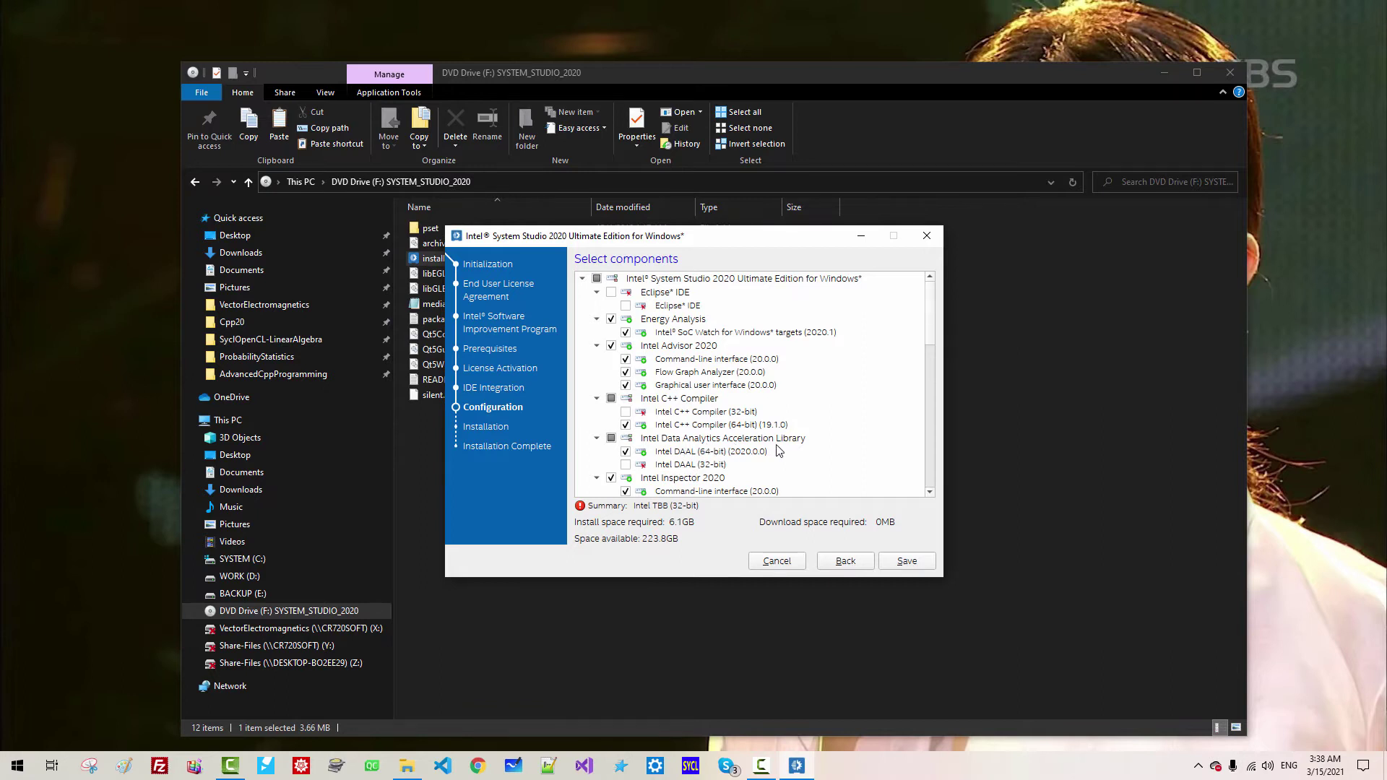
pyautogui.scroll(-2, 793, 449)
pyautogui.click(795, 458)
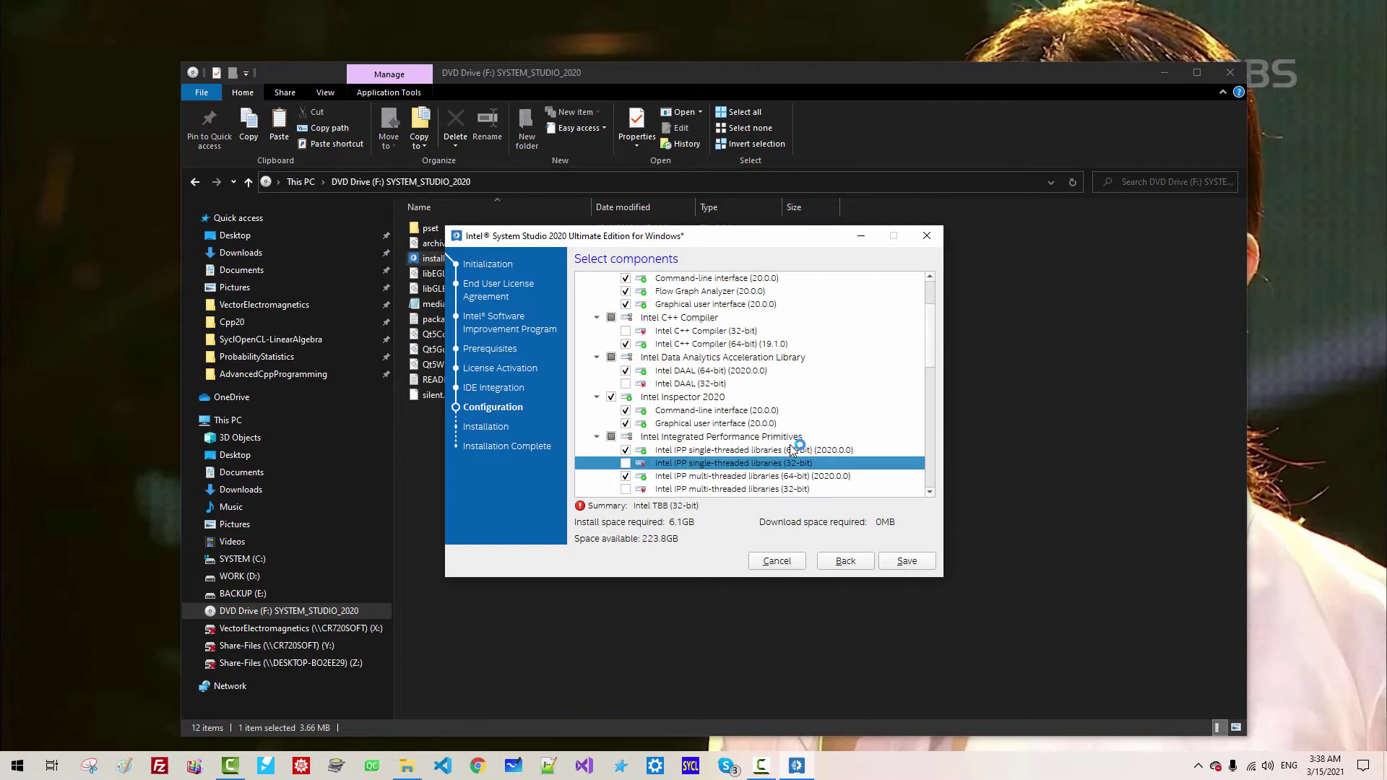
pyautogui.scroll(-2, 793, 476)
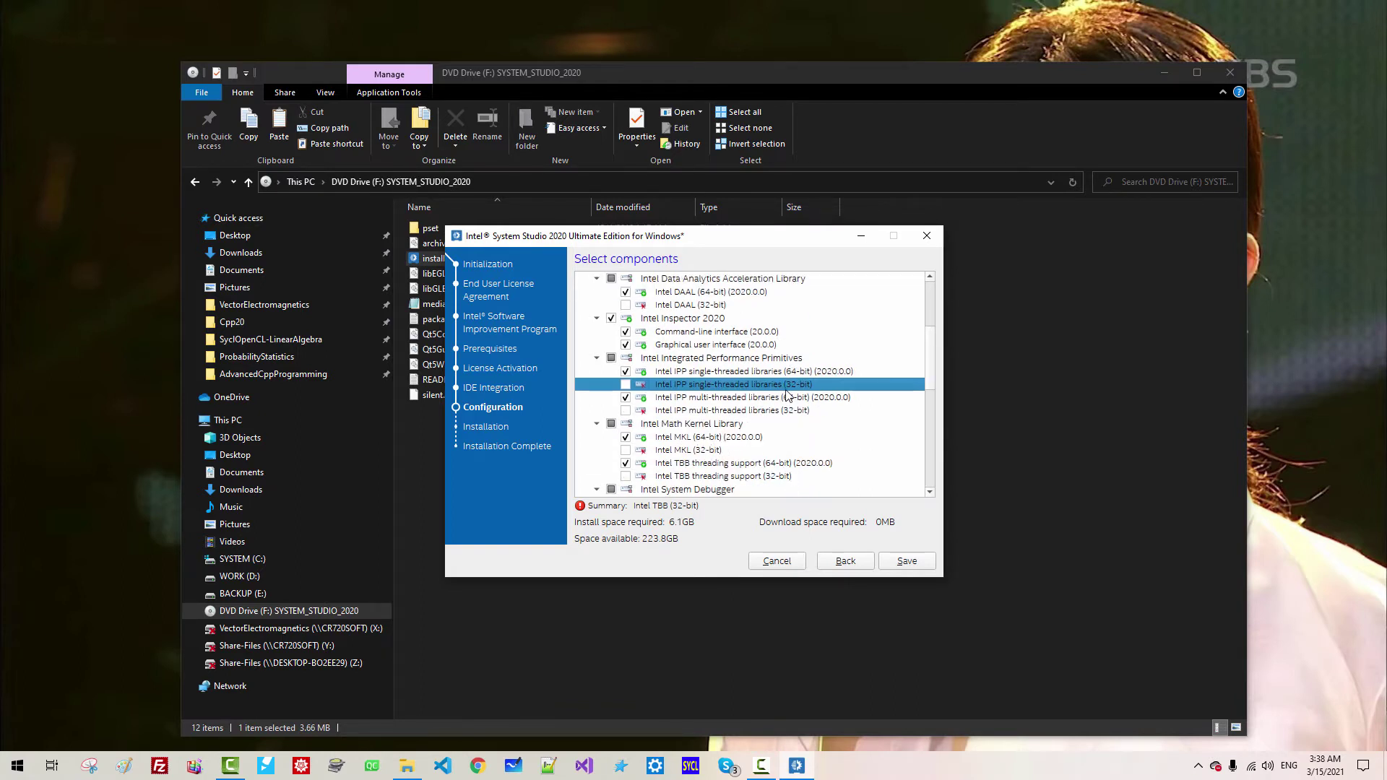
pyautogui.scroll(-1, 690, 427)
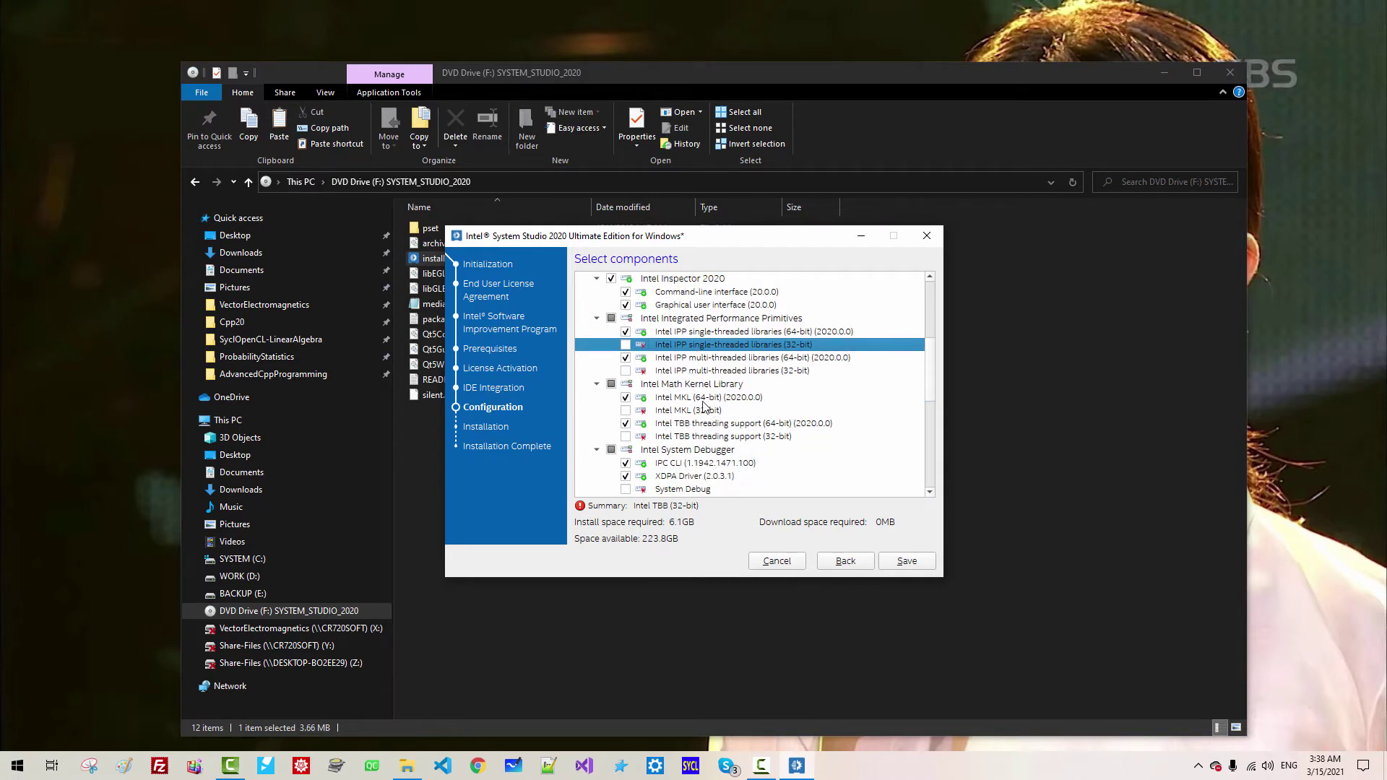
pyautogui.scroll(-3, 717, 434)
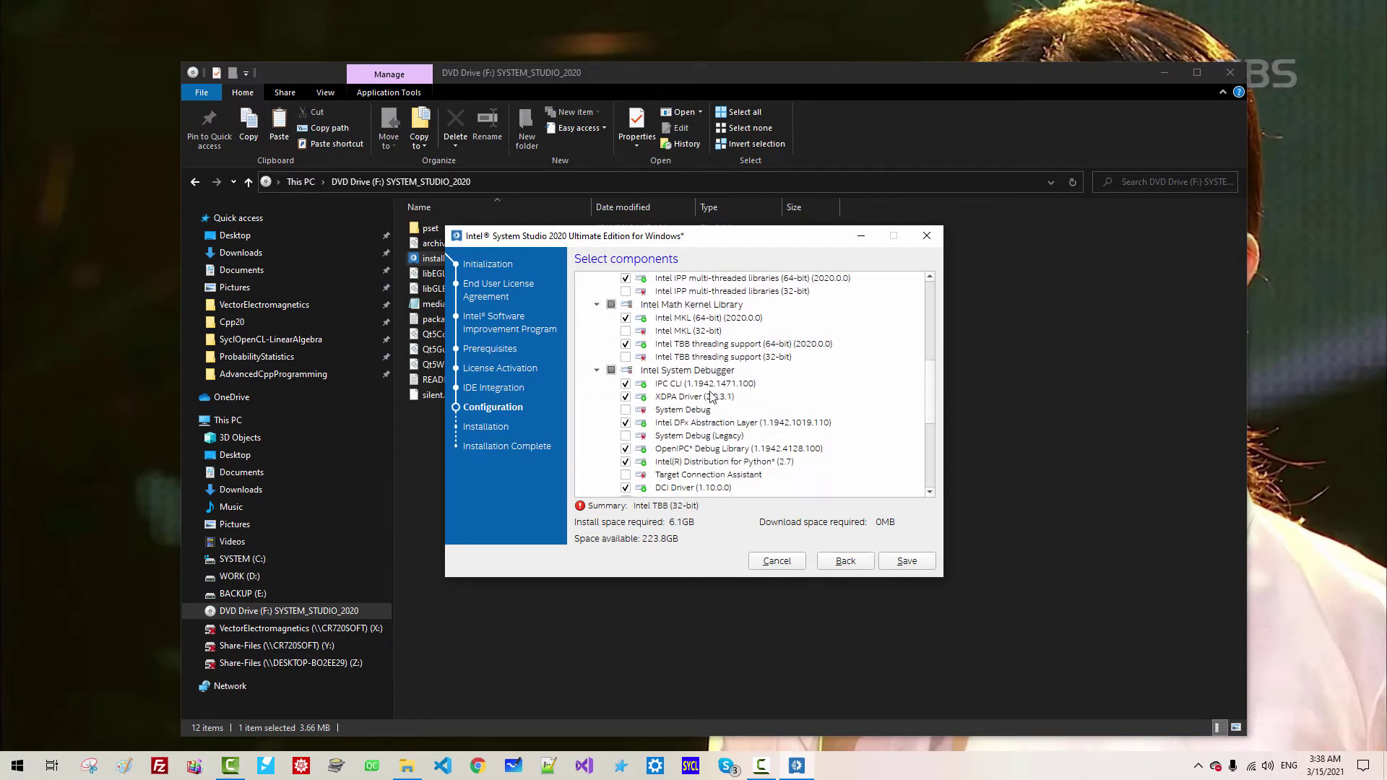
pyautogui.scroll(-5, 711, 396)
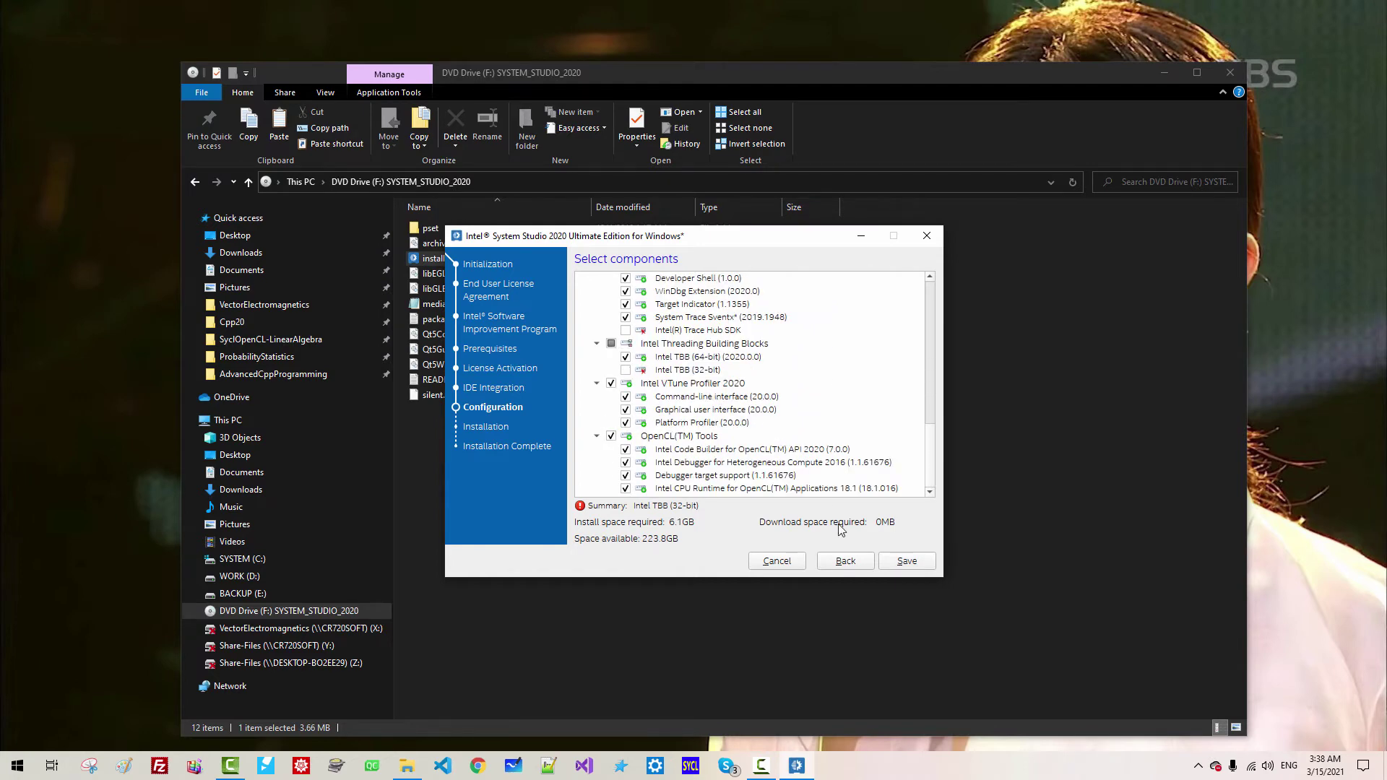
# - Save the component selection, start the installation, and allow MasterFrame.HostApplication through the firewall on private networks
pyautogui.click(906, 562)
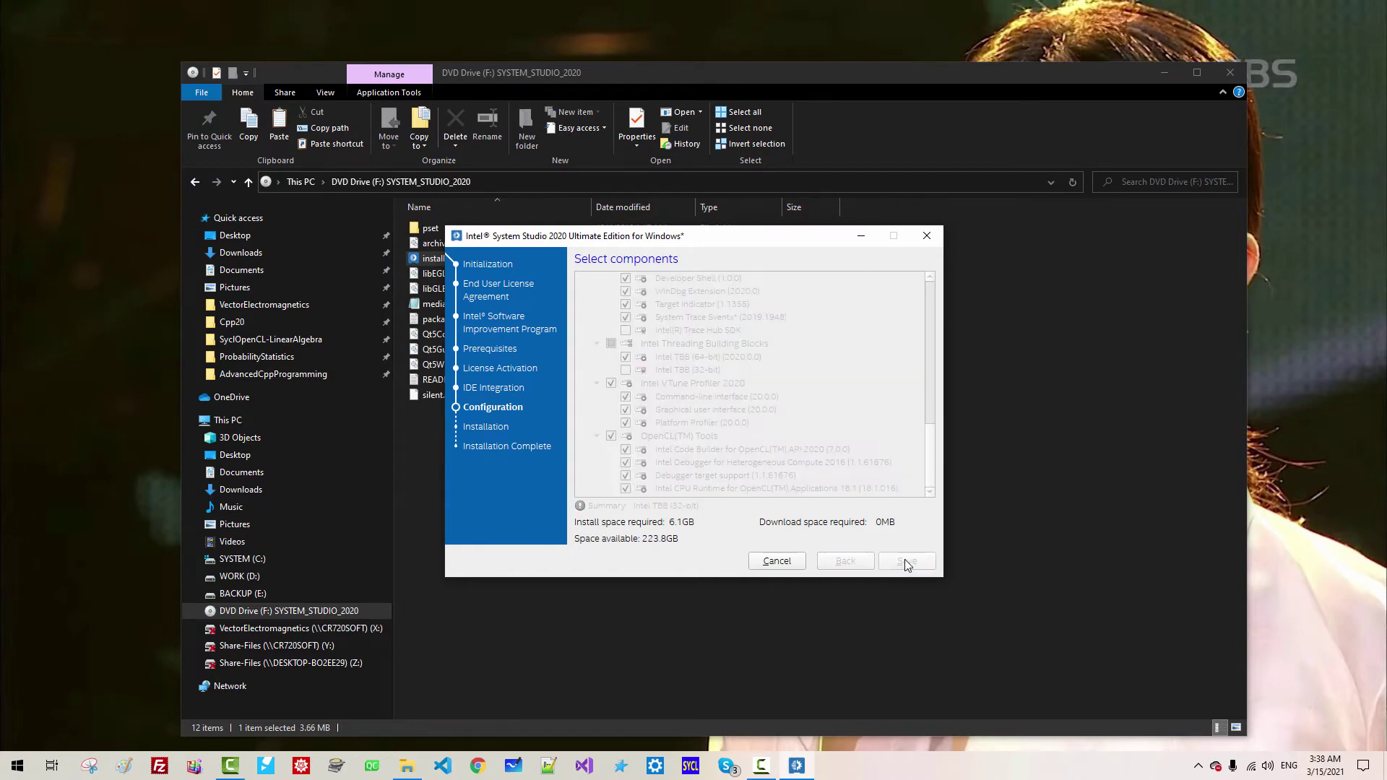
pyautogui.click(907, 563)
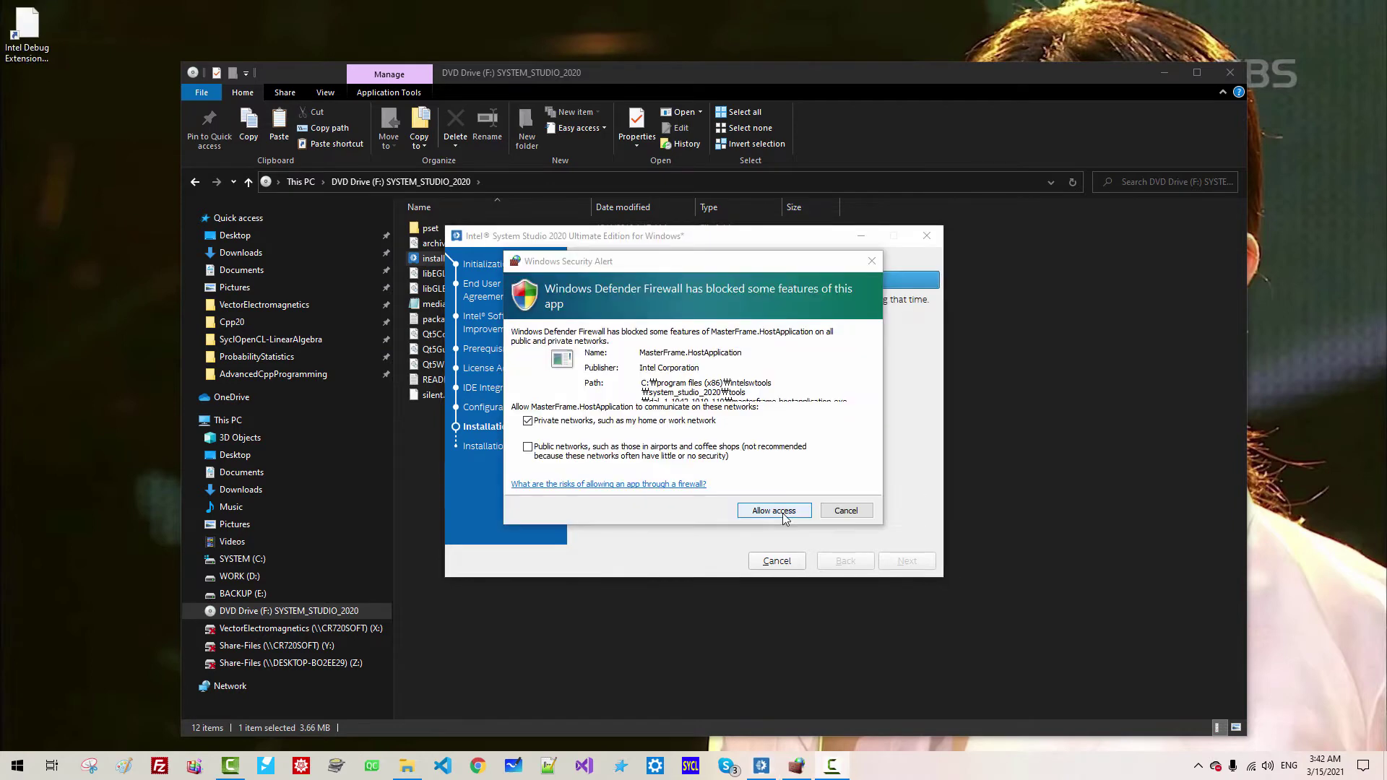
pyautogui.click(784, 514)
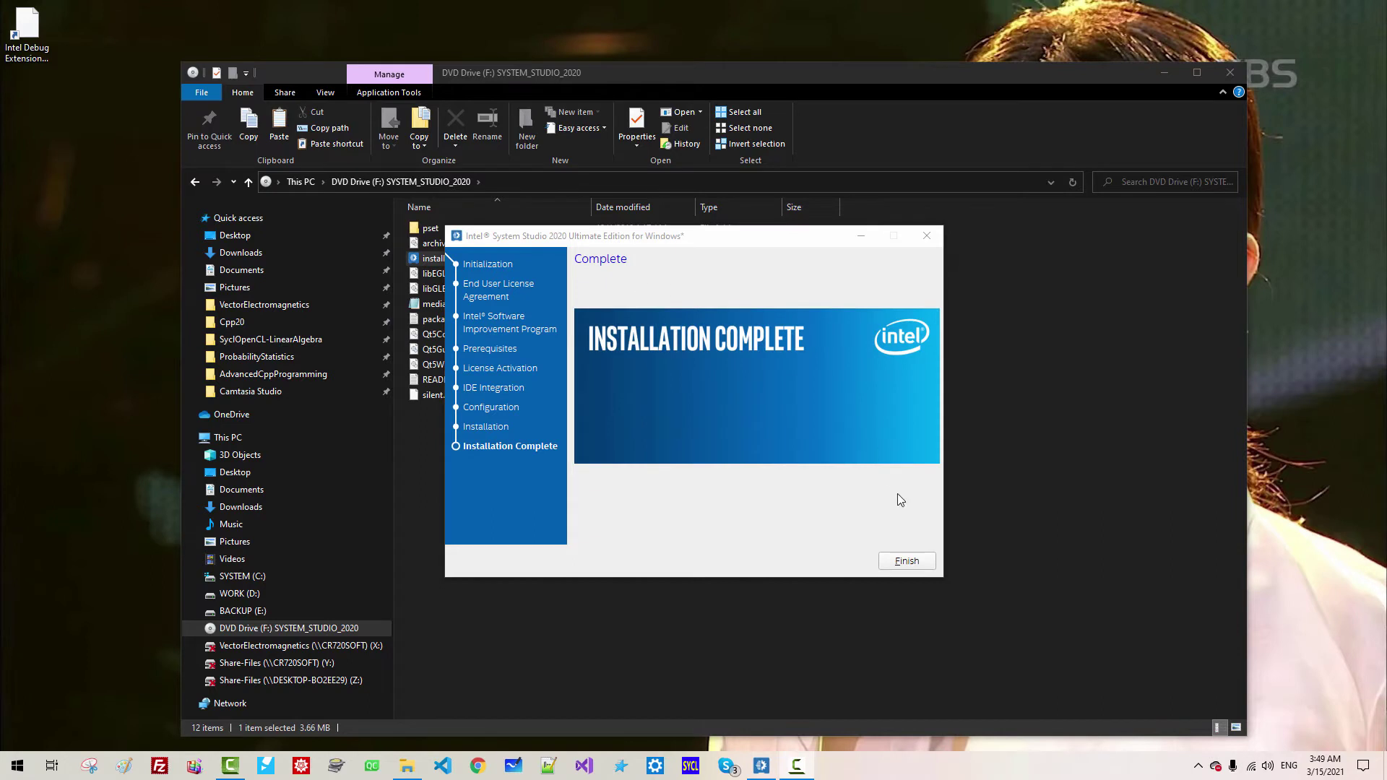
# - Finish the installer and close the getting-started web page and the DVD drive's folder window
pyautogui.click(906, 563)
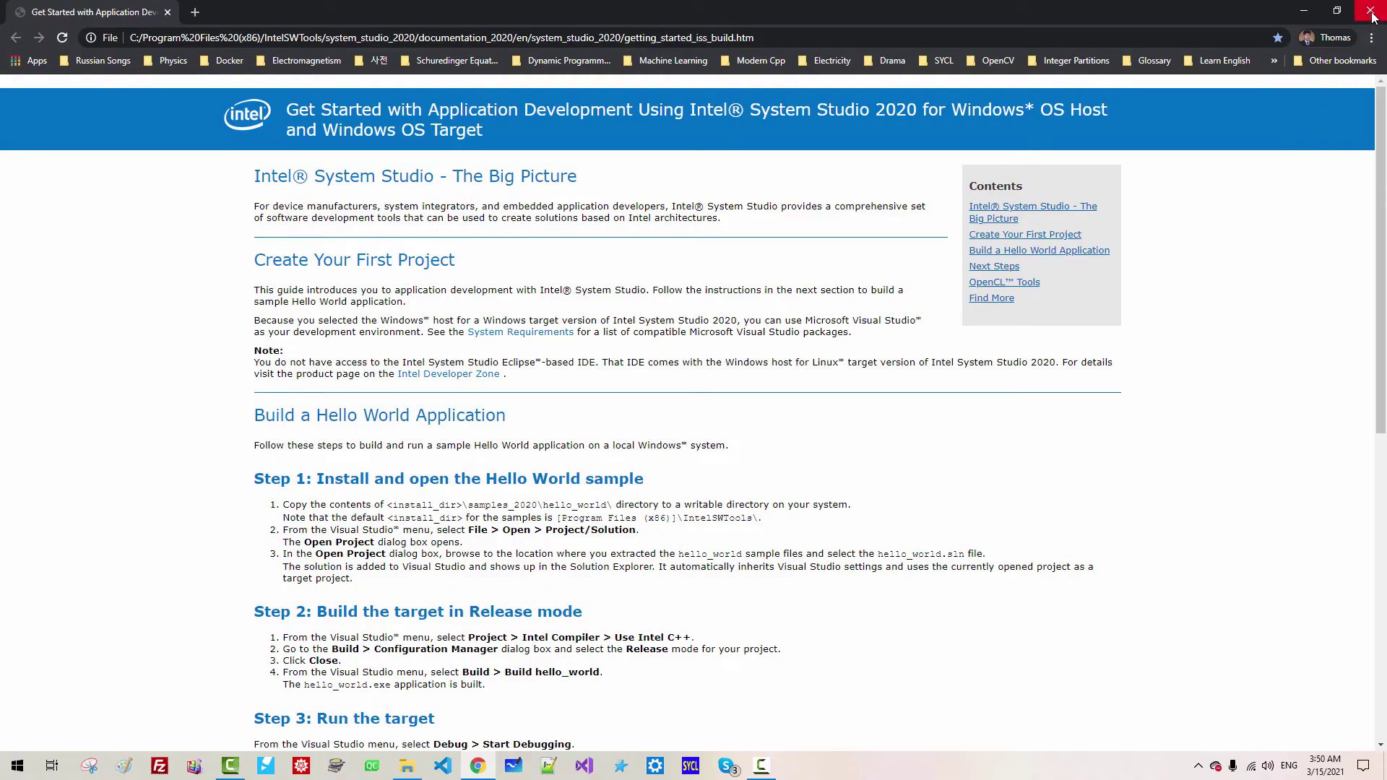
pyautogui.click(1373, 16)
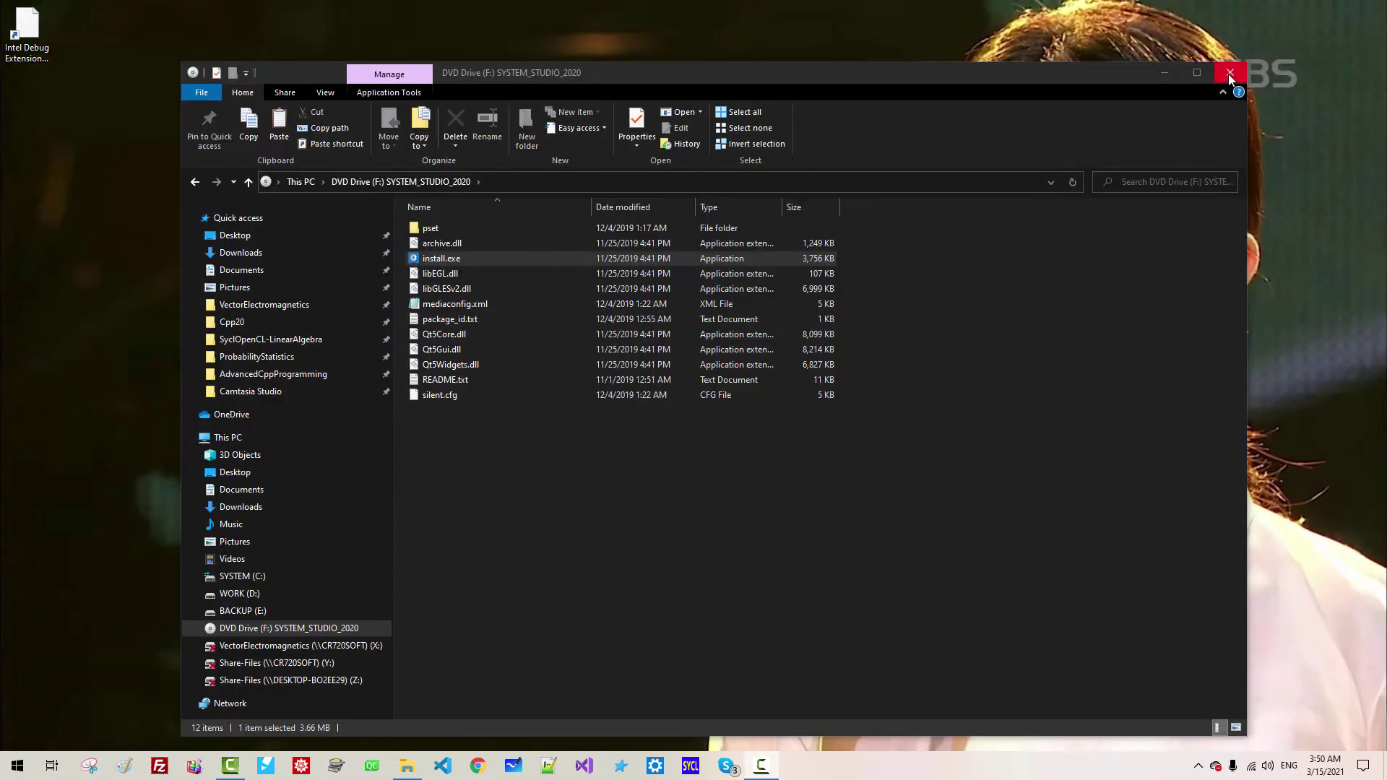
pyautogui.hotkey('alt', 'F4')
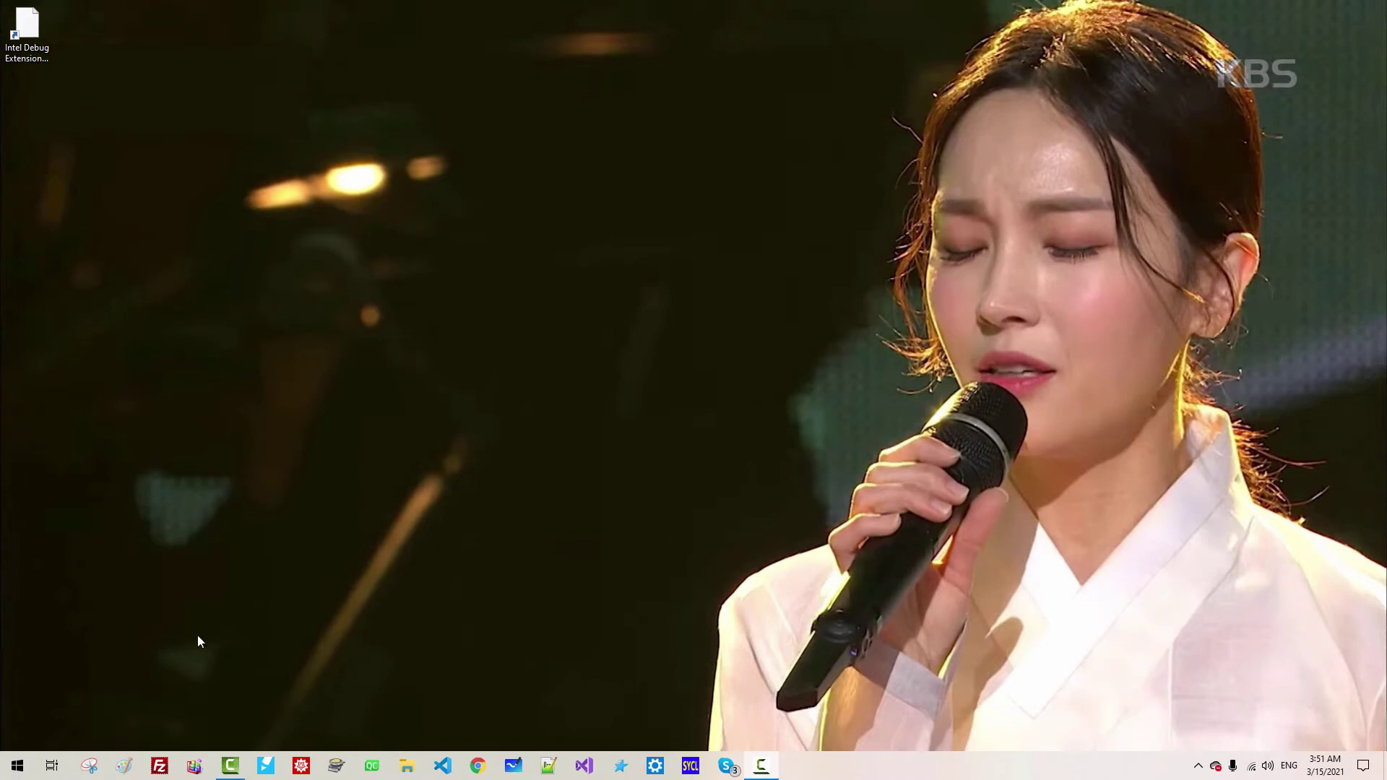
# - Search Windows for "add" and open the Add or remove programs settings
pyautogui.rightClick(17, 765)
pyautogui.click(67, 675)
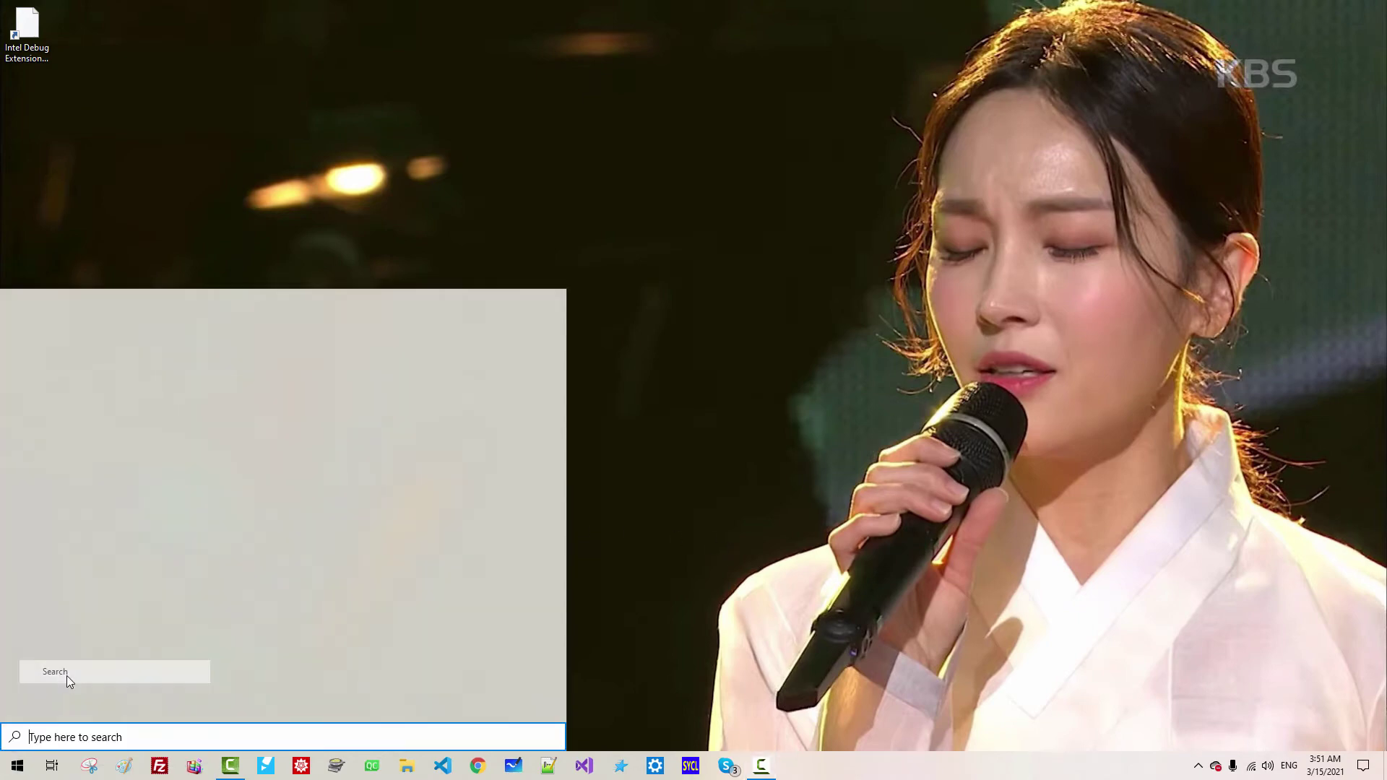
pyautogui.write('add')
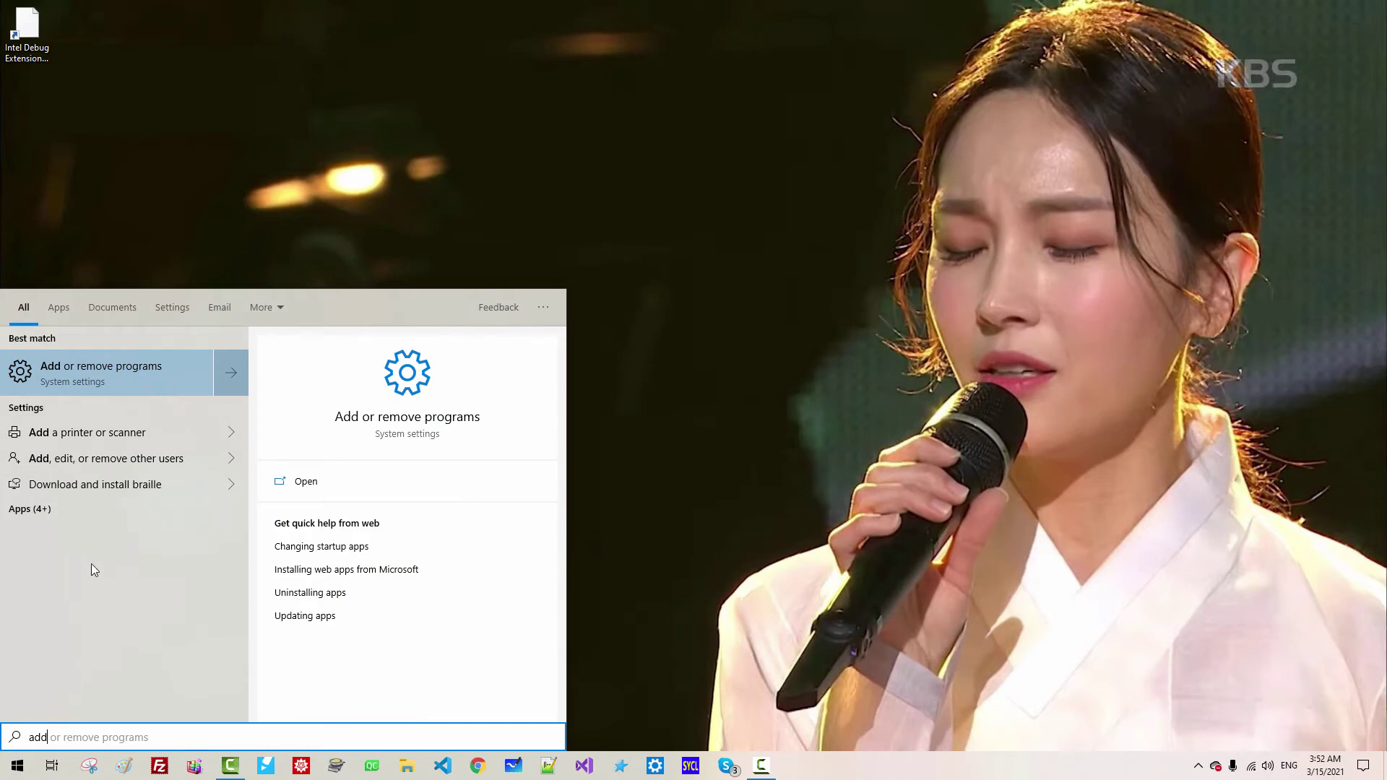
pyautogui.press('Return')
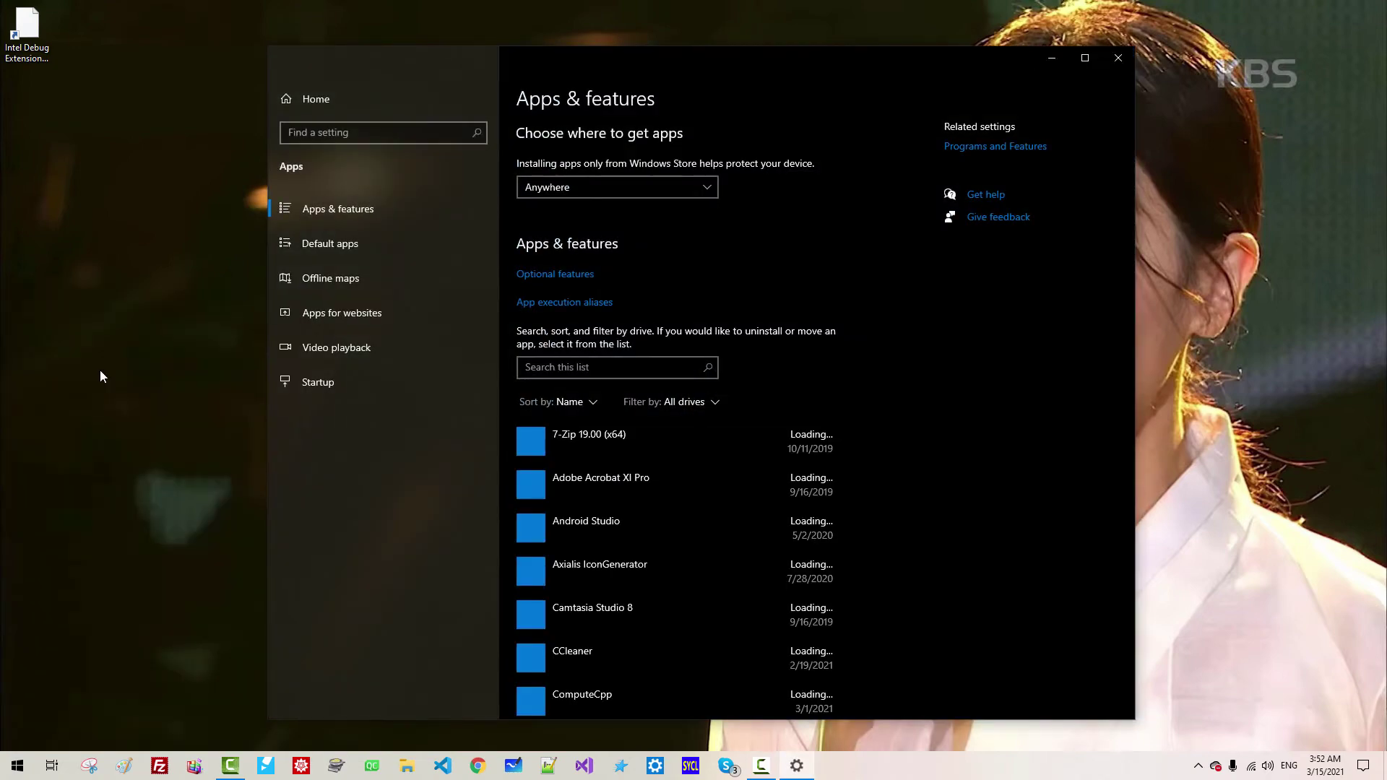
# - Start modifying Intel System Studio 2020 Ultimate Edition from the installed apps and choose to upgrade it to version 2020.3
pyautogui.scroll(-15, 670, 473)
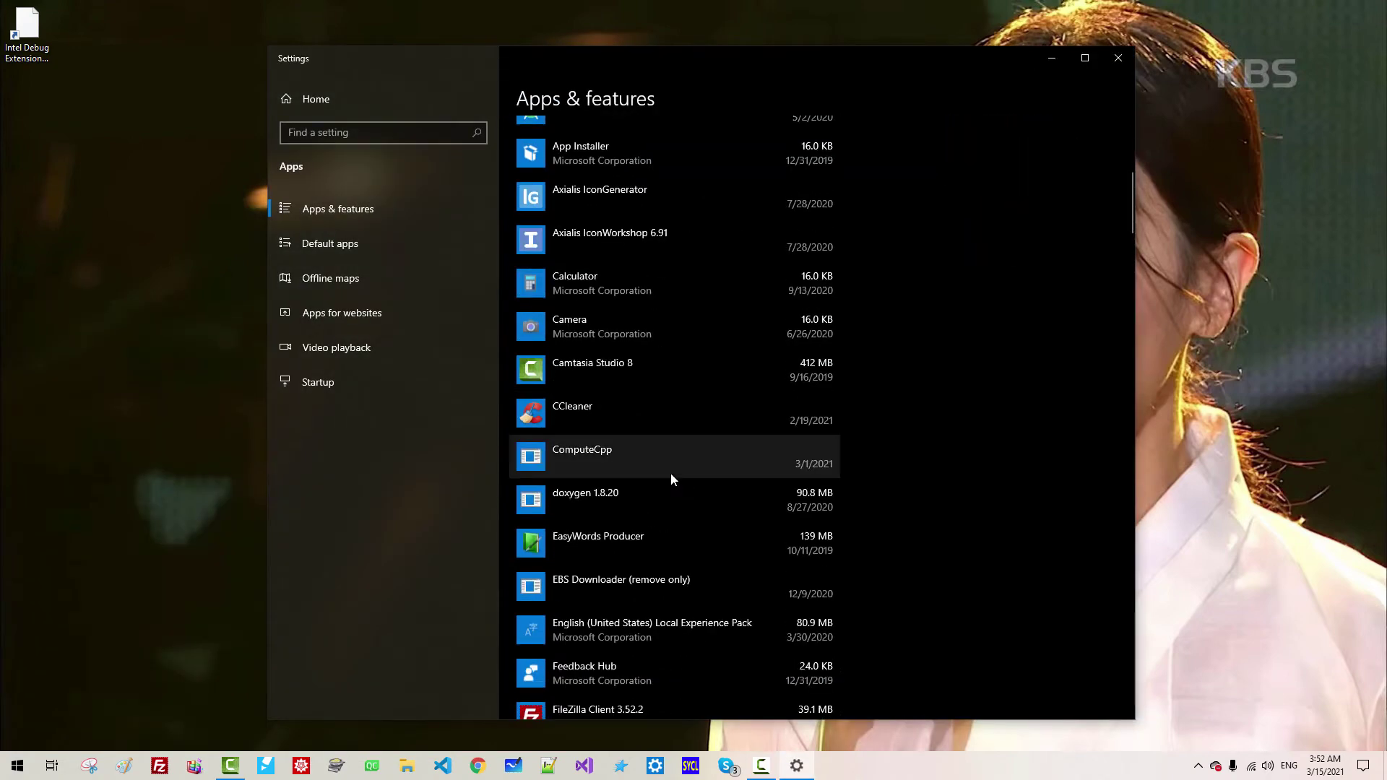
pyautogui.scroll(-6, 671, 473)
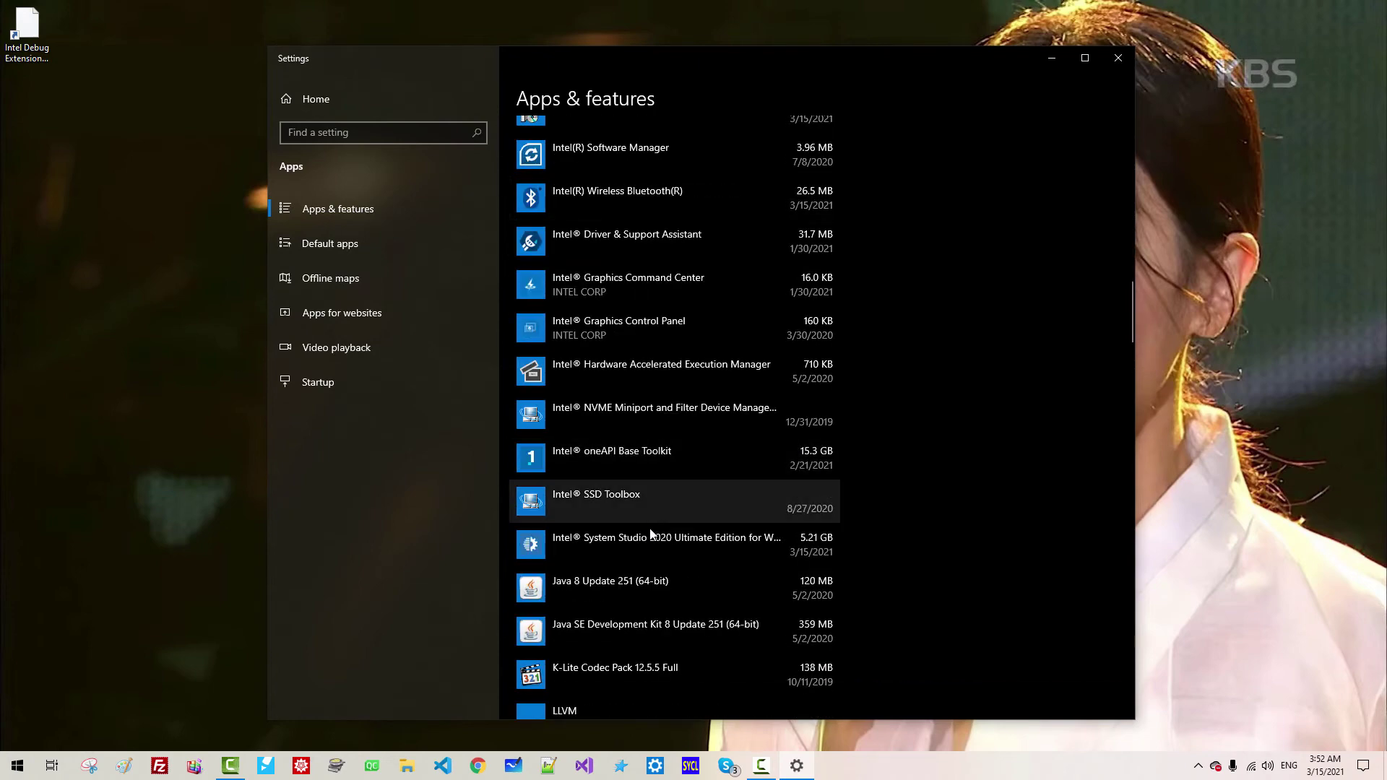
pyautogui.click(644, 544)
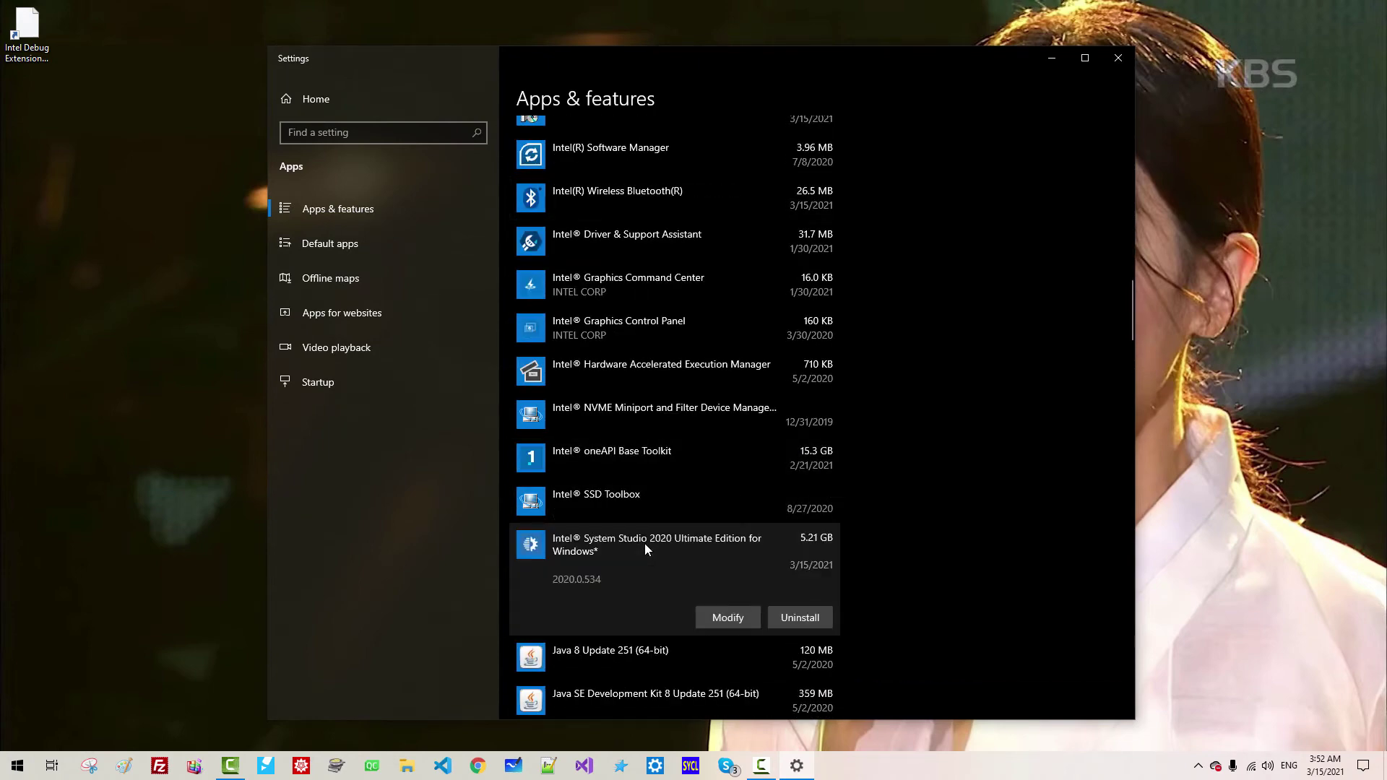
pyautogui.click(731, 623)
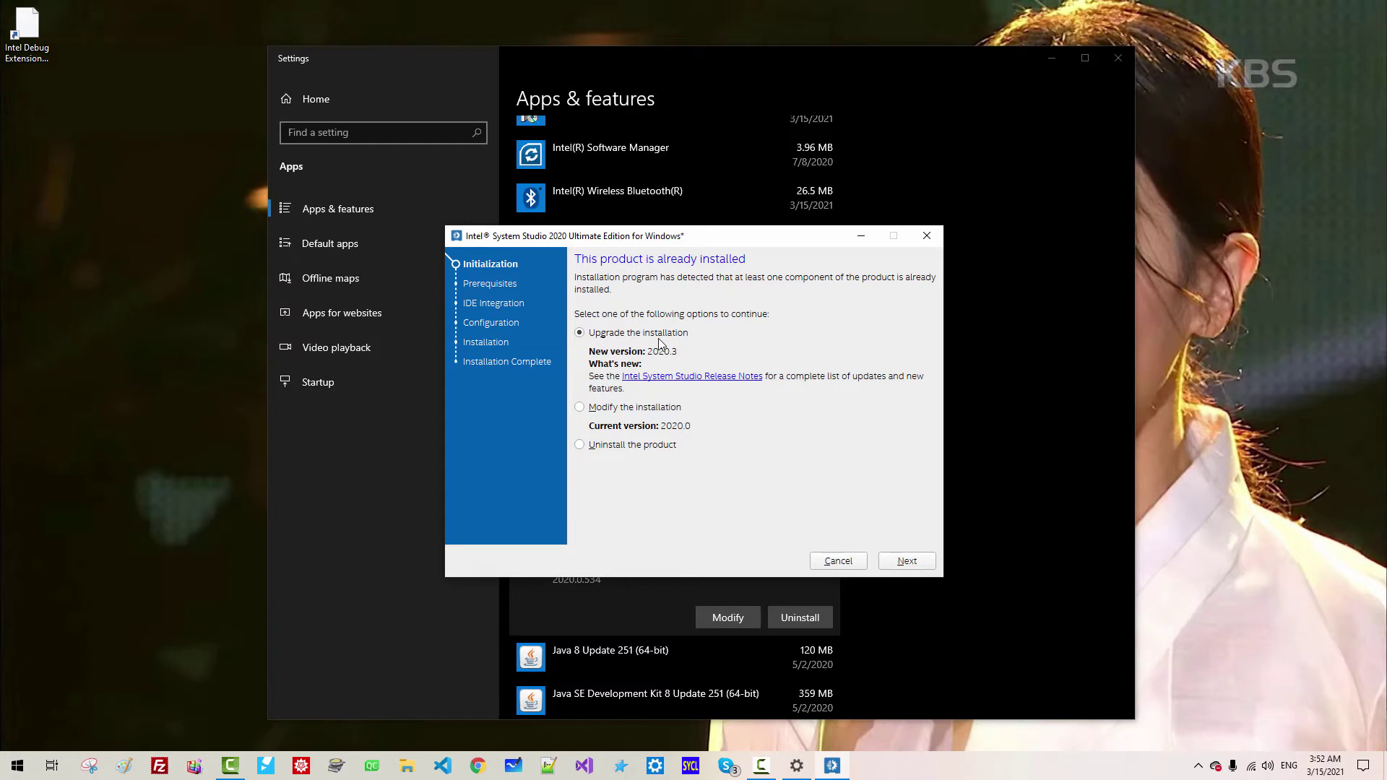
pyautogui.click(904, 562)
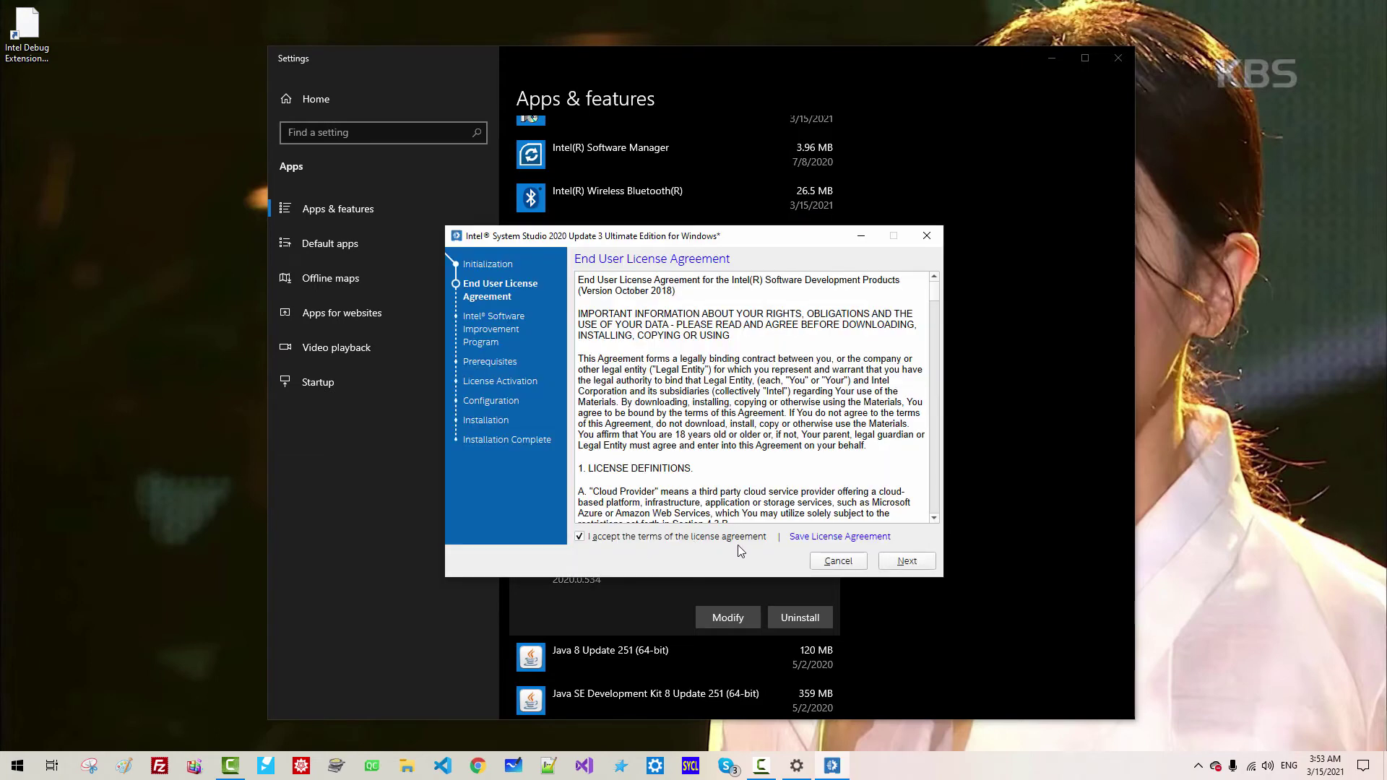
# - Accept the license agreement, decline the information collection, and start the upgrade using the existing license
pyautogui.click(908, 561)
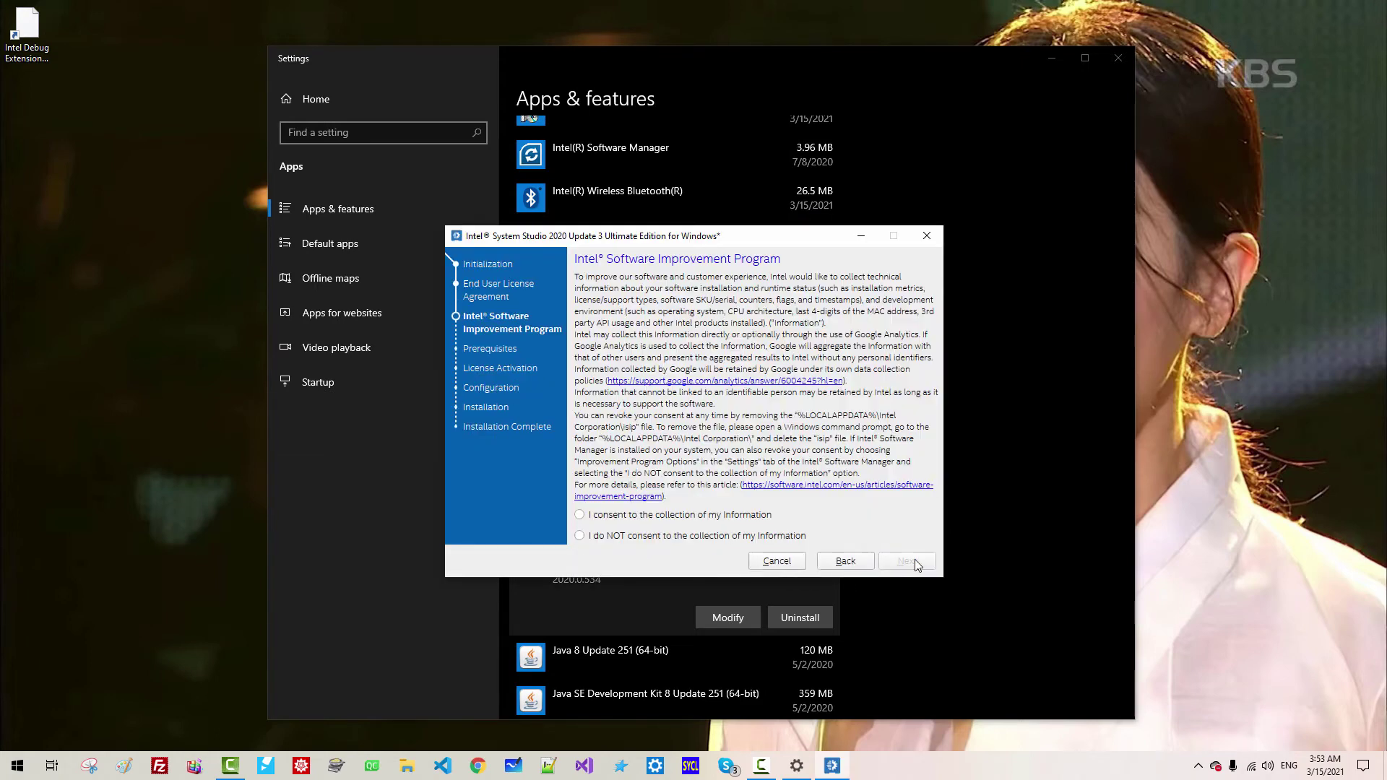
pyautogui.click(628, 544)
pyautogui.click(907, 561)
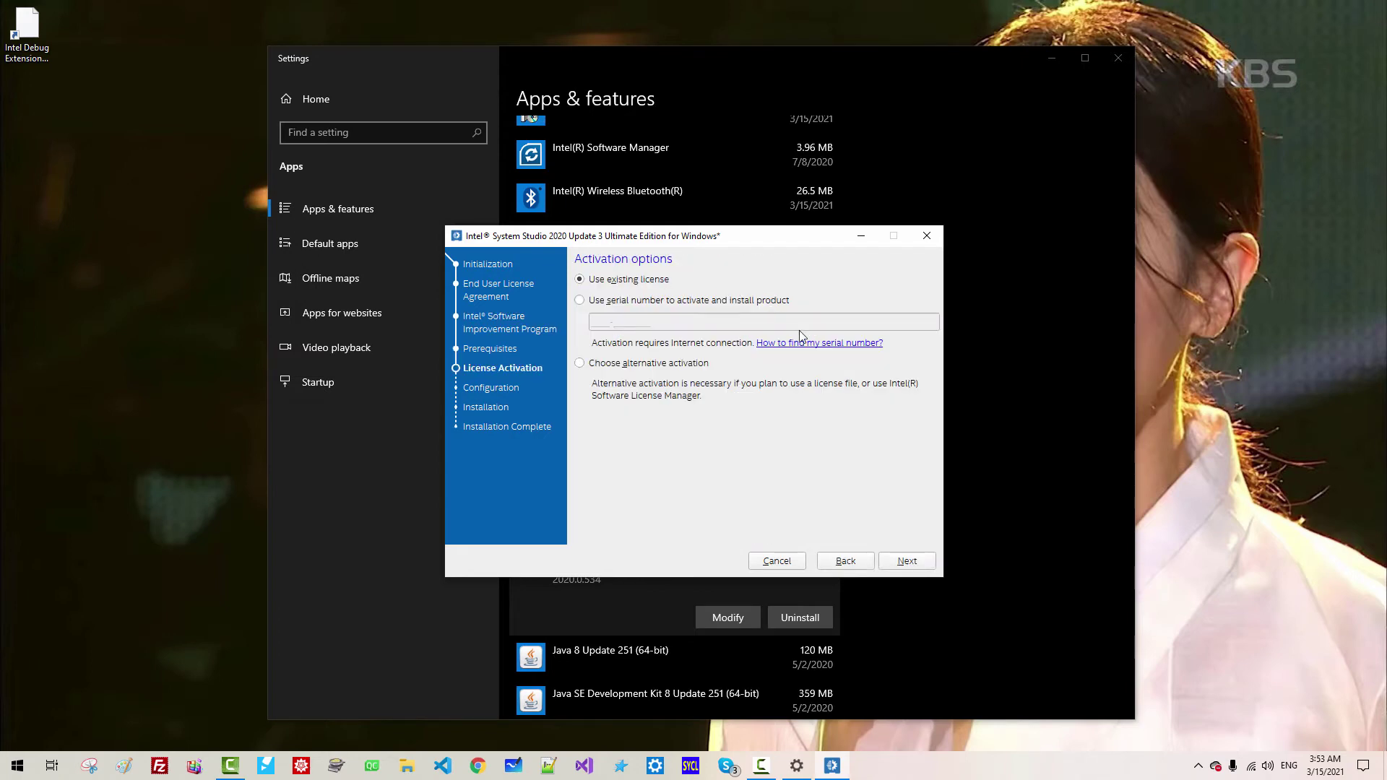
pyautogui.click(908, 563)
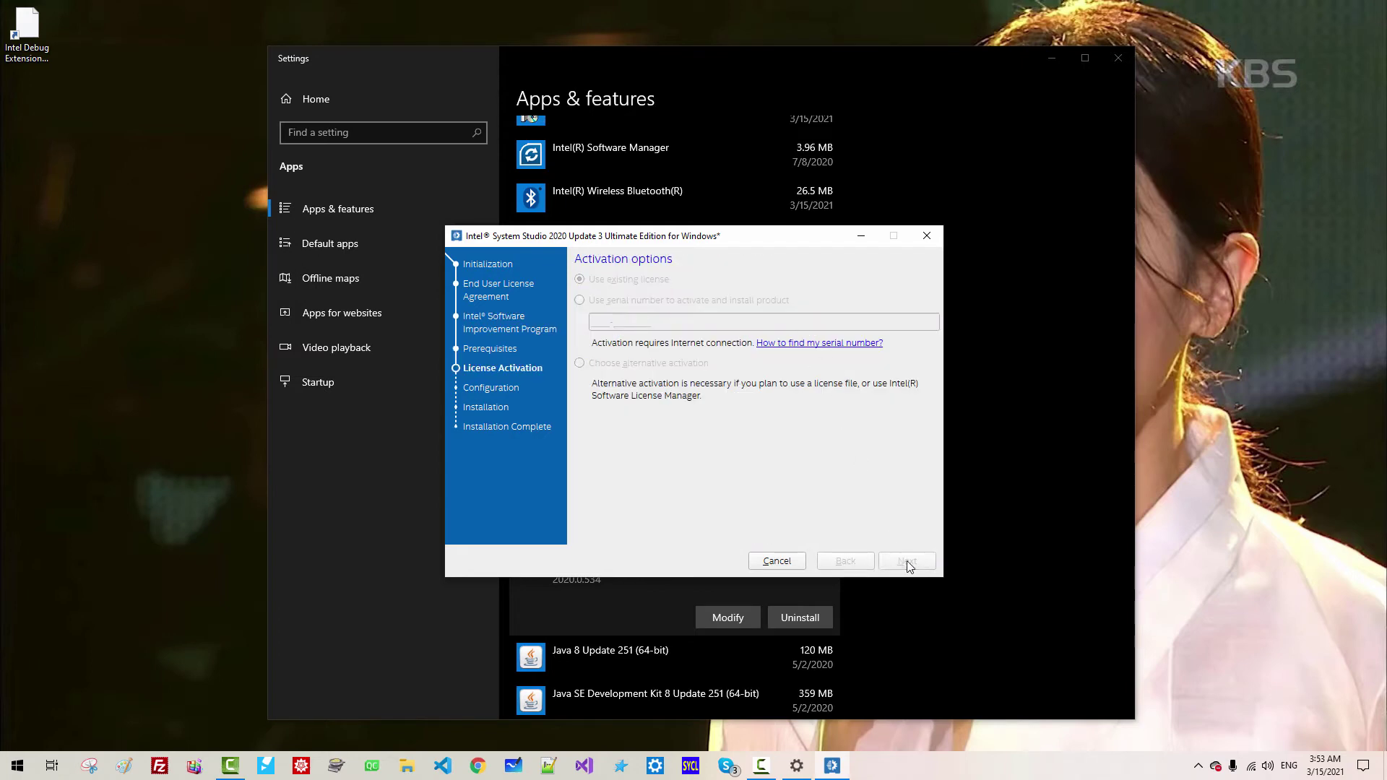
pyautogui.click(907, 562)
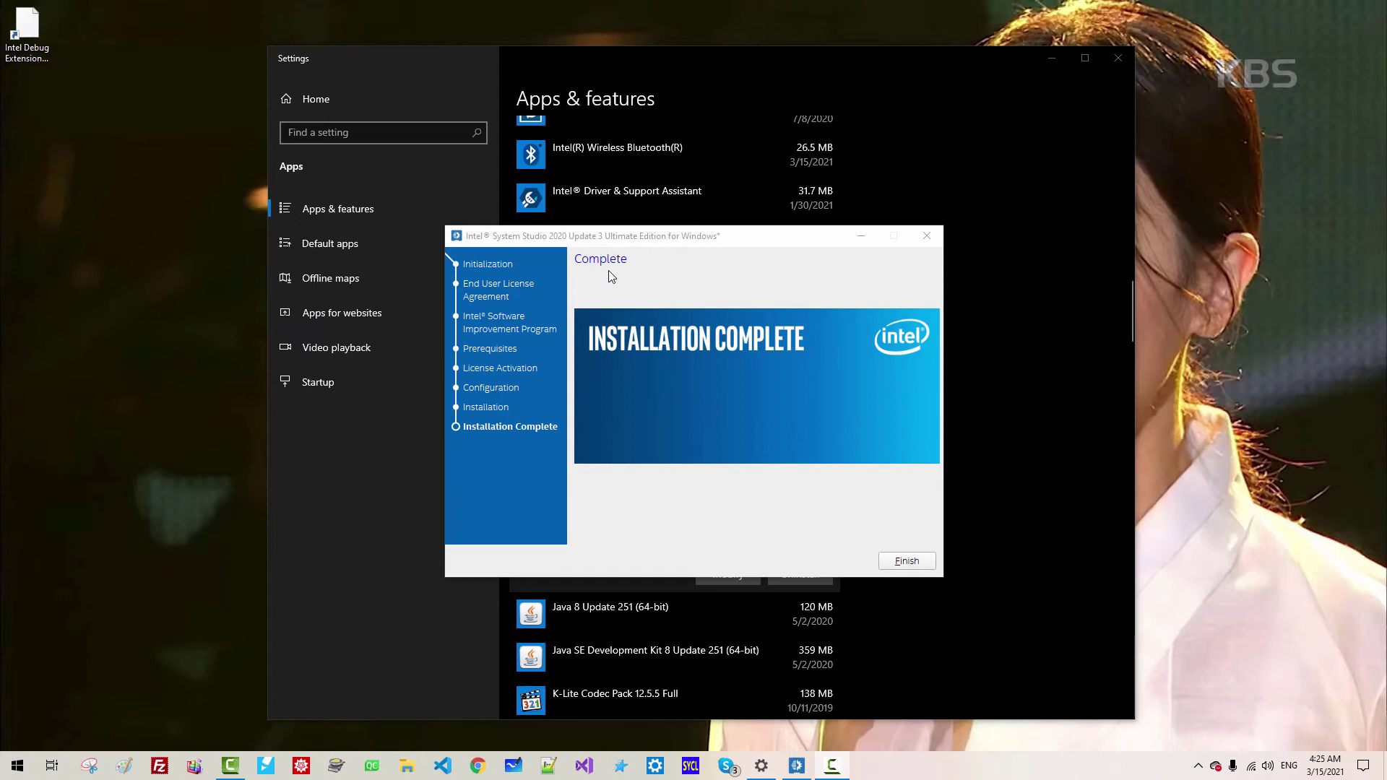
# - Finish the upgrade installer and close the Apps & features settings
pyautogui.click(907, 561)
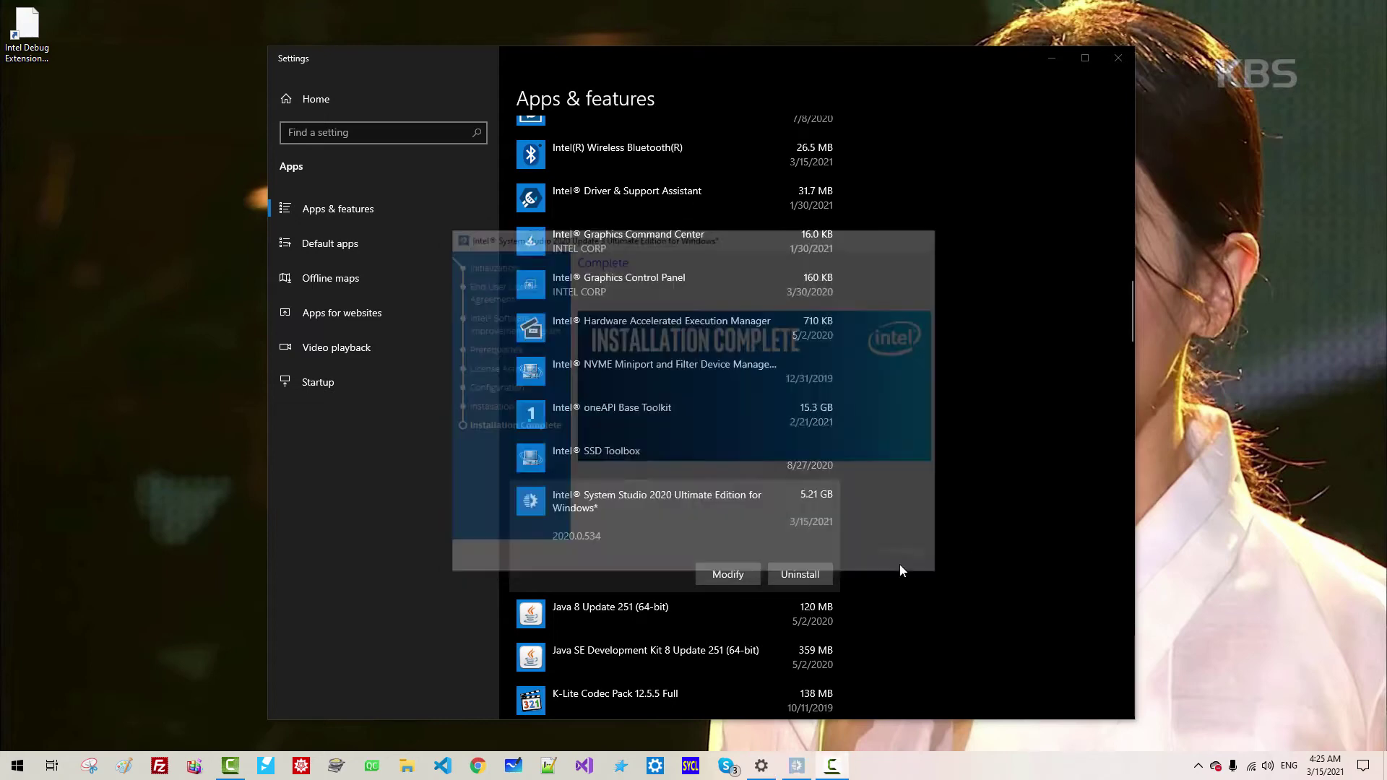
pyautogui.click(1370, 9)
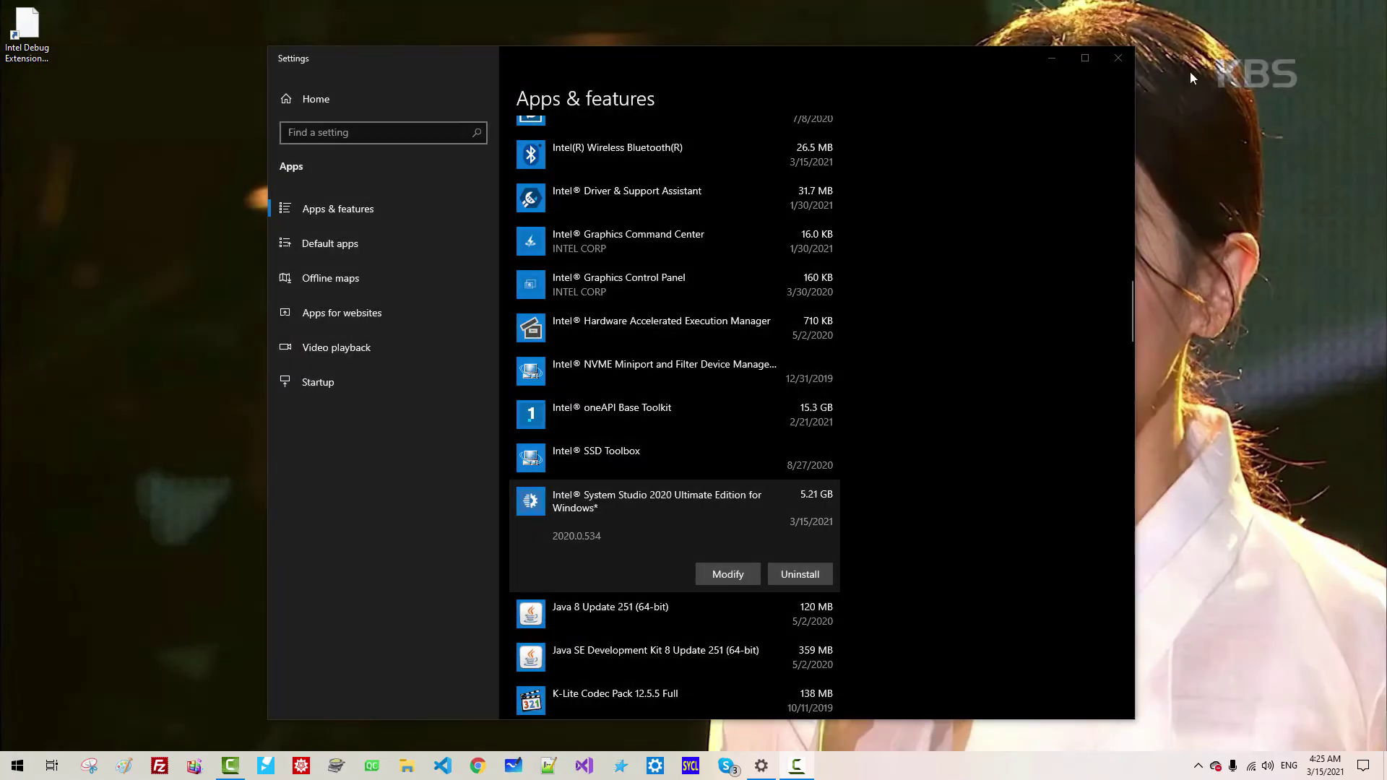
pyautogui.click(1122, 65)
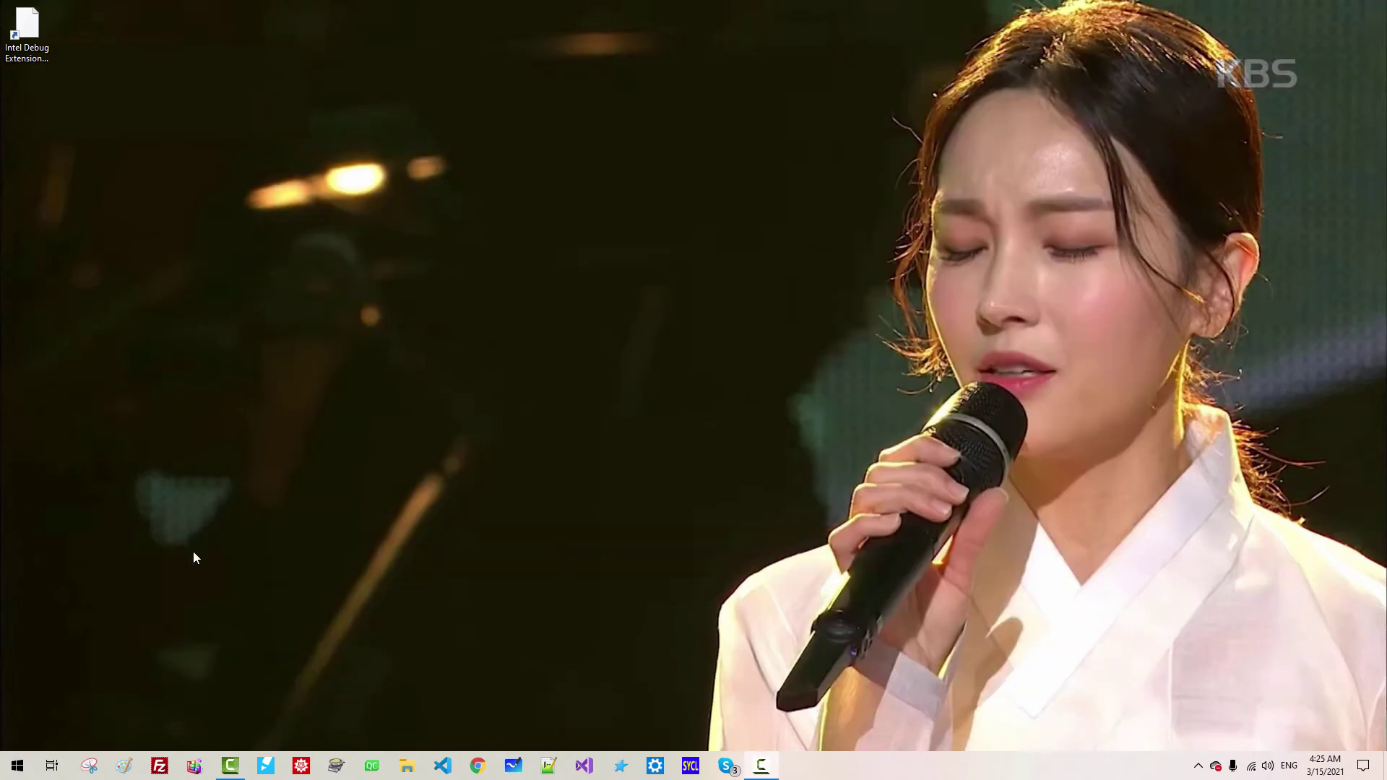
# - Search Windows for "environ" and open the Environment Variables dialog from the system properties
pyautogui.rightClick(13, 770)
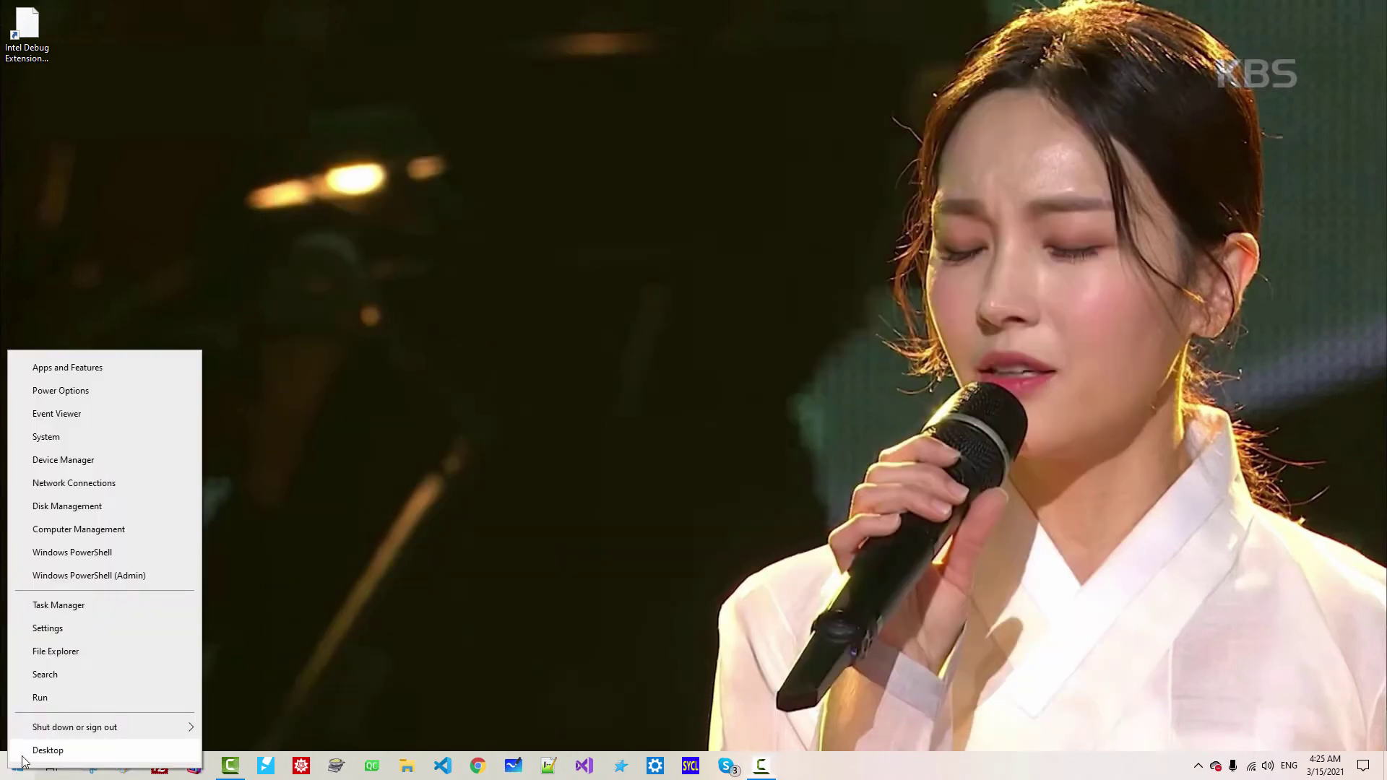
pyautogui.click(45, 674)
pyautogui.write('environ')
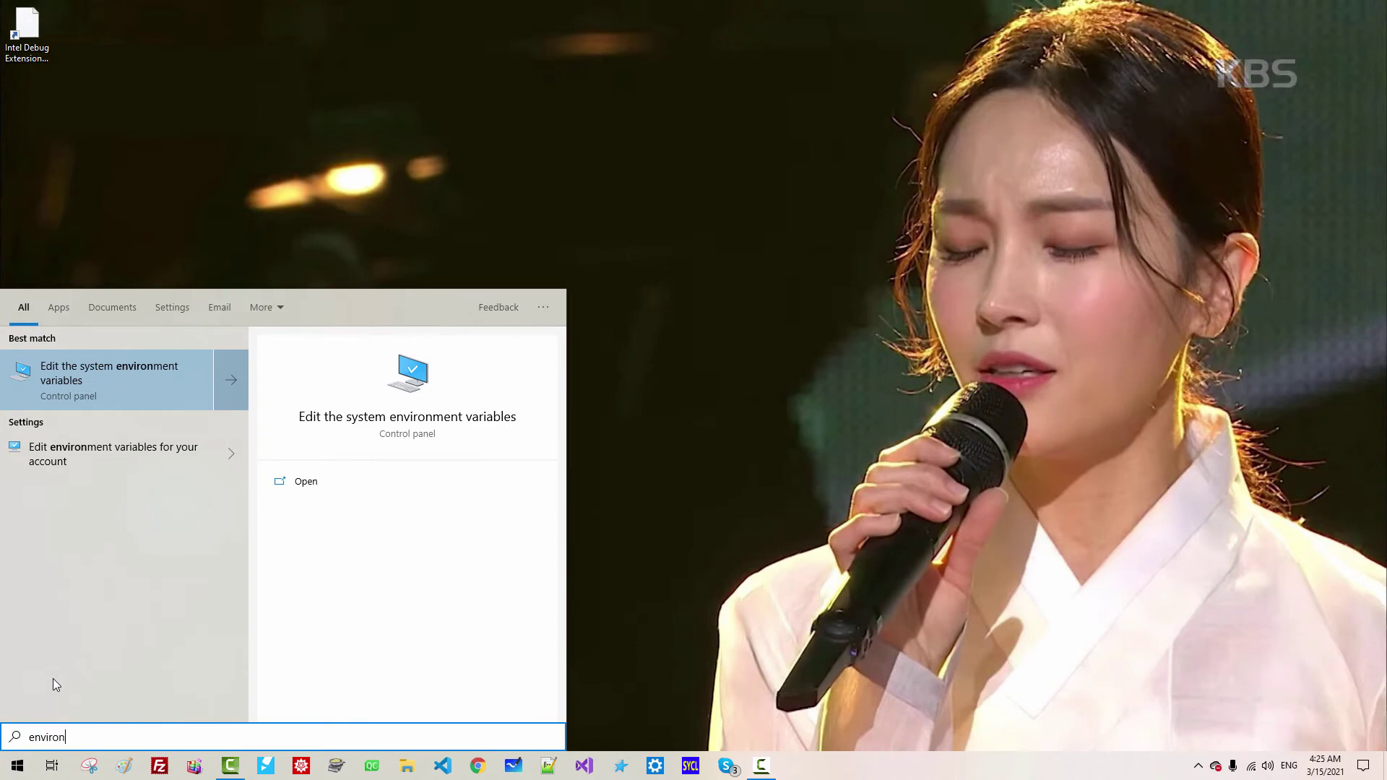
pyautogui.click(123, 383)
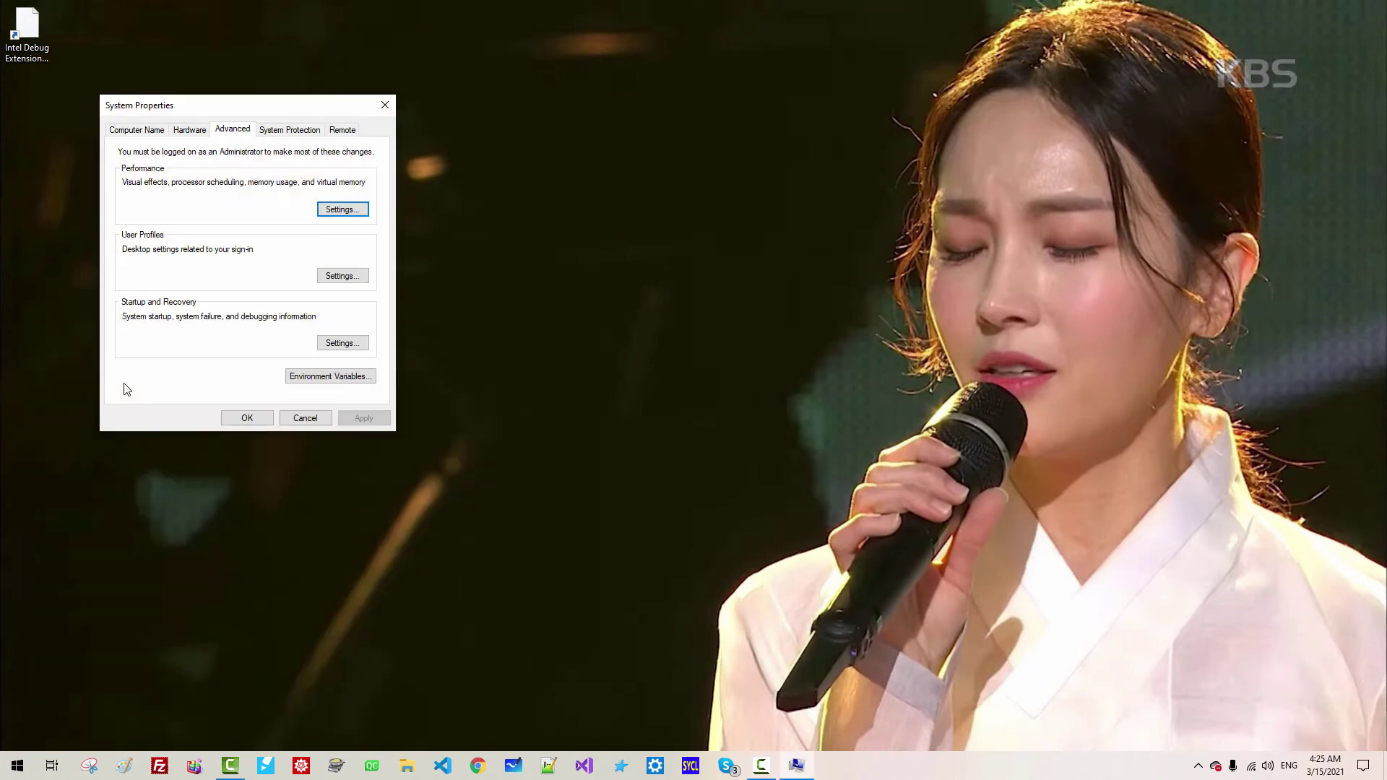
pyautogui.click(353, 384)
# - Rename the system variable PYTHONHOME-disbale to PYTHONHOME
pyautogui.scroll(-10, 948, 578)
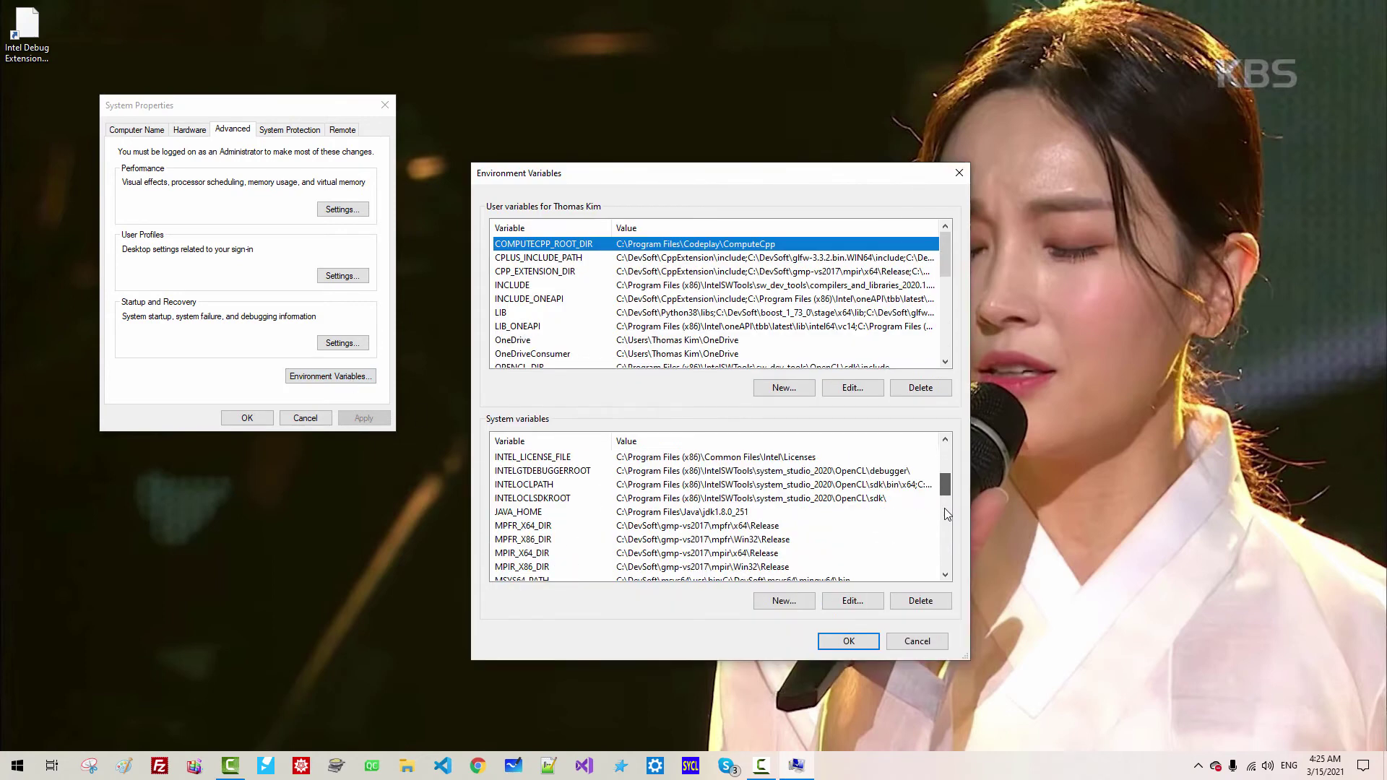
pyautogui.scroll(2, 943, 549)
pyautogui.click(867, 498)
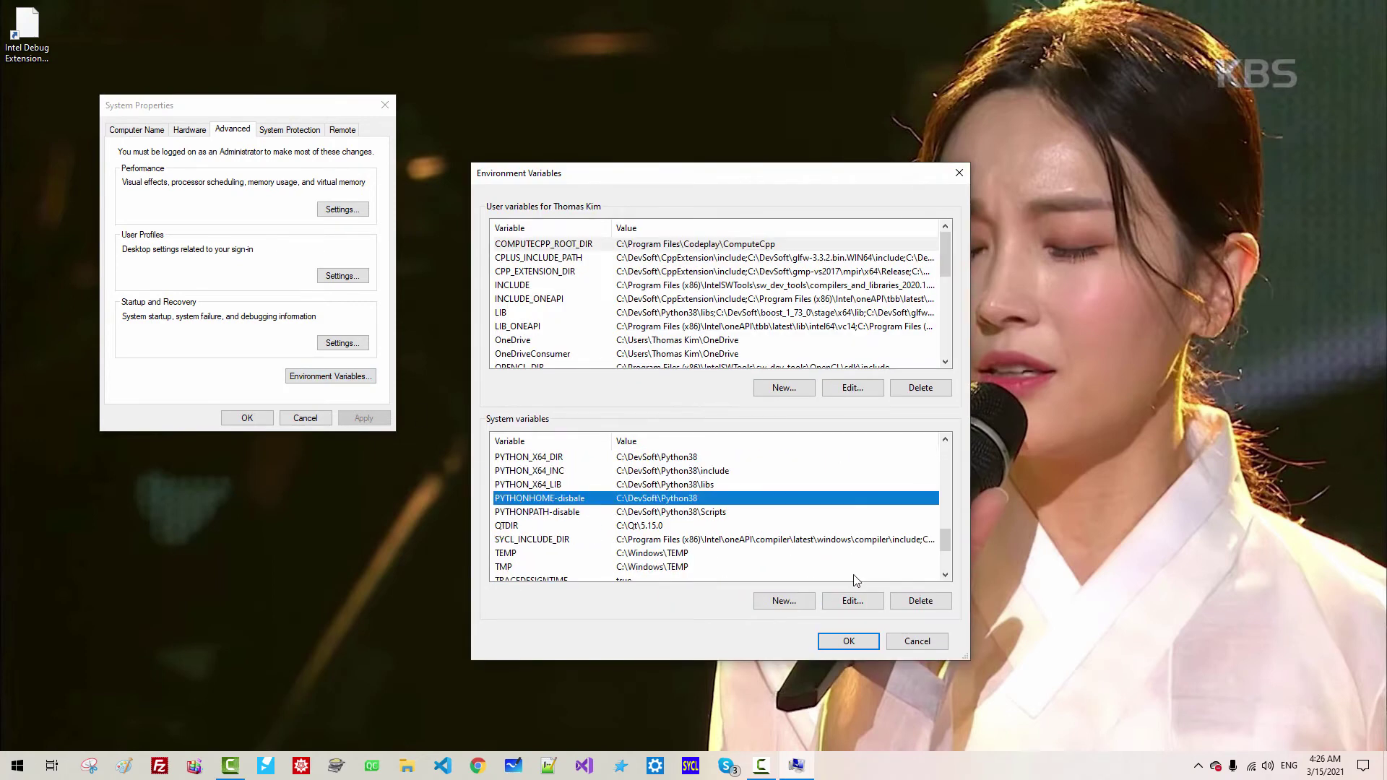
pyautogui.click(855, 606)
pyautogui.click(680, 361)
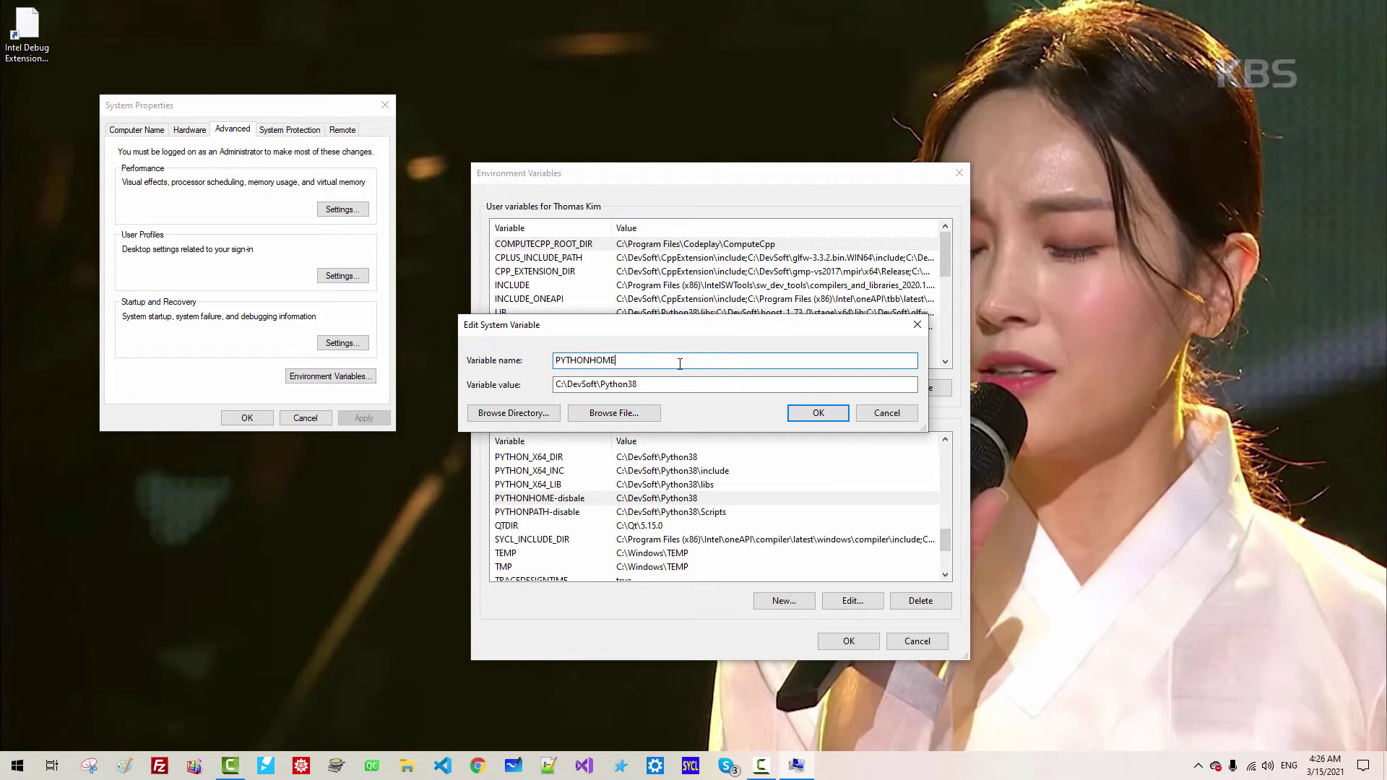
pyautogui.click(802, 411)
# - Rename the system variable PYTHONPATH-disable to PYTHONPATH and save the environment variable changes
pyautogui.click(824, 512)
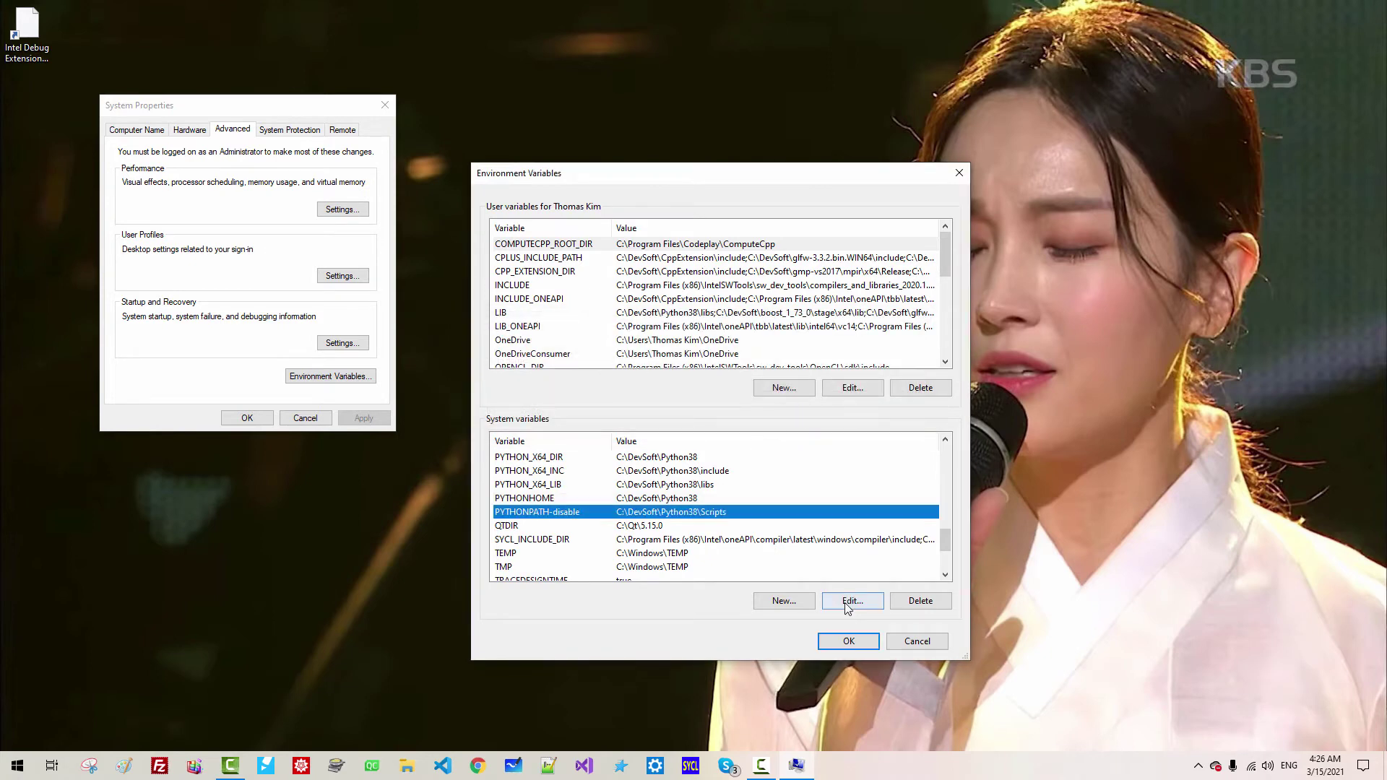
pyautogui.click(849, 606)
pyautogui.click(719, 362)
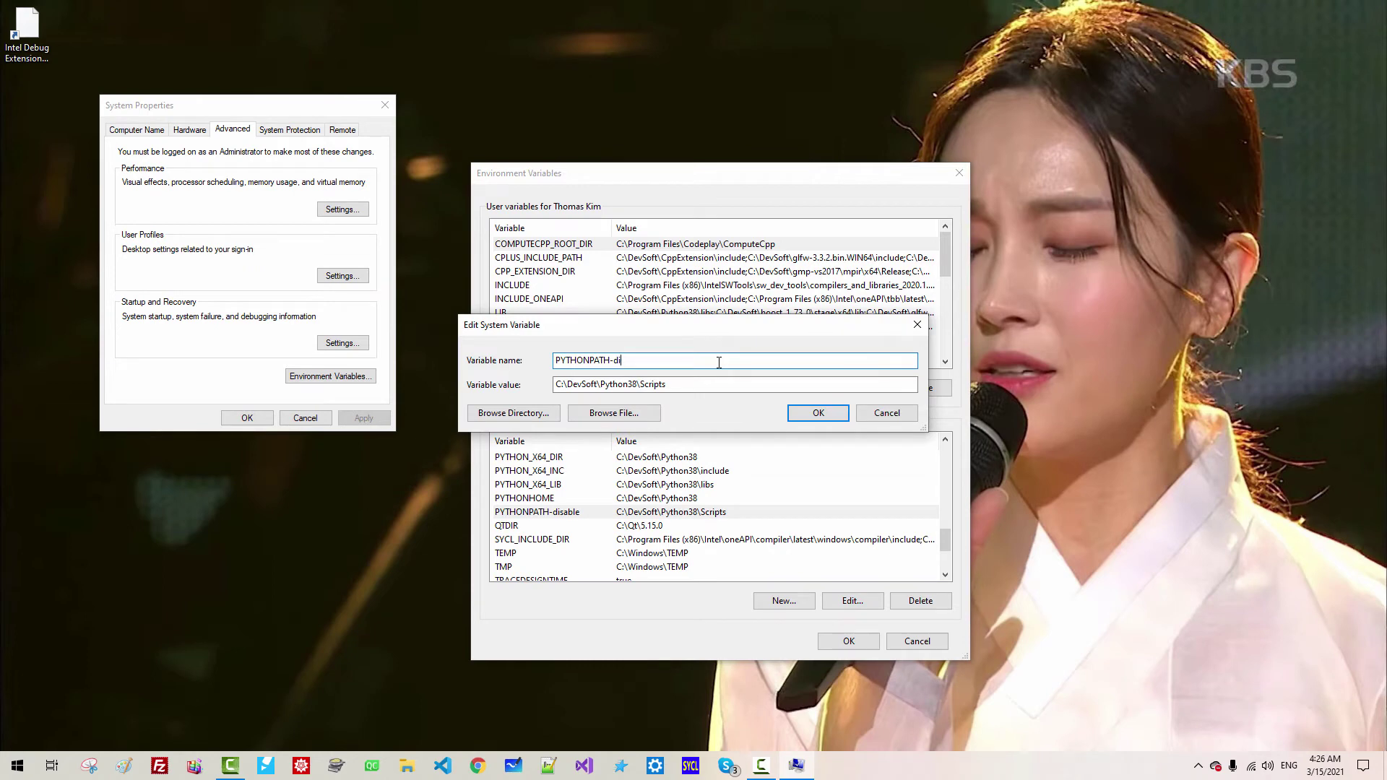
pyautogui.click(815, 413)
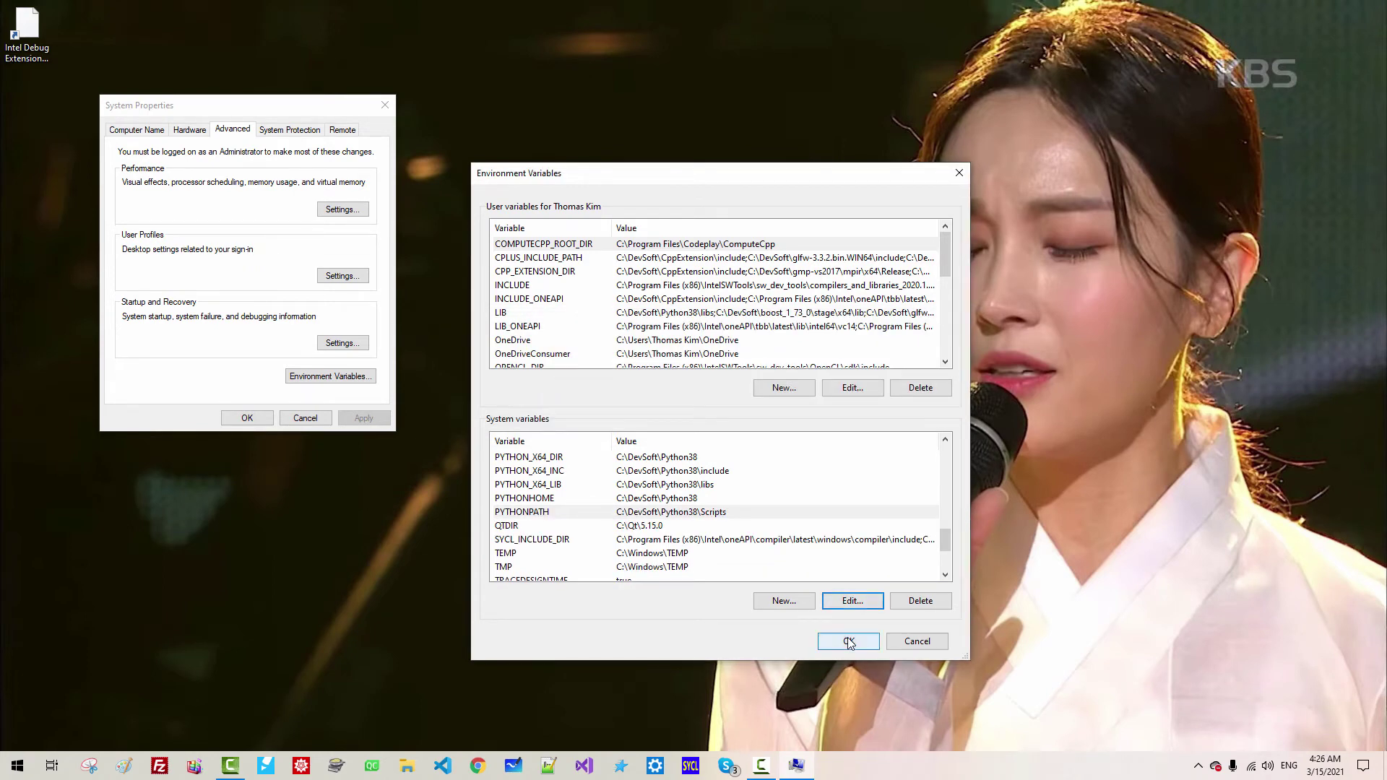
pyautogui.click(836, 637)
pyautogui.click(253, 422)
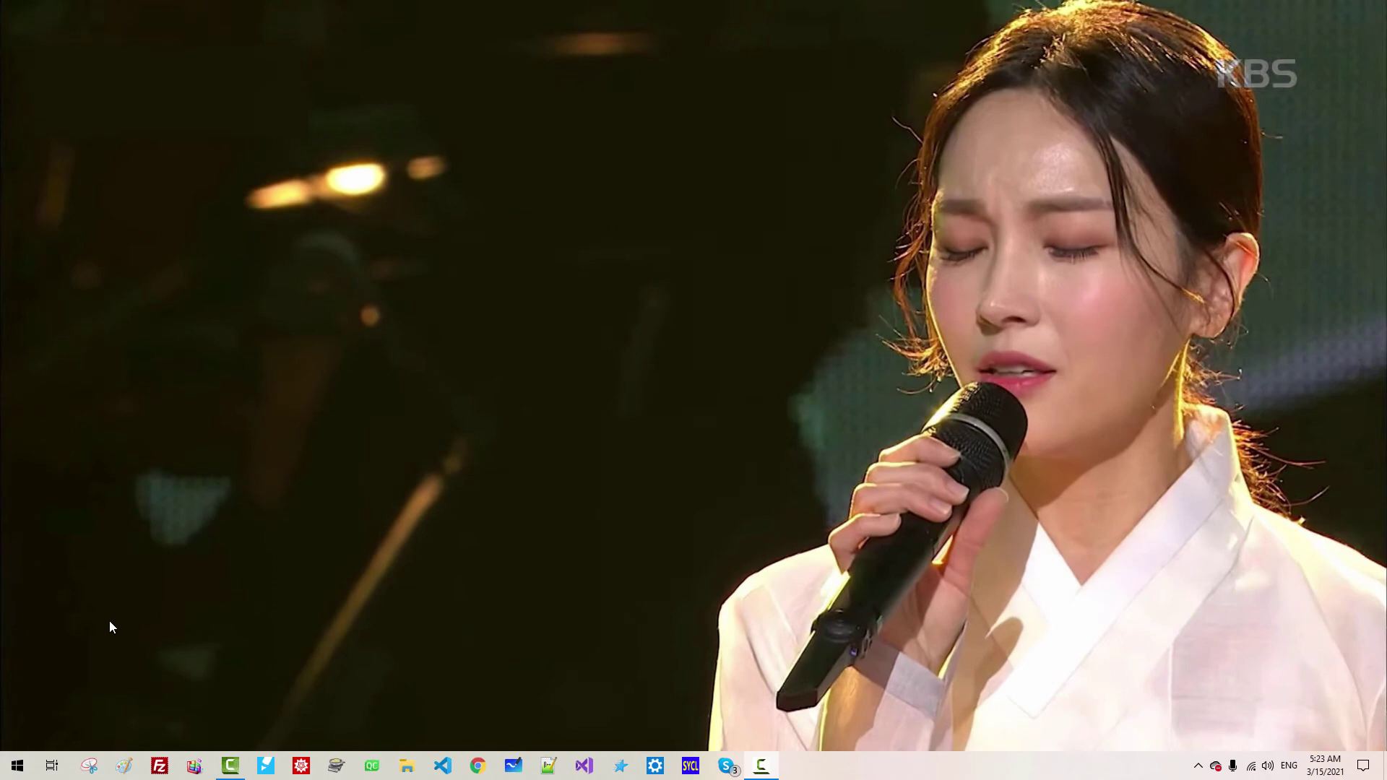
# - Reopen the Environment Variables dialog by searching Windows for "environ", and enlarge the dialog
pyautogui.rightClick(17, 766)
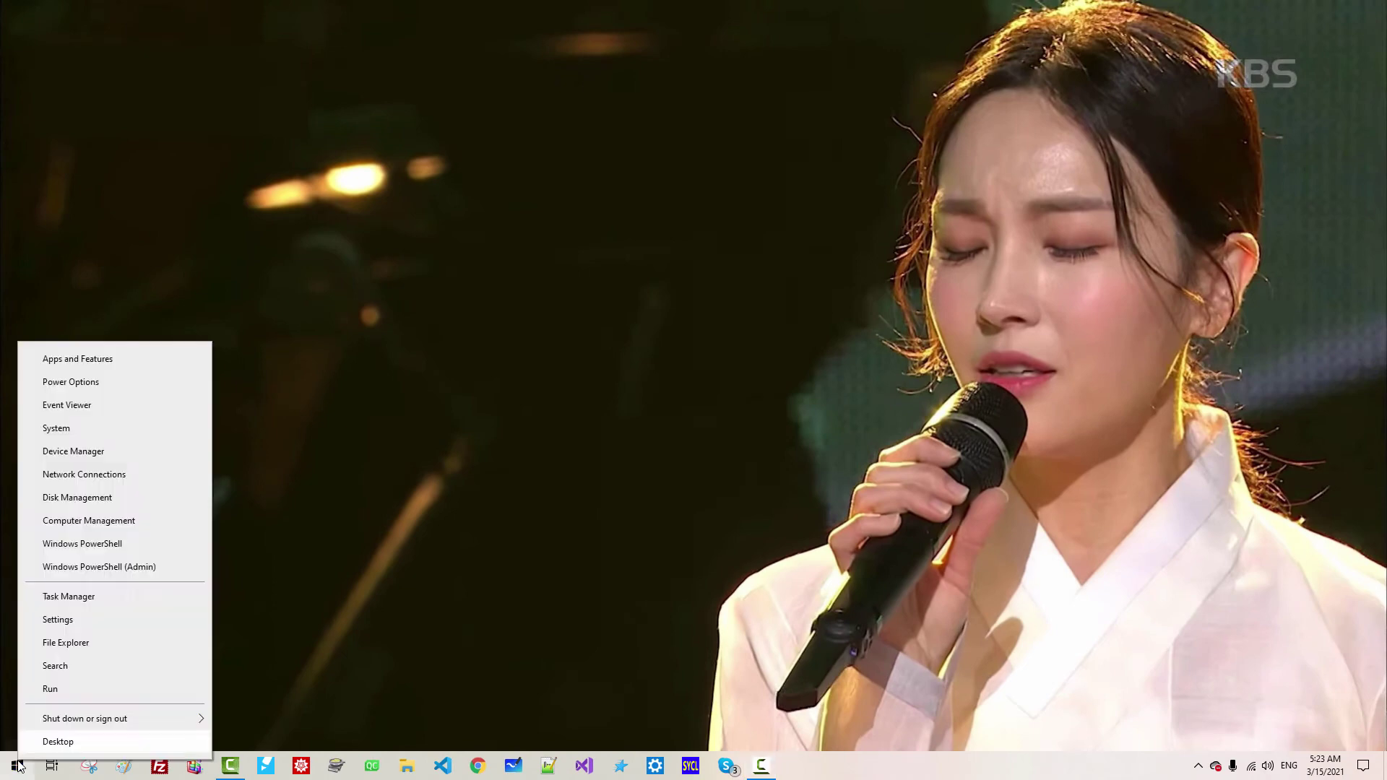
pyautogui.click(67, 672)
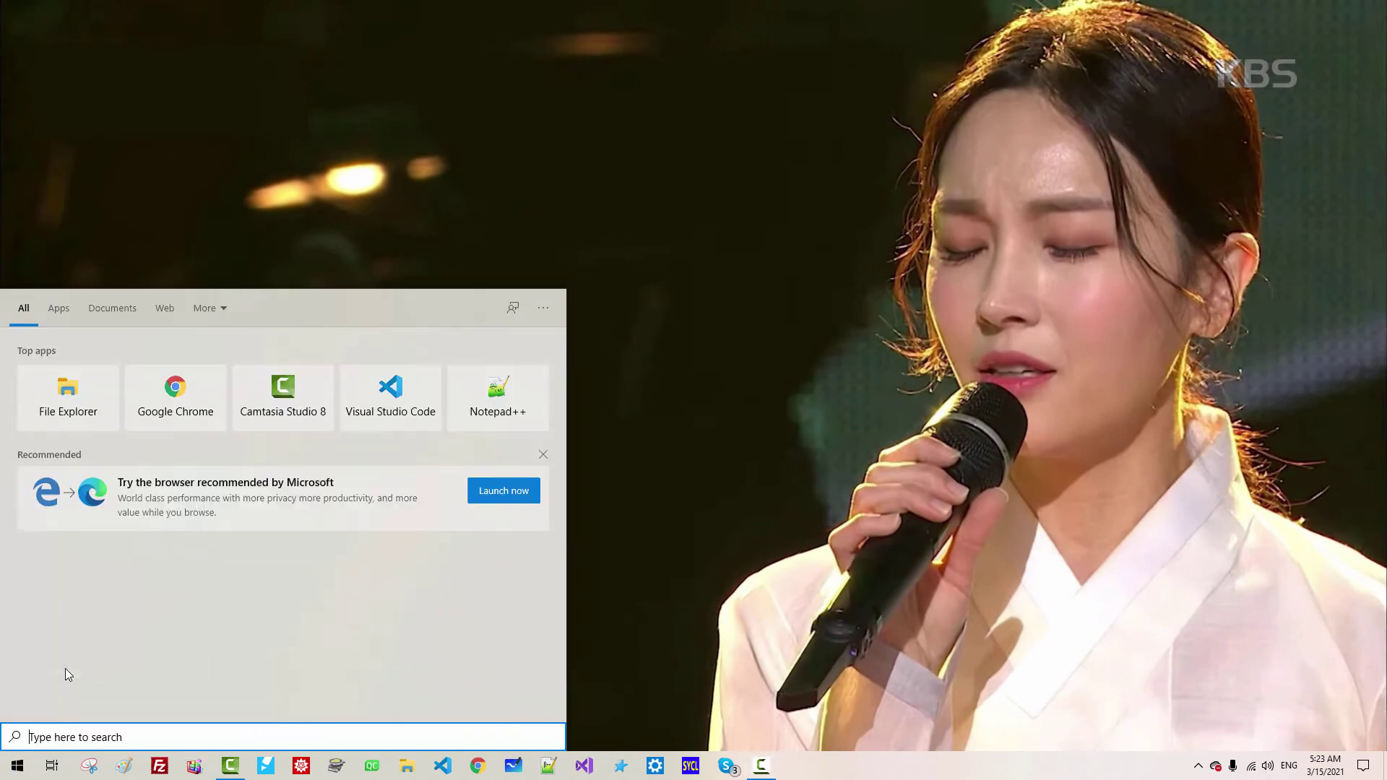
pyautogui.write('environ')
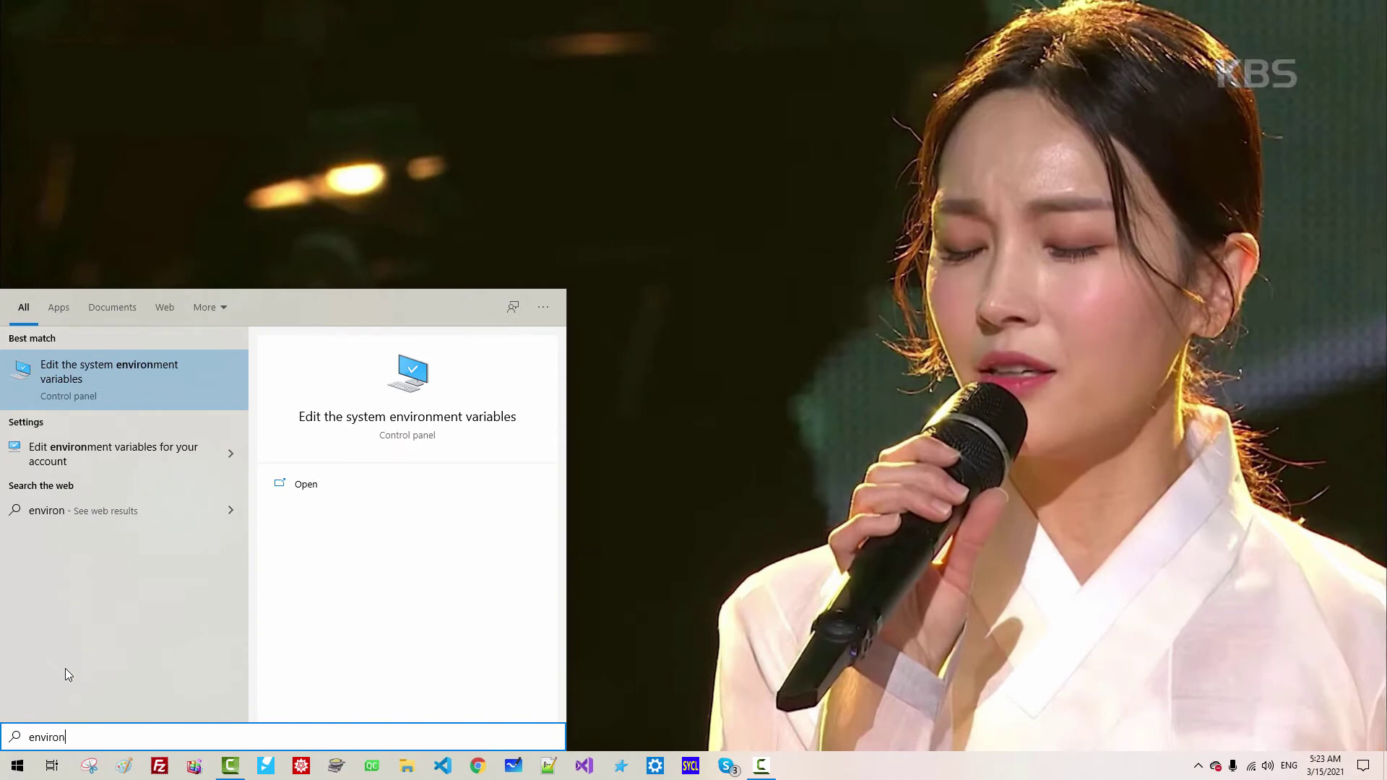
pyautogui.click(133, 376)
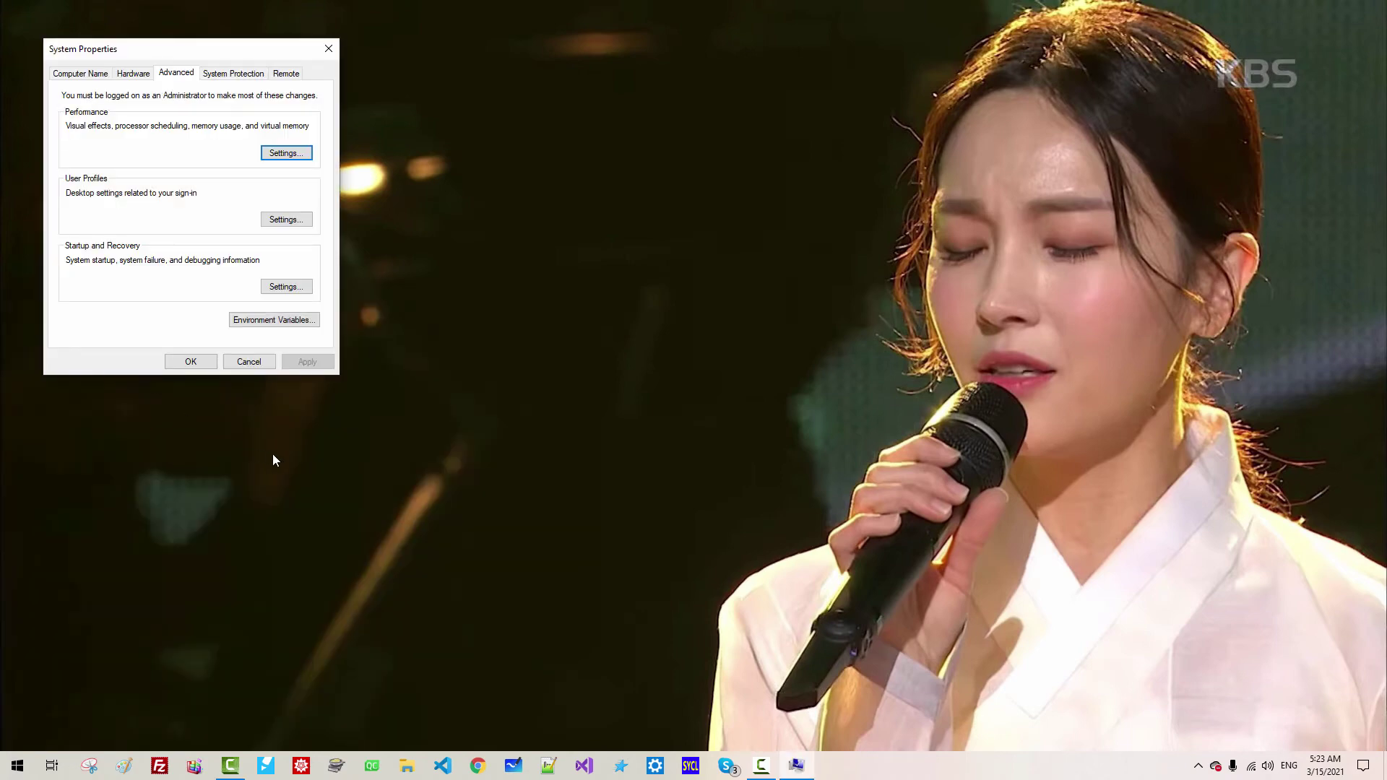
pyautogui.click(278, 325)
pyautogui.moveTo(912, 580); pyautogui.dragTo(1060, 750)
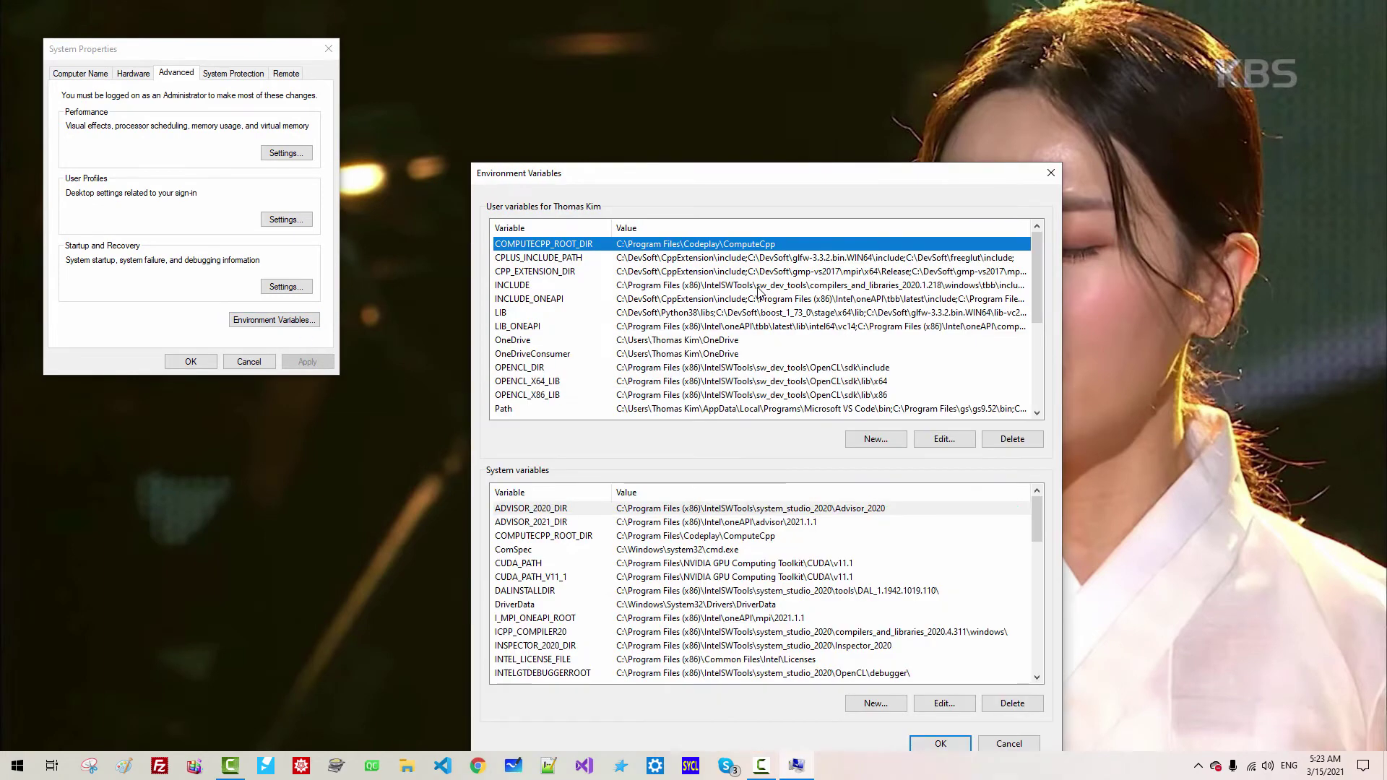
# - In the user variable INCLUDE, replace the old TBB include entry with C:\Program Files (x86)\IntelSWTools\system_studio_2020\compilers_and_libraries_2020.4.311\windows\tbb\include
pyautogui.click(758, 286)
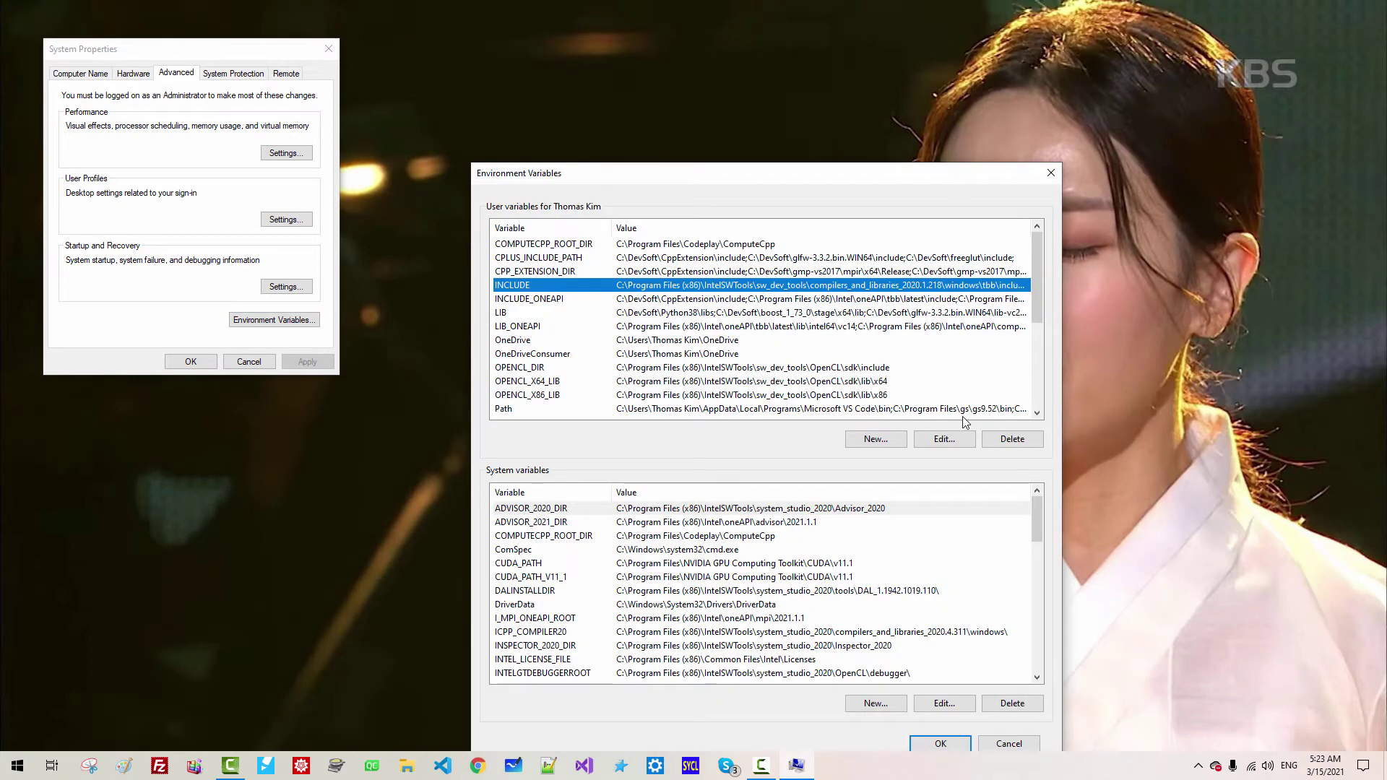
pyautogui.click(946, 439)
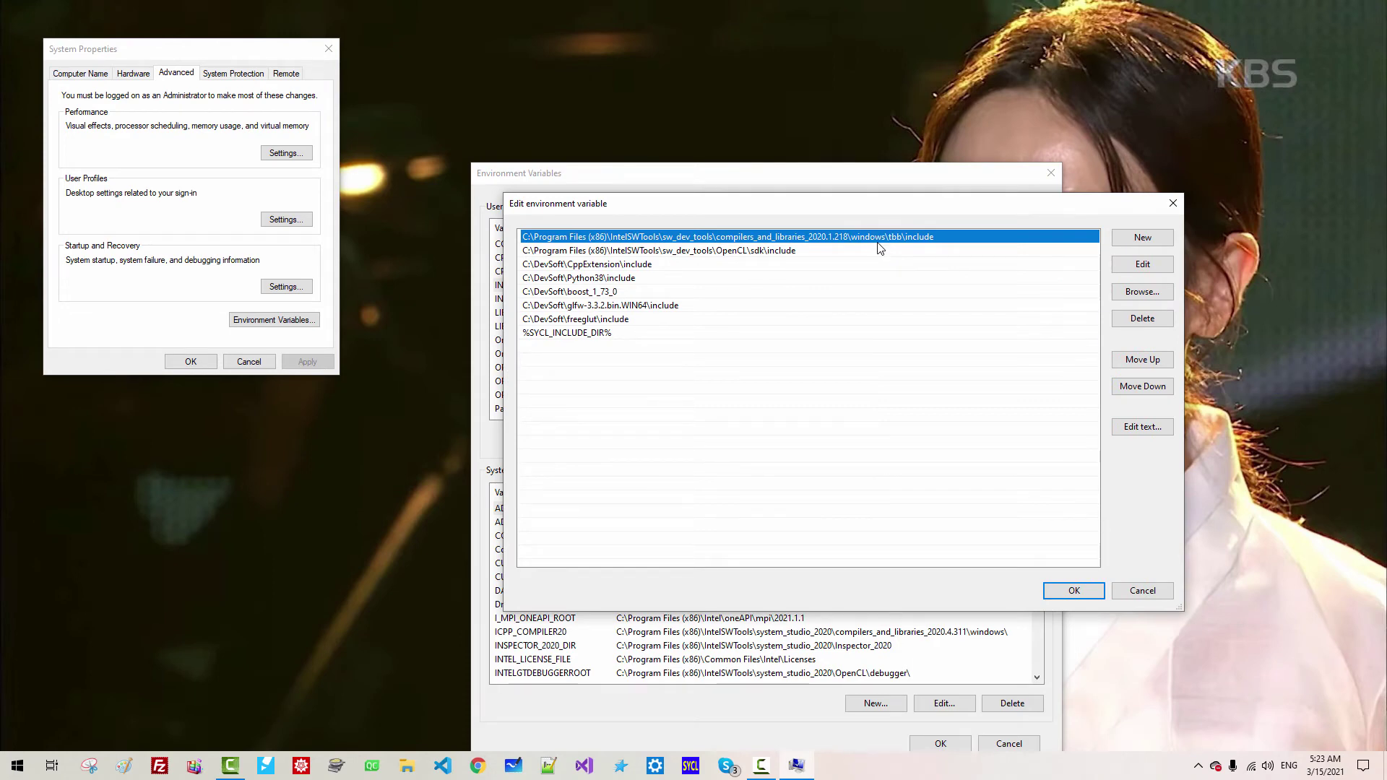
pyautogui.click(1142, 292)
pyautogui.click(596, 372)
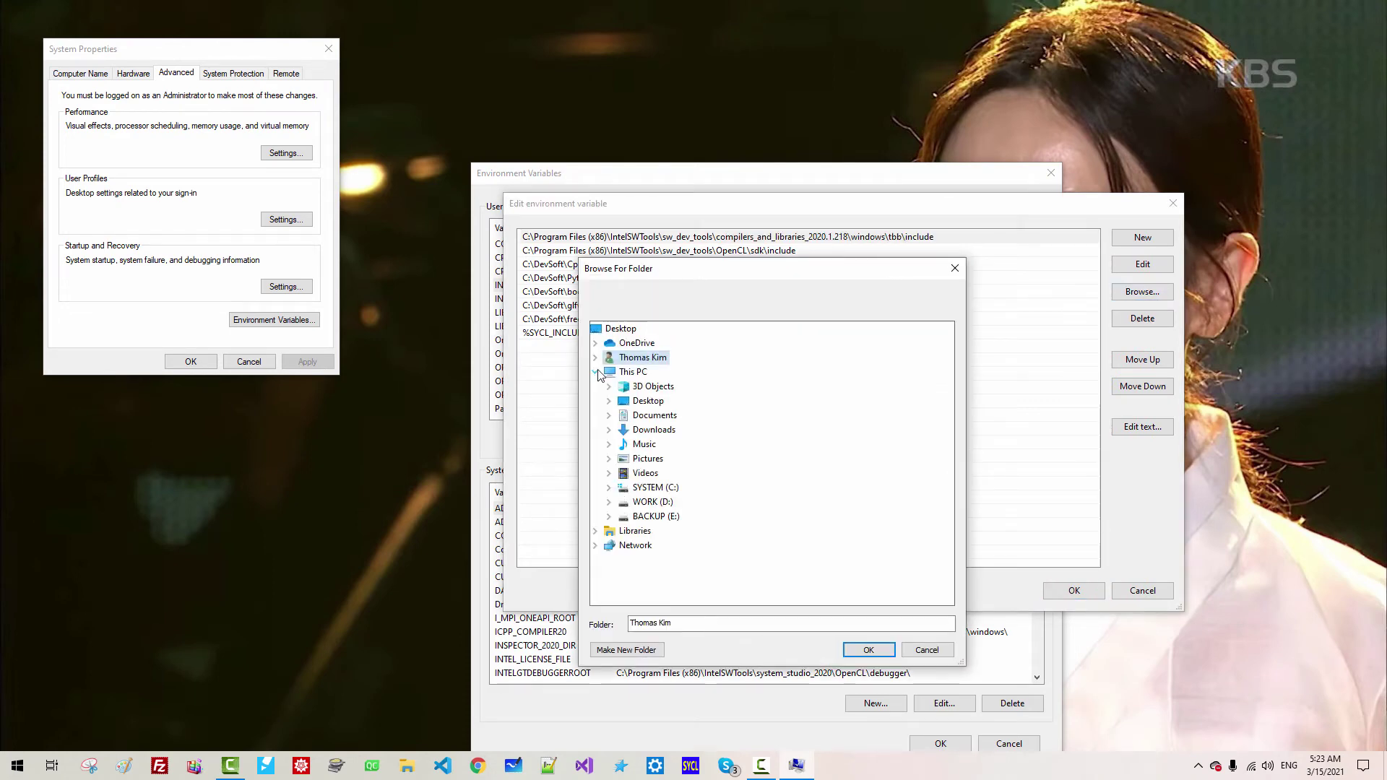
pyautogui.click(609, 487)
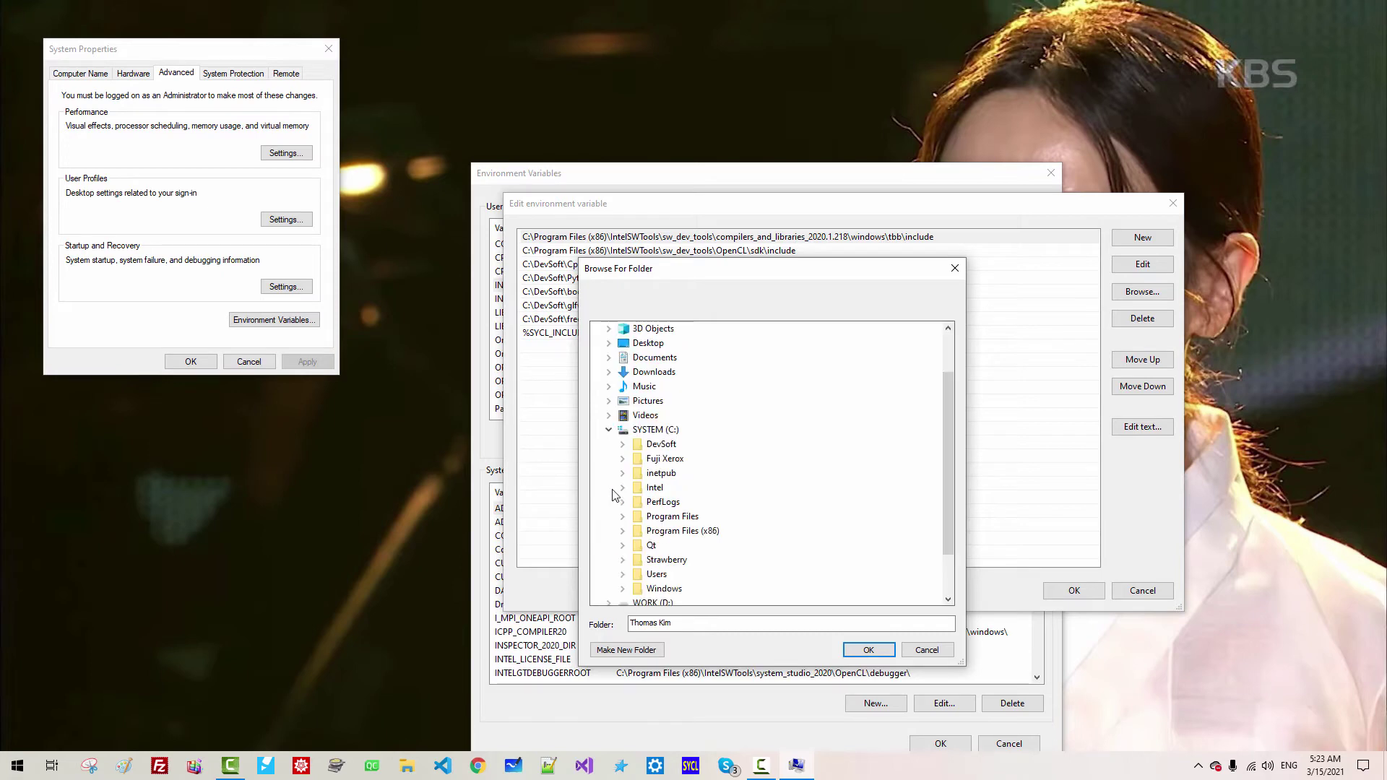
pyautogui.click(623, 532)
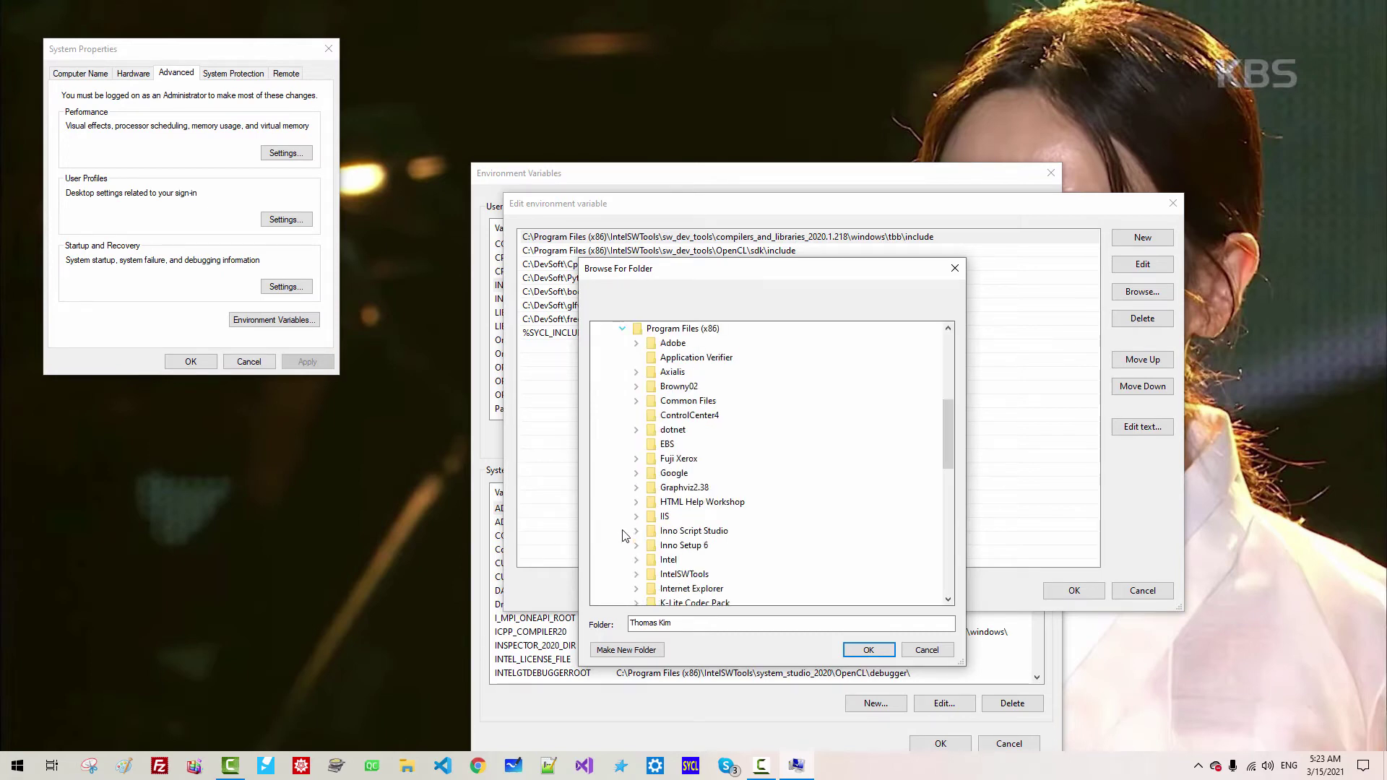
pyautogui.click(637, 574)
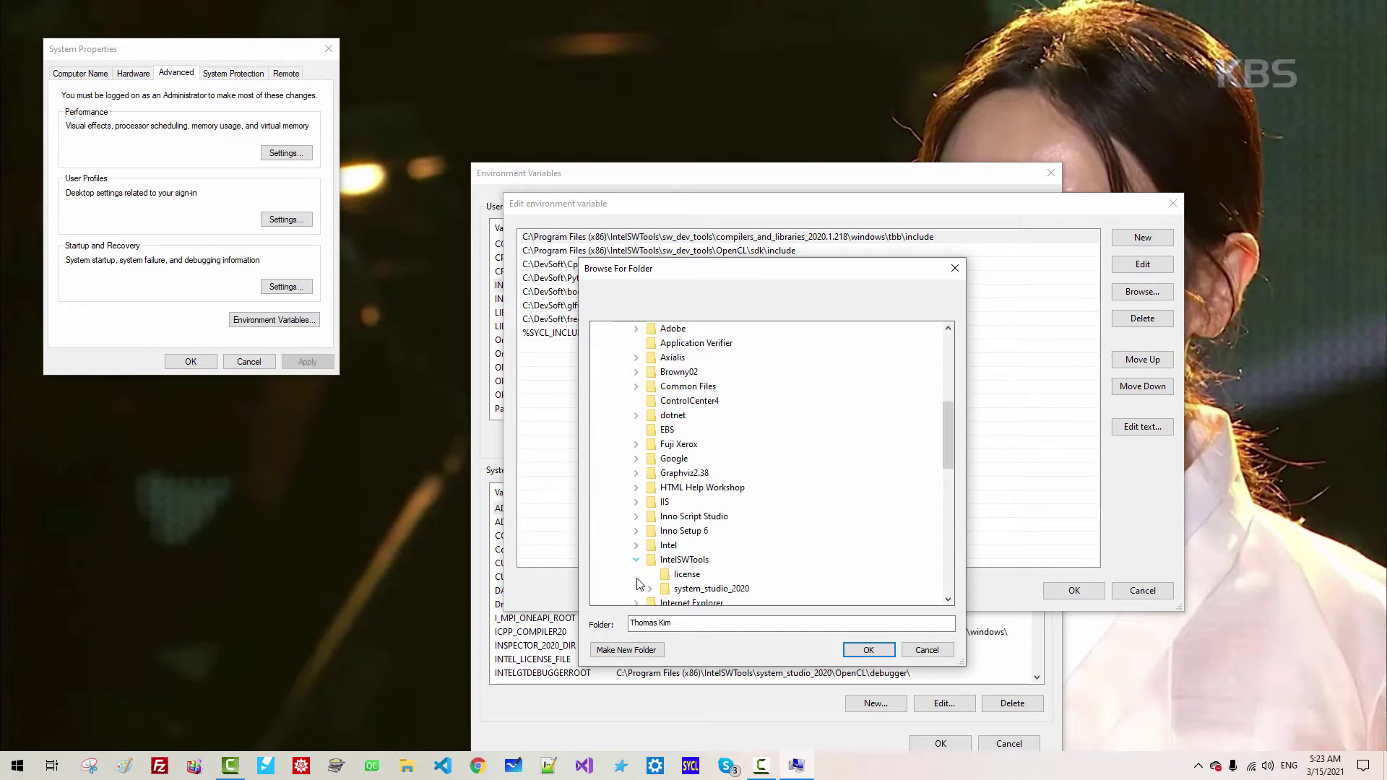
pyautogui.click(650, 588)
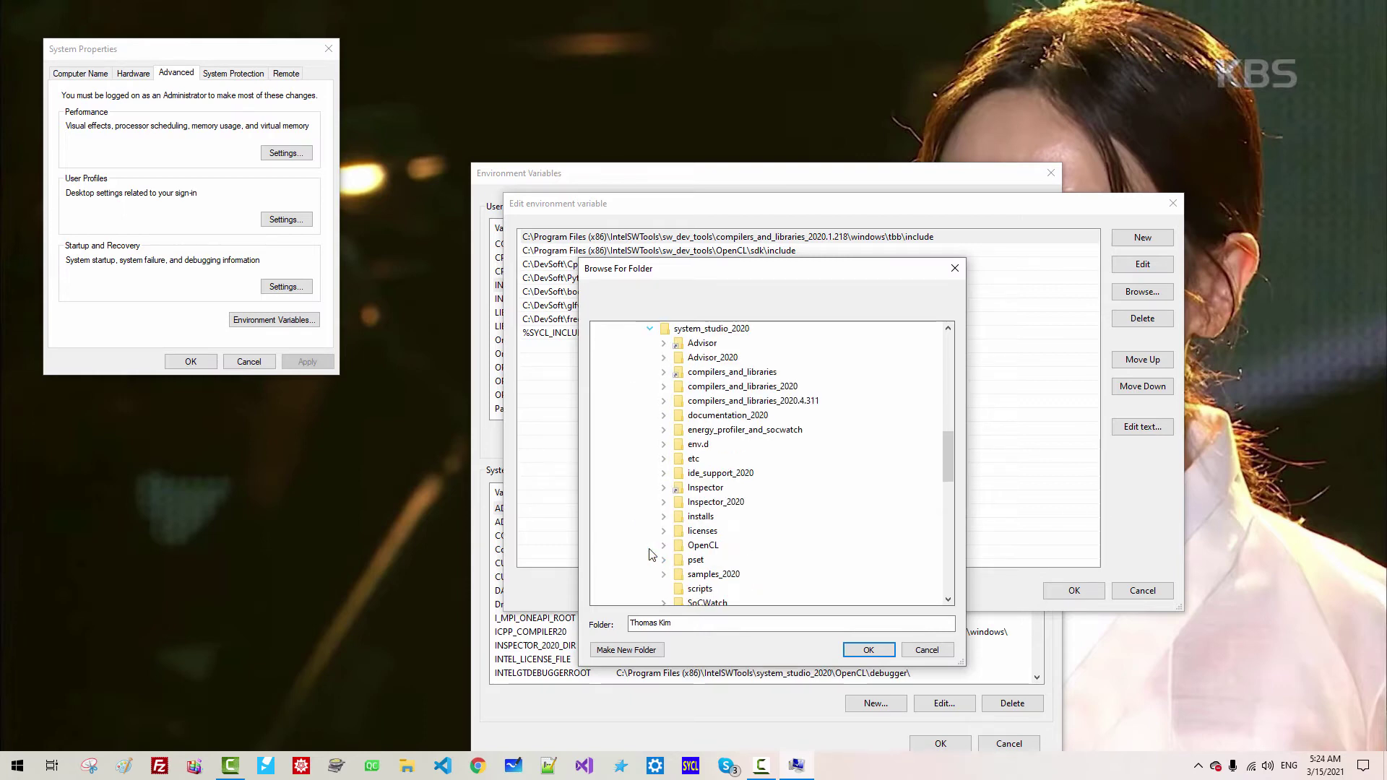
pyautogui.scroll(-2, 650, 554)
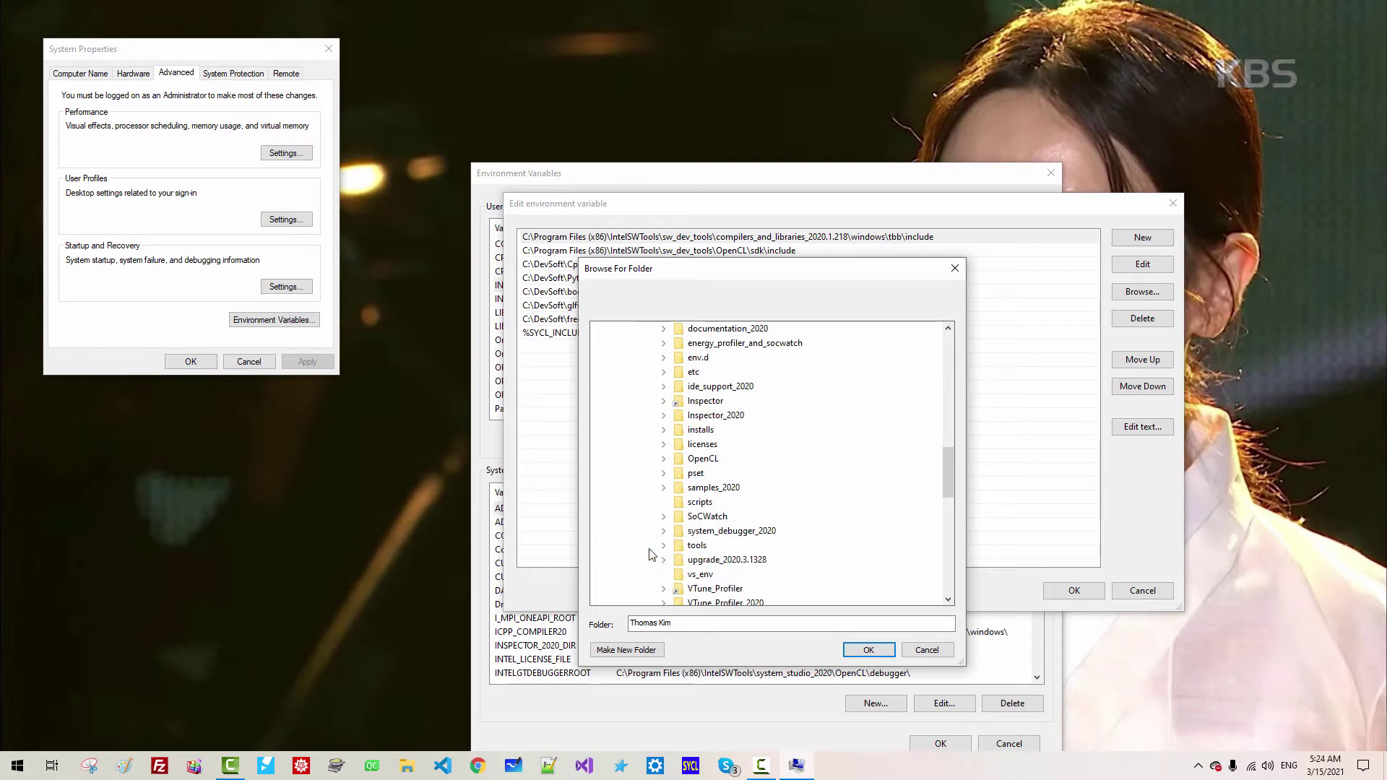
pyautogui.scroll(3, 649, 553)
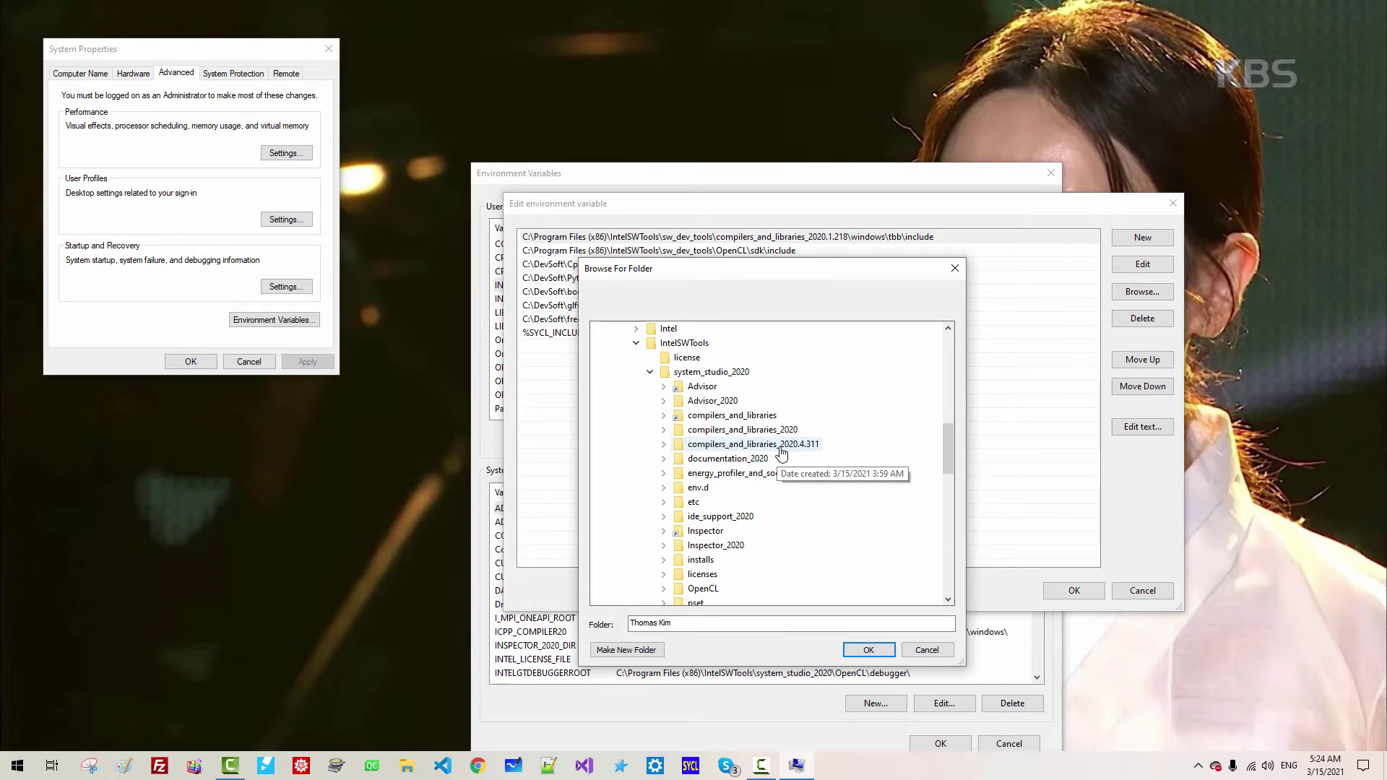
pyautogui.doubleClick(780, 446)
pyautogui.doubleClick(724, 489)
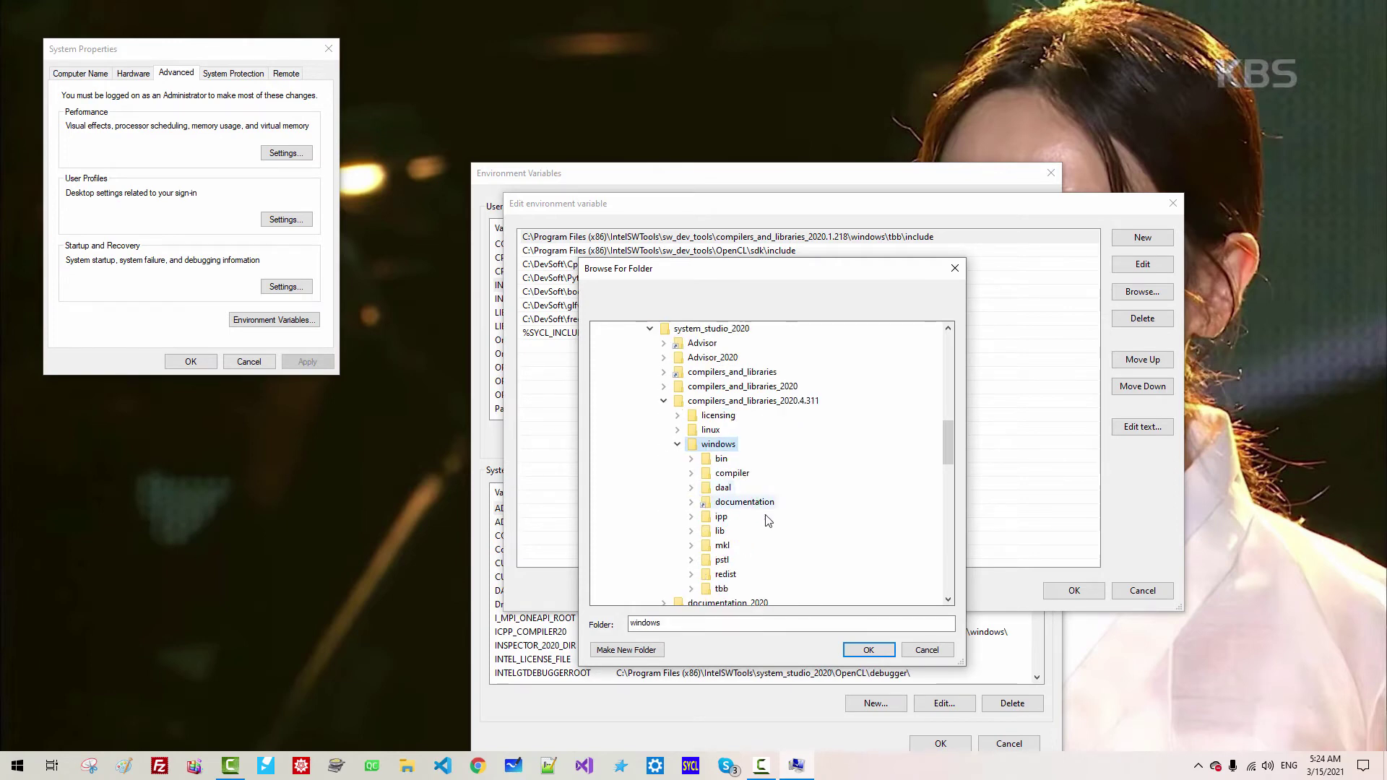
pyautogui.click(694, 588)
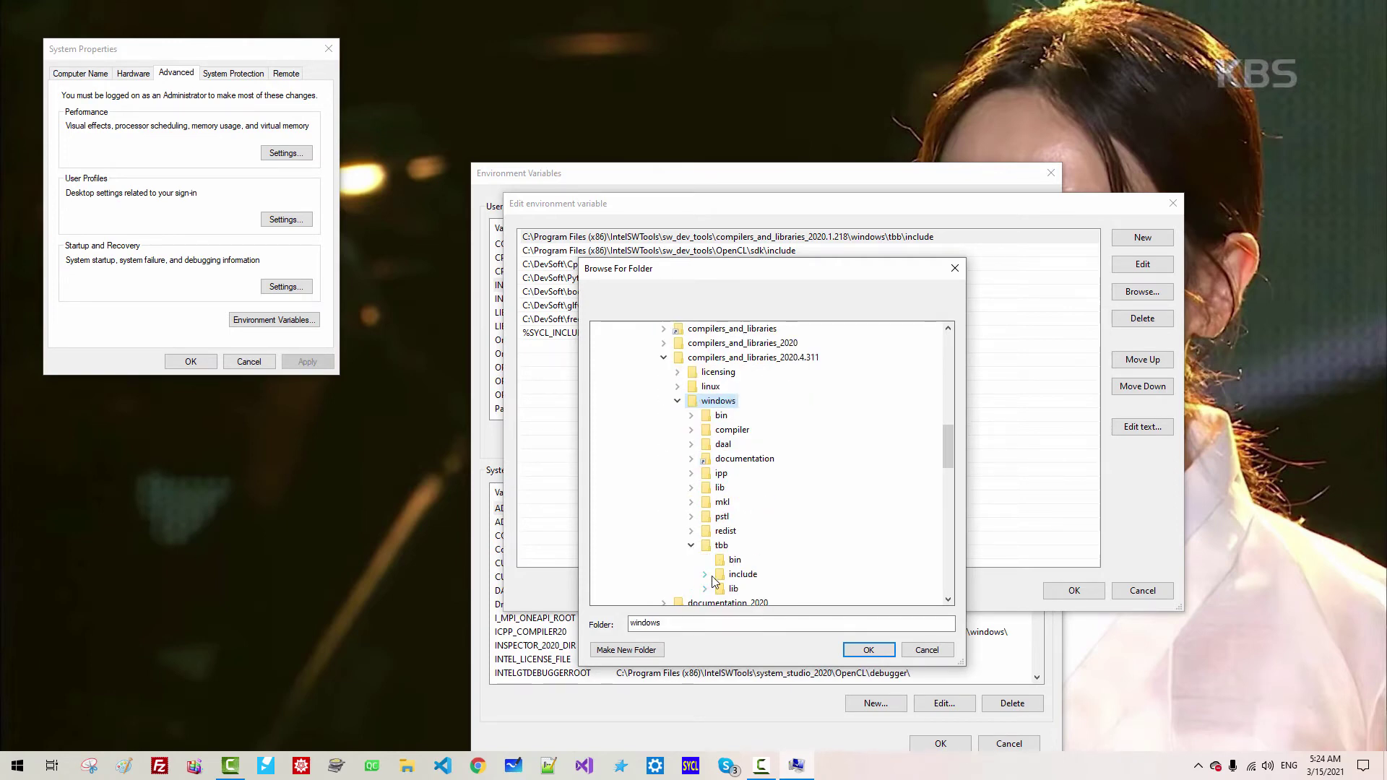
pyautogui.doubleClick(717, 576)
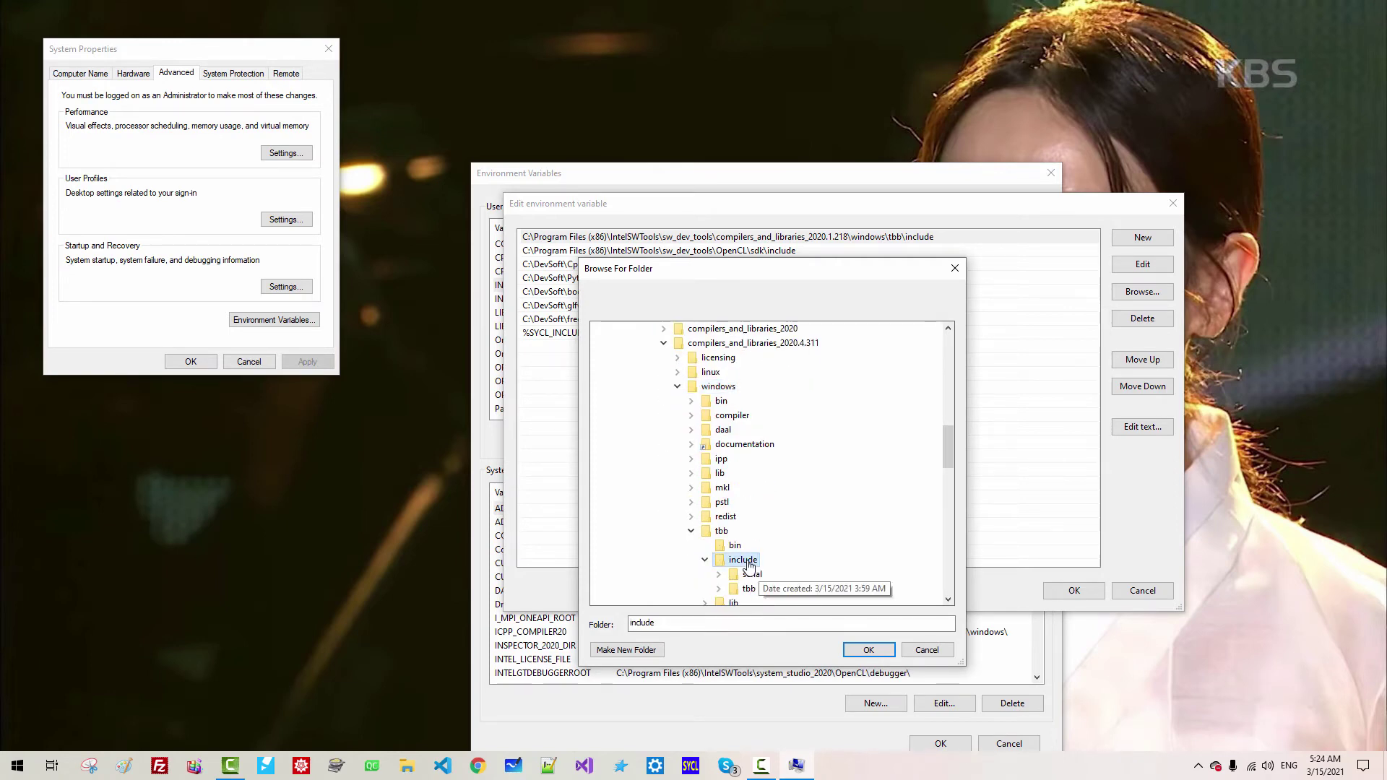
pyautogui.click(869, 651)
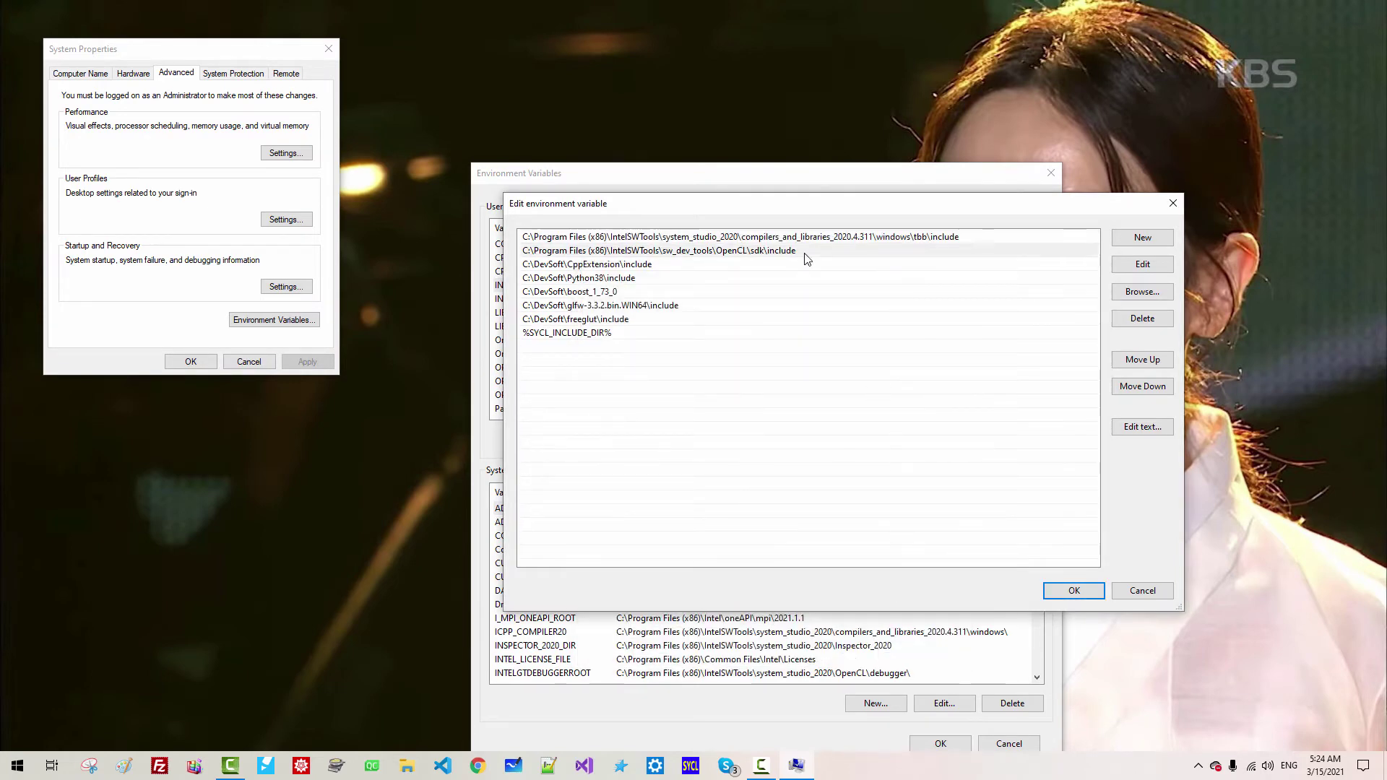
# - Replace the old OpenCL entry of INCLUDE with the folder C:\Program Files (x86)\IntelSWTools\system_studio_2020\OpenCL\sdk\include
pyautogui.click(804, 252)
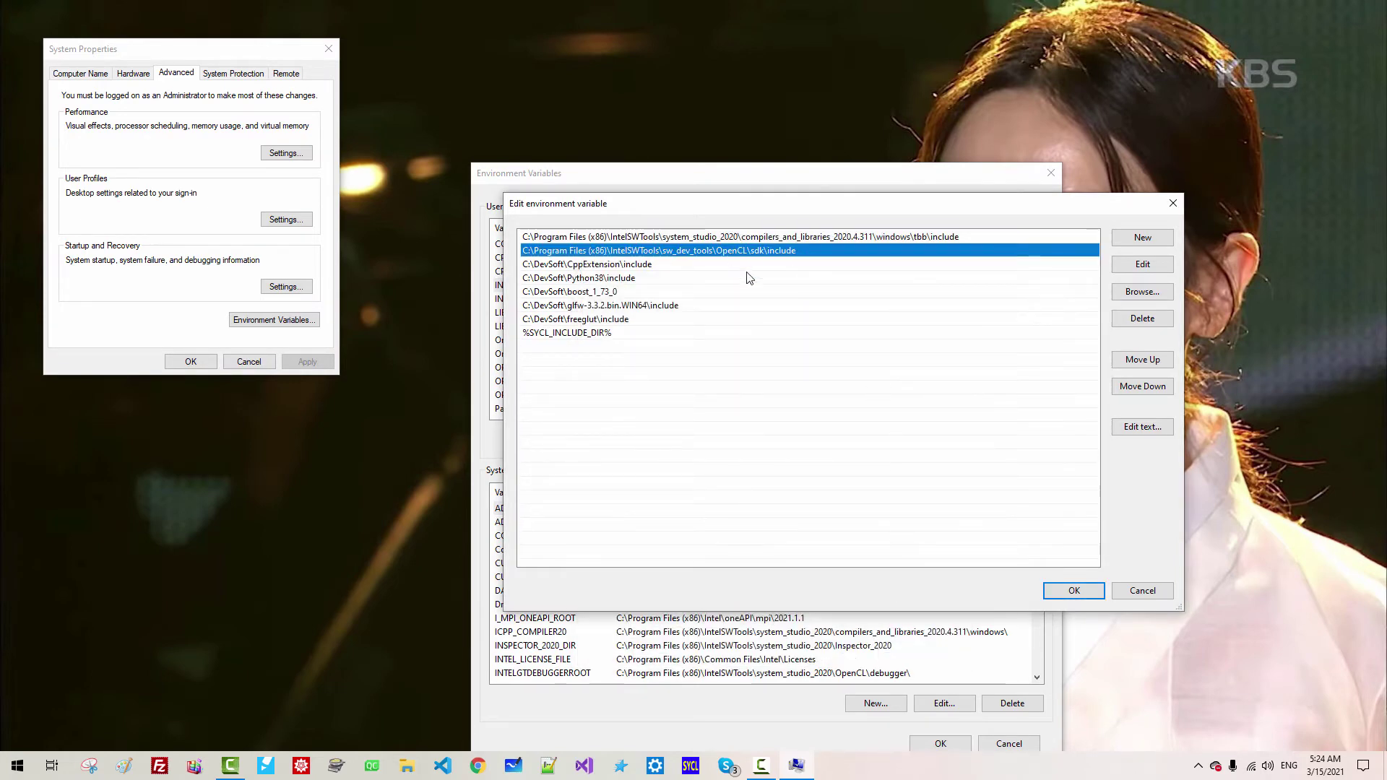
pyautogui.click(1143, 291)
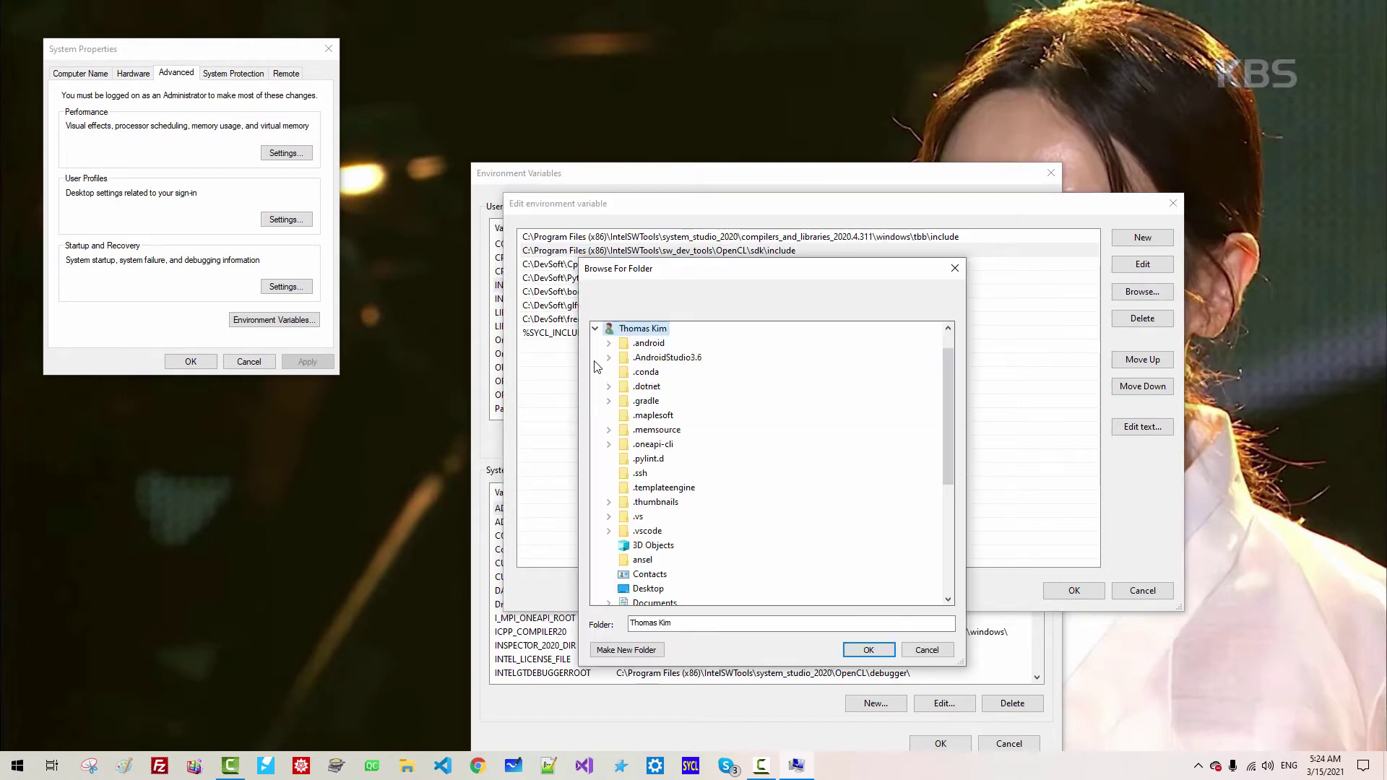
pyautogui.scroll(-7, 597, 368)
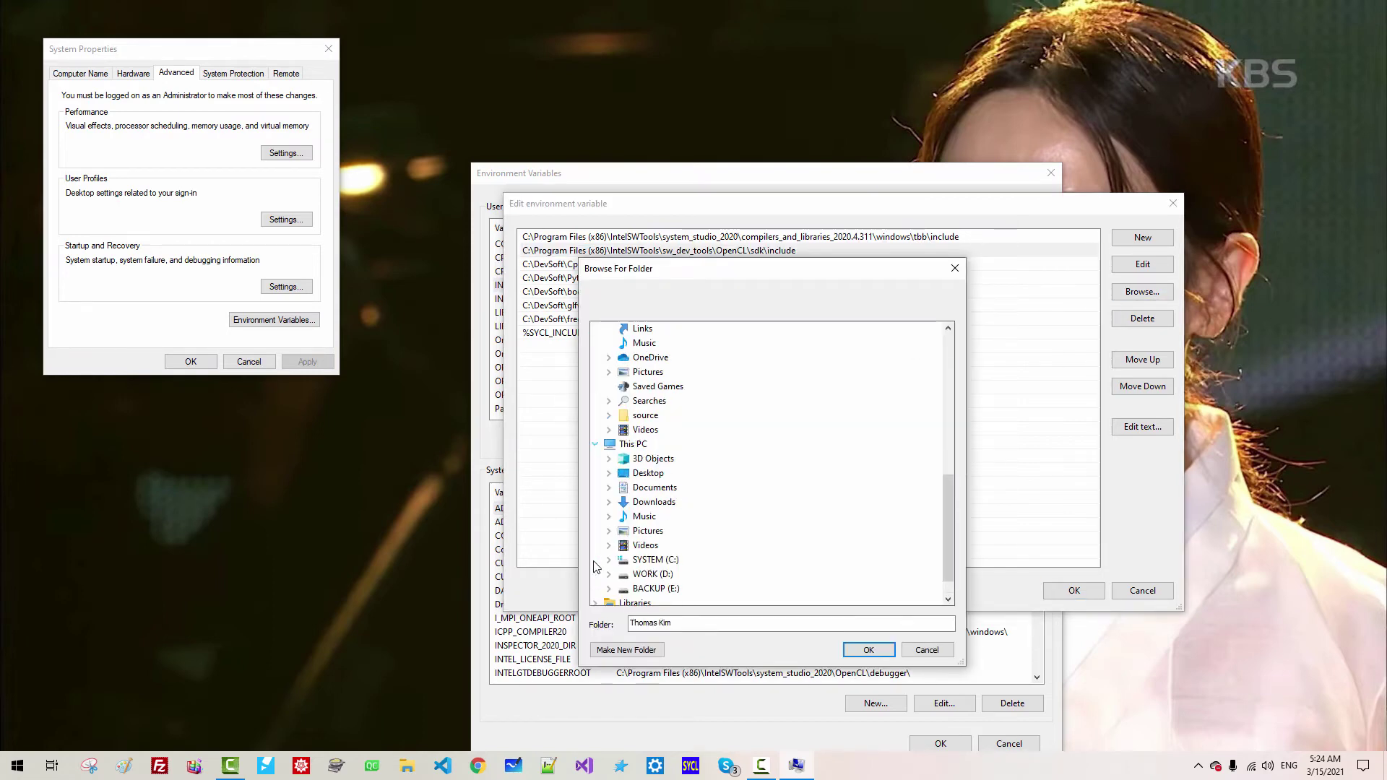
pyautogui.click(608, 561)
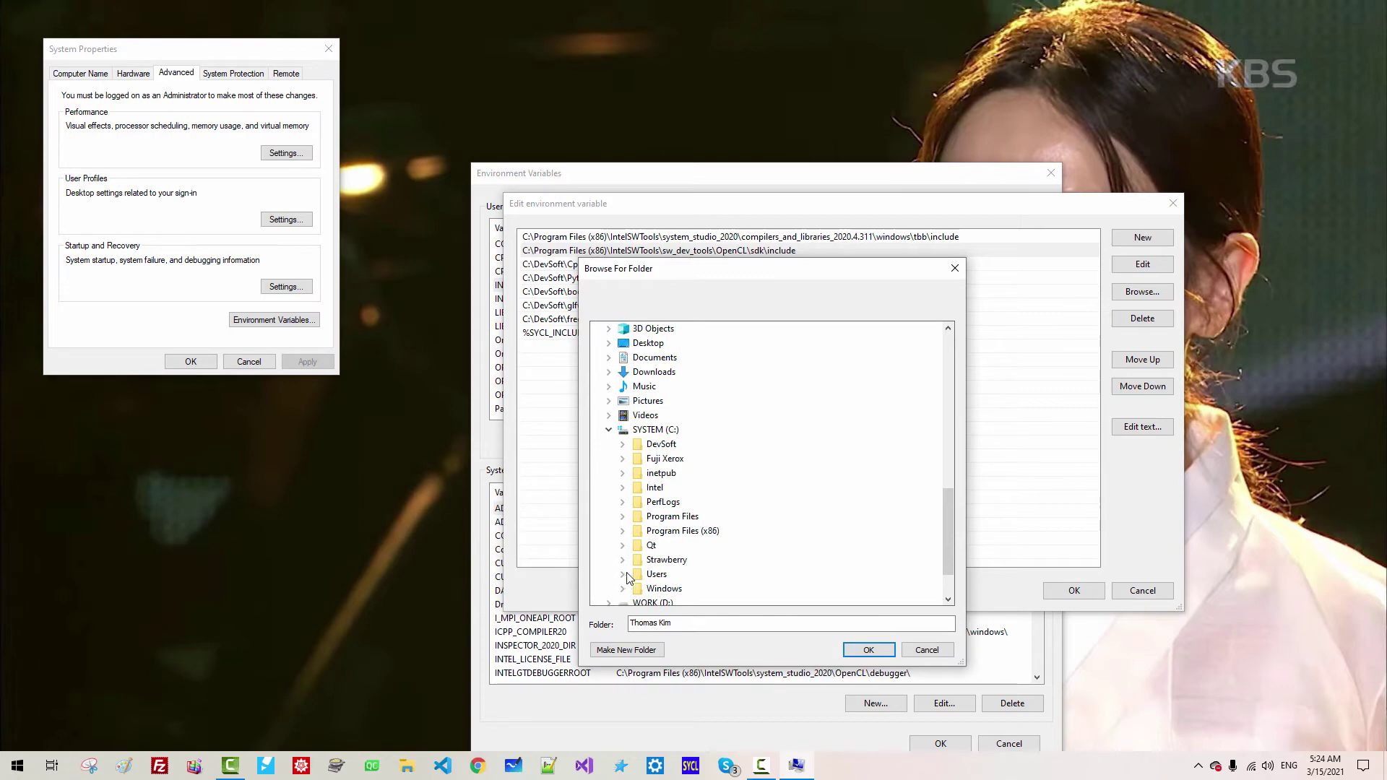
pyautogui.click(622, 532)
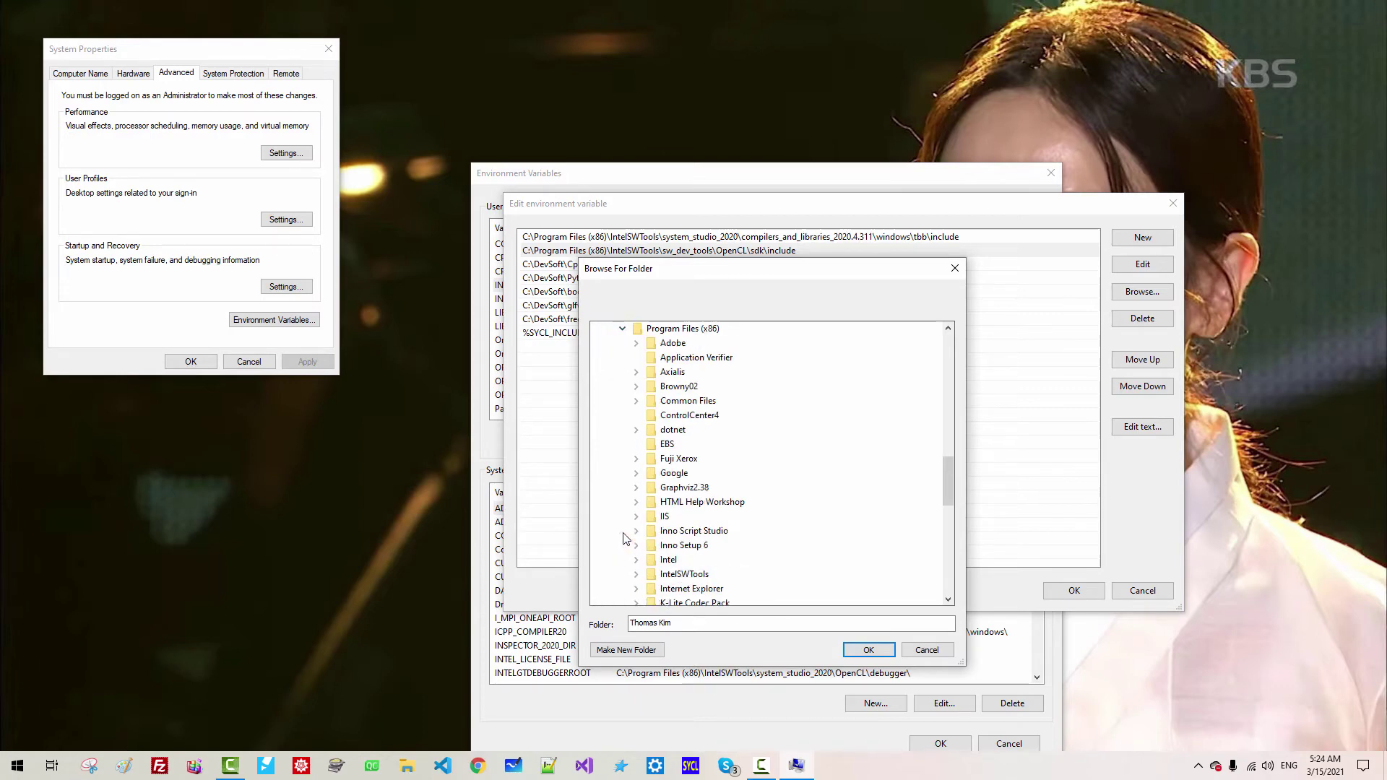
pyautogui.click(637, 574)
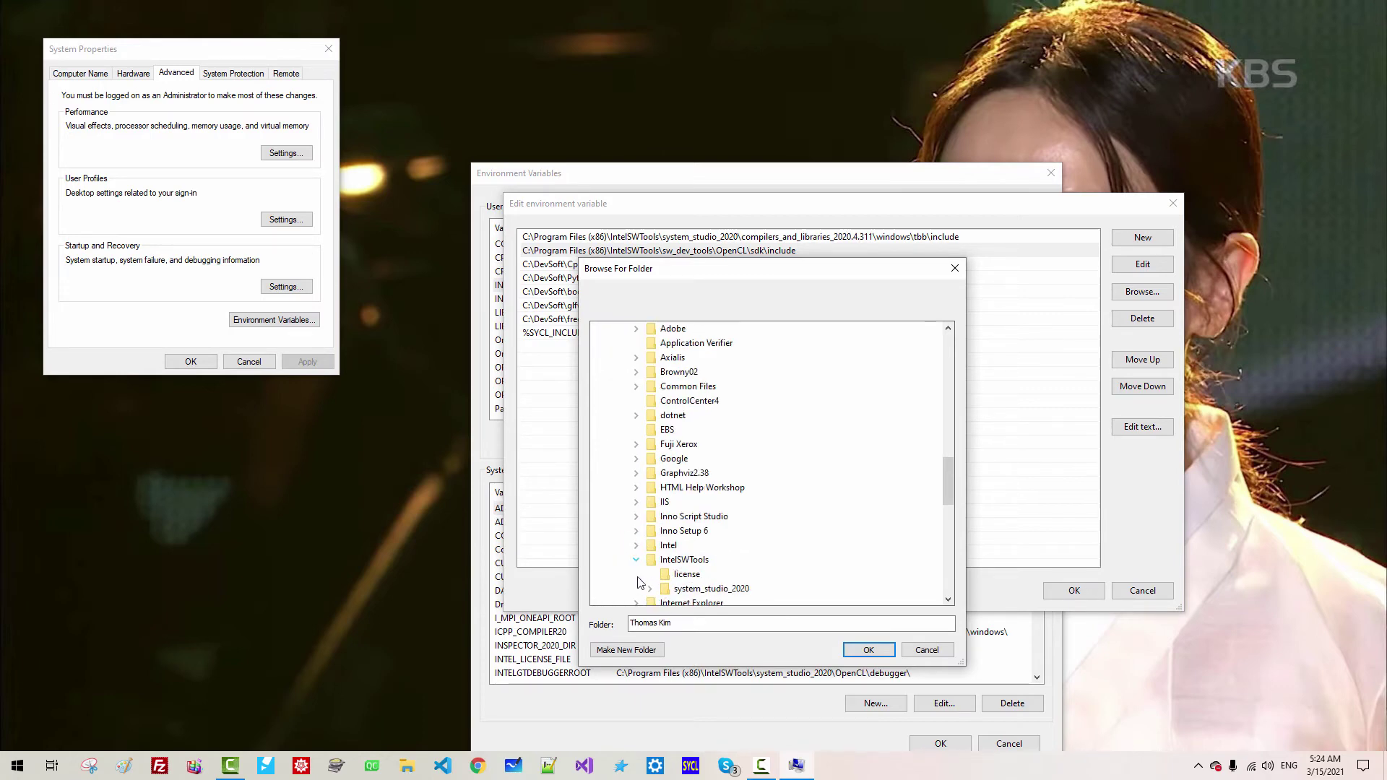
pyautogui.scroll(-2, 639, 583)
pyautogui.click(653, 508)
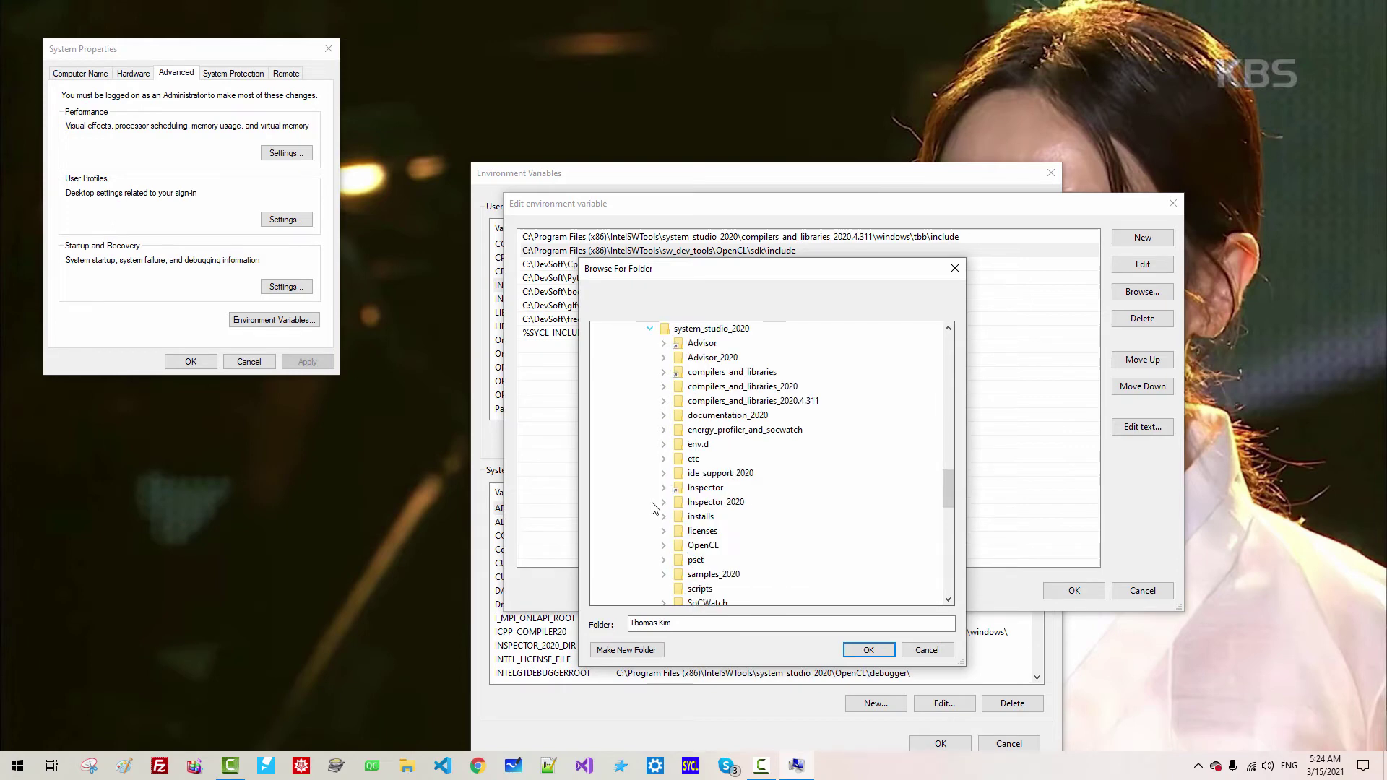
pyautogui.click(664, 546)
pyautogui.scroll(-1, 662, 553)
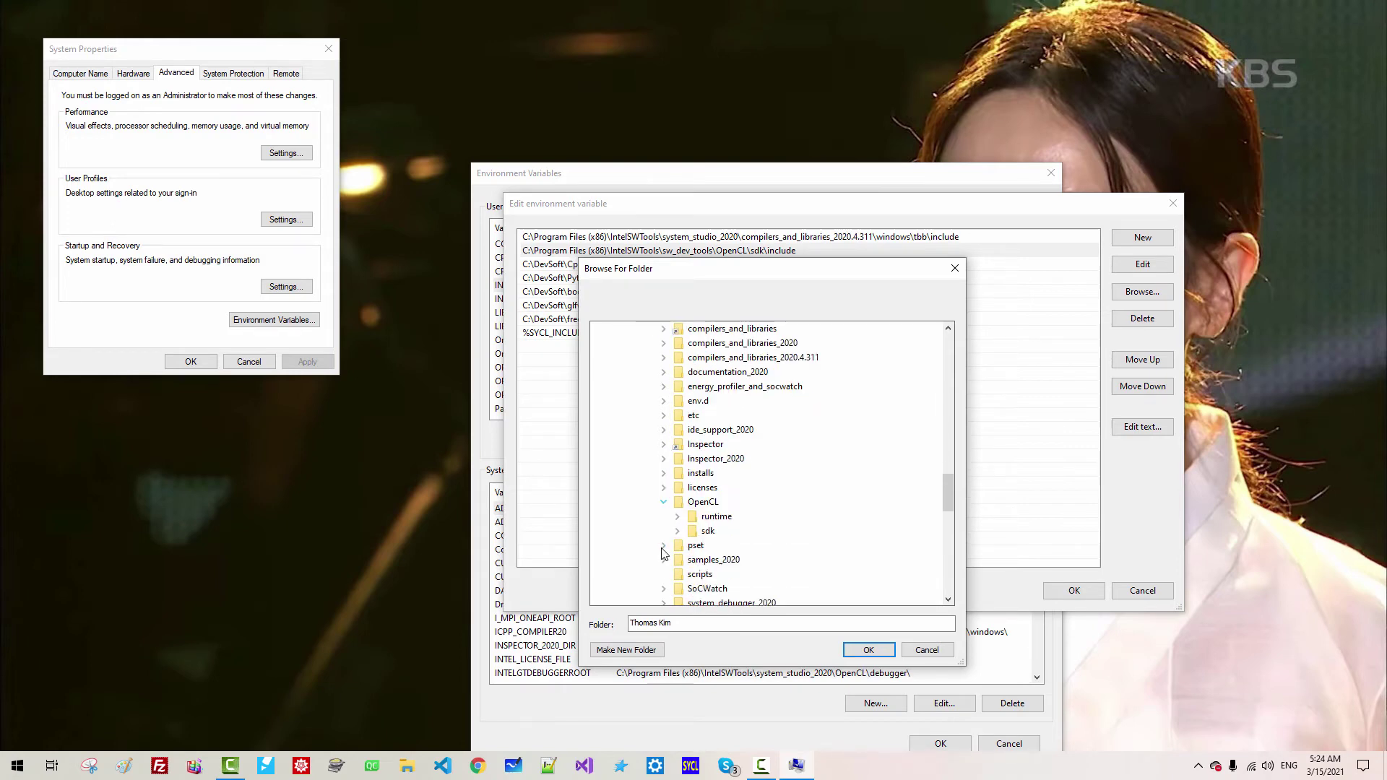
pyautogui.click(678, 532)
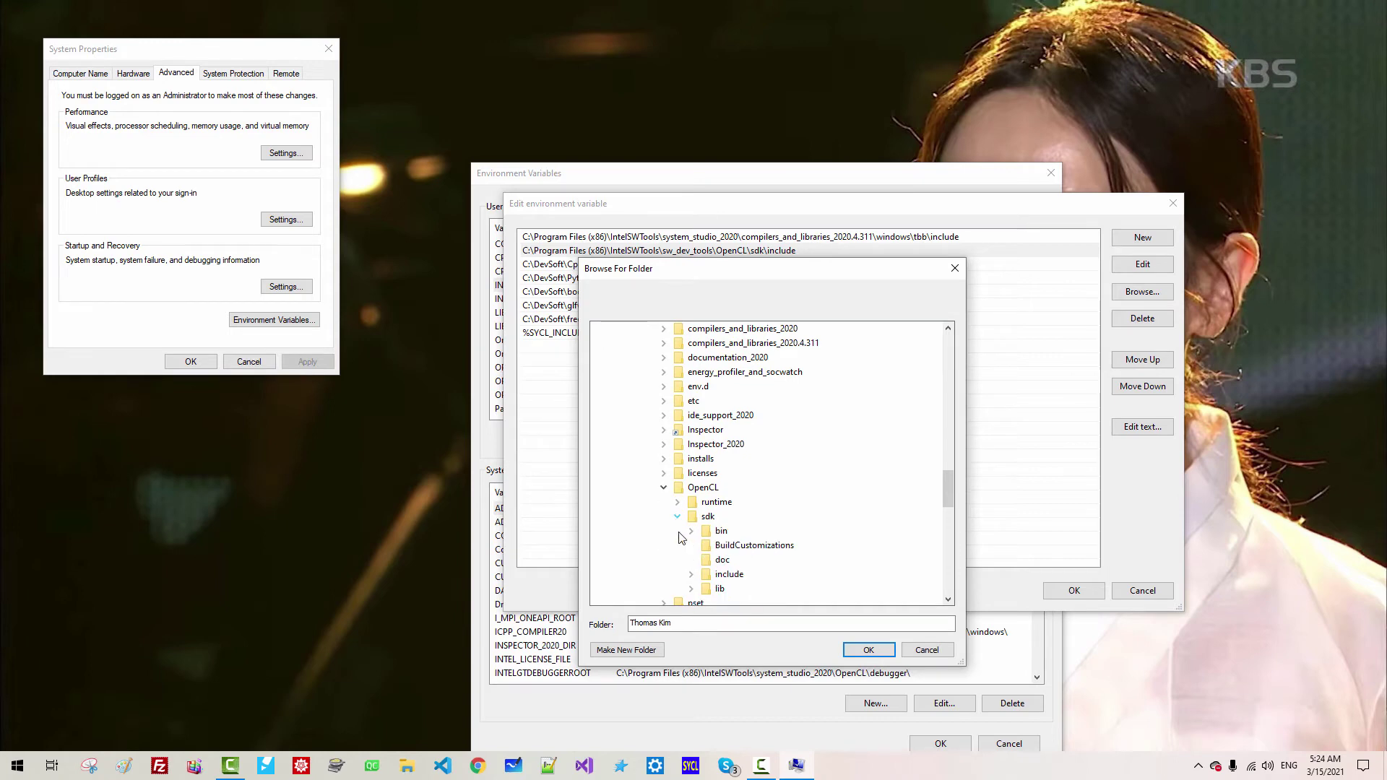
pyautogui.click(691, 574)
pyautogui.scroll(-1, 690, 567)
pyautogui.click(727, 531)
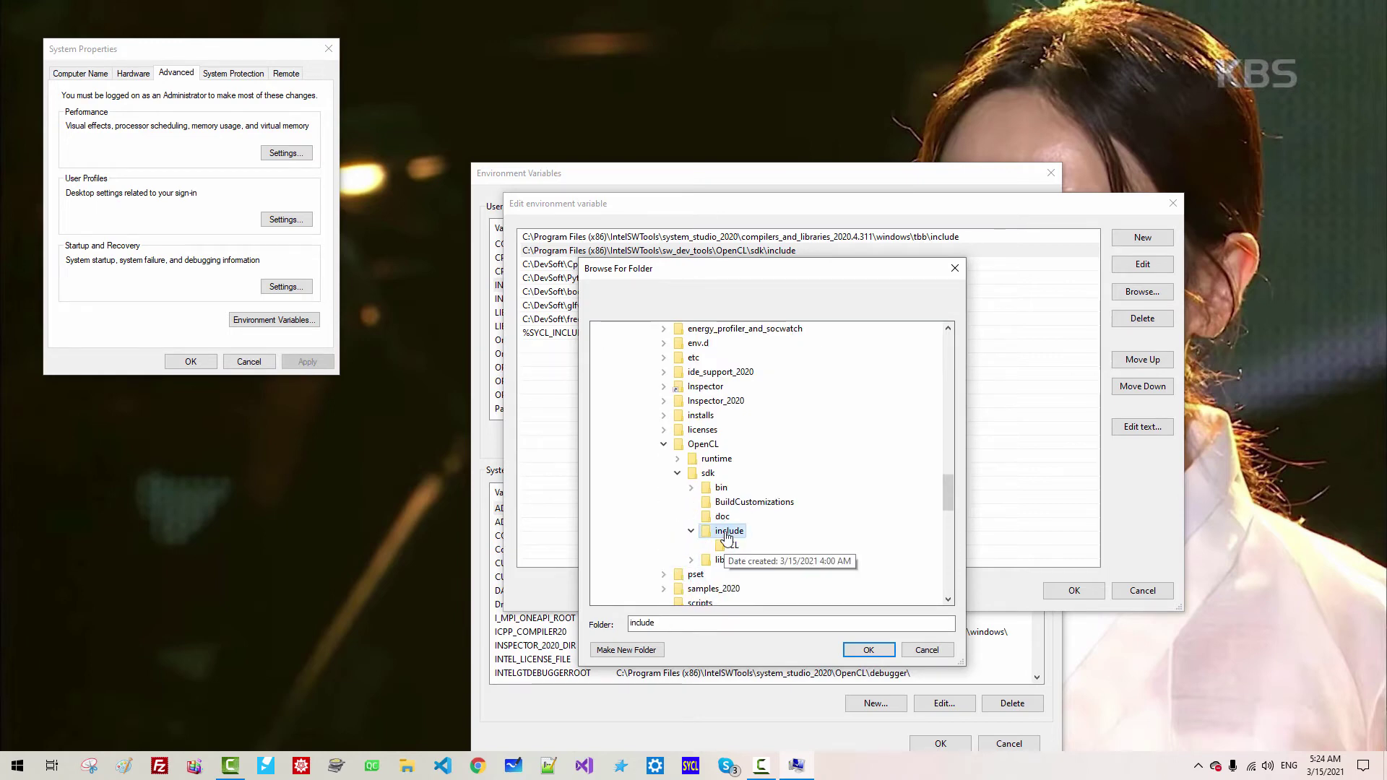
pyautogui.click(867, 650)
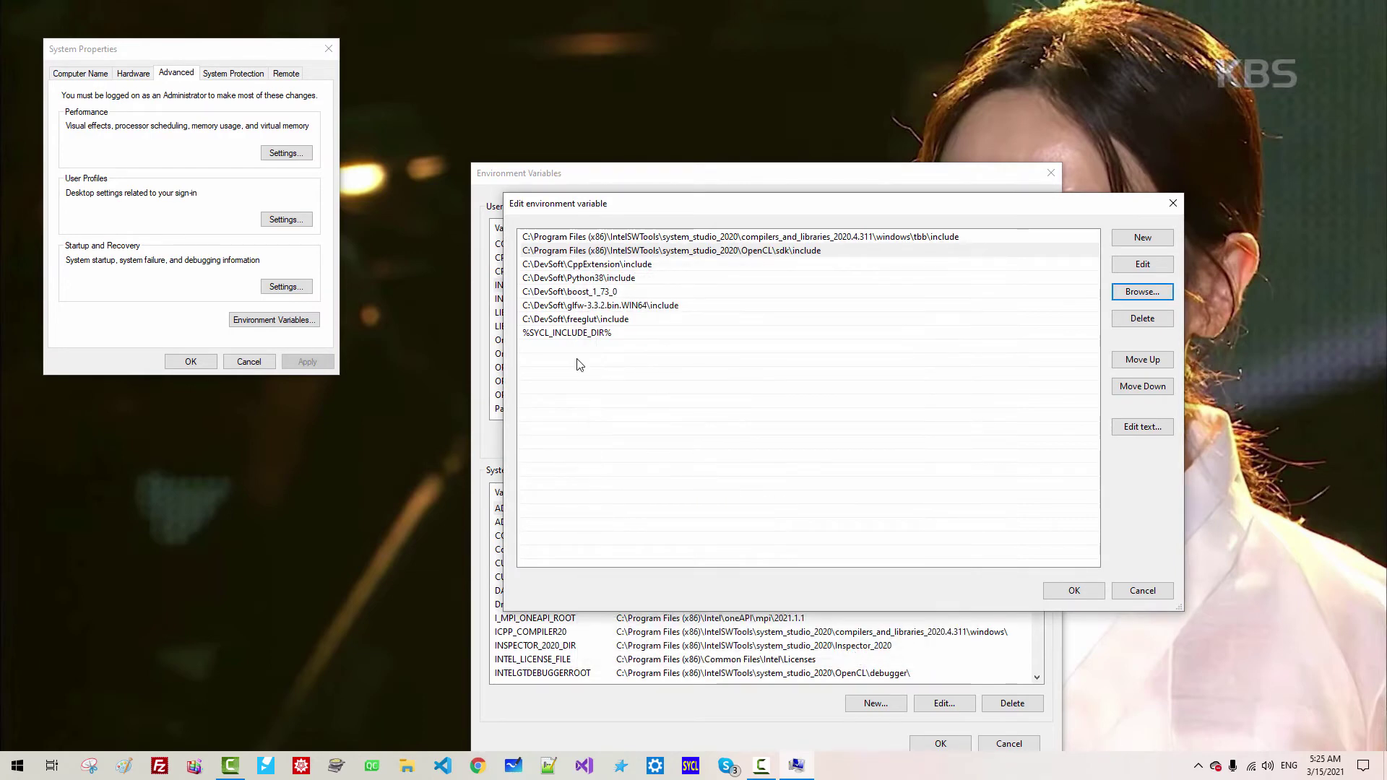
# - Add the folder C:\Program Files (x86)\IntelSWTools\system_studio_2020\compilers_and_libraries_2020.4.311\windows\mkl\include as a new entry of the user variable INCLUDE
pyautogui.click(1149, 238)
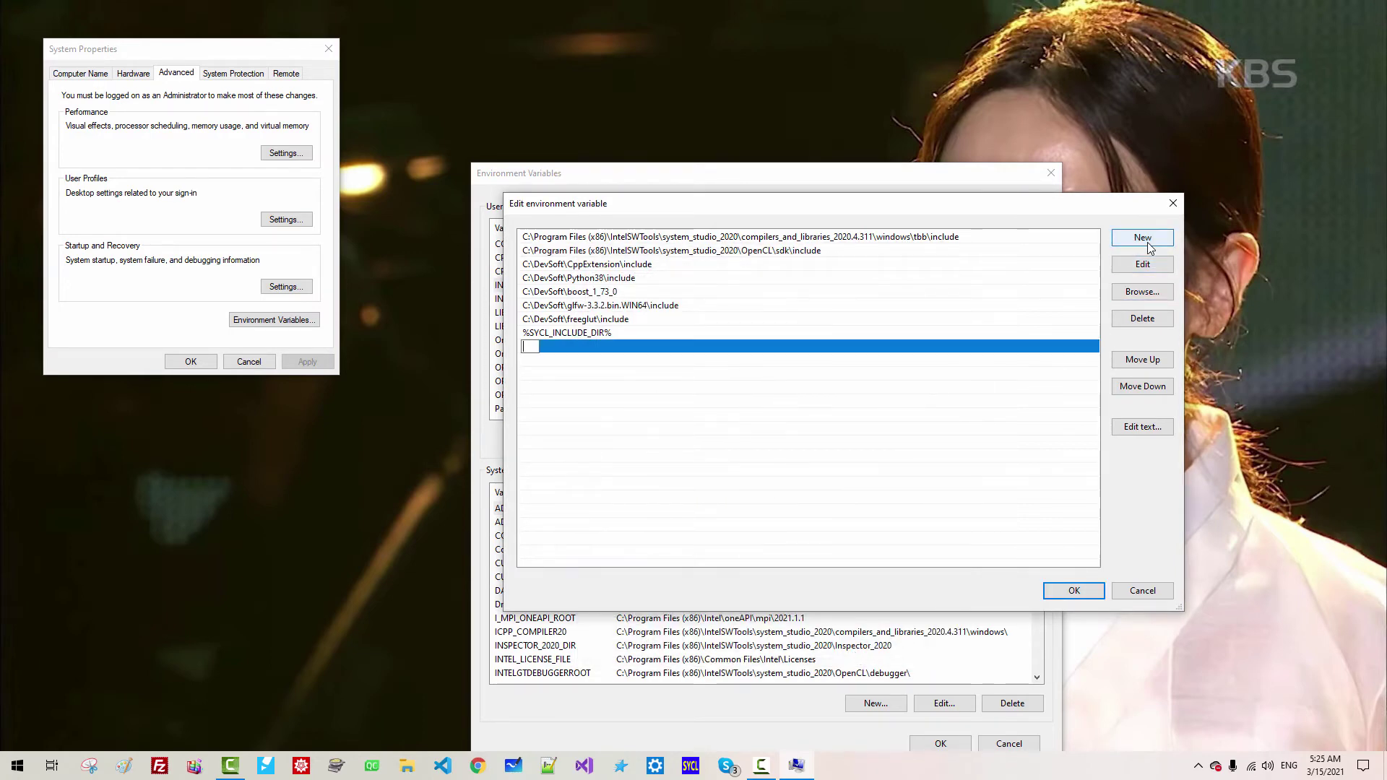
pyautogui.click(1142, 293)
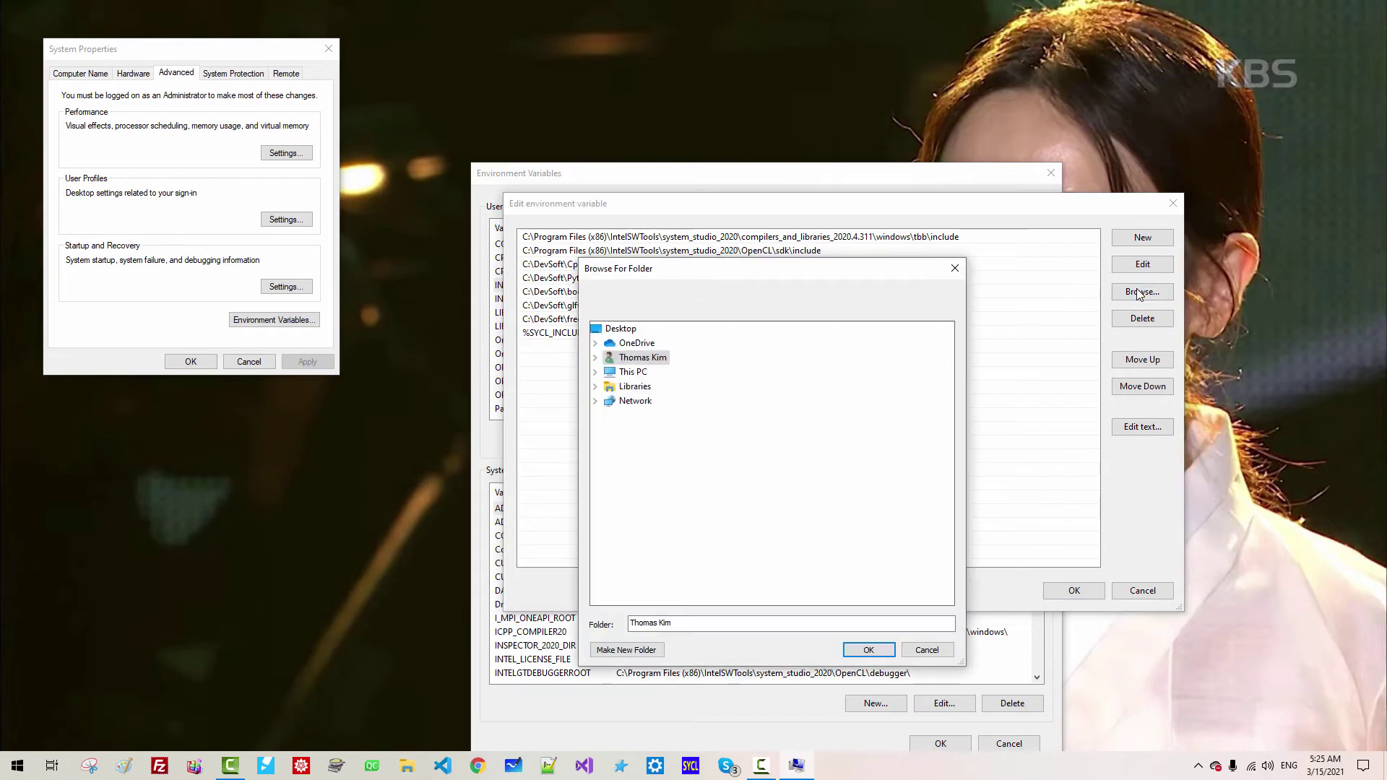
pyautogui.click(595, 373)
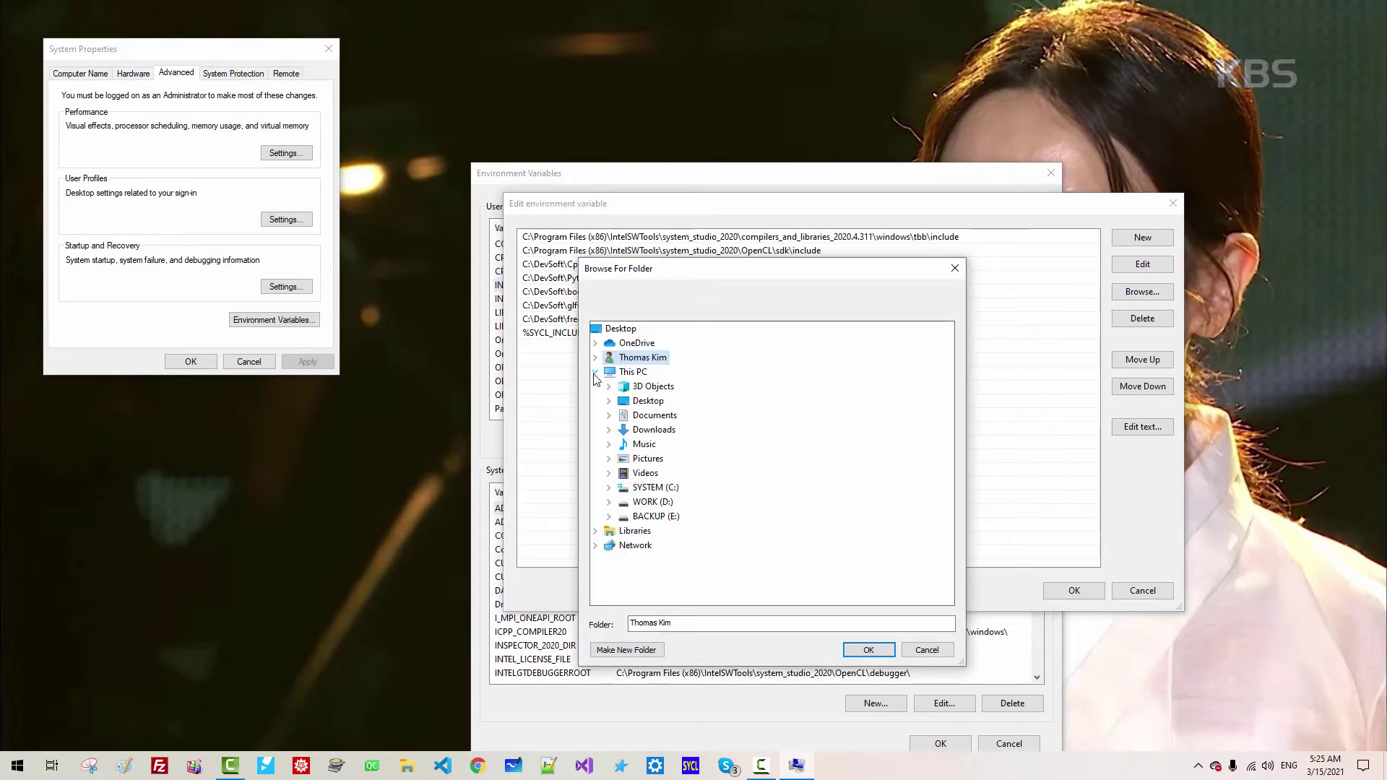
pyautogui.click(608, 489)
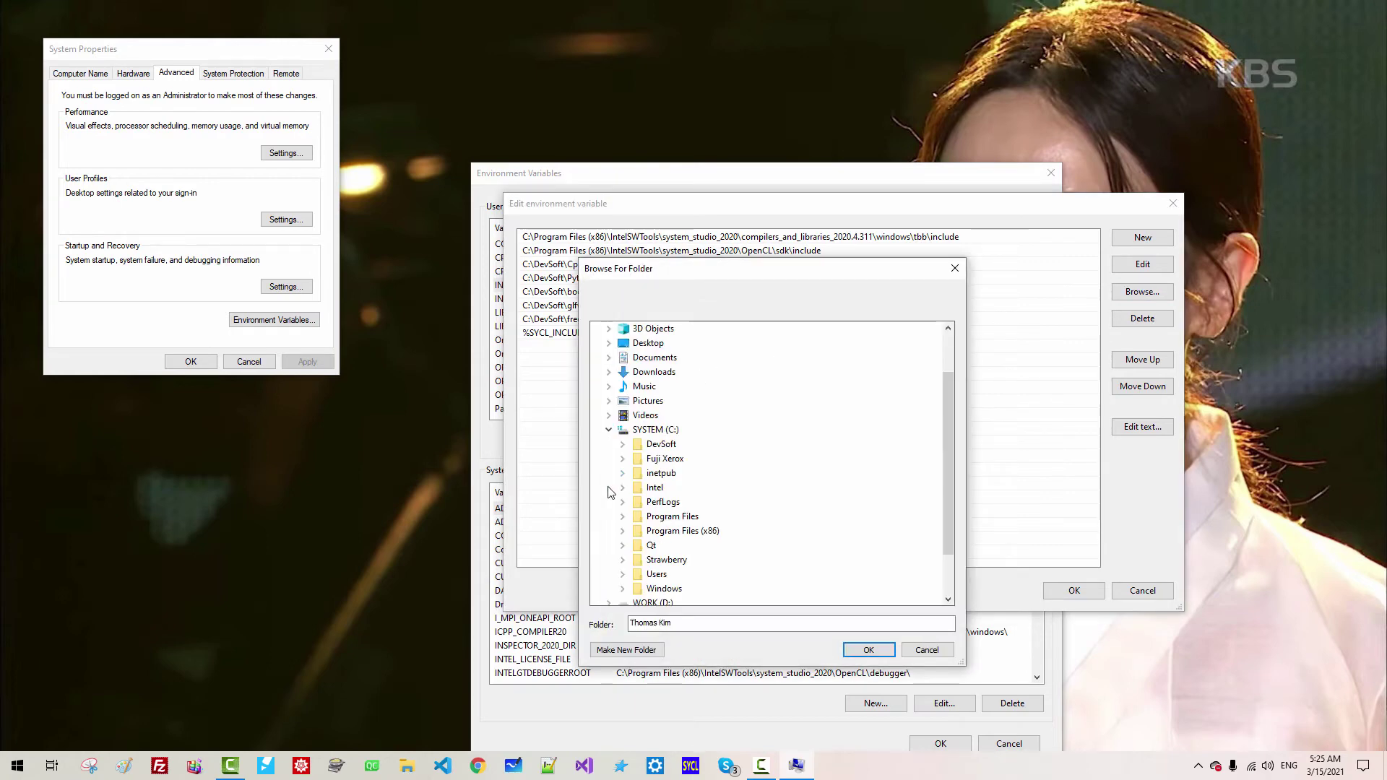
pyautogui.click(623, 532)
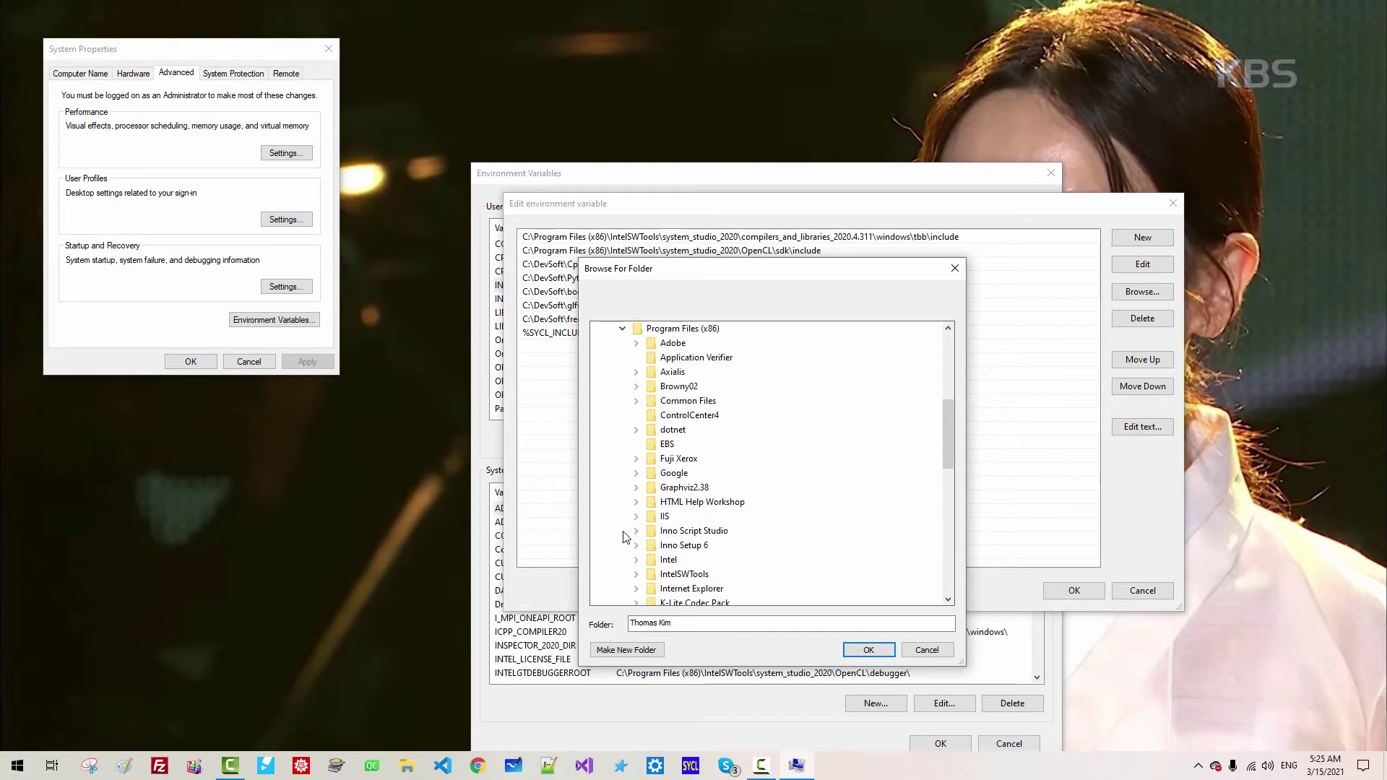
pyautogui.click(636, 575)
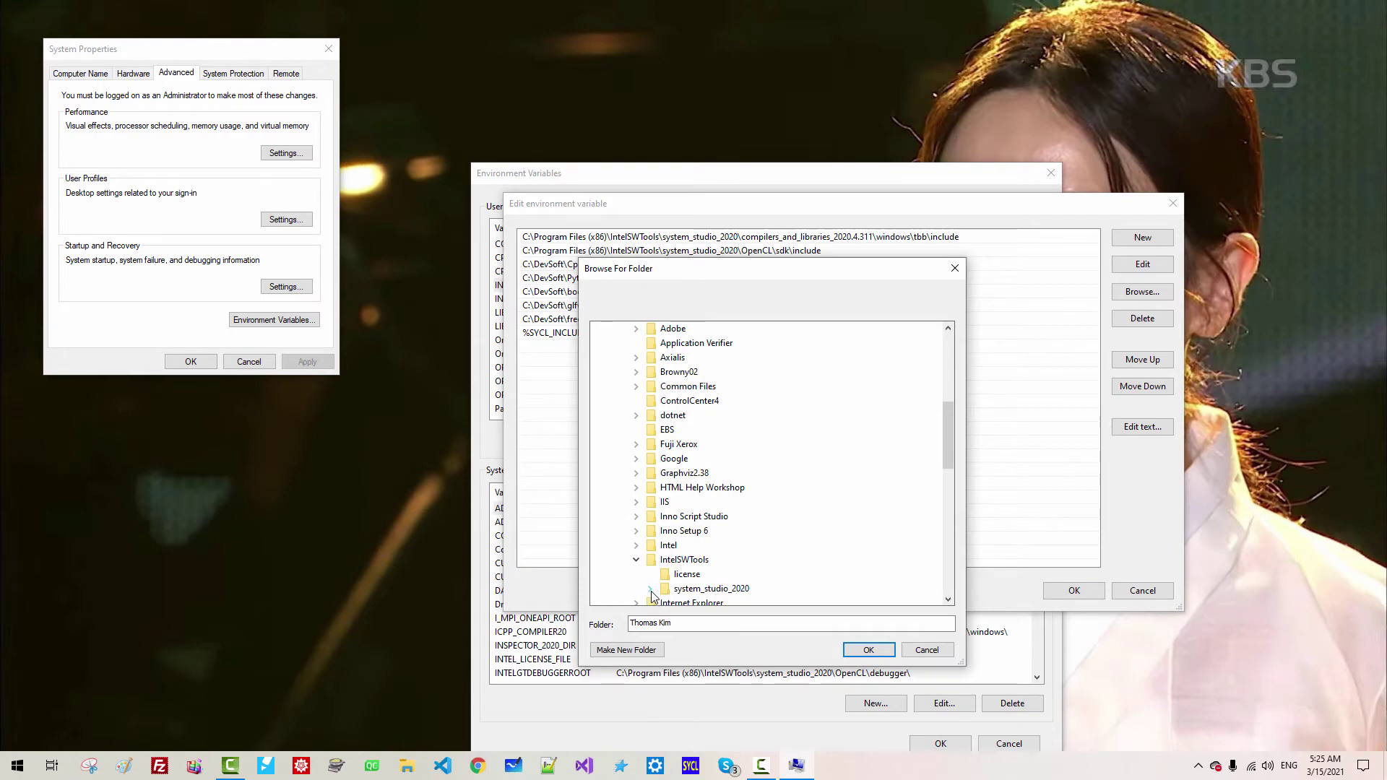
pyautogui.click(651, 589)
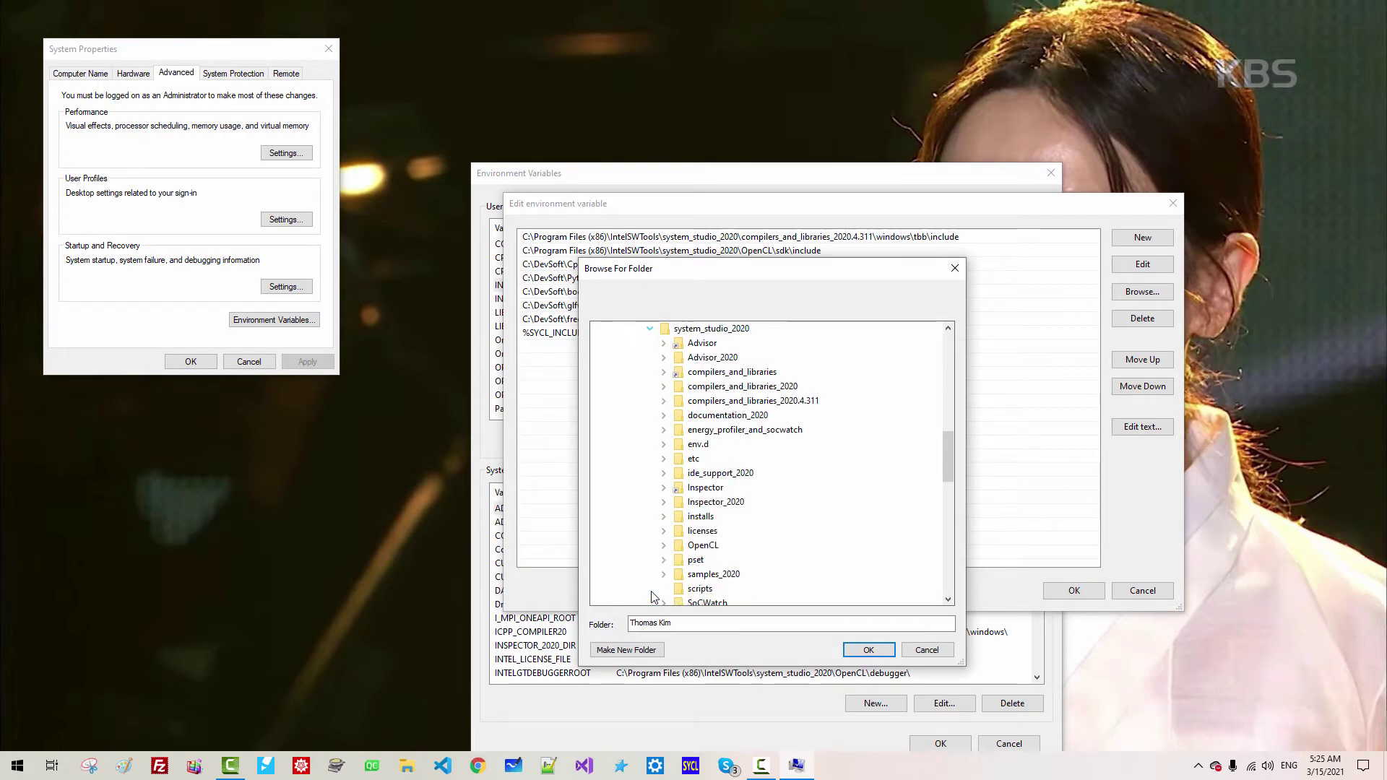
pyautogui.click(664, 402)
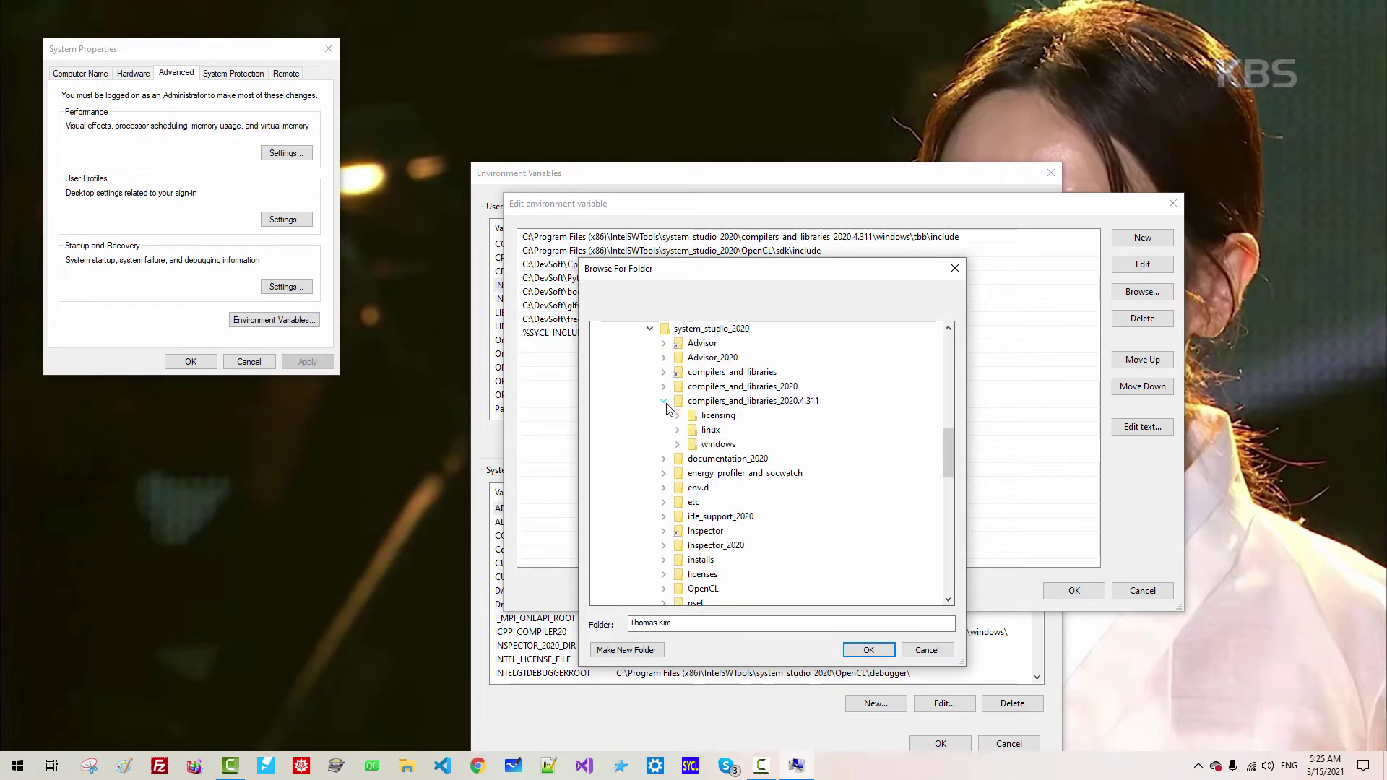
pyautogui.click(679, 445)
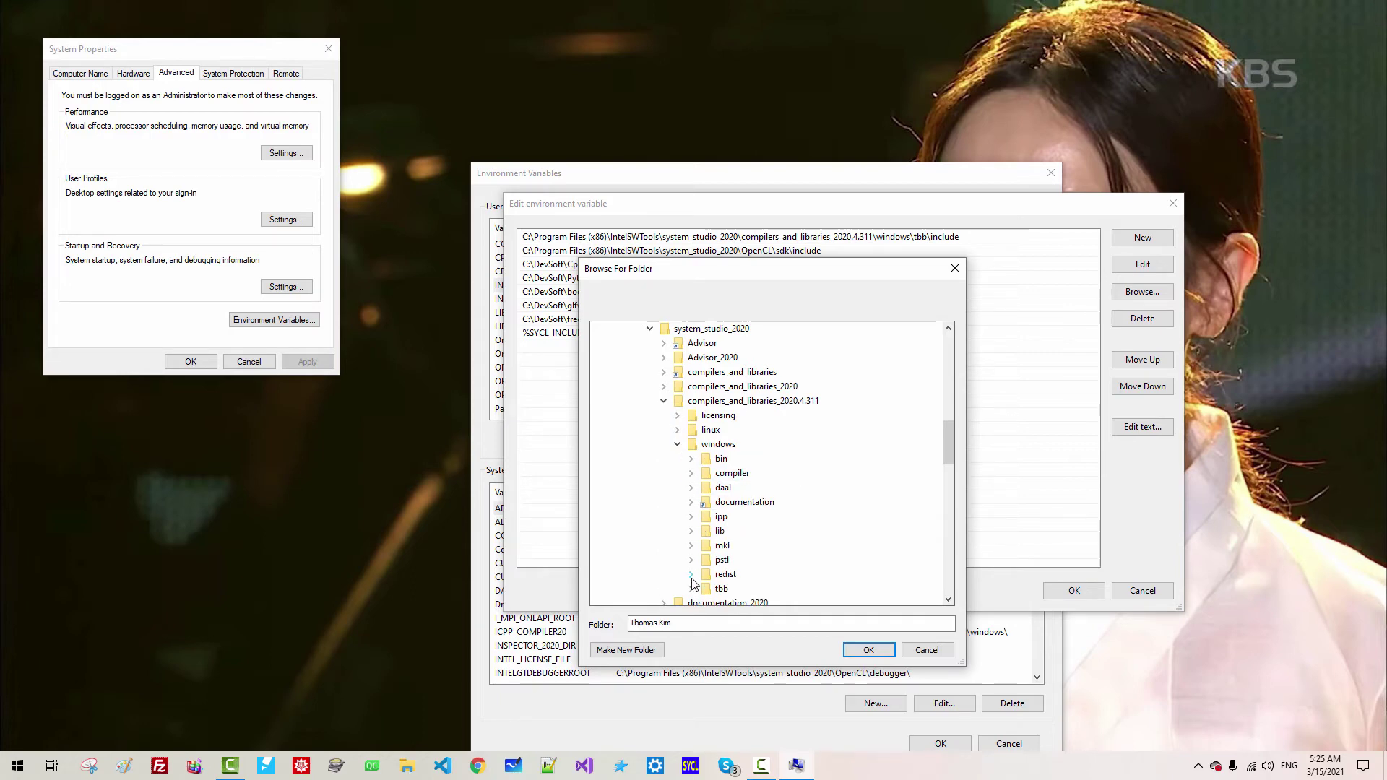
pyautogui.doubleClick(722, 548)
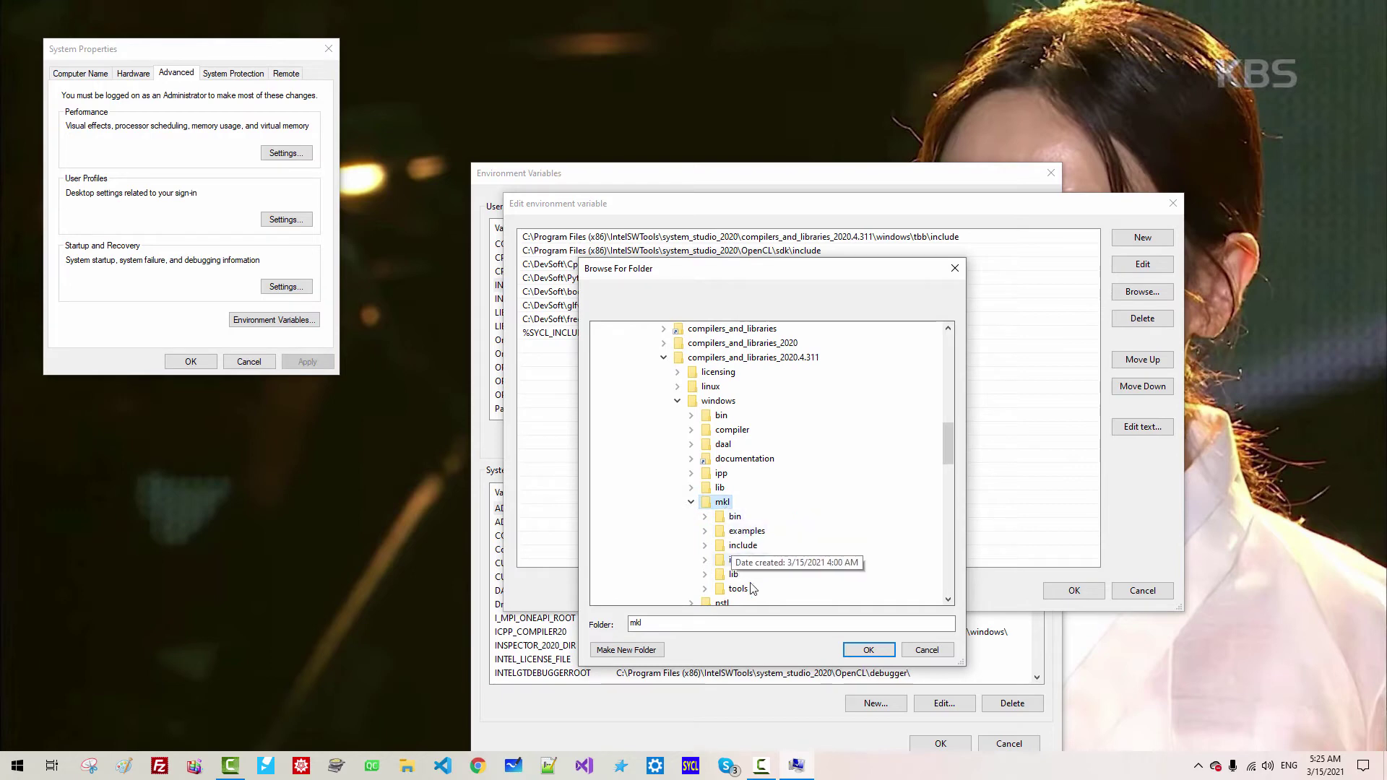
pyautogui.doubleClick(743, 546)
pyautogui.scroll(-3, 827, 568)
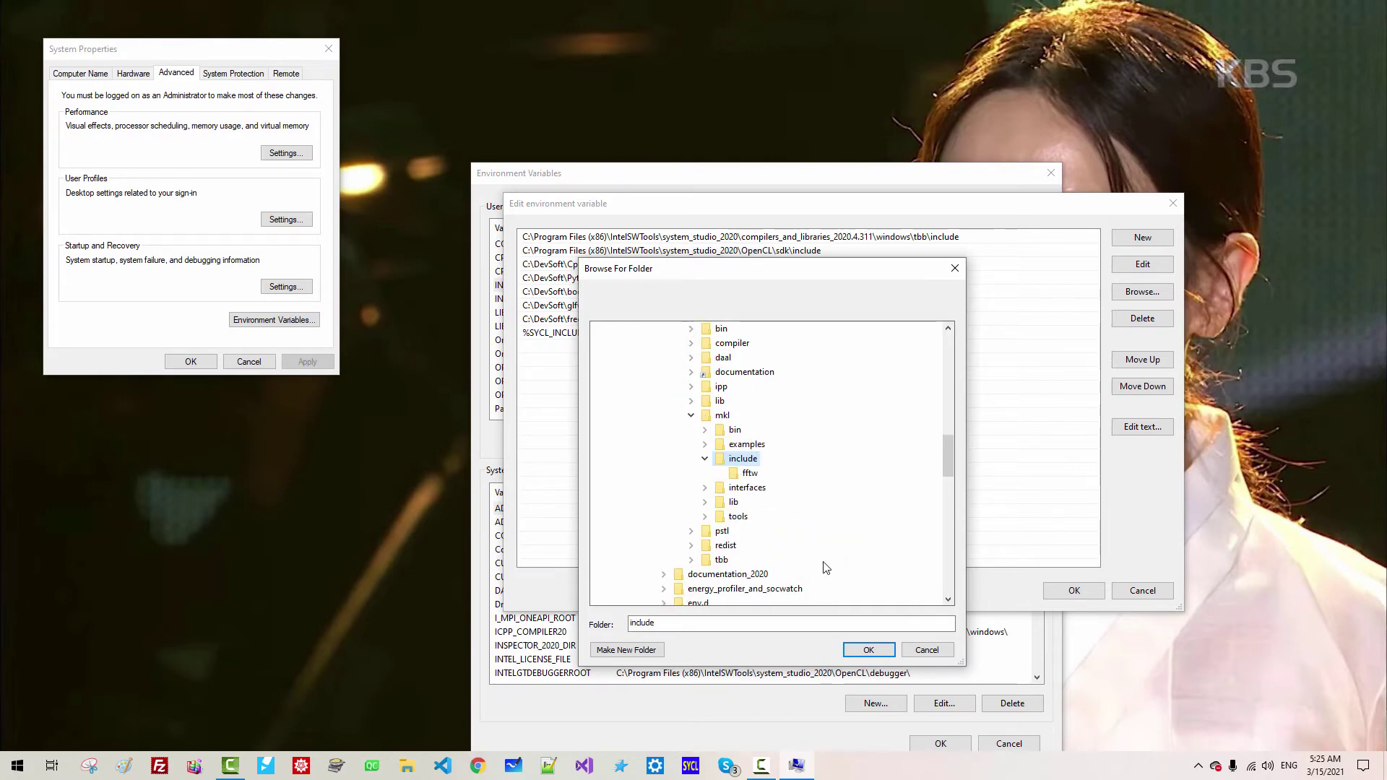
pyautogui.click(869, 651)
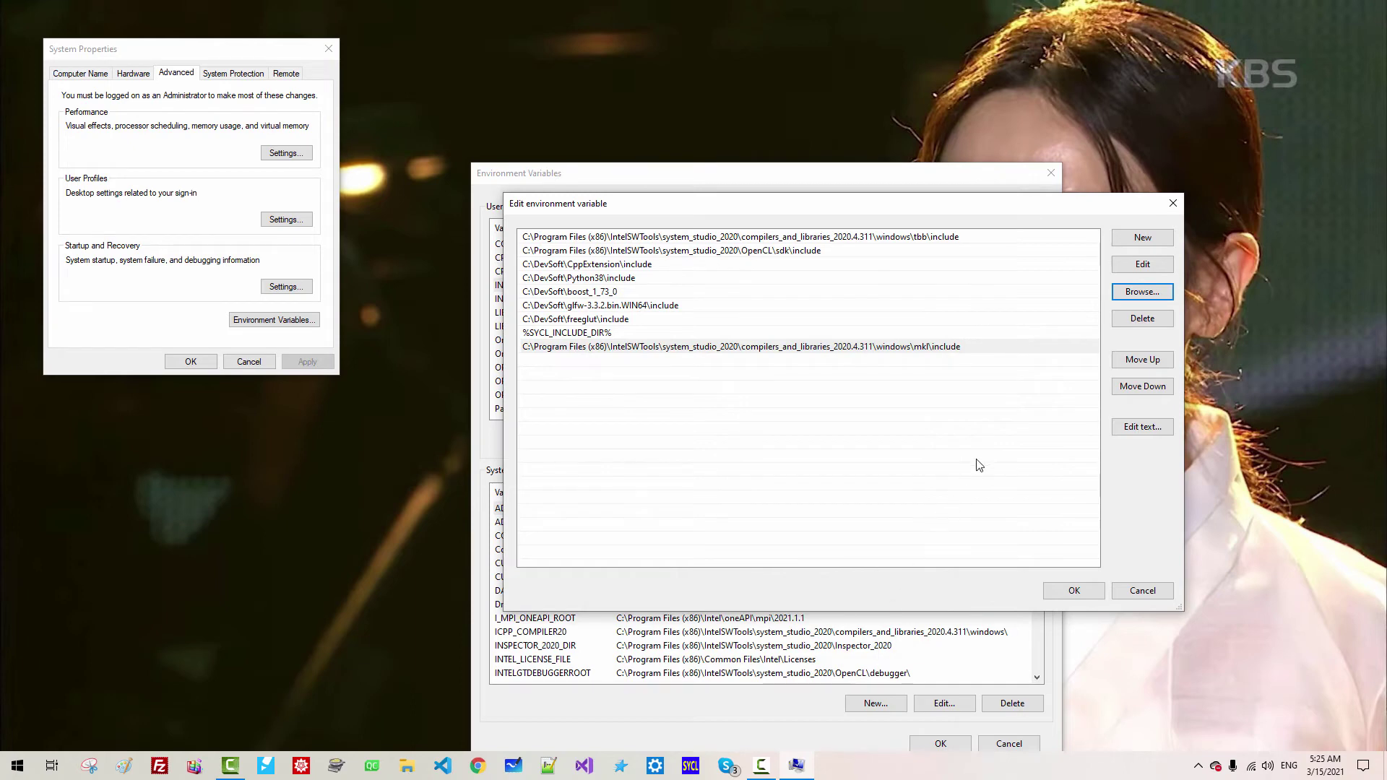
# - Move the mkl\include entry up to second place, directly below the tbb\include entry, and accept the INCLUDE changes
pyautogui.click(1000, 349)
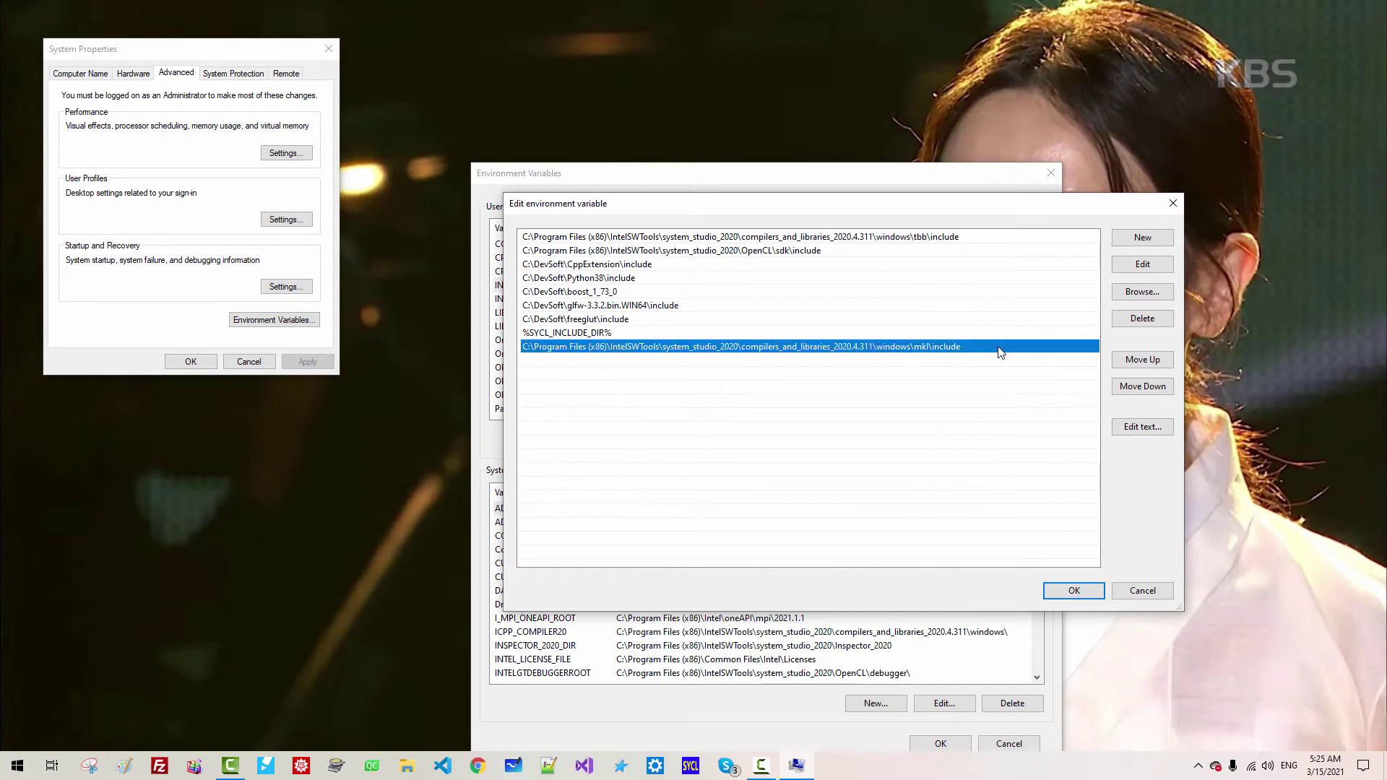
pyautogui.click(1141, 361)
pyautogui.click(1141, 360)
pyautogui.click(1141, 361)
pyautogui.click(1141, 361)
pyautogui.click(1141, 361)
pyautogui.click(1140, 362)
pyautogui.click(1141, 362)
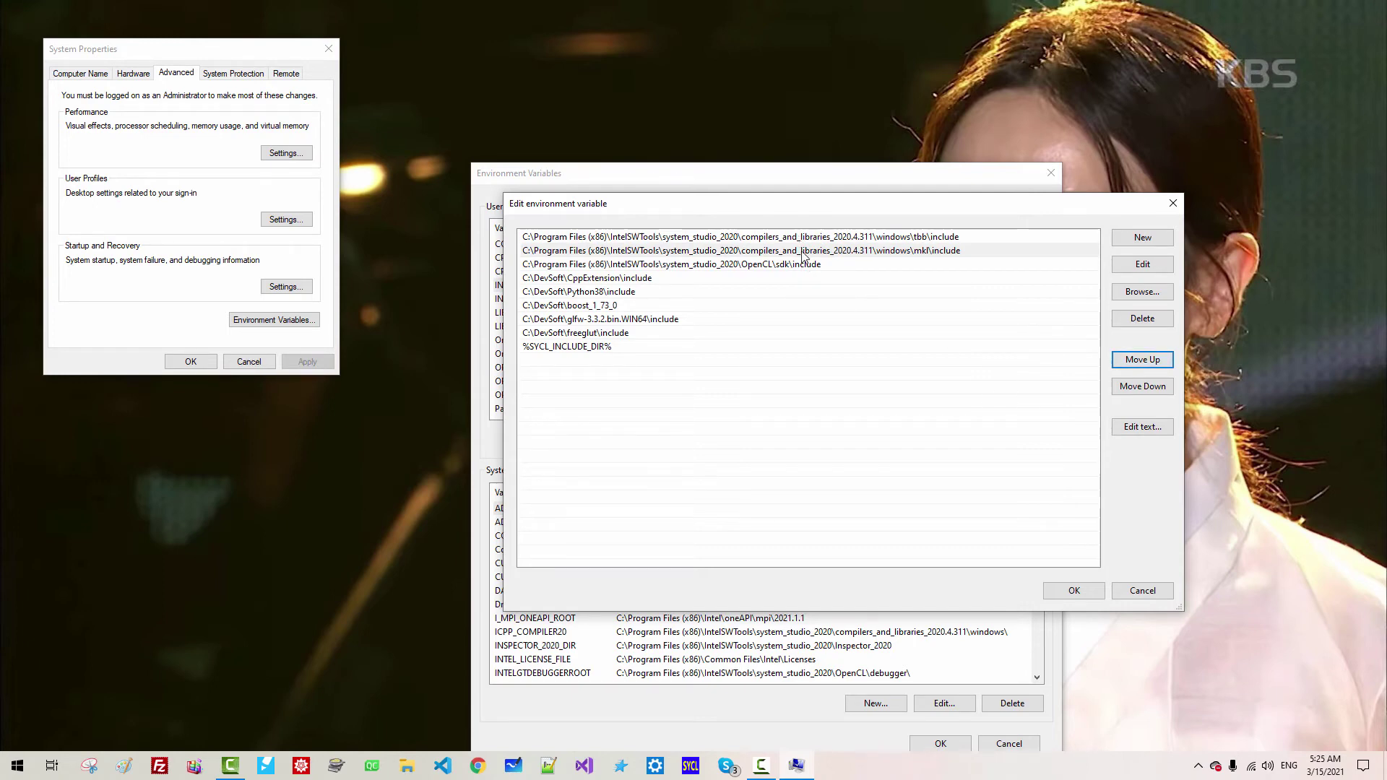
pyautogui.click(1058, 591)
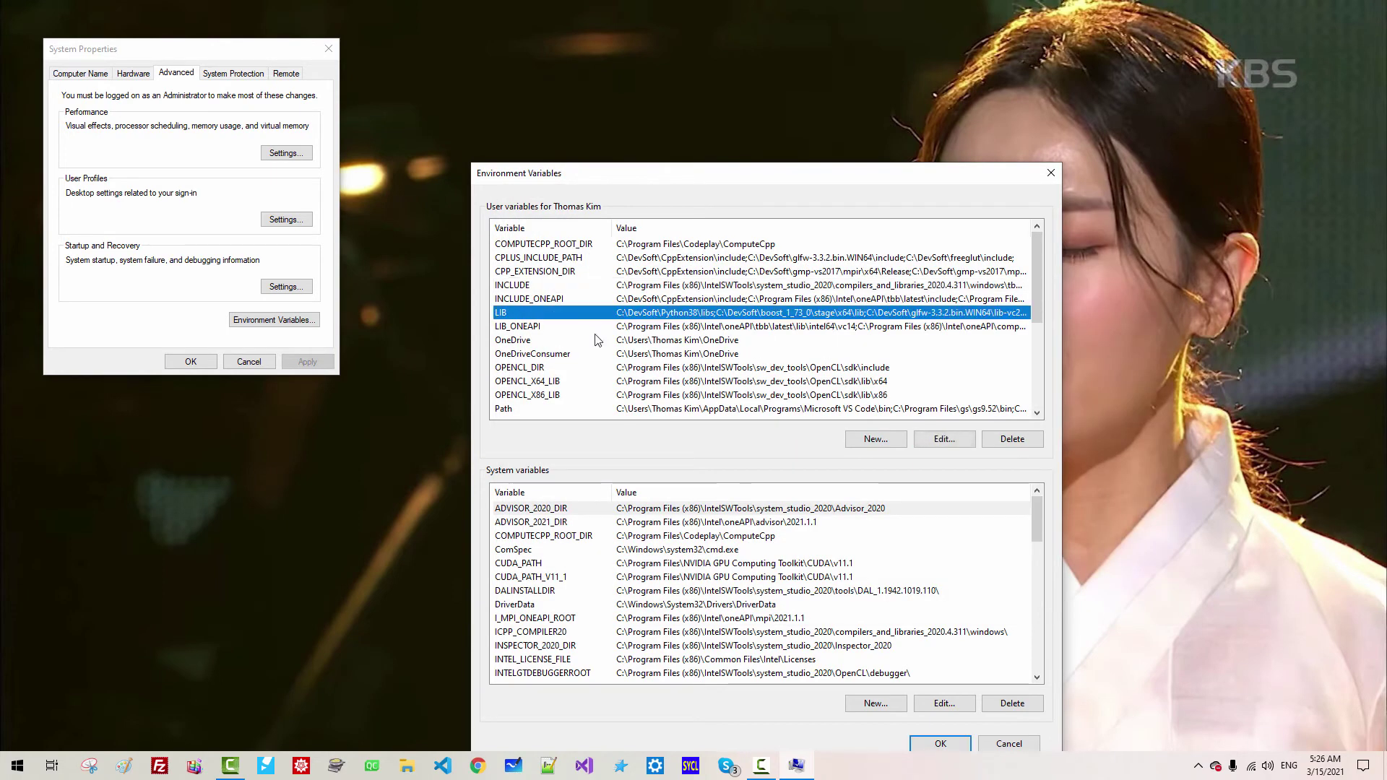
# - In the user variable LIB, replace the old OpenCL entry with C:\Program Files (x86)\IntelSWTools\system_studio_2020\OpenCL\sdk\lib\x64 and accept the change
pyautogui.click(952, 439)
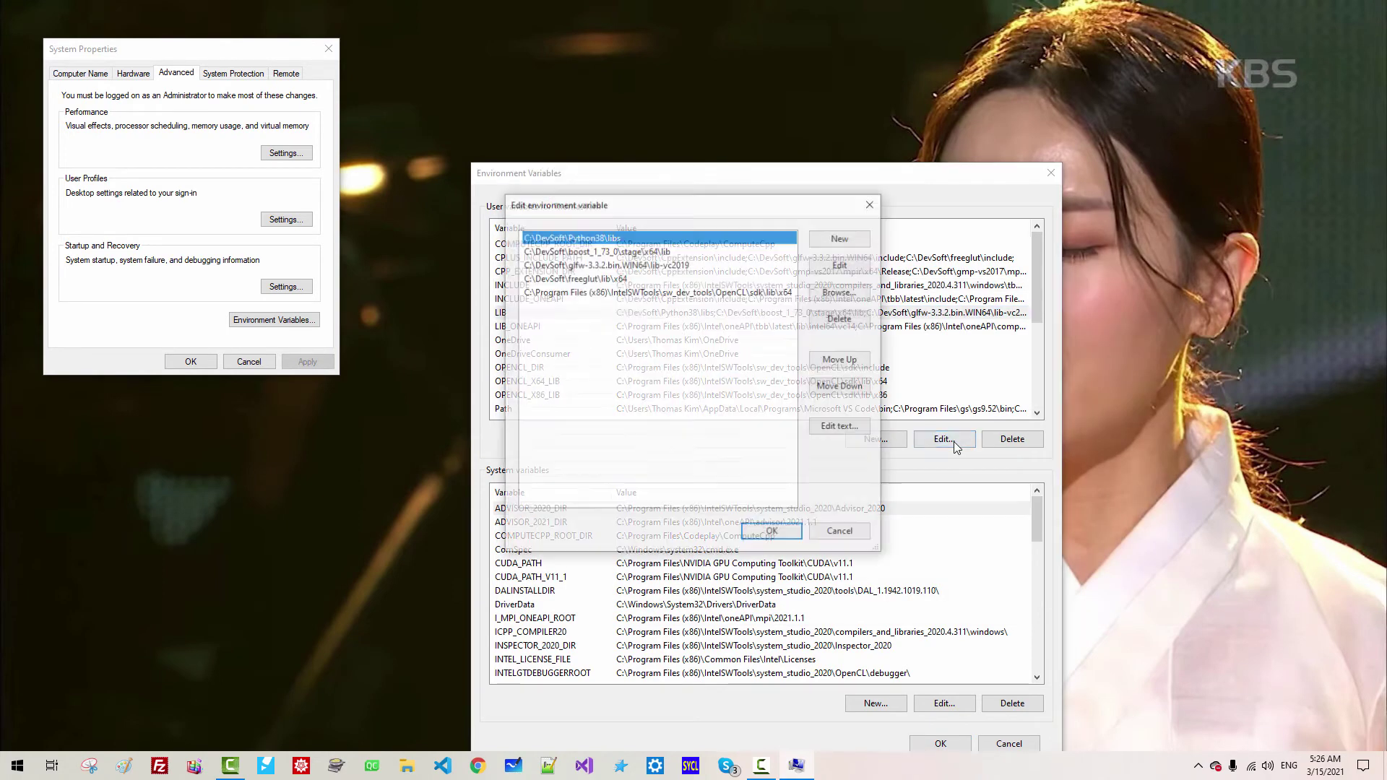
pyautogui.moveTo(896, 558); pyautogui.dragTo(1105, 605)
pyautogui.click(765, 292)
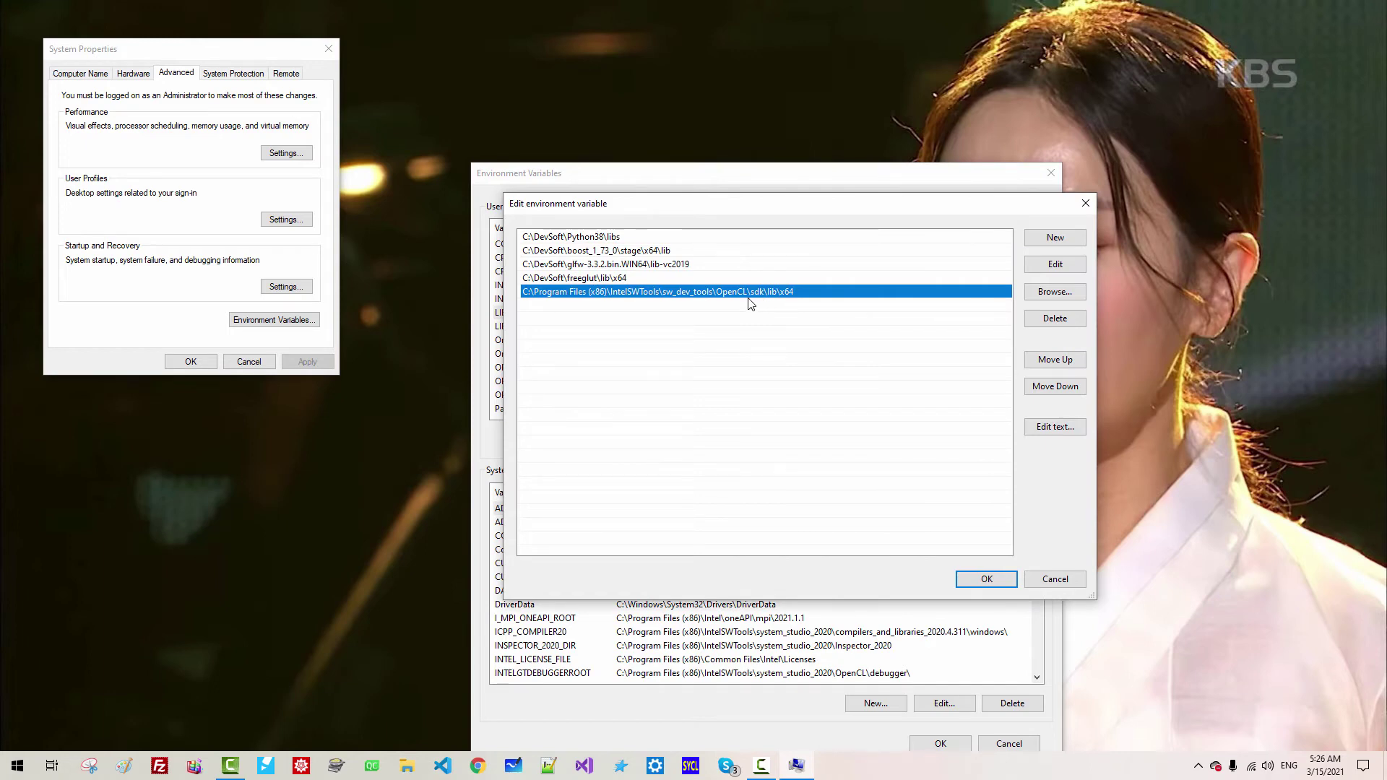
pyautogui.click(1057, 290)
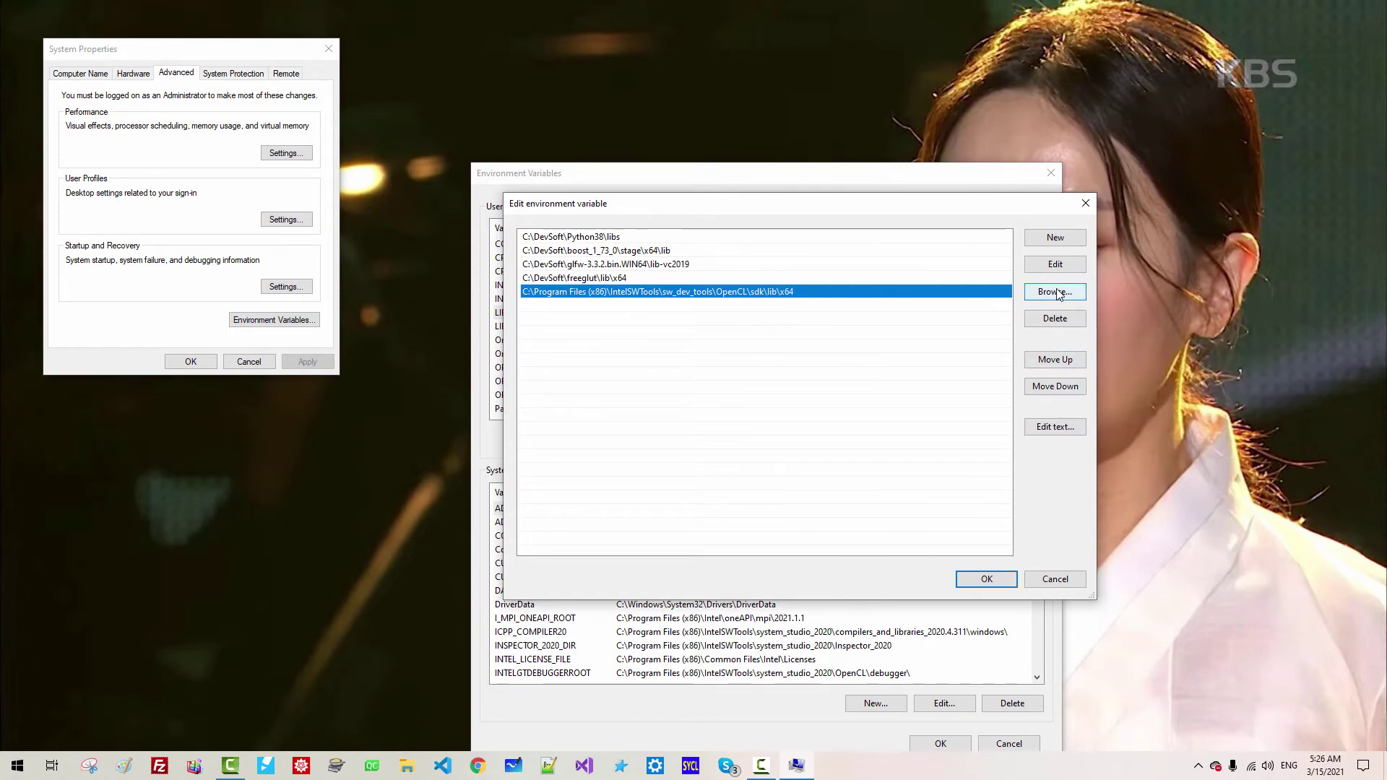
pyautogui.click(596, 374)
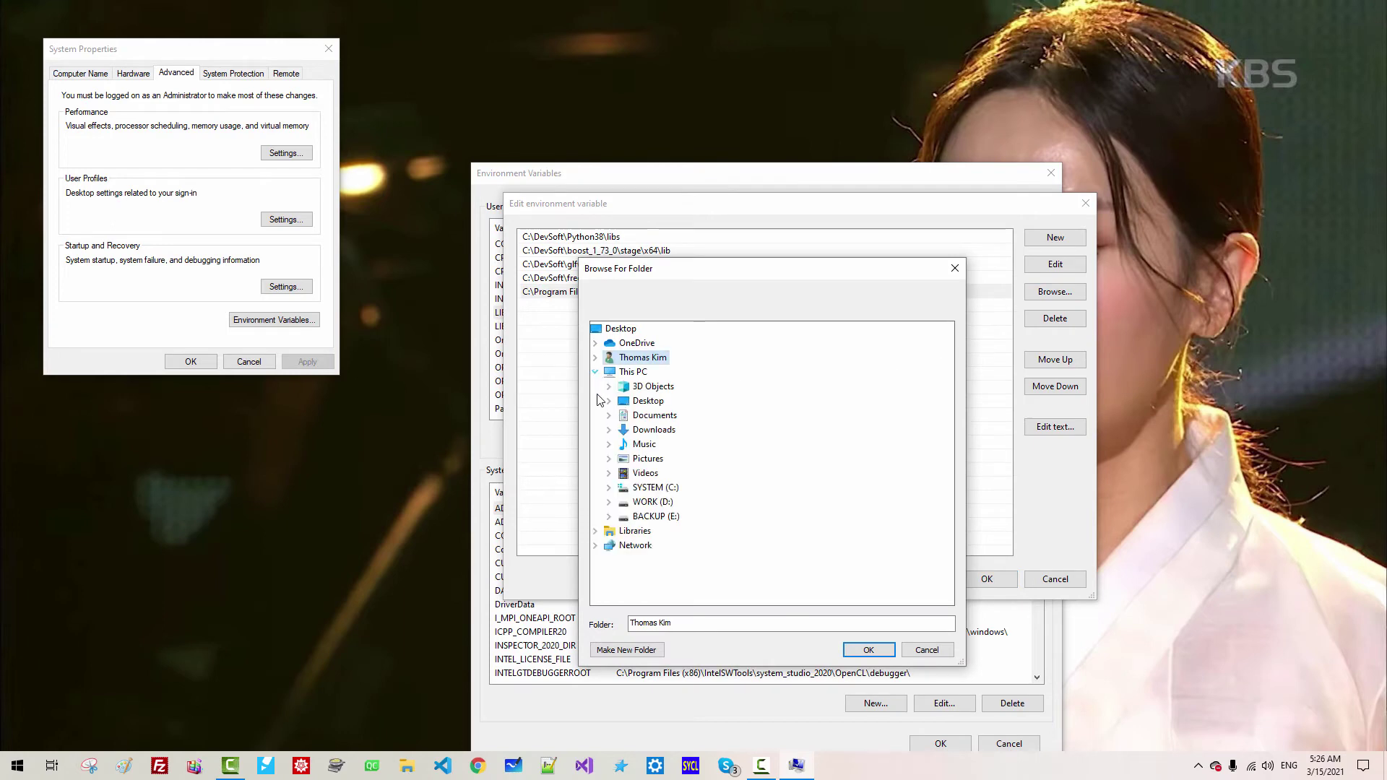
pyautogui.click(610, 489)
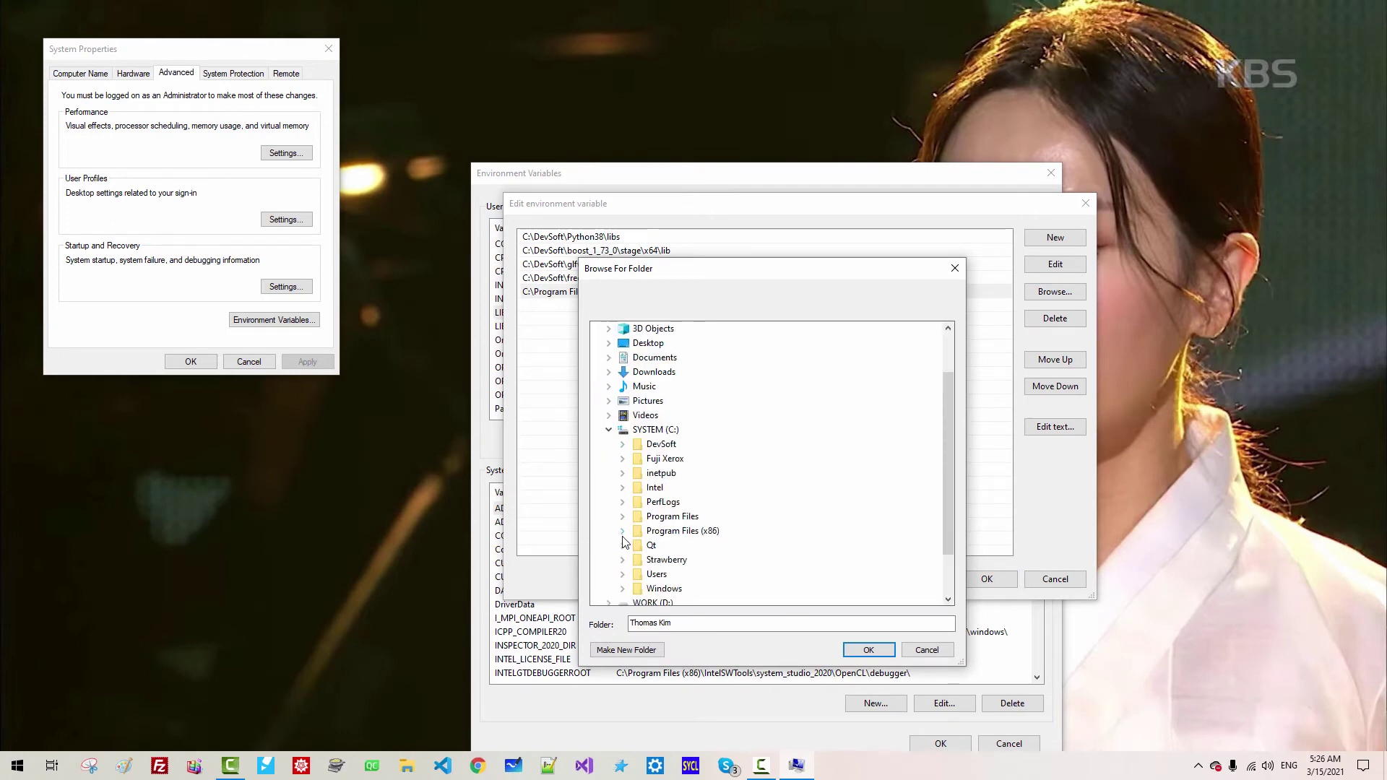
pyautogui.click(621, 536)
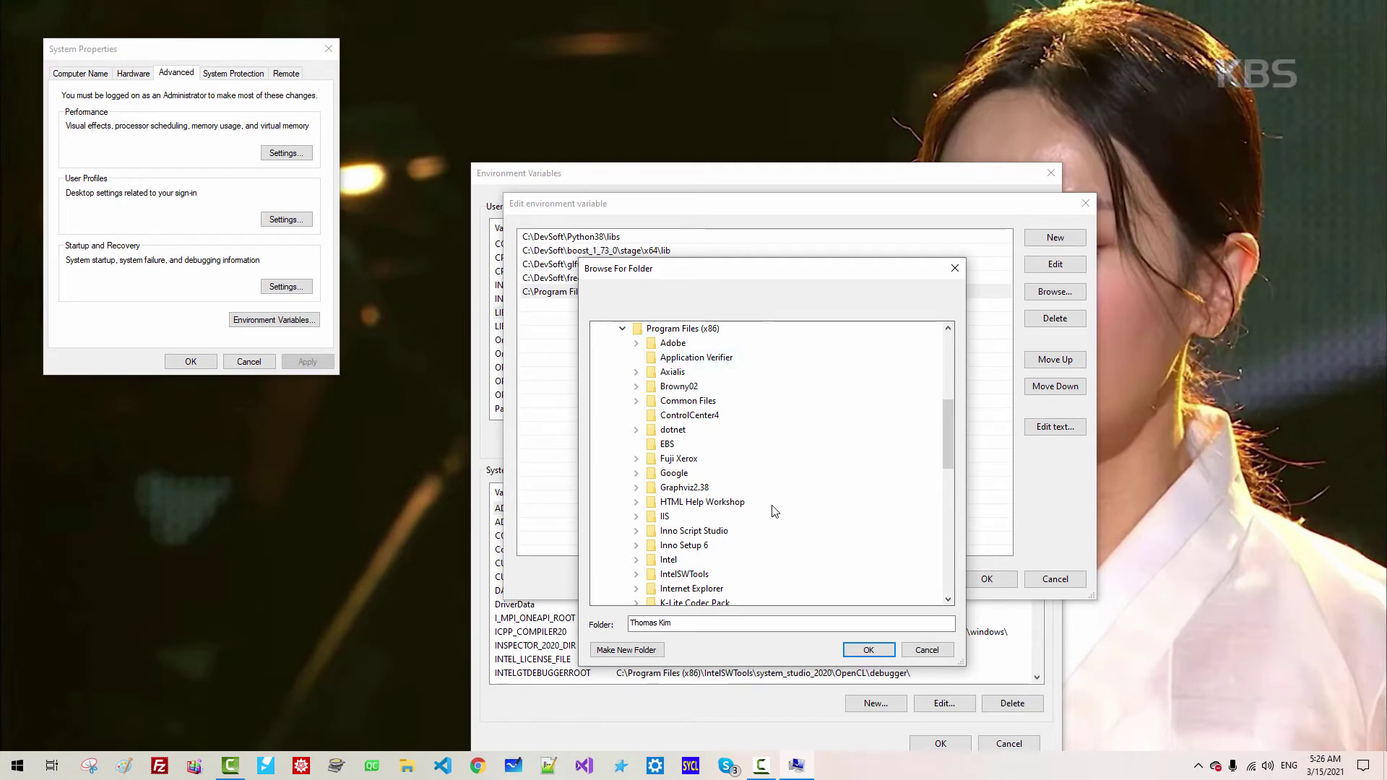
pyautogui.click(636, 573)
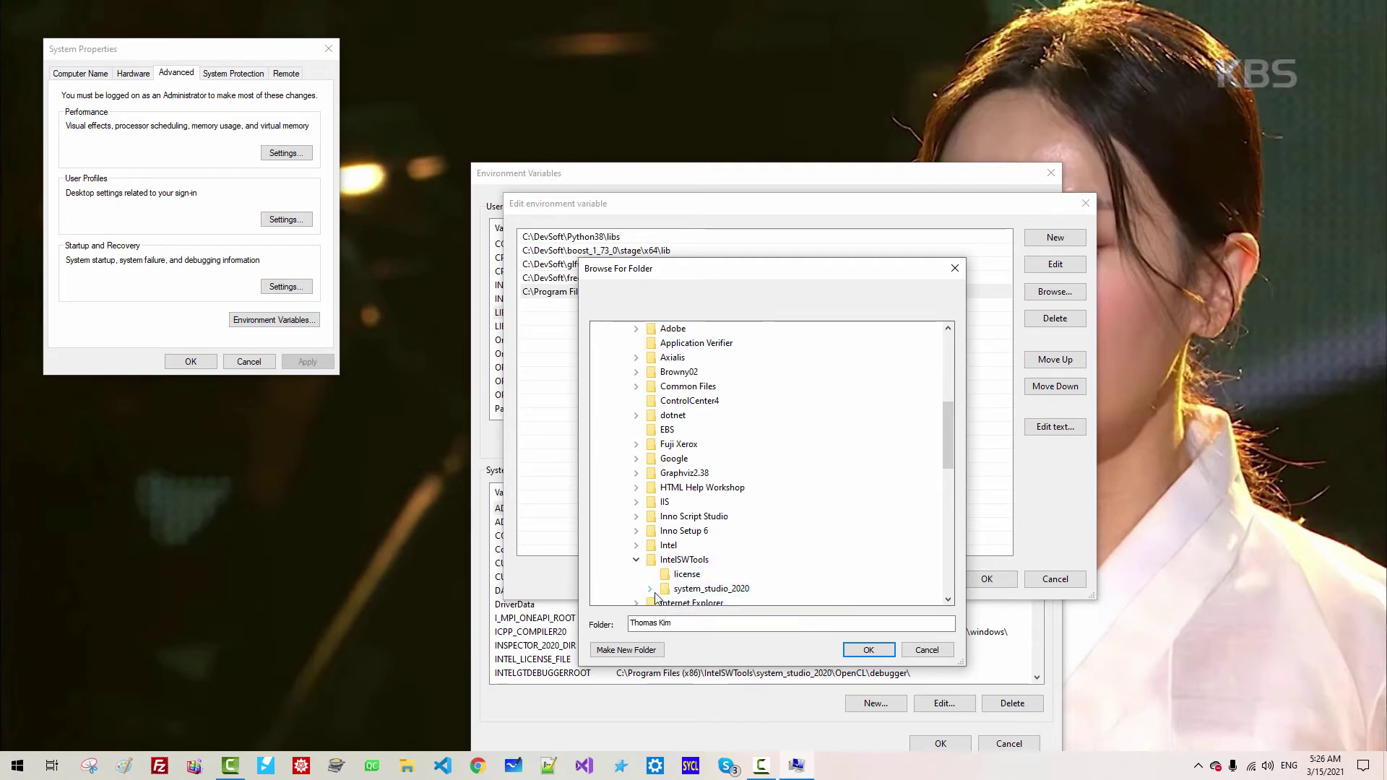
pyautogui.click(653, 592)
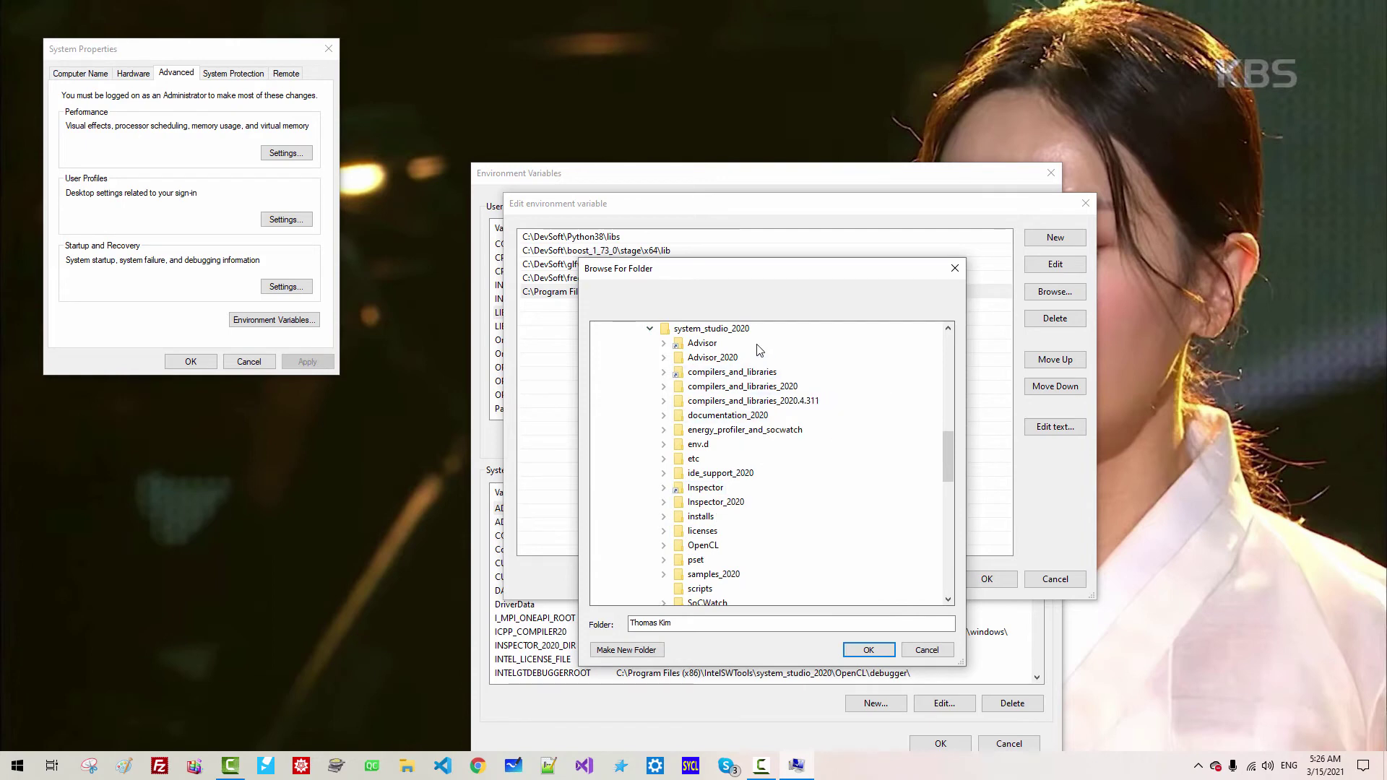
pyautogui.click(664, 546)
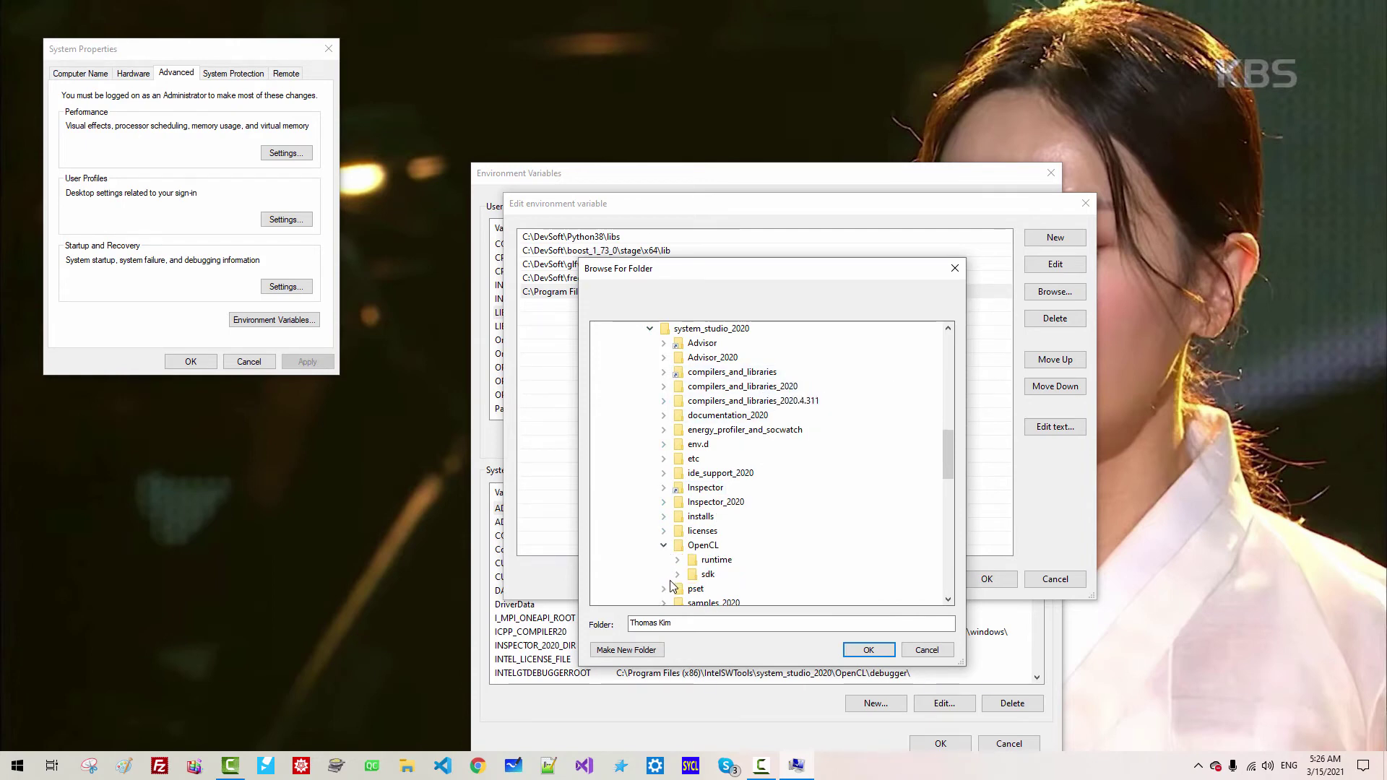
pyautogui.click(677, 577)
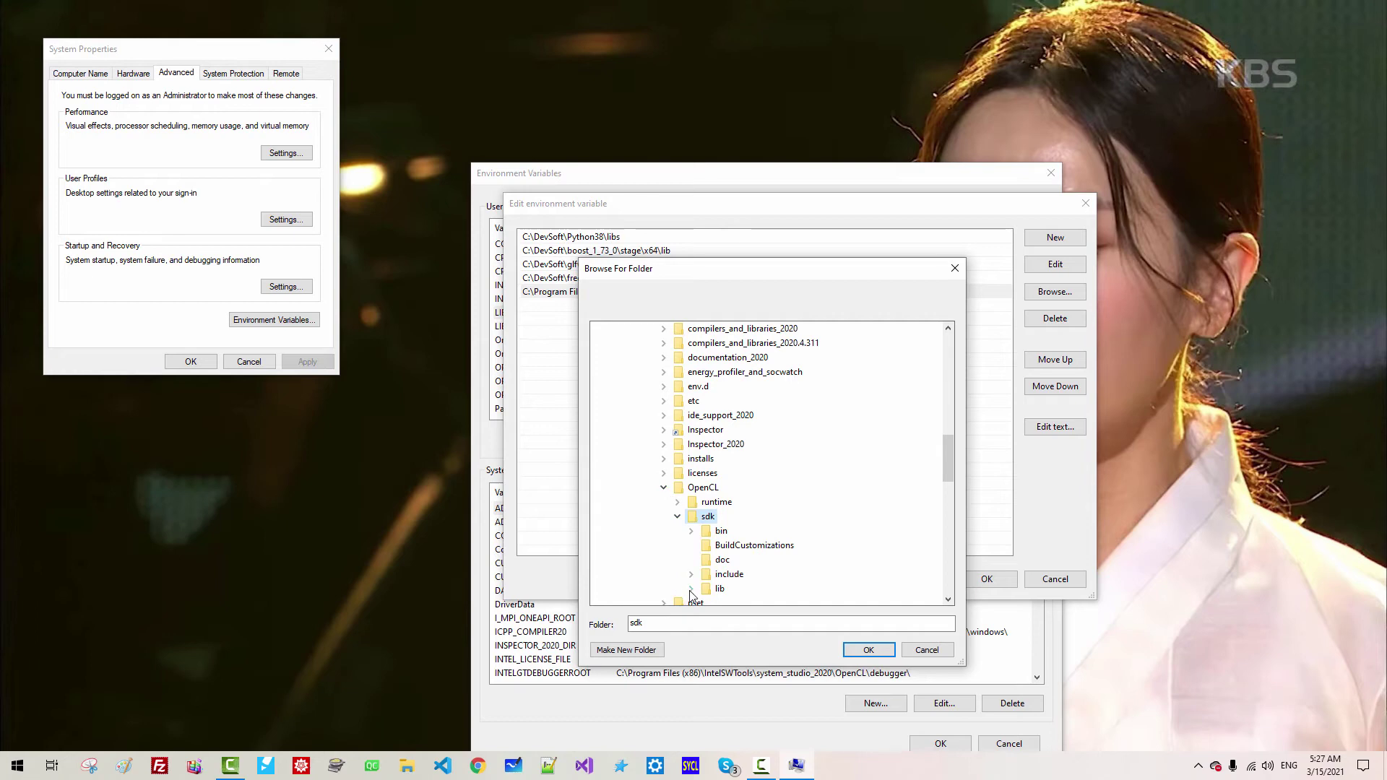
pyautogui.click(691, 589)
pyautogui.click(735, 576)
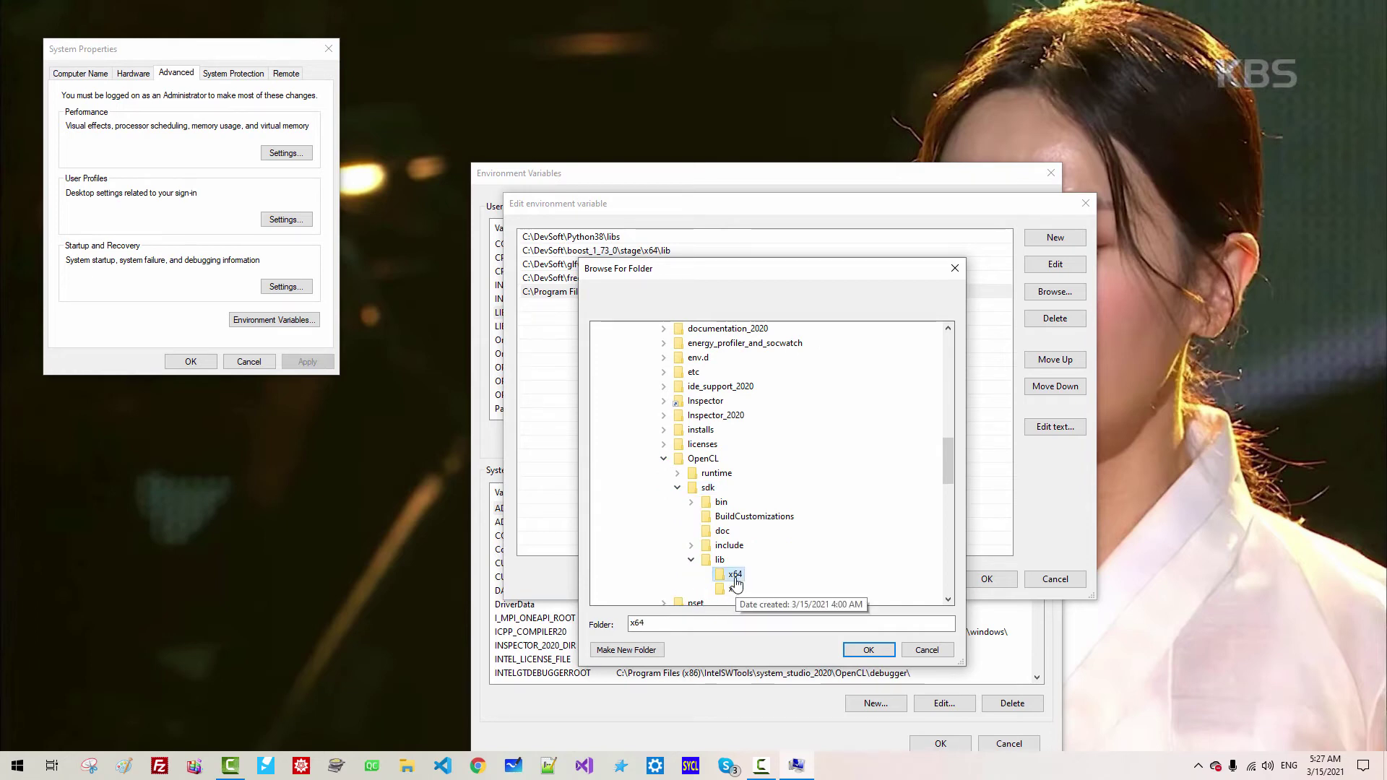
pyautogui.click(868, 650)
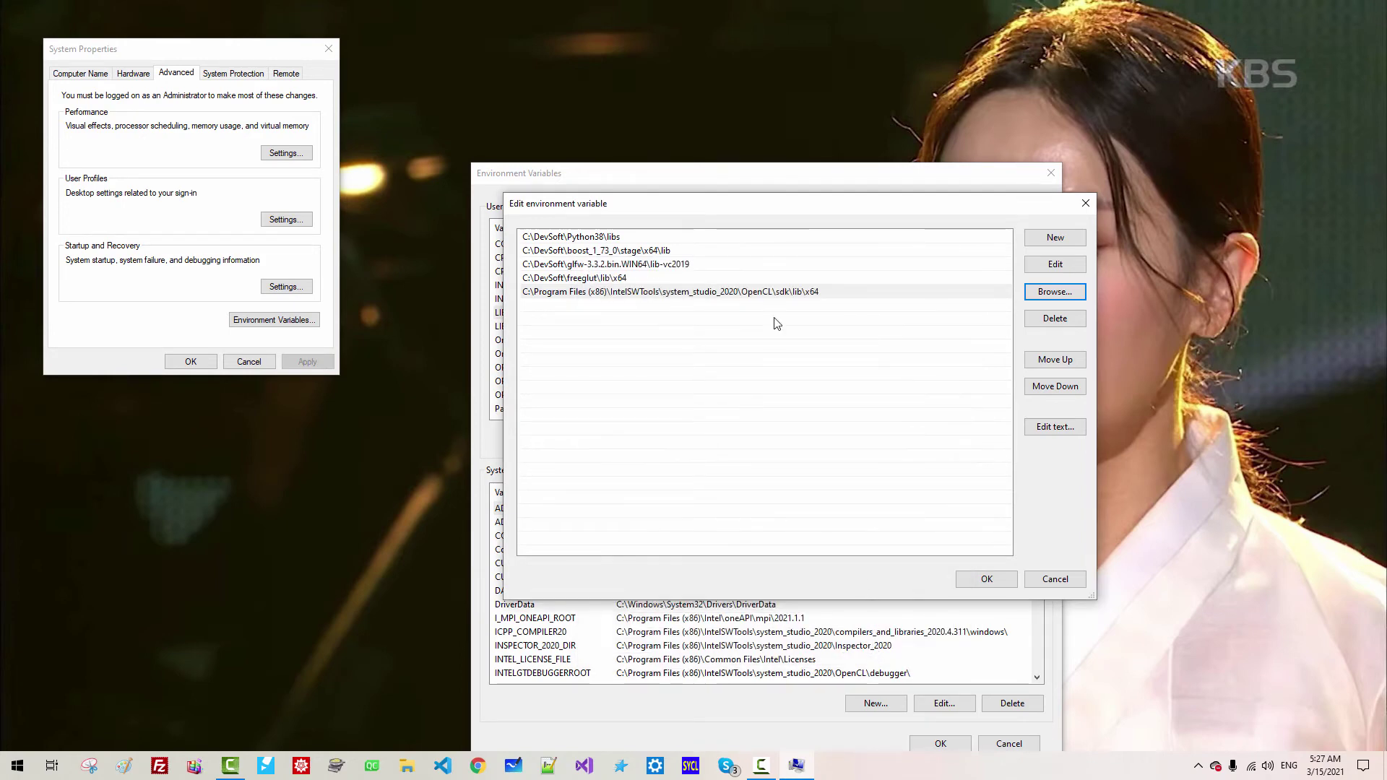
pyautogui.click(1003, 582)
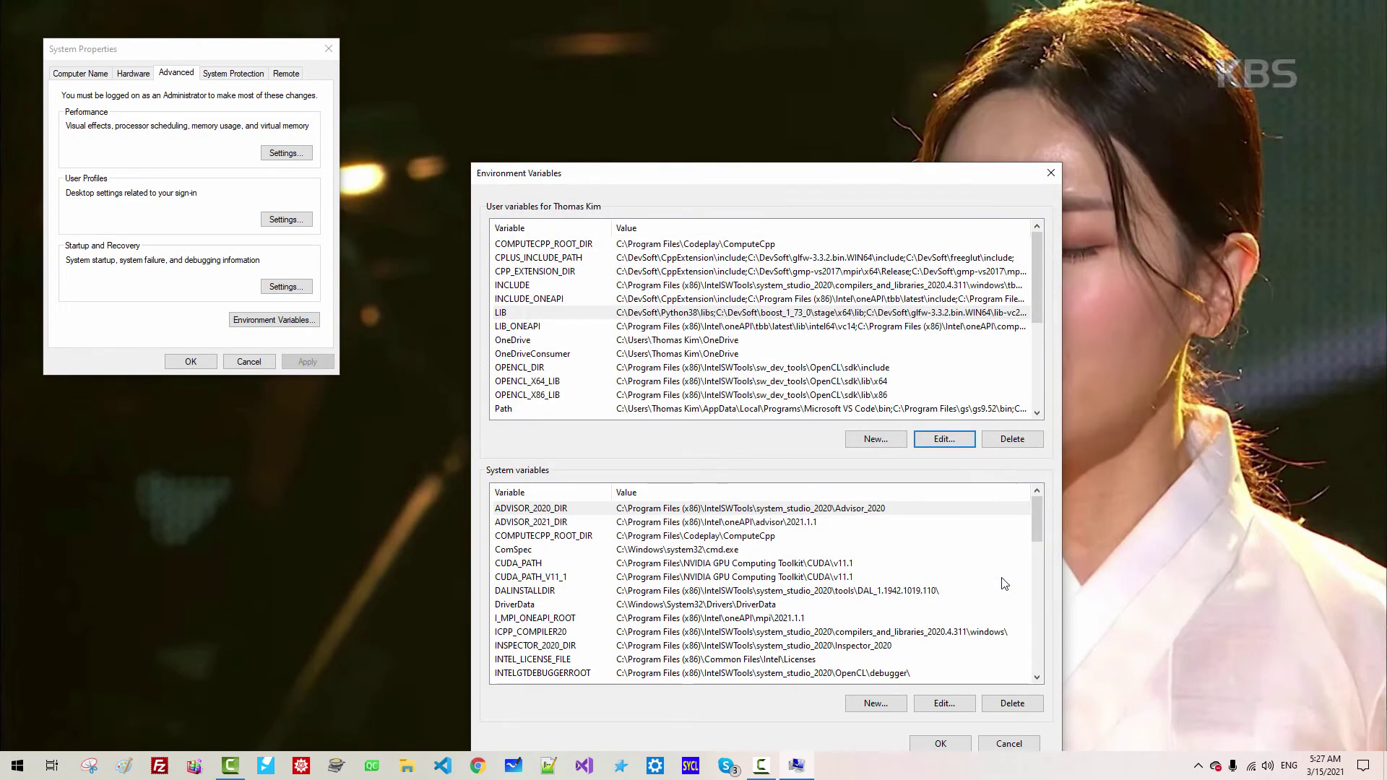
# - Set the user variable OPENCL_DIR to the folder C:\Program Files (x86)\IntelSWTools\system_studio_2020\OpenCL\sdk\include
pyautogui.click(687, 367)
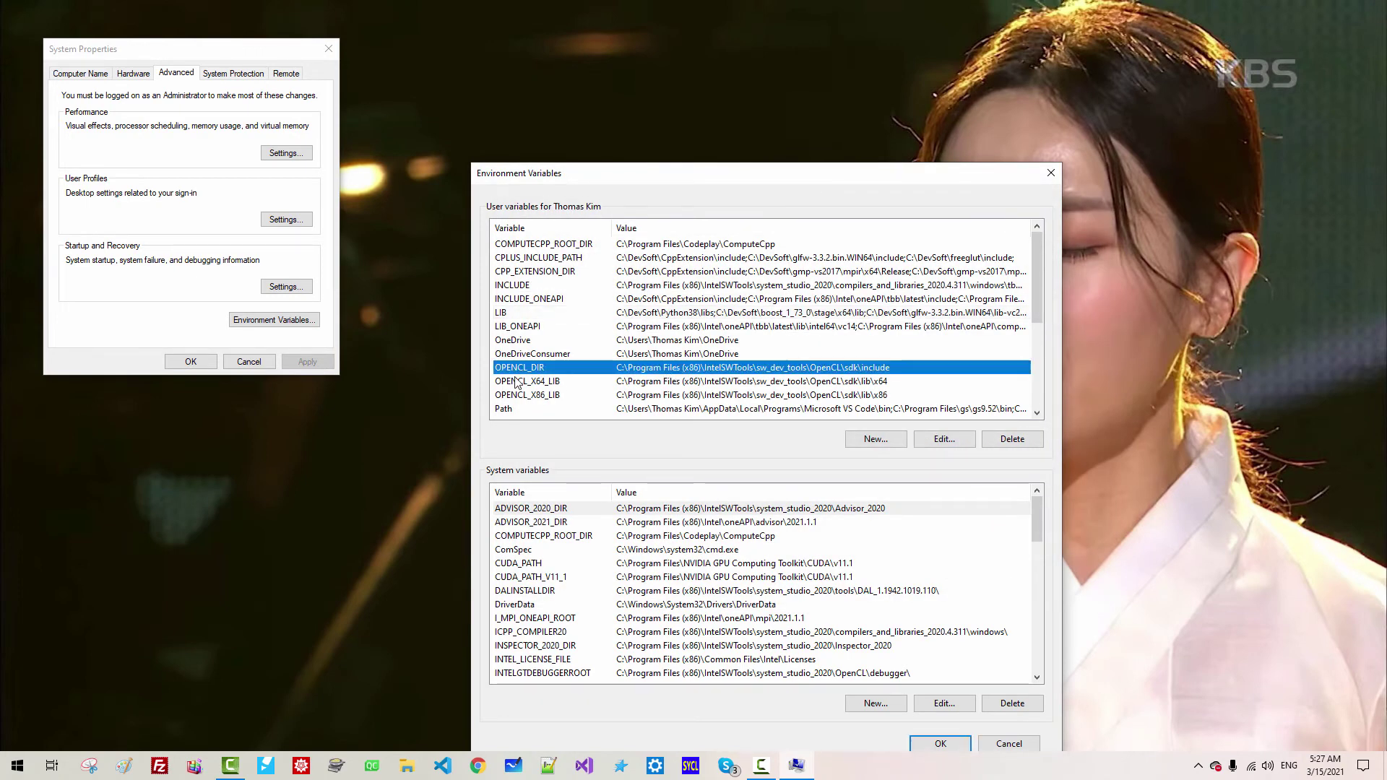
pyautogui.click(939, 439)
pyautogui.click(532, 414)
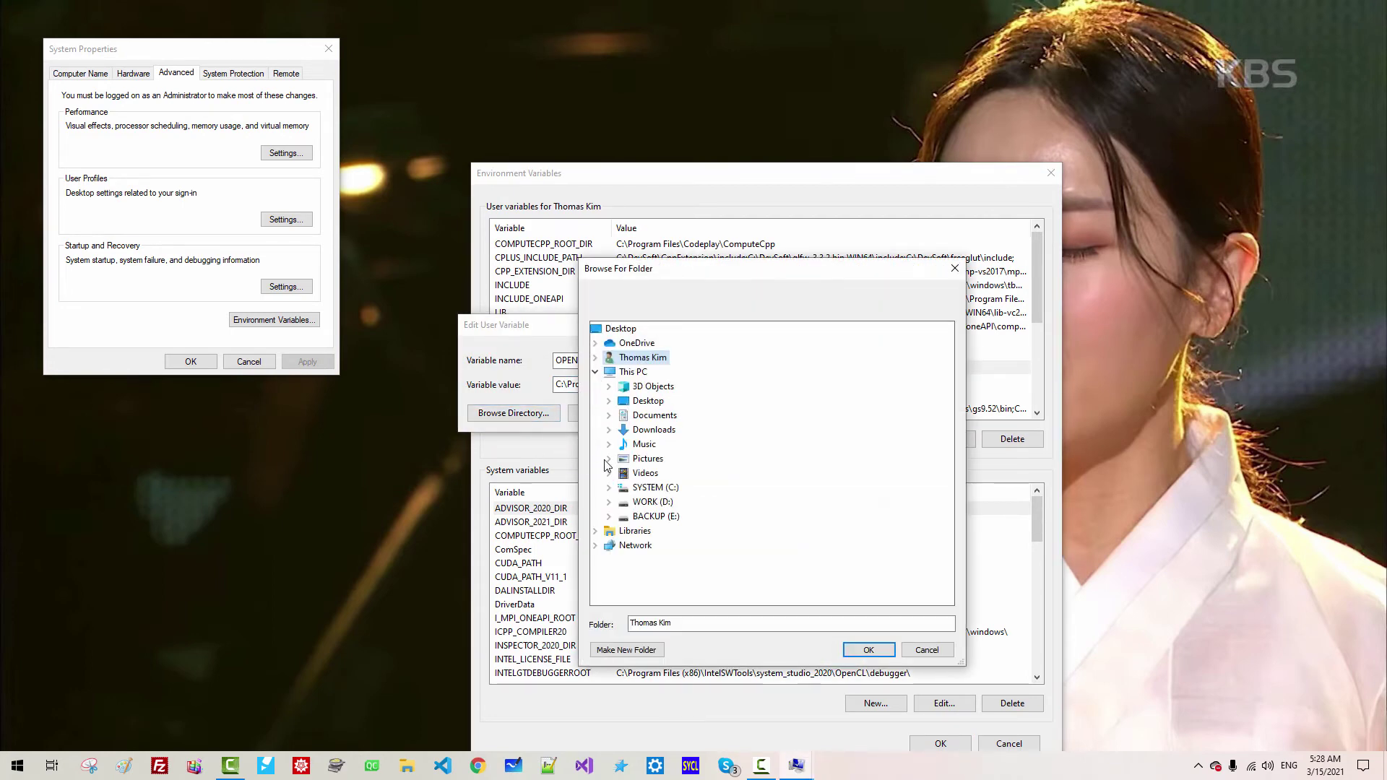
pyautogui.click(613, 489)
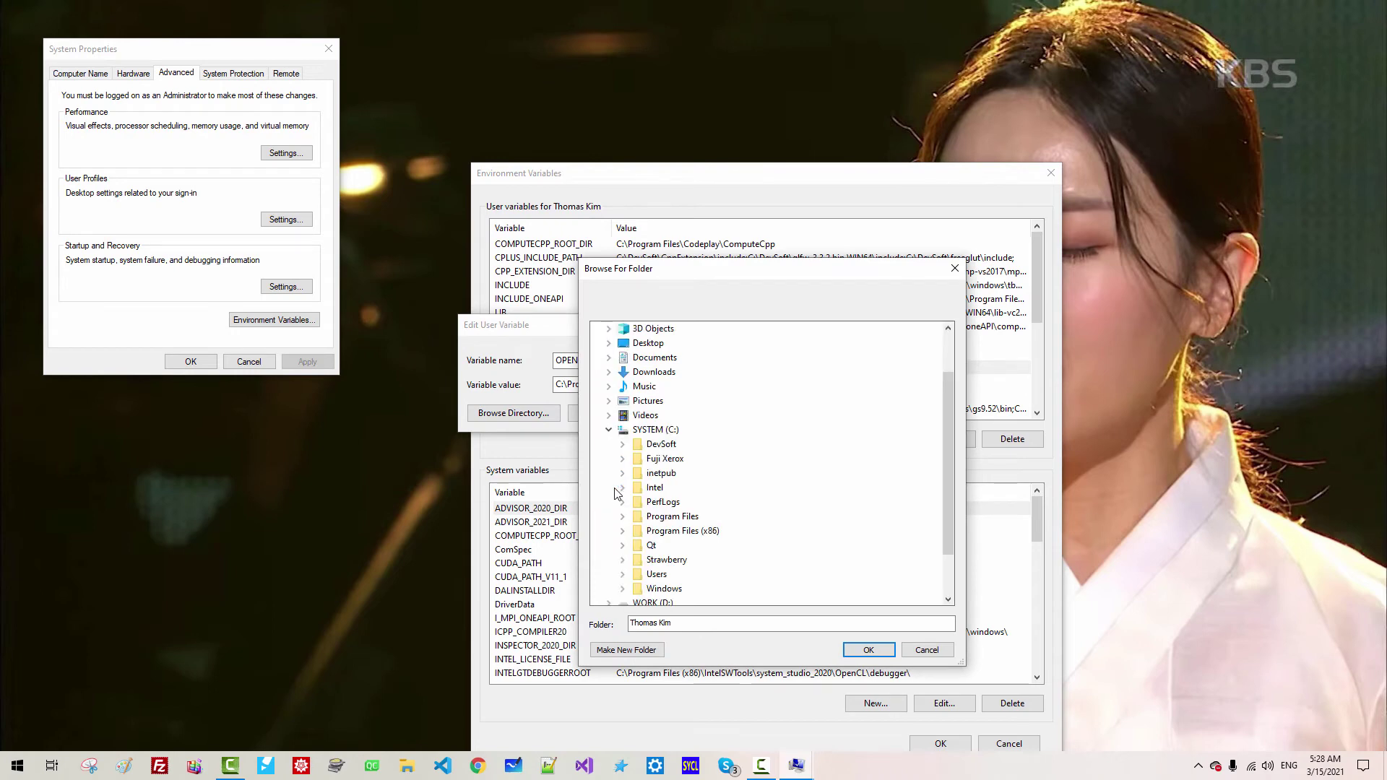
pyautogui.click(624, 533)
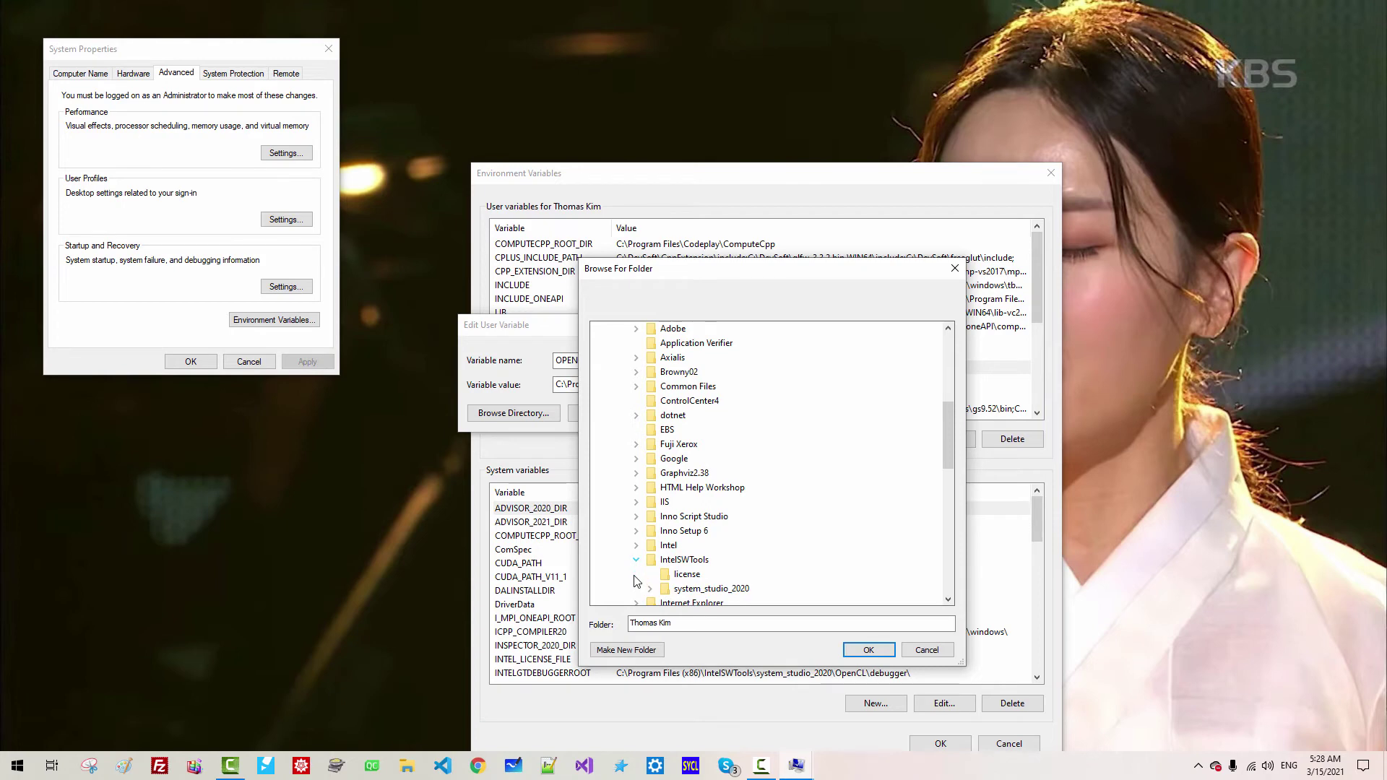
pyautogui.click(650, 590)
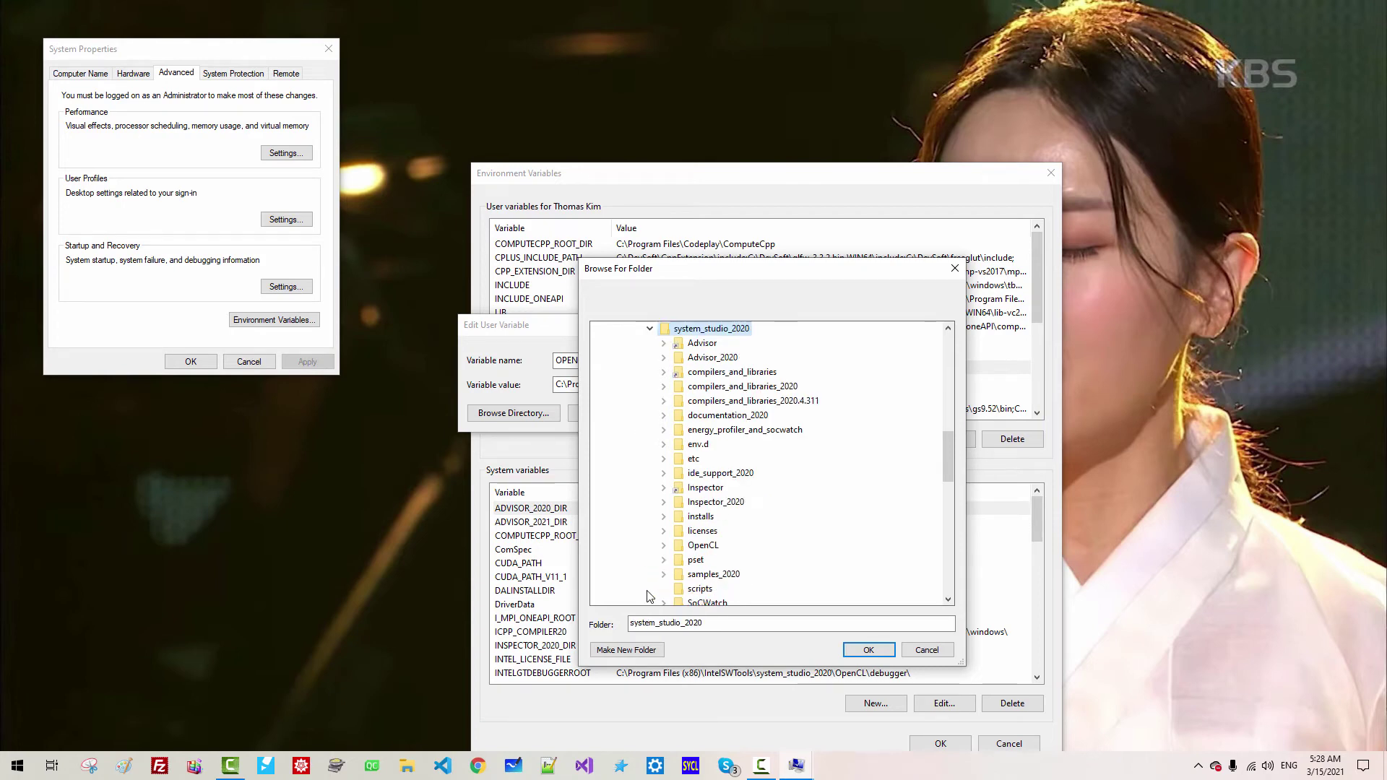
pyautogui.click(665, 546)
pyautogui.click(676, 574)
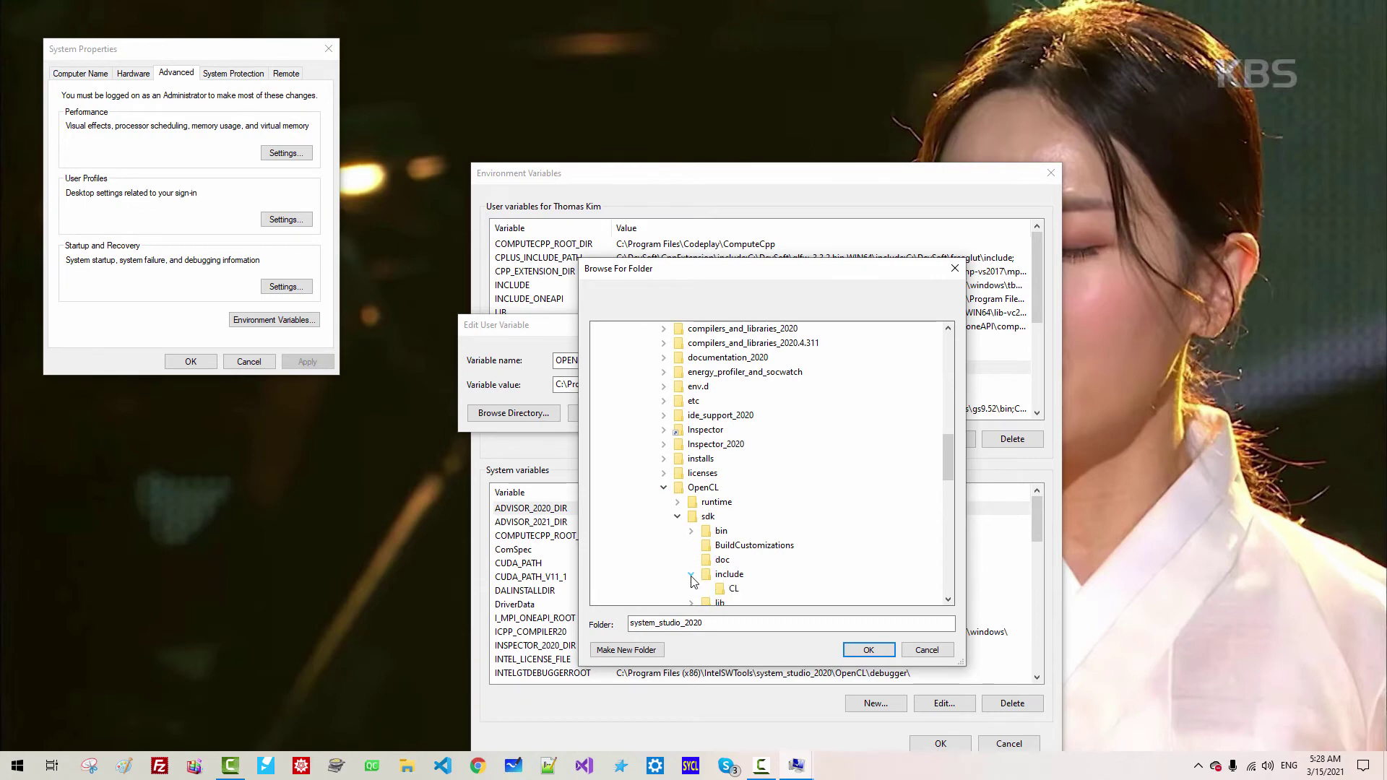
pyautogui.click(727, 574)
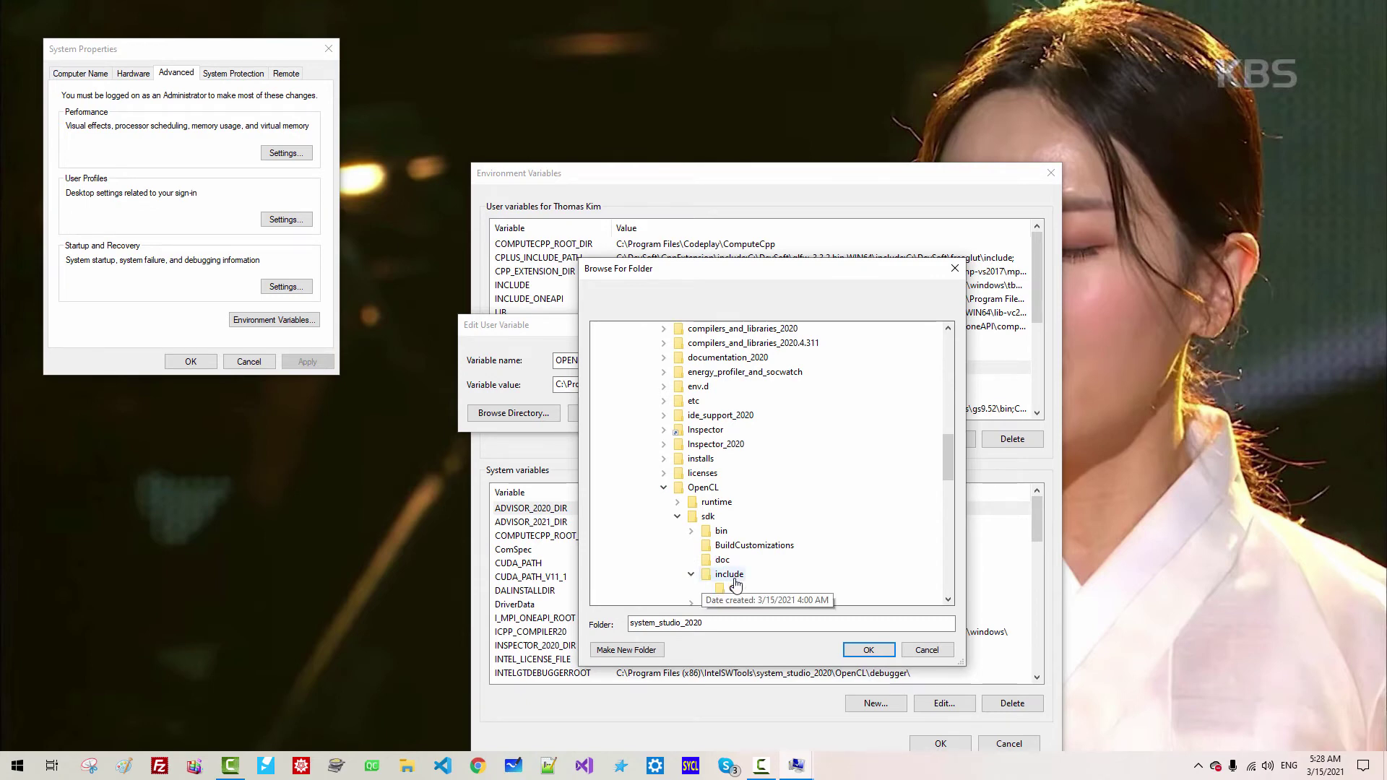
pyautogui.click(870, 650)
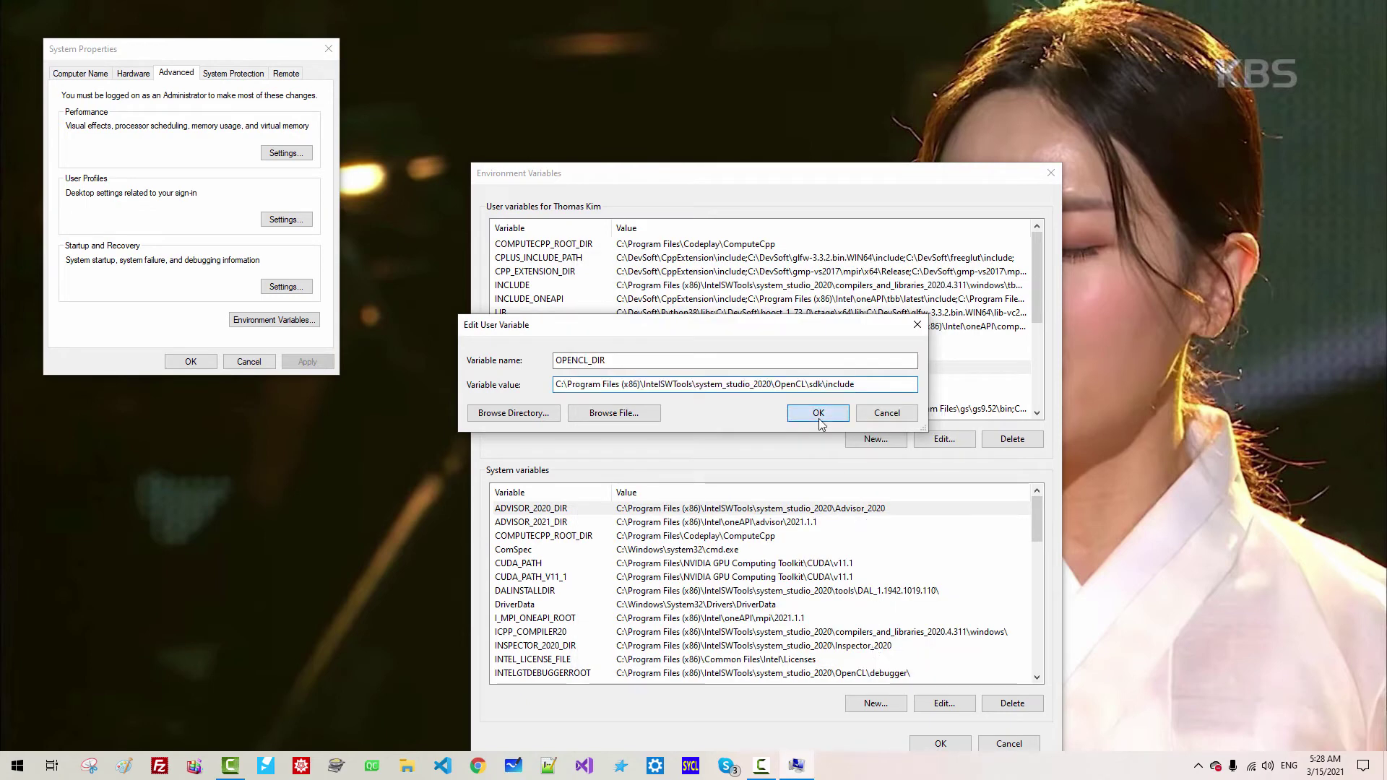
pyautogui.click(818, 417)
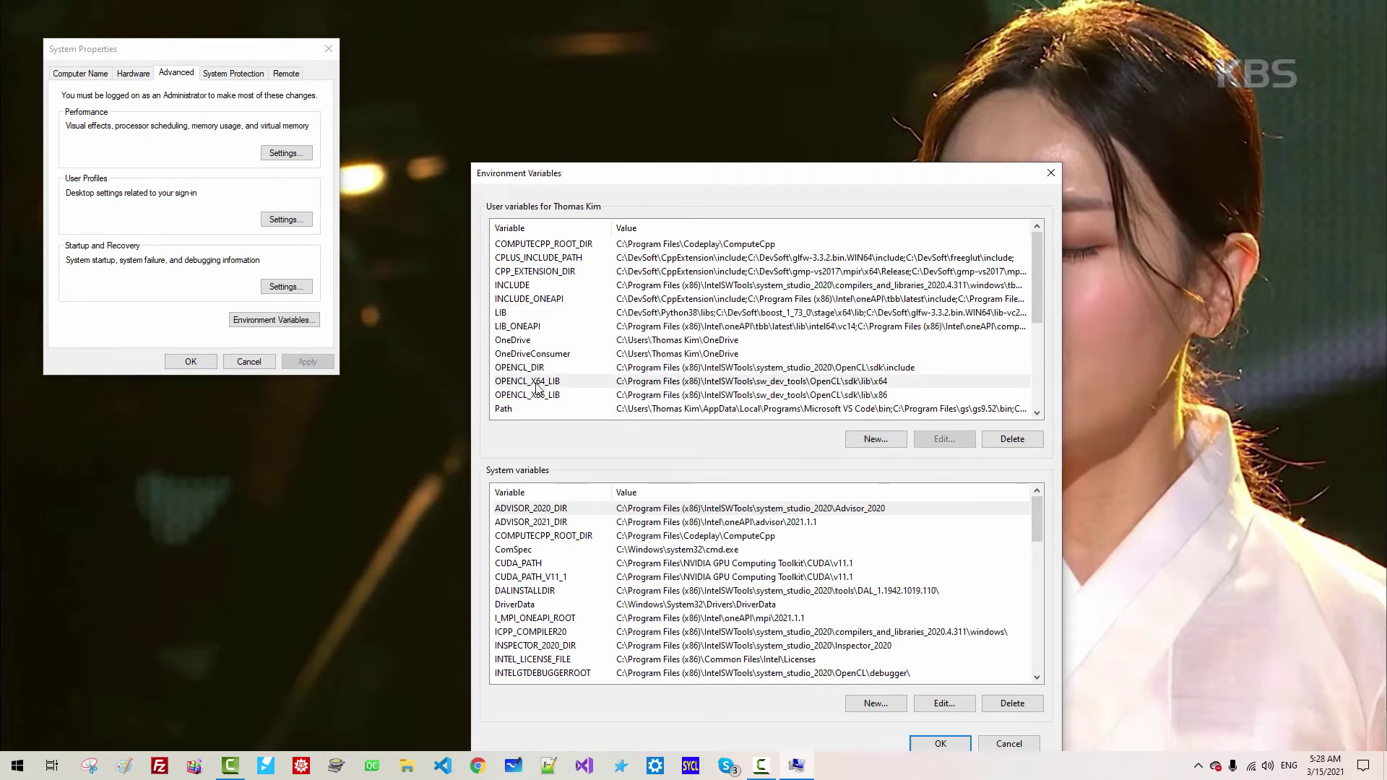
# - Set the user variable OPENCL_X64_LIB to the folder C:\Program Files (x86)\IntelSWTools\system_studio_2020\OpenCL\sdk\lib\x64
pyautogui.click(541, 383)
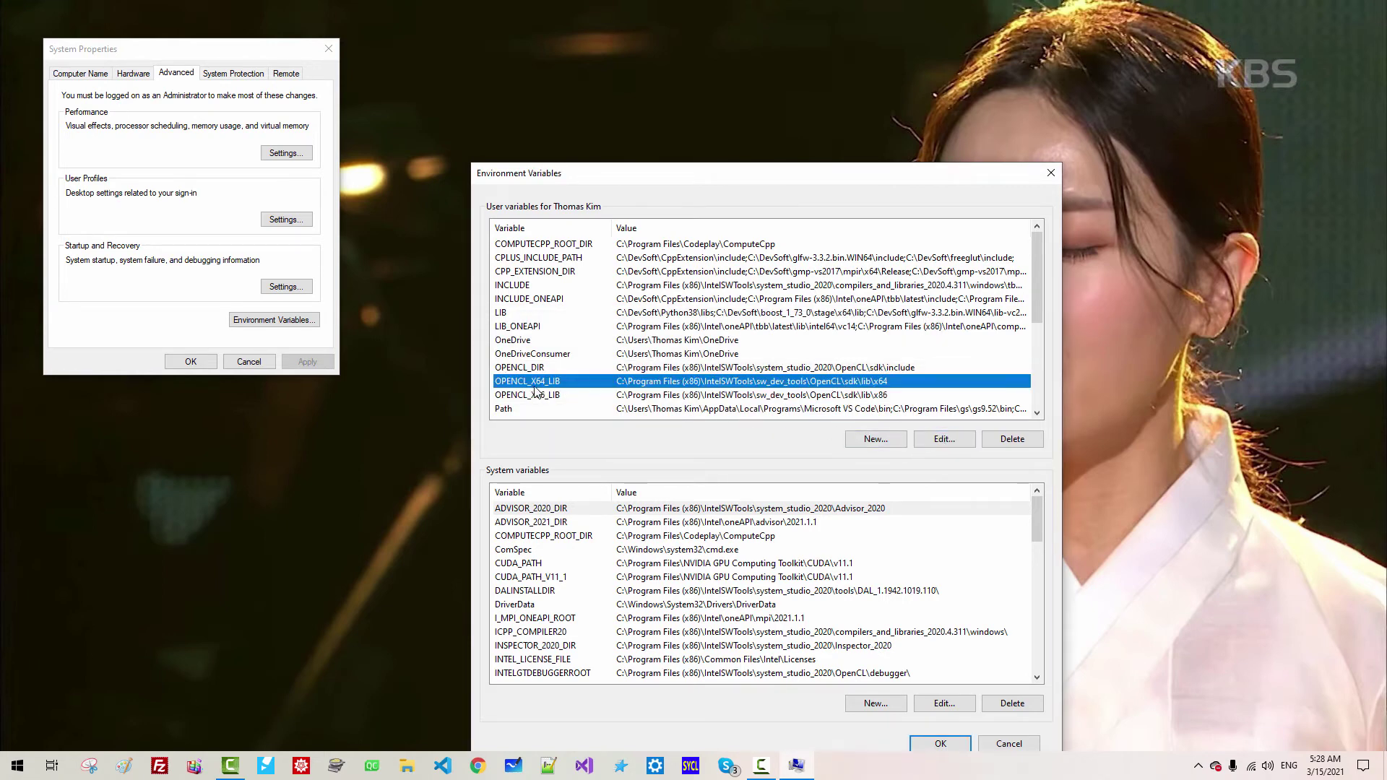
pyautogui.click(939, 447)
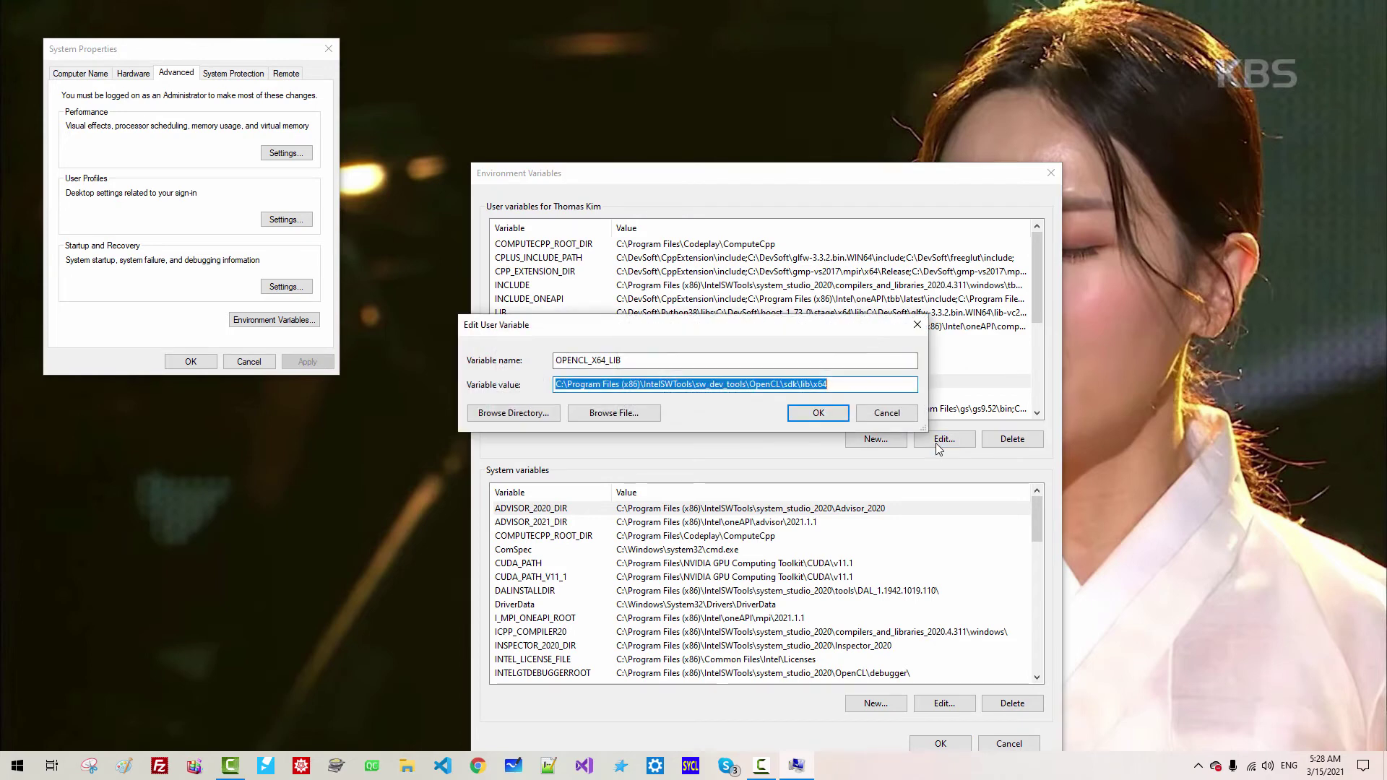
pyautogui.click(544, 417)
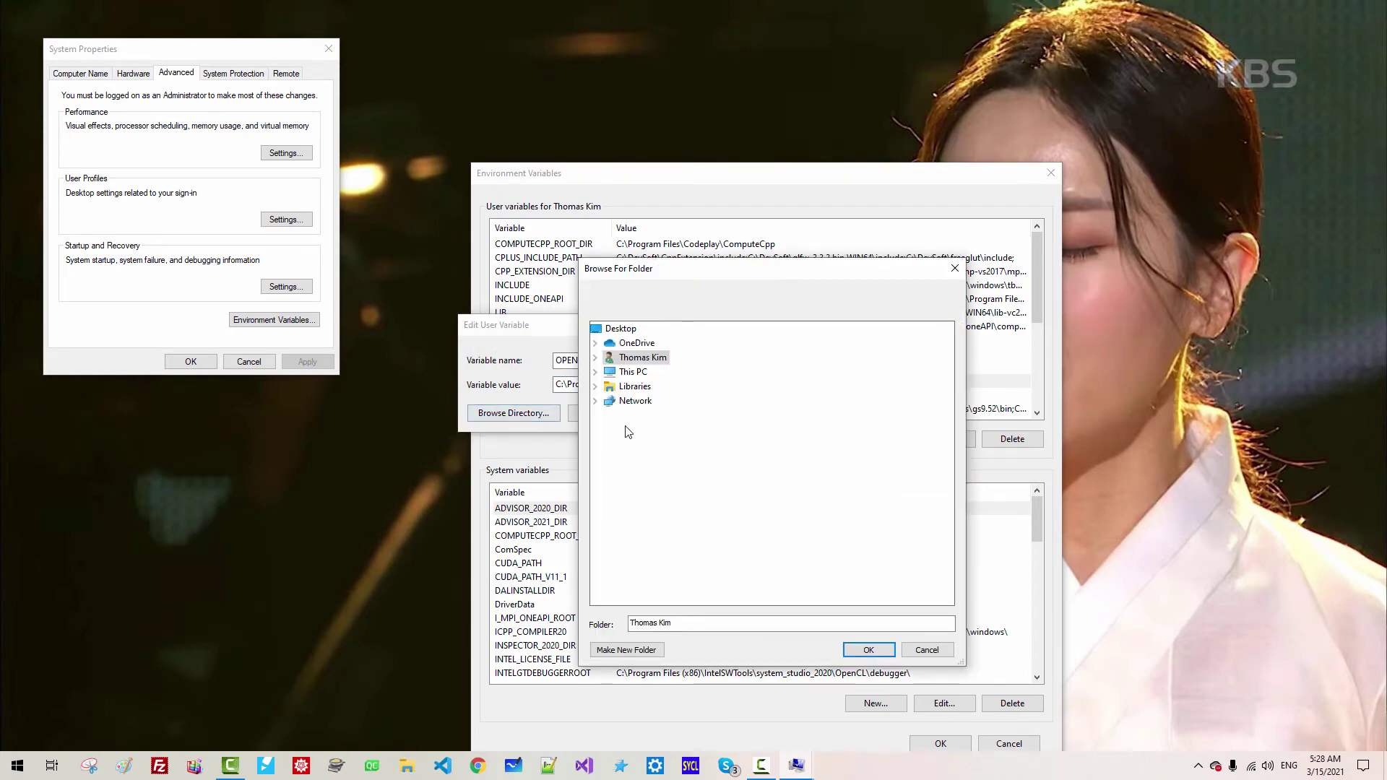
pyautogui.click(595, 372)
pyautogui.click(613, 488)
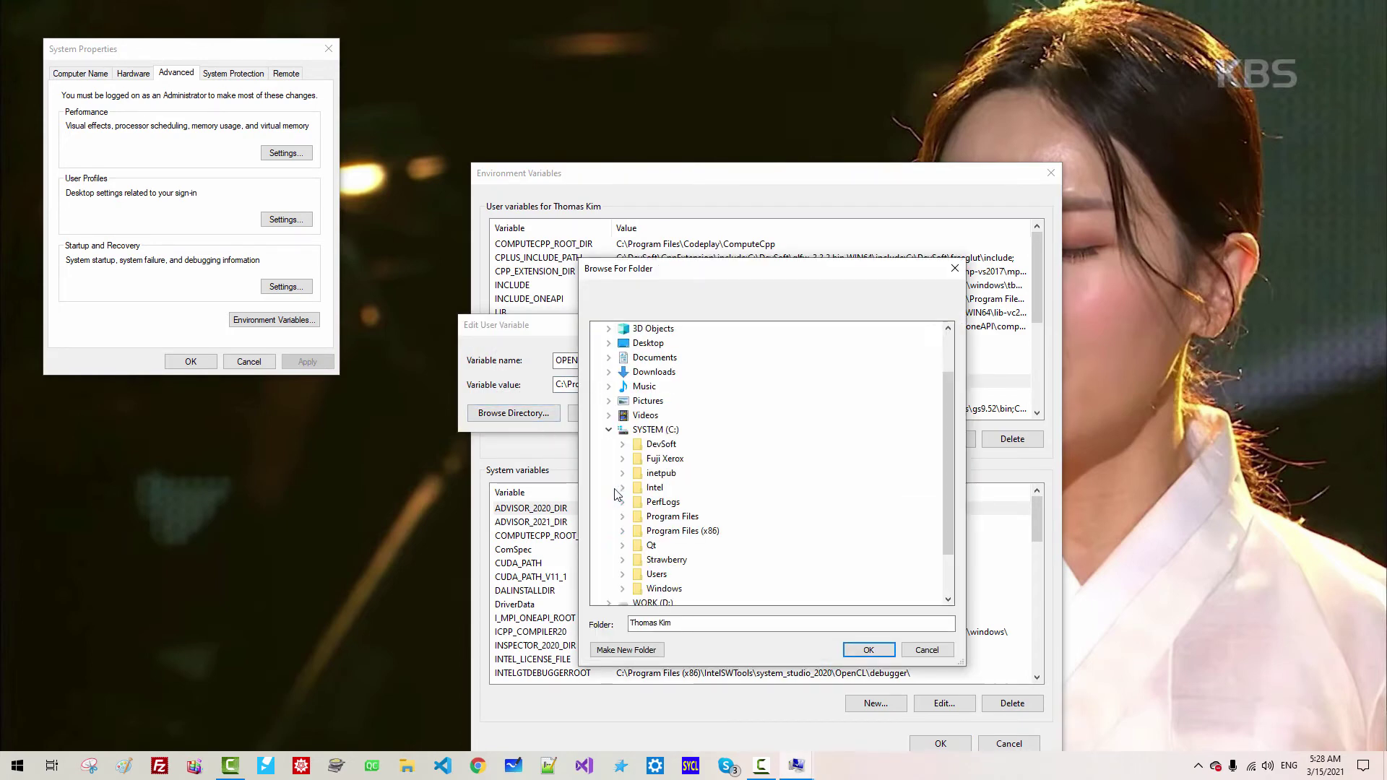
pyautogui.click(622, 532)
pyautogui.click(636, 575)
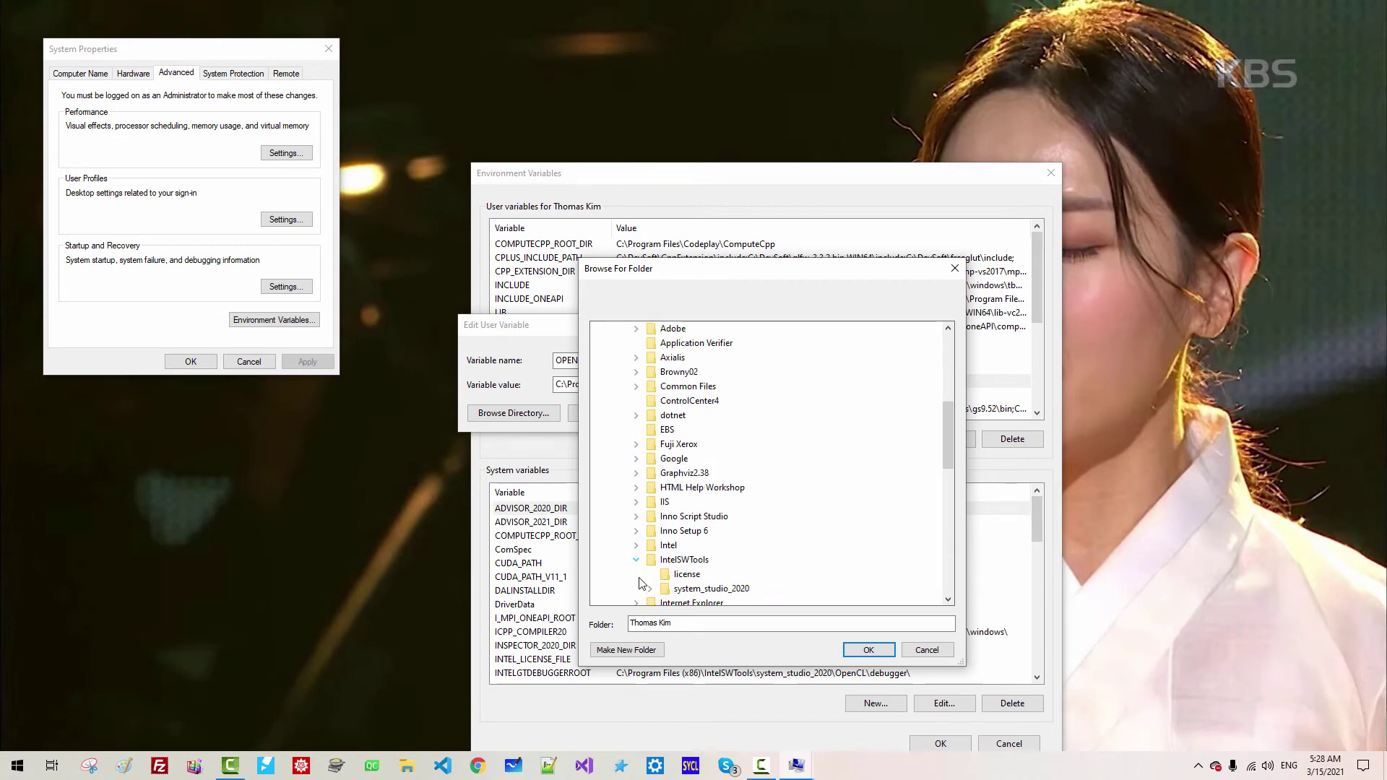
pyautogui.click(649, 594)
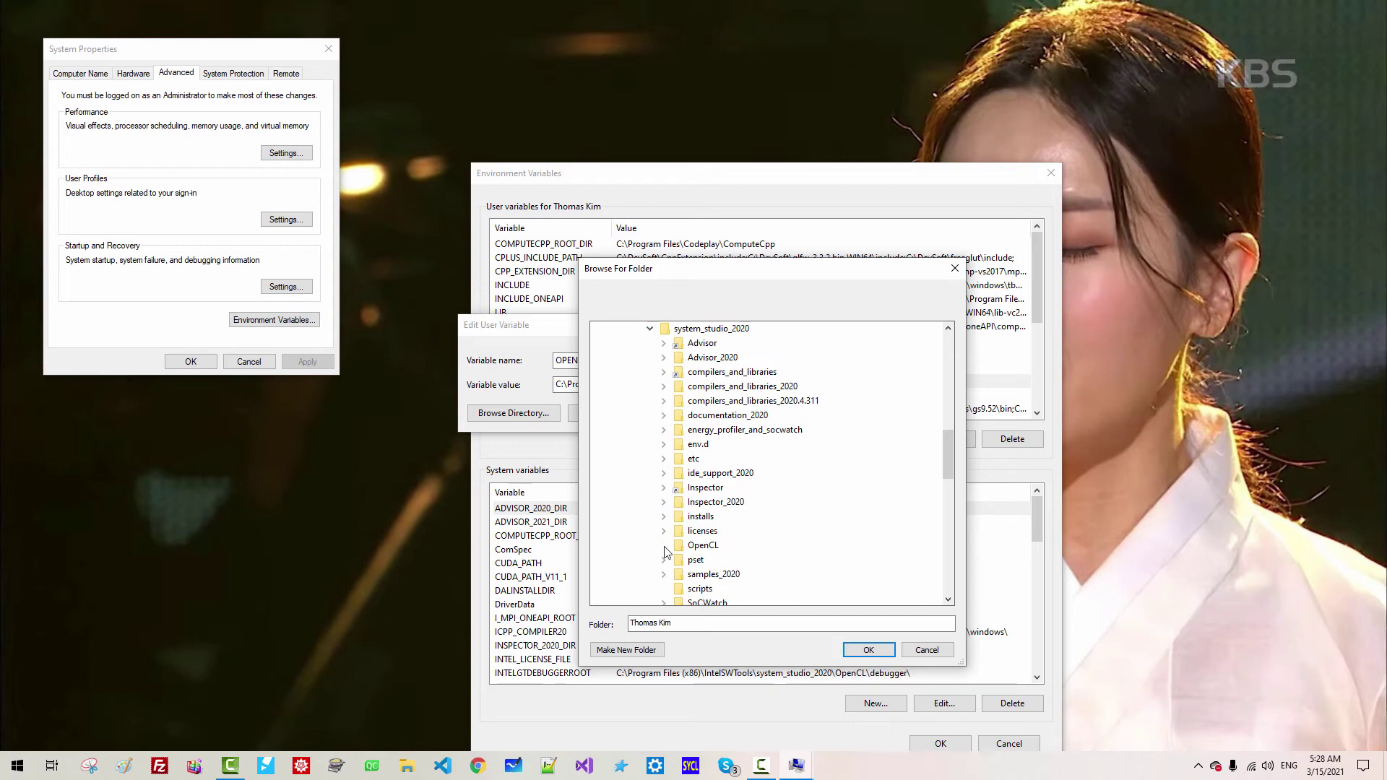
pyautogui.click(663, 545)
pyautogui.click(677, 576)
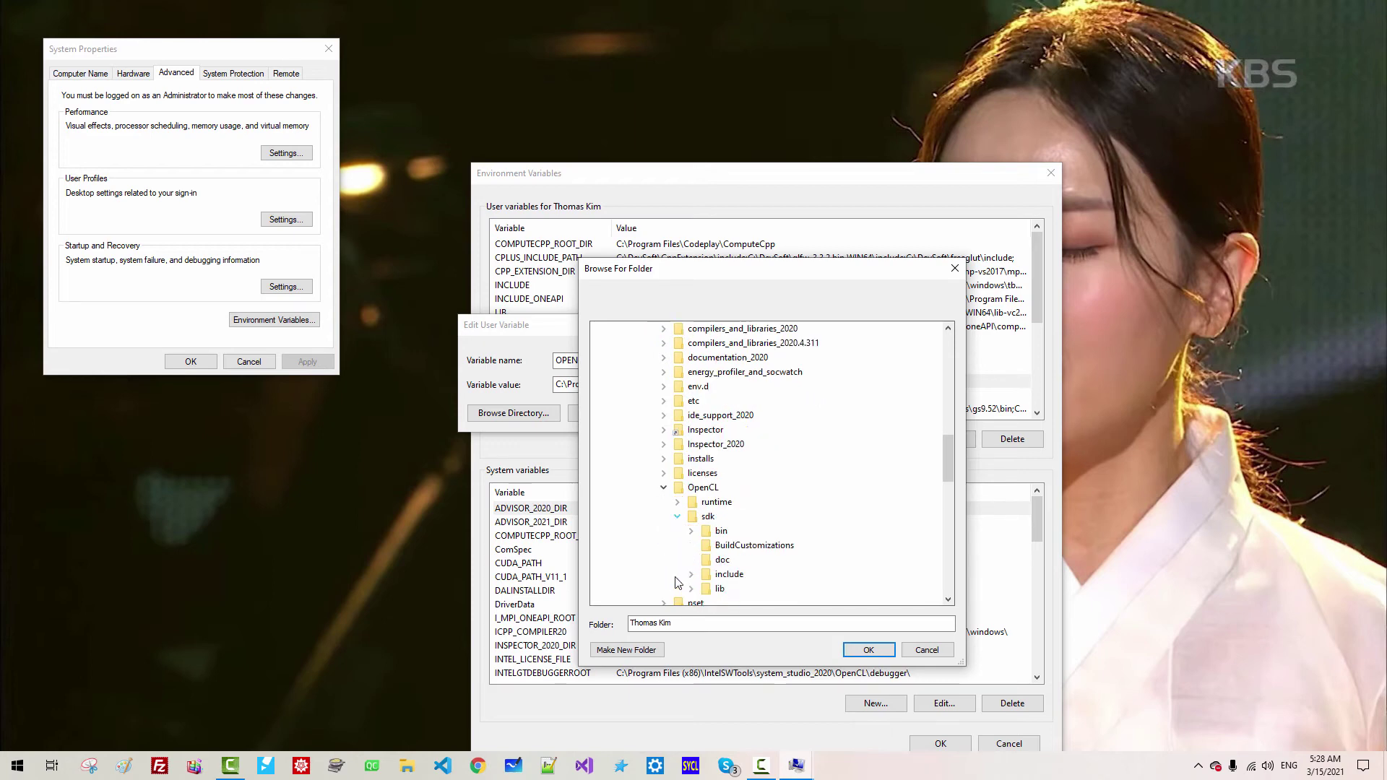
pyautogui.click(692, 600)
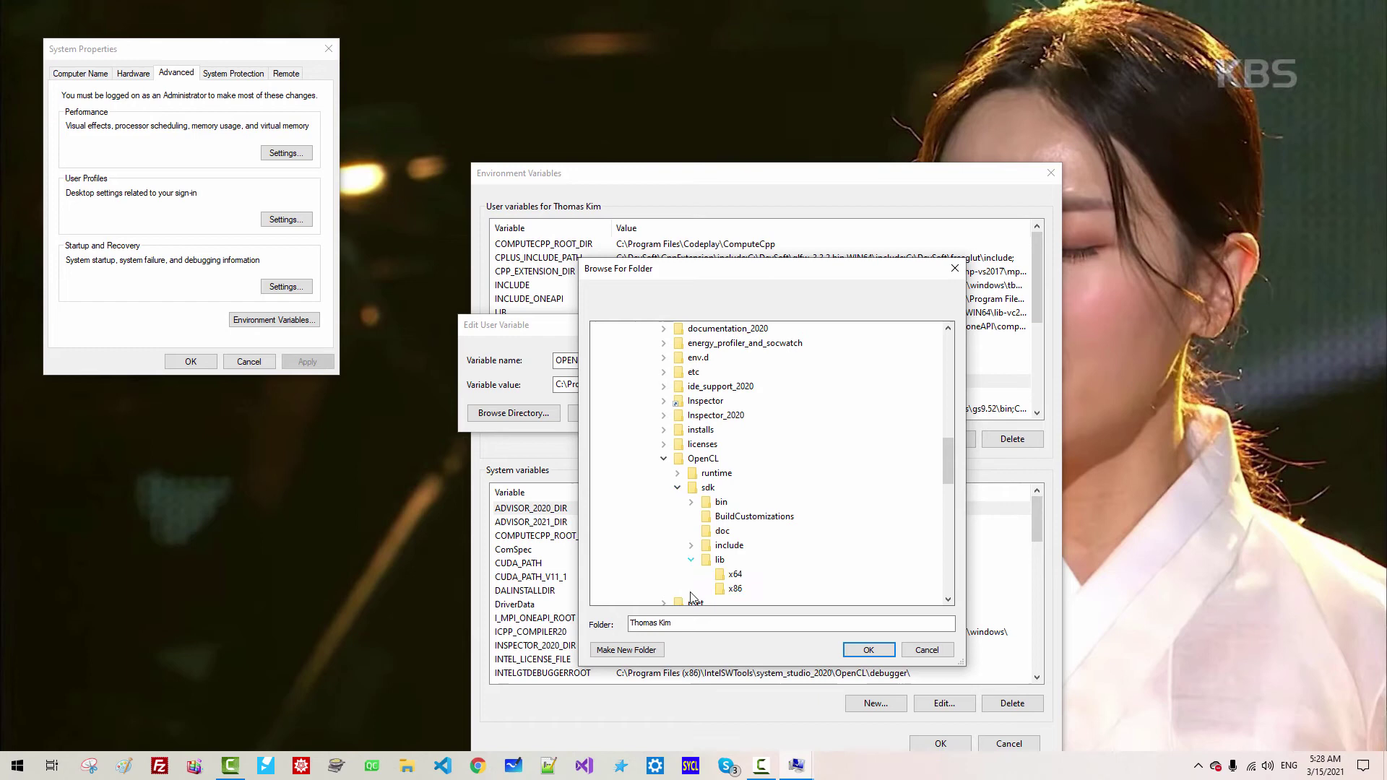
pyautogui.click(735, 574)
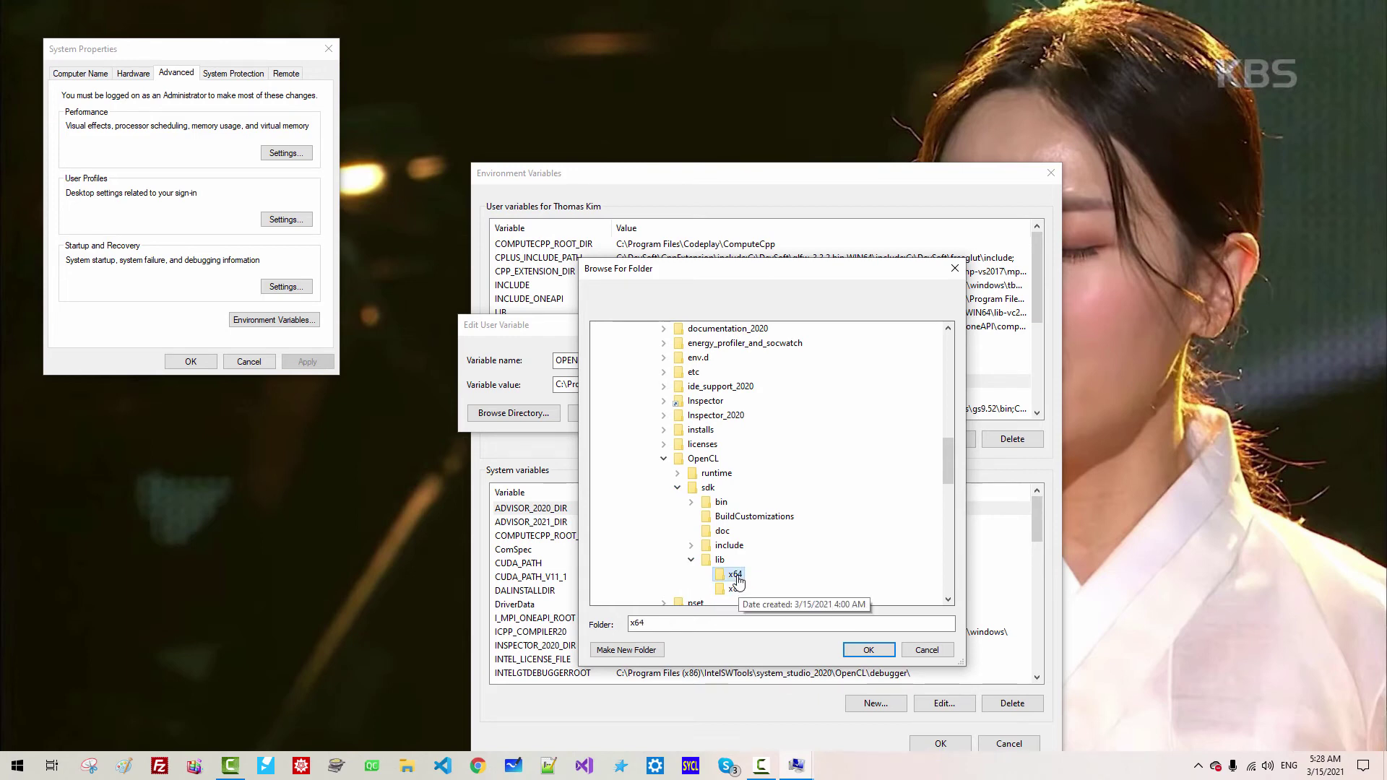
pyautogui.click(869, 650)
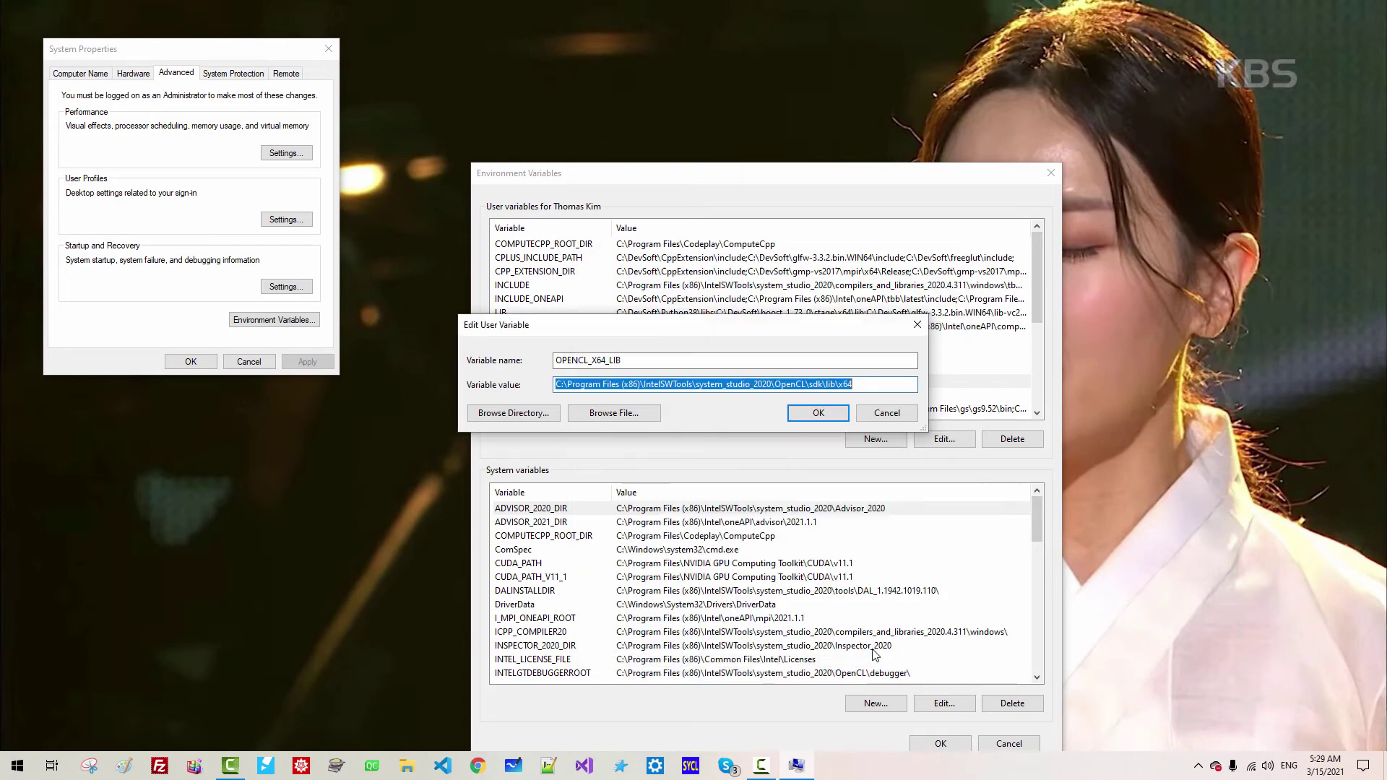
pyautogui.click(818, 415)
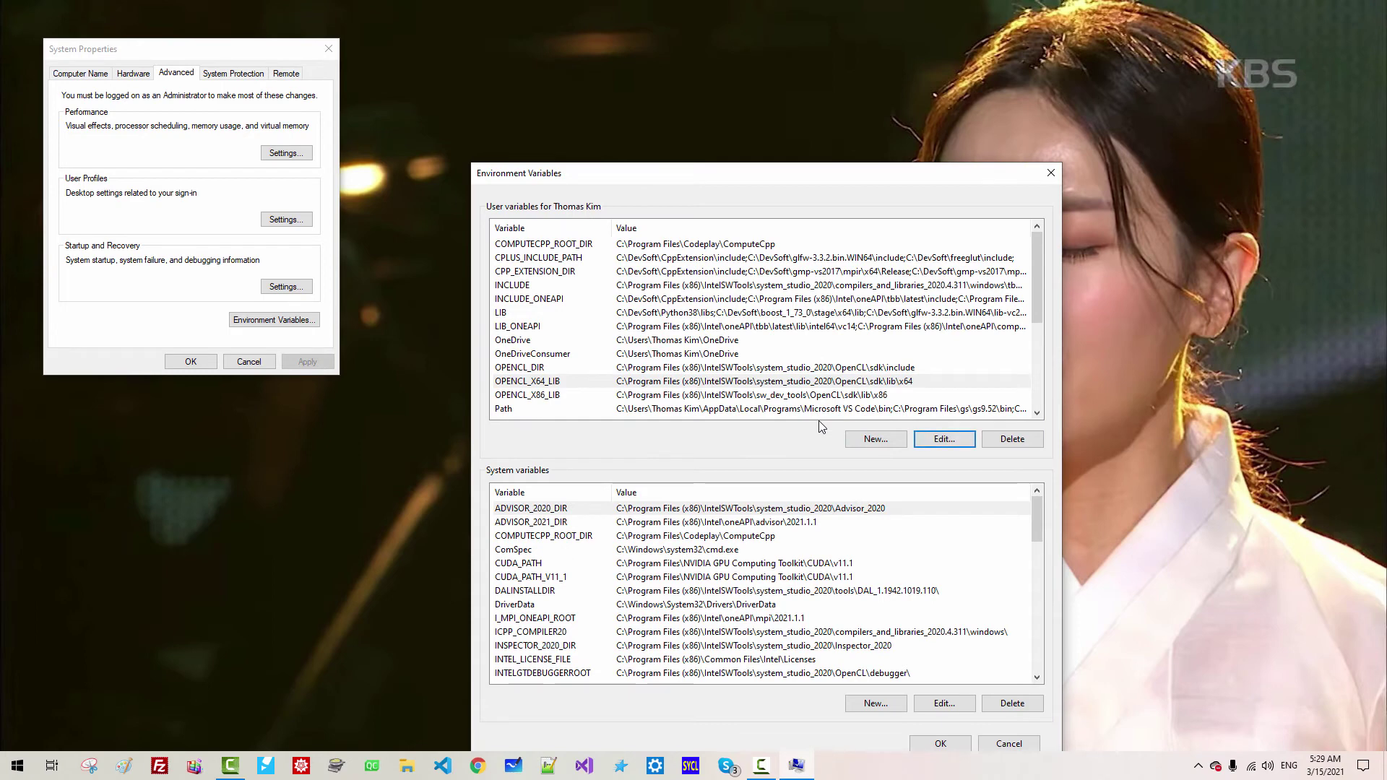
# - Delete the user variable OPENCL_X86_LIB, remove the old sw_dev_tools tbb\bin entry from the user variable Path, and accept all environment variable changes
pyautogui.click(664, 396)
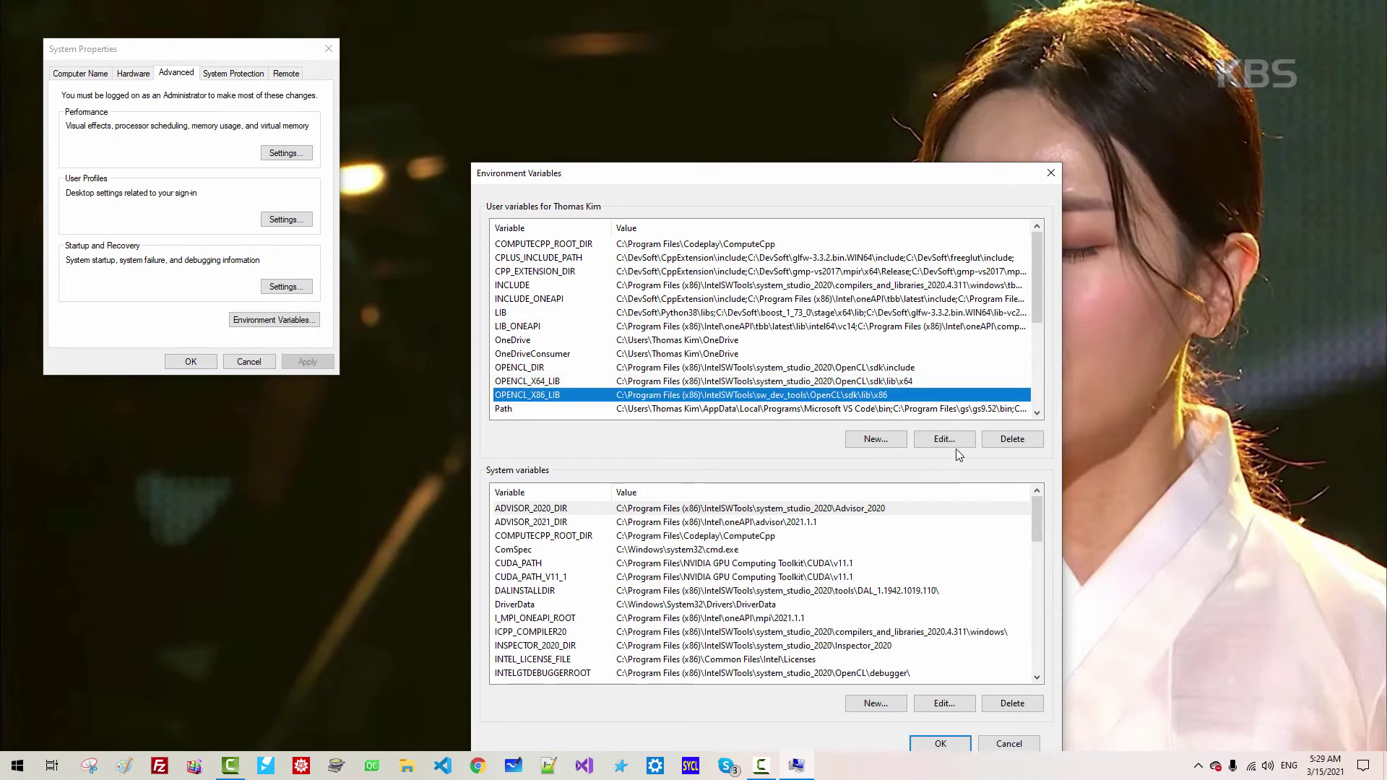
pyautogui.click(1011, 440)
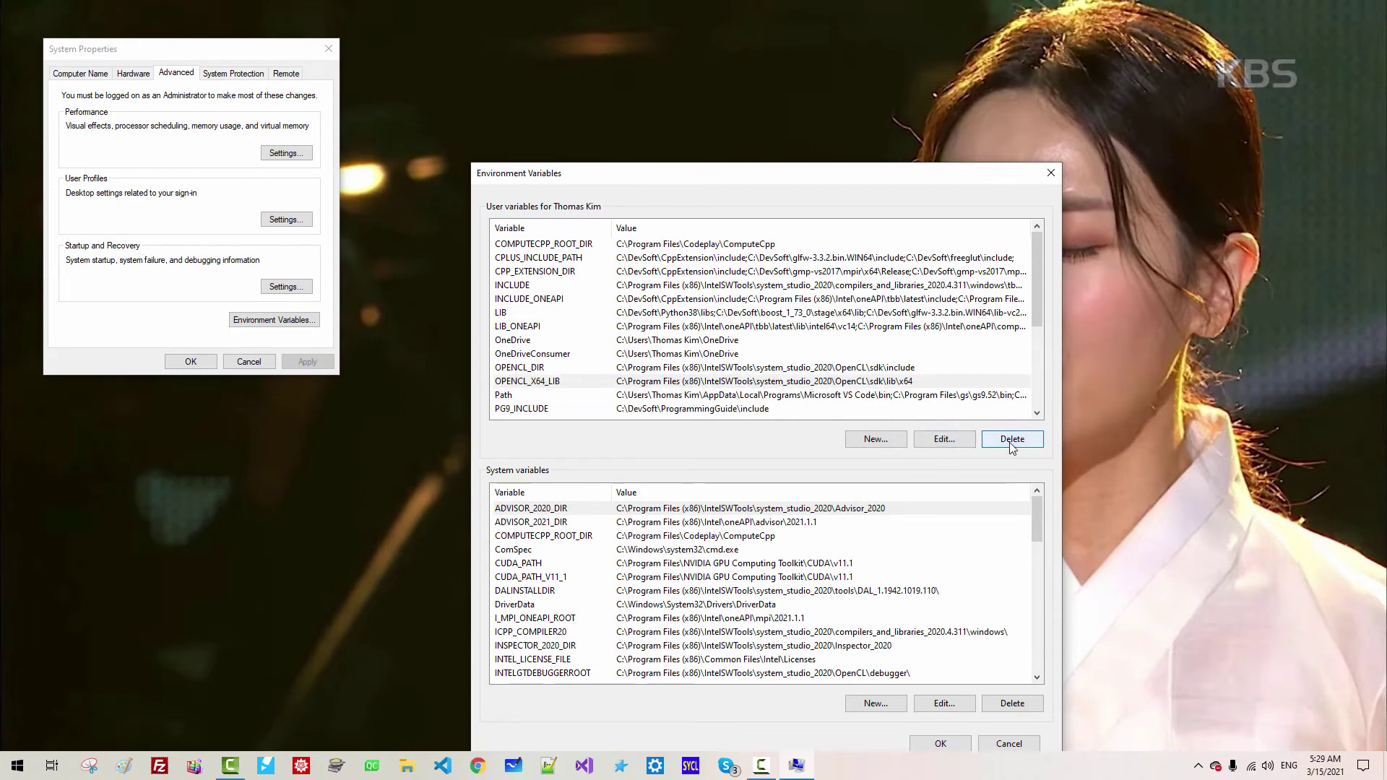
pyautogui.click(937, 397)
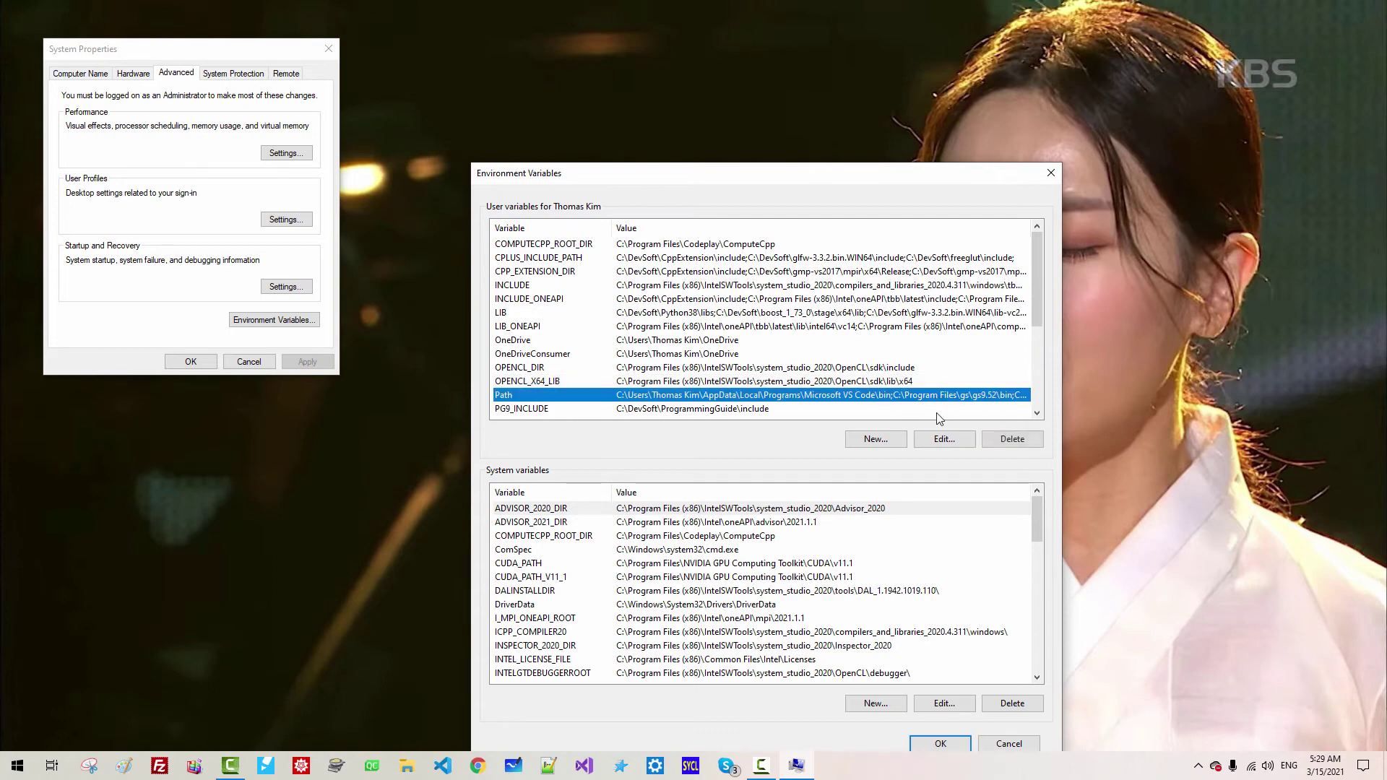
pyautogui.click(944, 438)
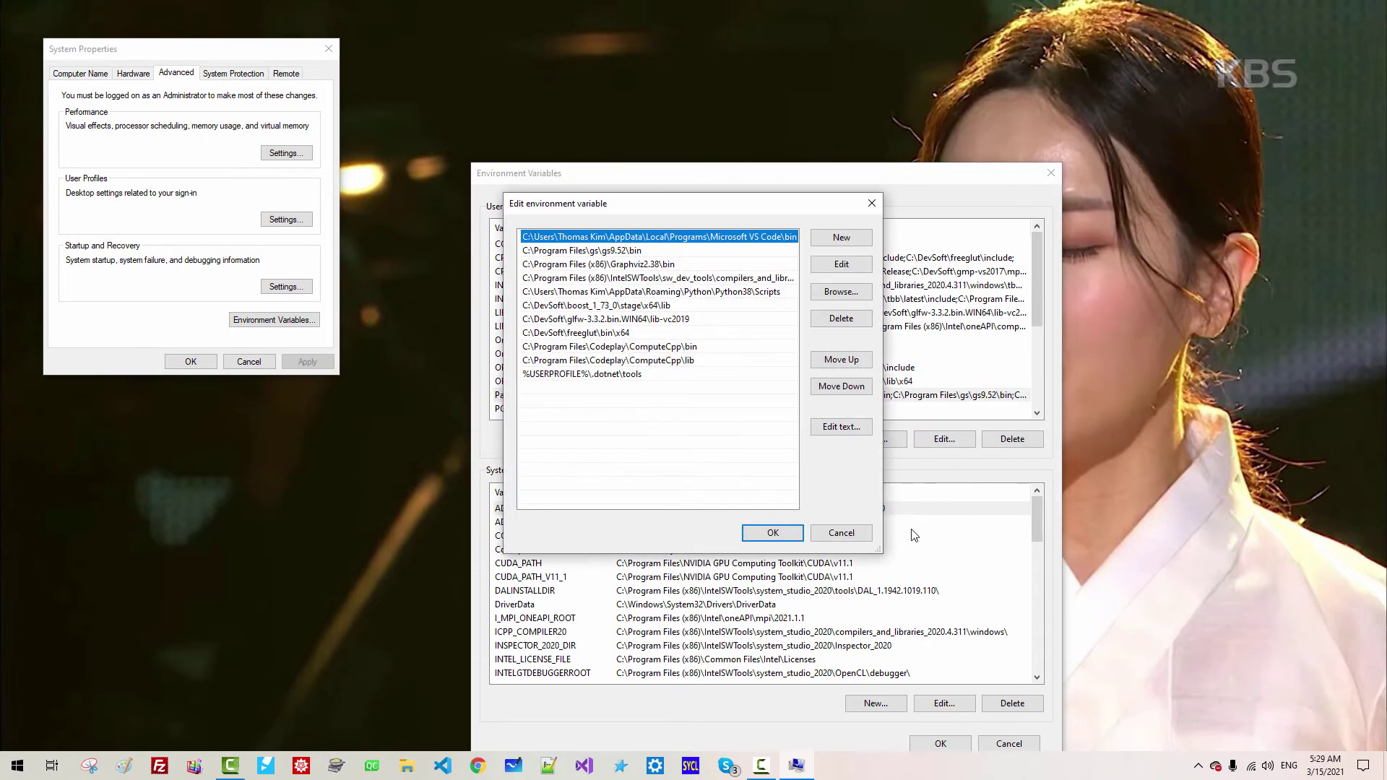
pyautogui.click(870, 282)
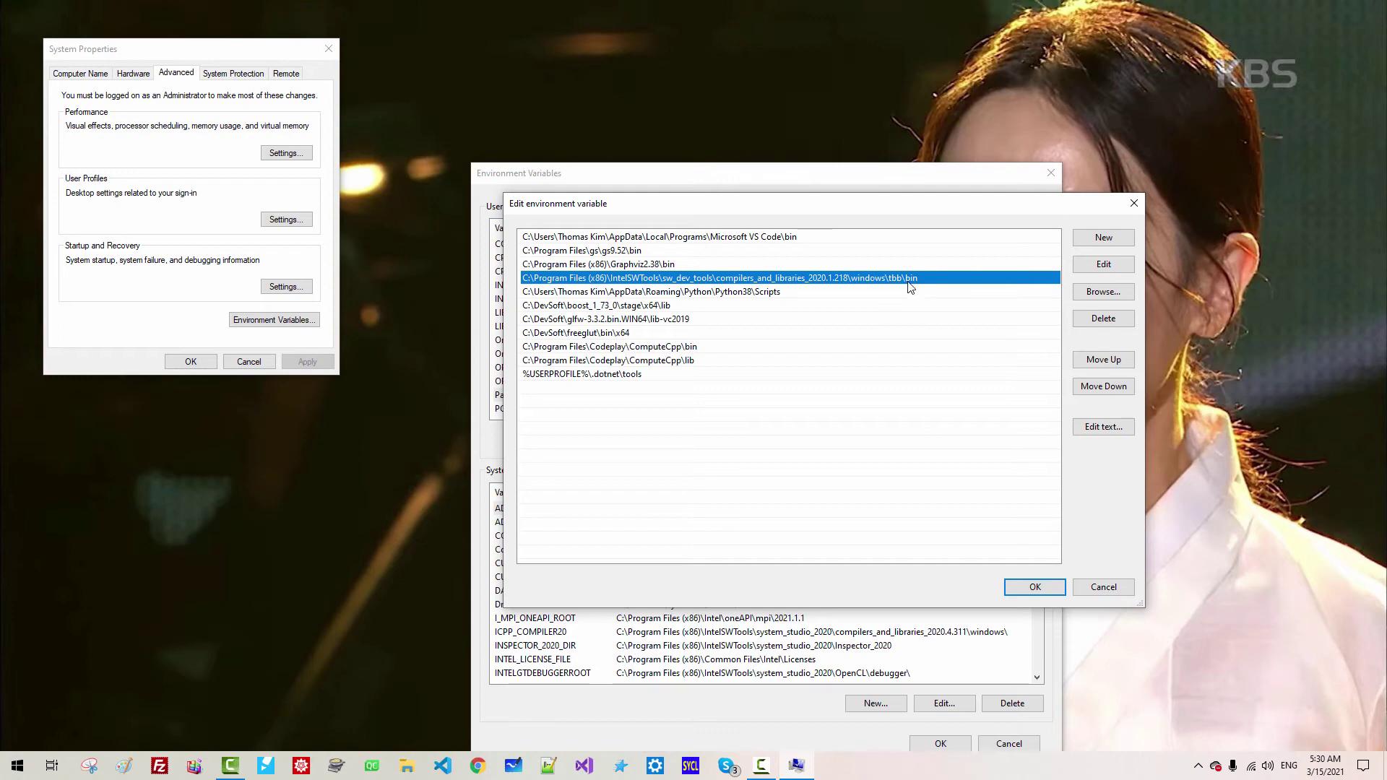
pyautogui.click(1103, 319)
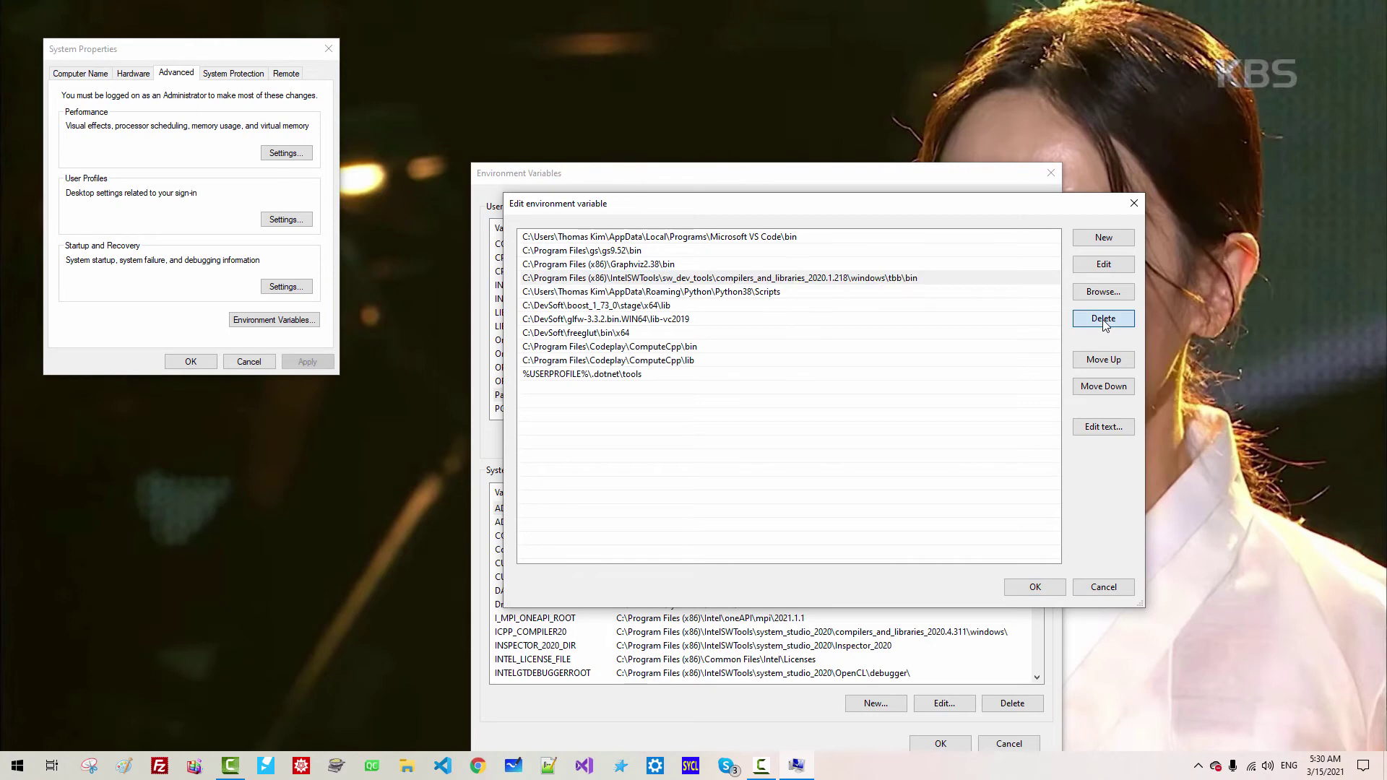
pyautogui.click(1041, 586)
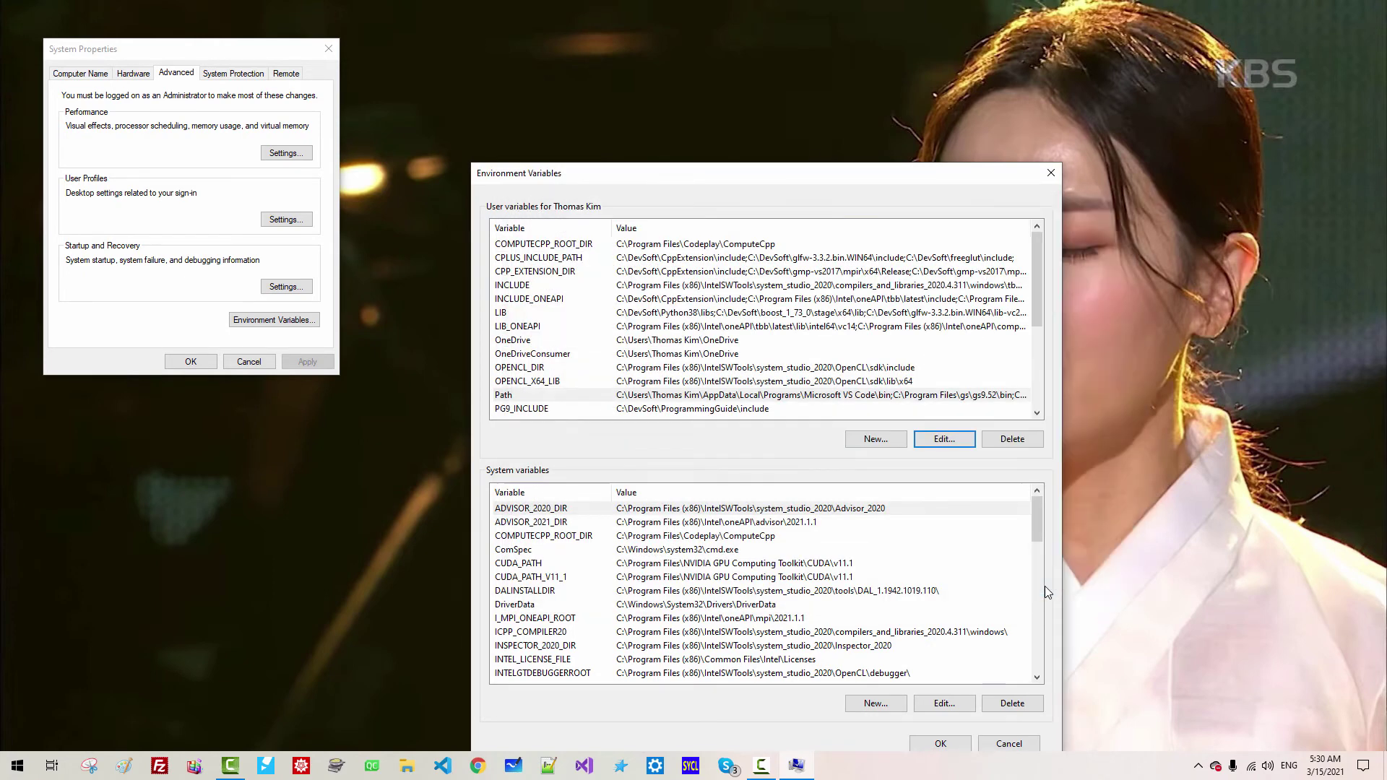
pyautogui.click(946, 749)
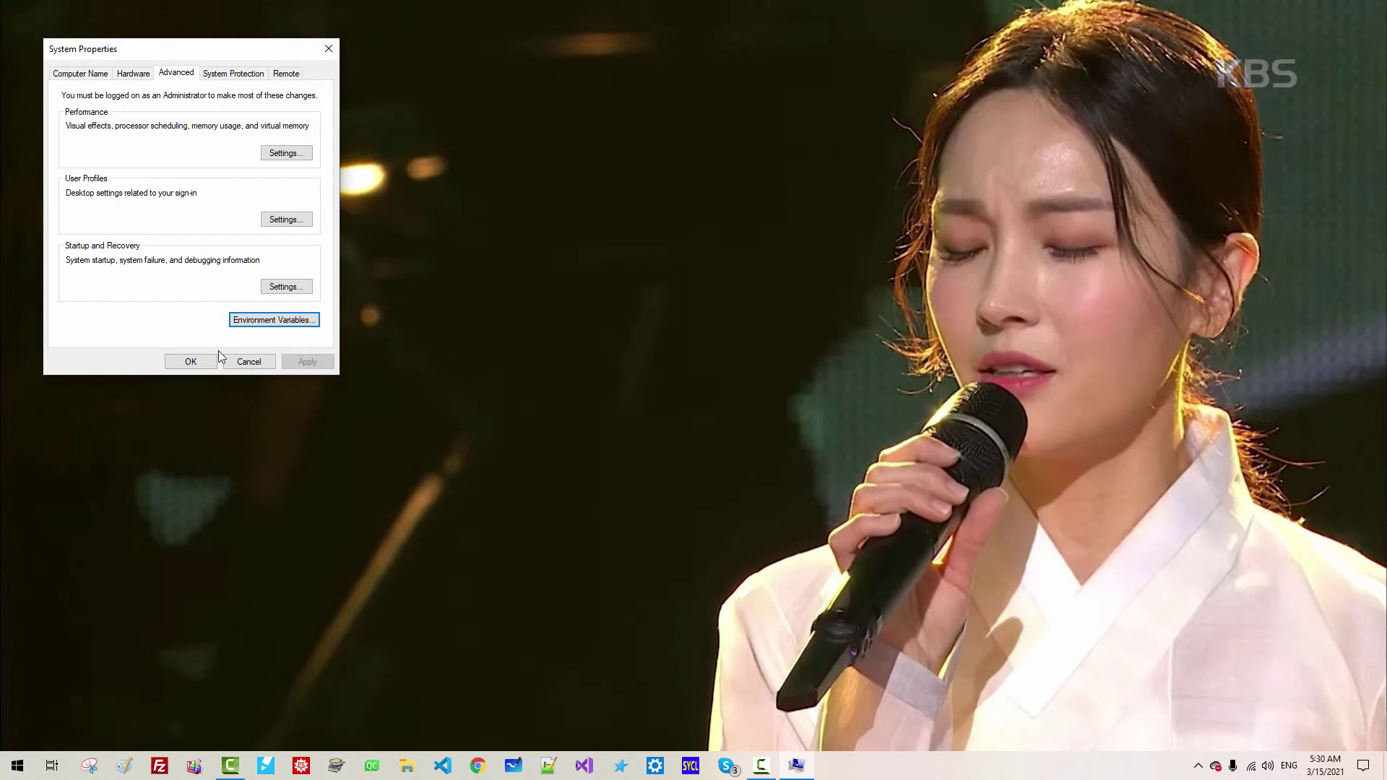
pyautogui.click(200, 362)
# - Open the properties of the x64 VS 2019 taskbar shortcut and examine its target command
pyautogui.rightClick(659, 773)
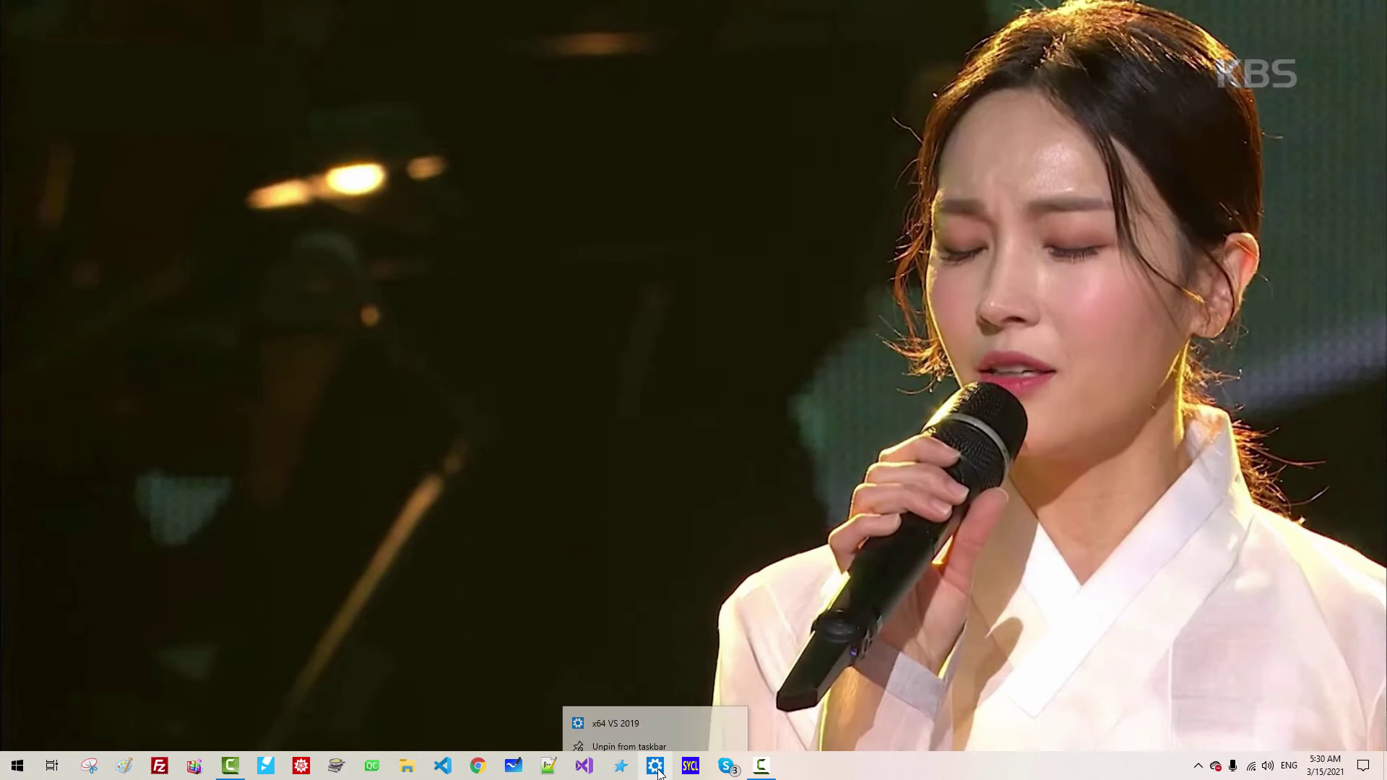
pyautogui.rightClick(704, 716)
pyautogui.click(759, 702)
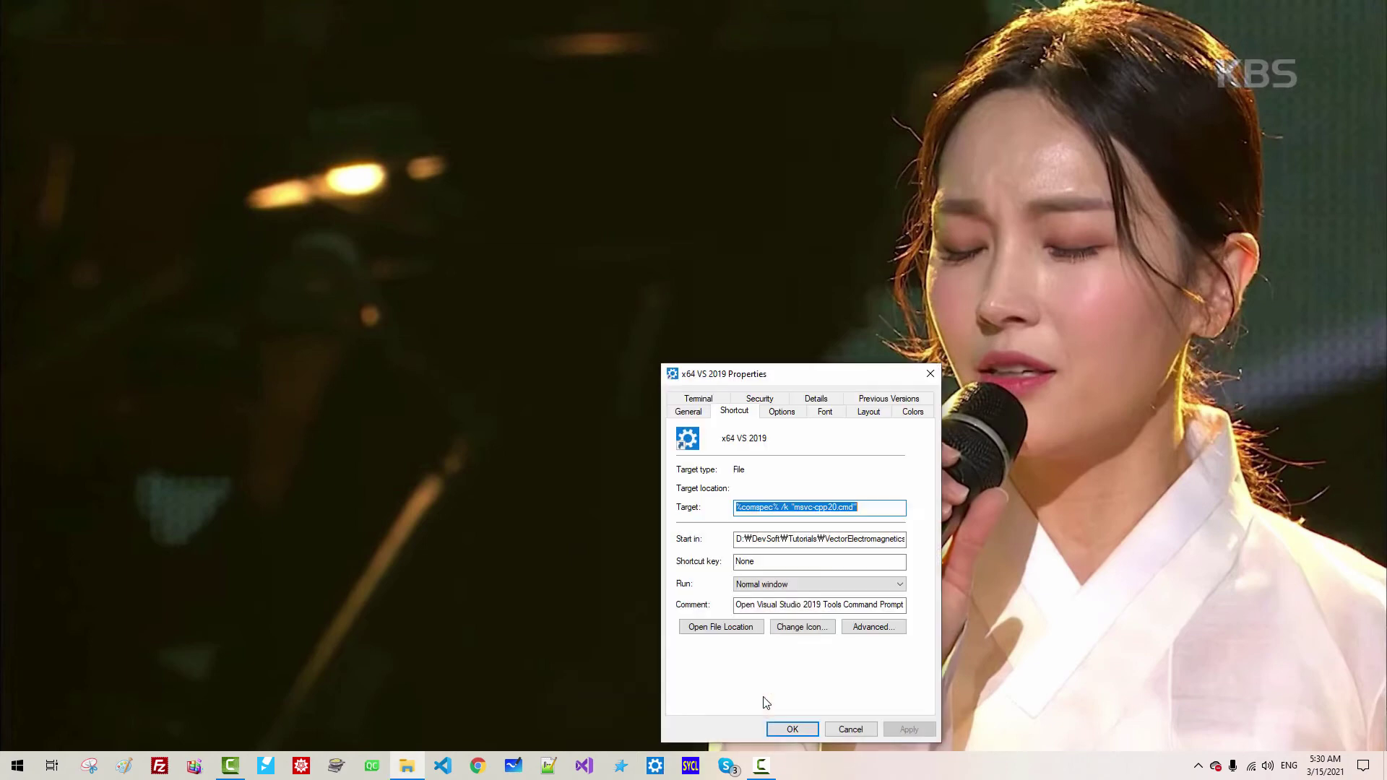
pyautogui.click(807, 539)
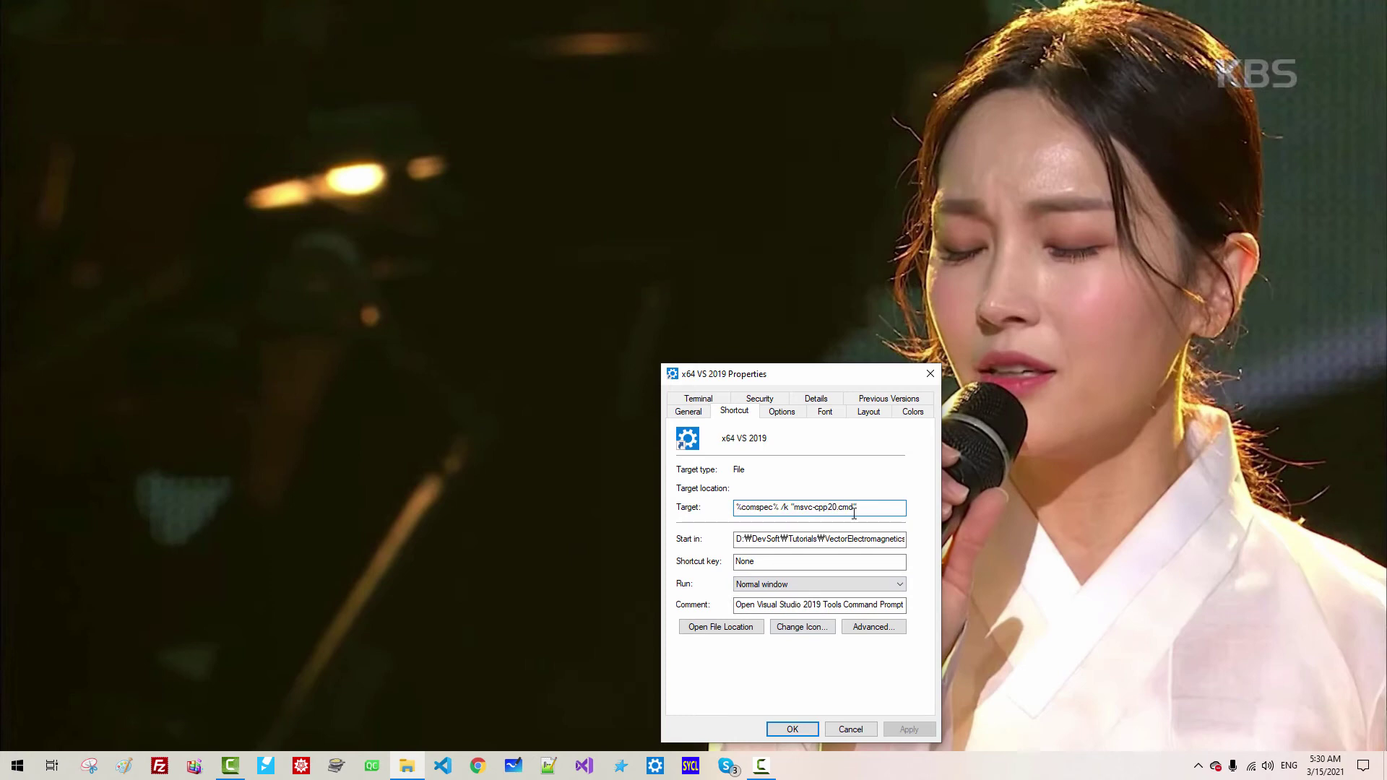
# - Copy the file msvc-cpp20.cmd from C:\Windows to the desktop using a new File Explorer window
pyautogui.rightClick(407, 766)
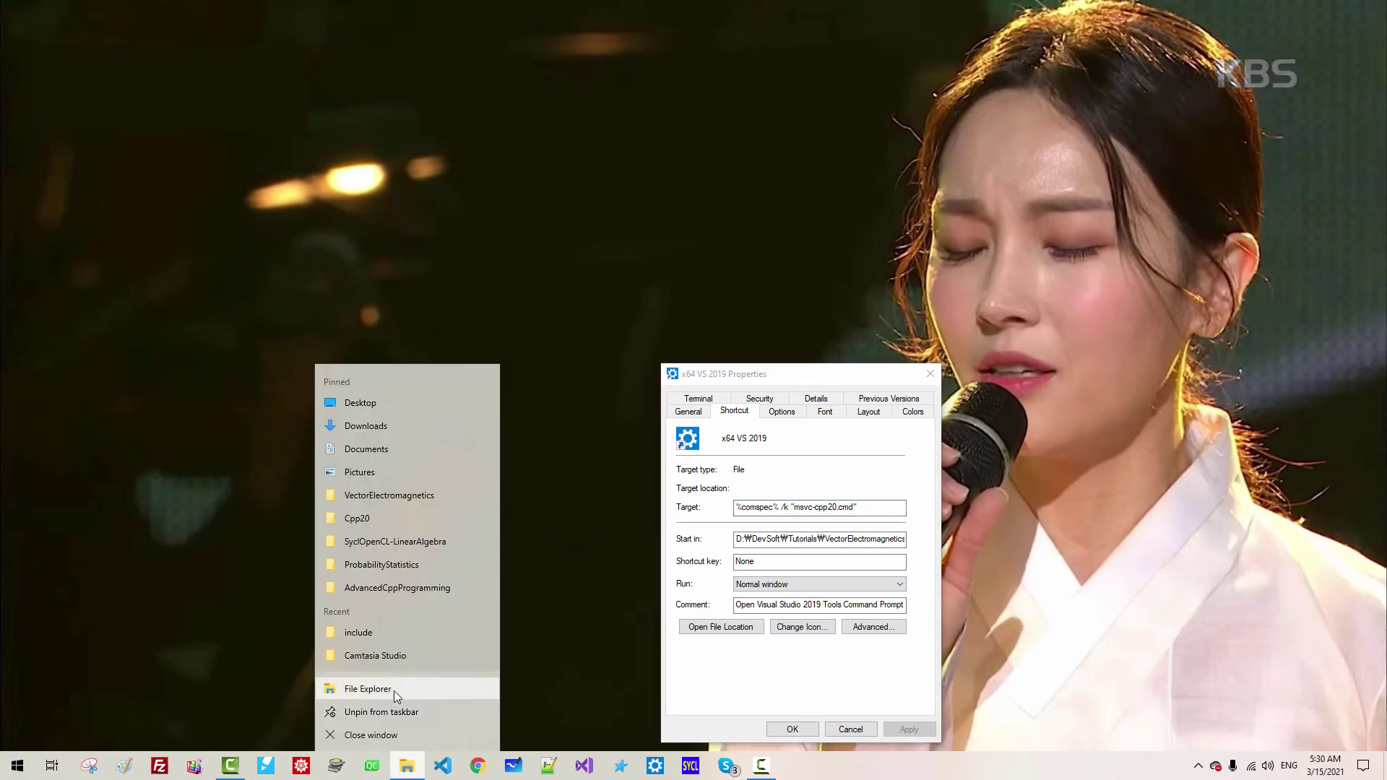
pyautogui.click(393, 691)
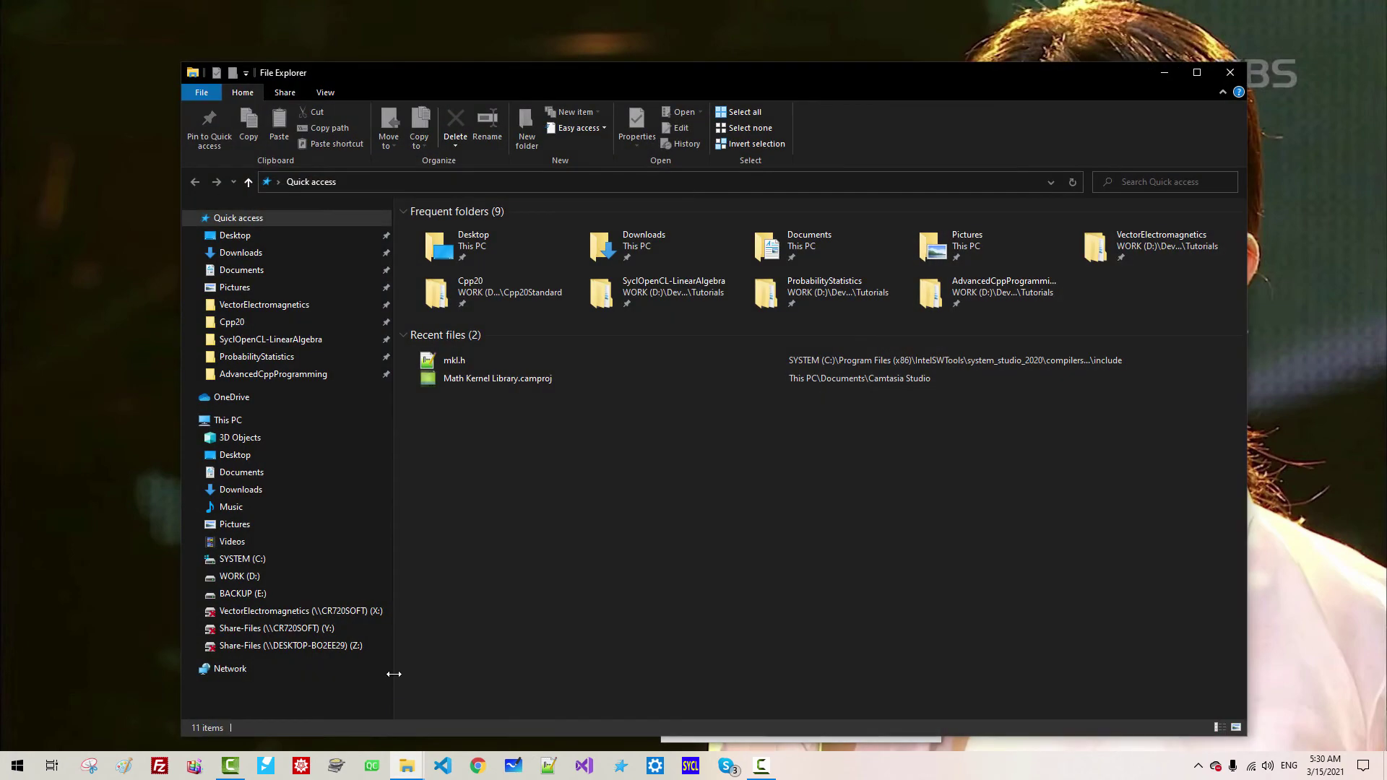
pyautogui.click(293, 558)
pyautogui.doubleClick(452, 383)
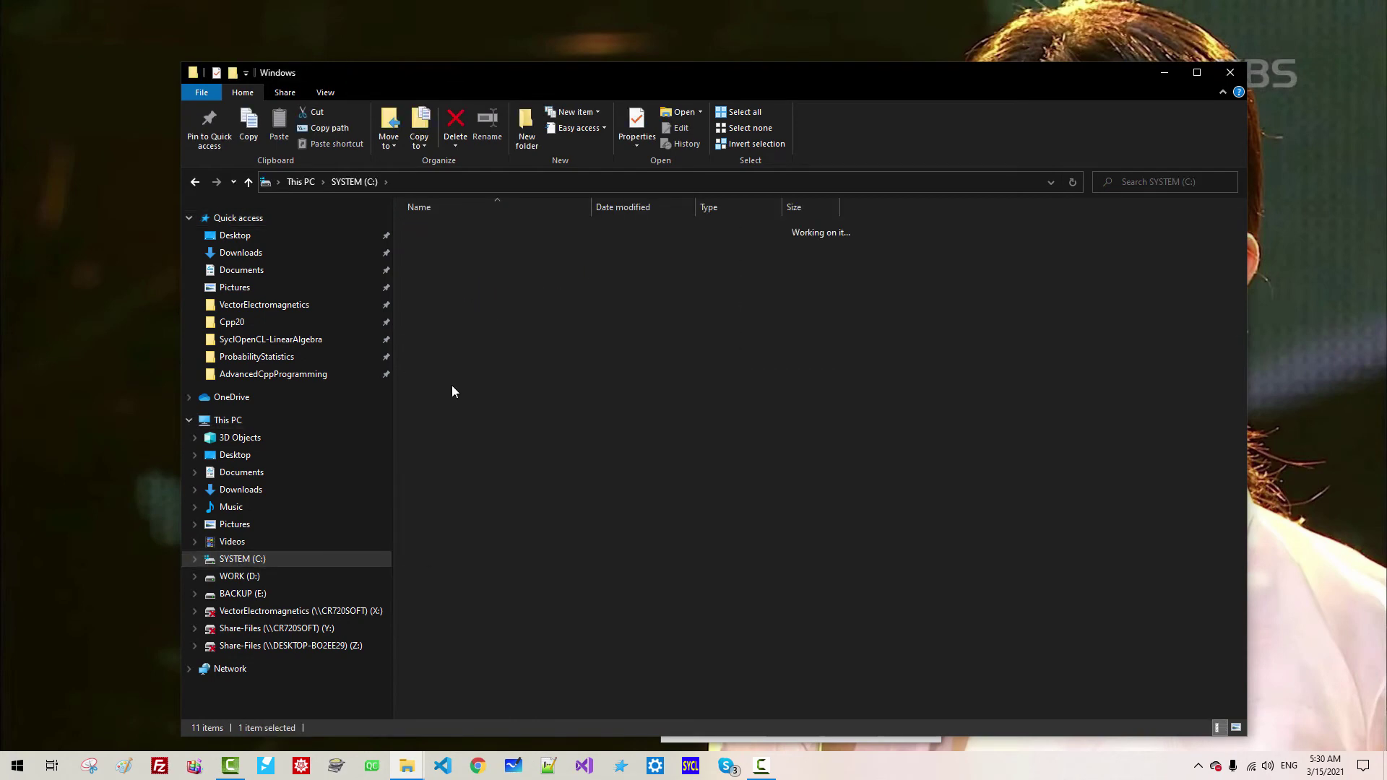
pyautogui.scroll(-12, 925, 508)
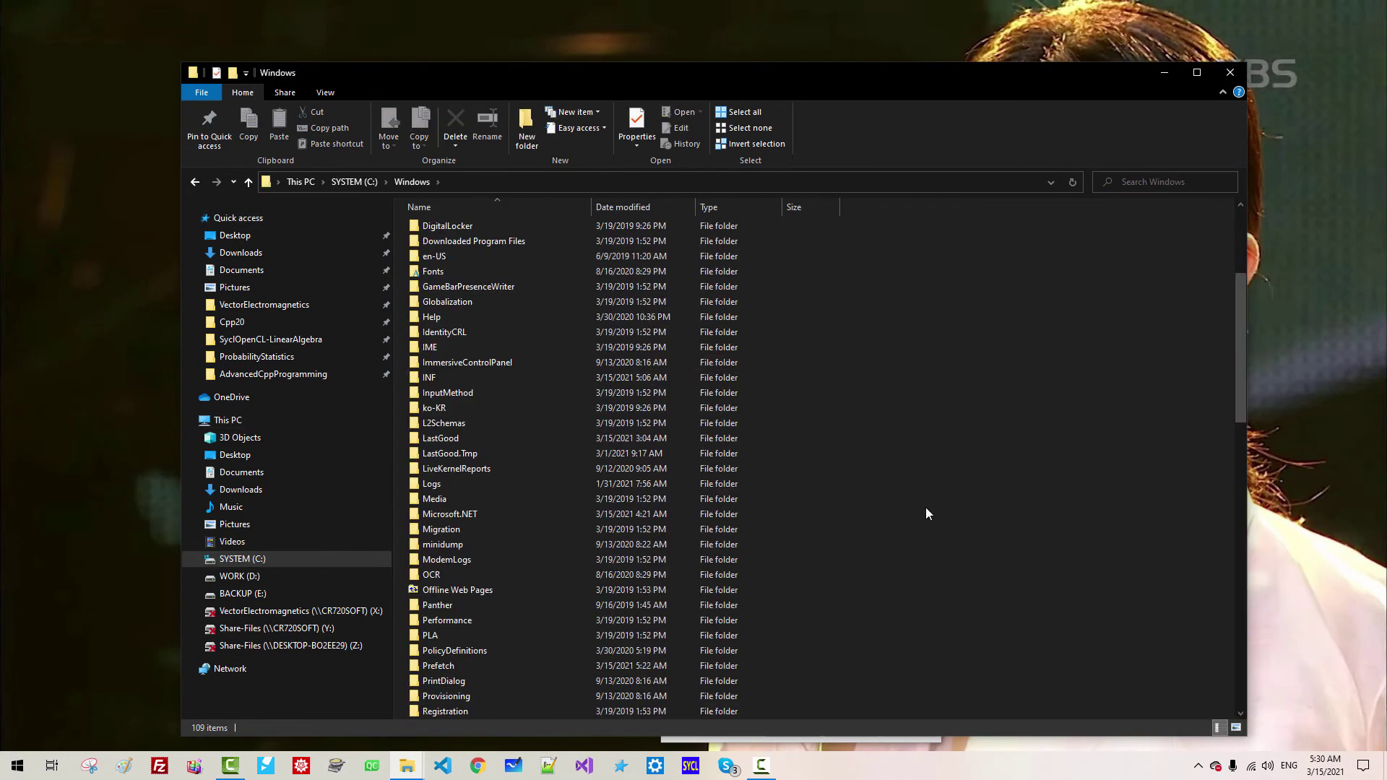
pyautogui.scroll(-12, 925, 513)
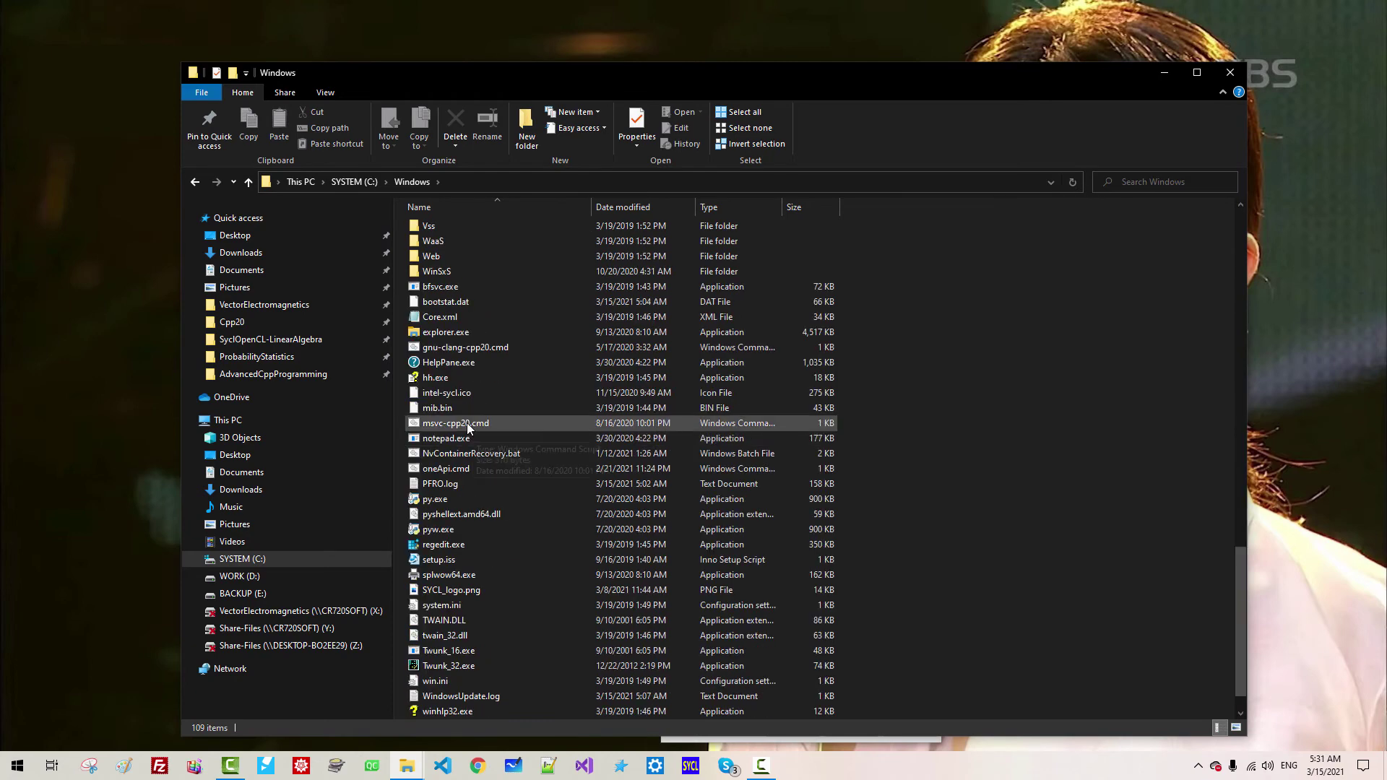
pyautogui.click(467, 425)
pyautogui.rightClick(468, 428)
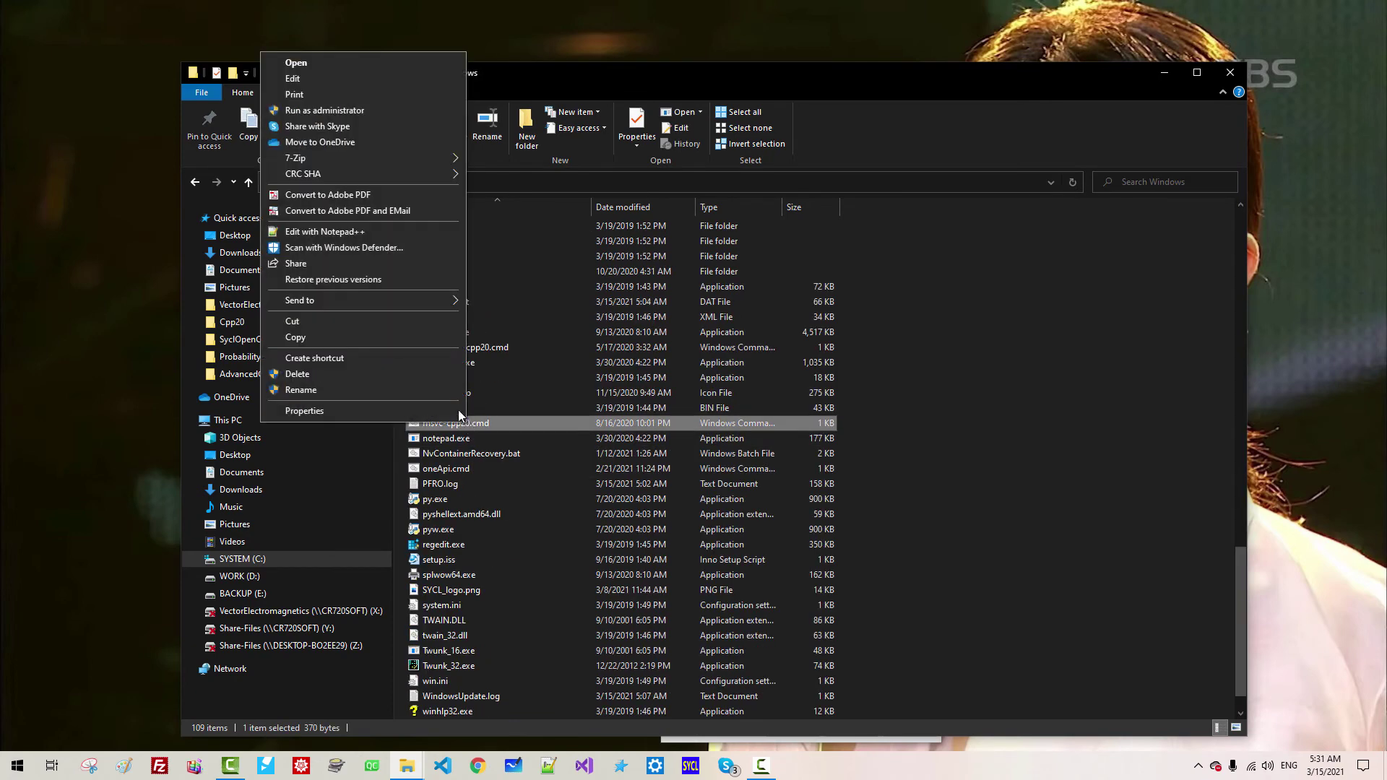
pyautogui.click(314, 339)
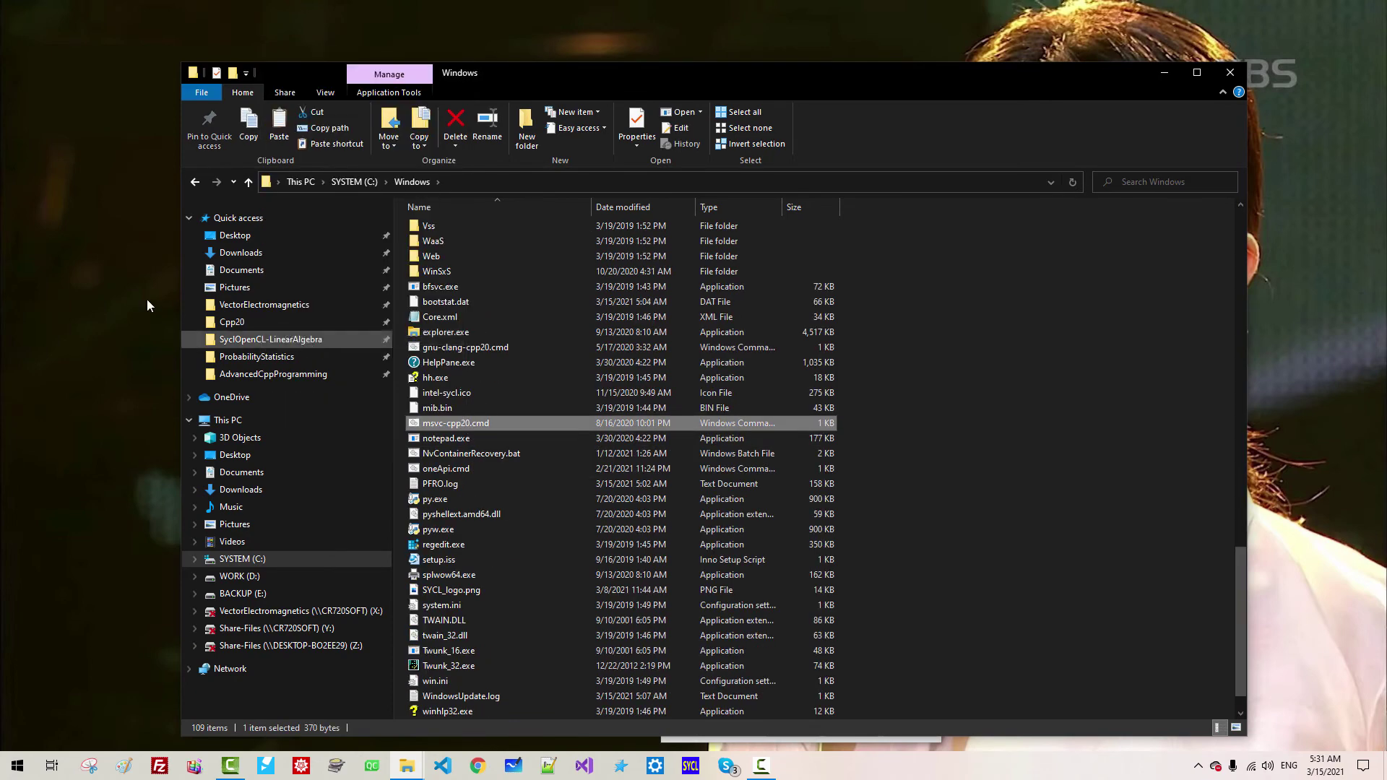
pyautogui.rightClick(55, 216)
pyautogui.click(42, 278)
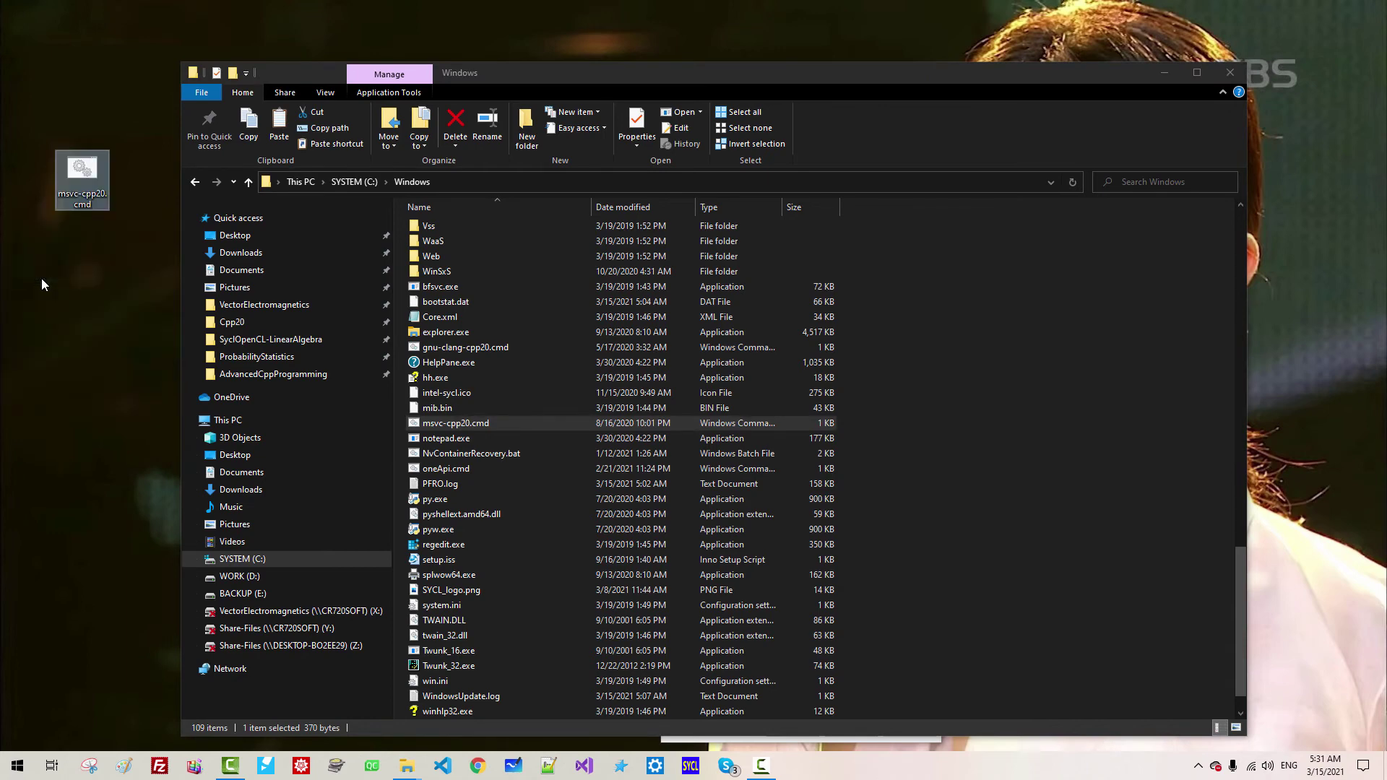
# - Open the desktop copy of msvc-cpp20.cmd in Notepad++ and maximize the editor window
pyautogui.click(550, 770)
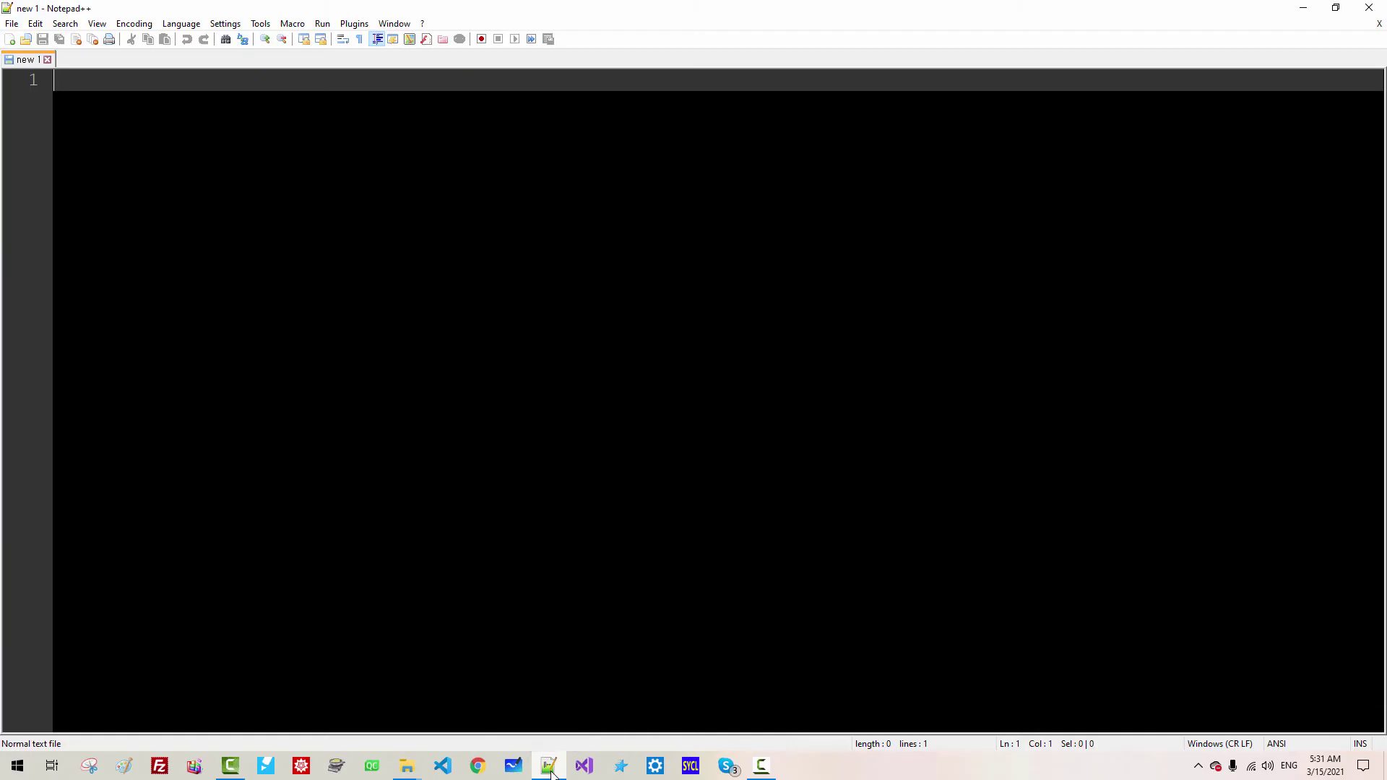
pyautogui.press('super+Down')
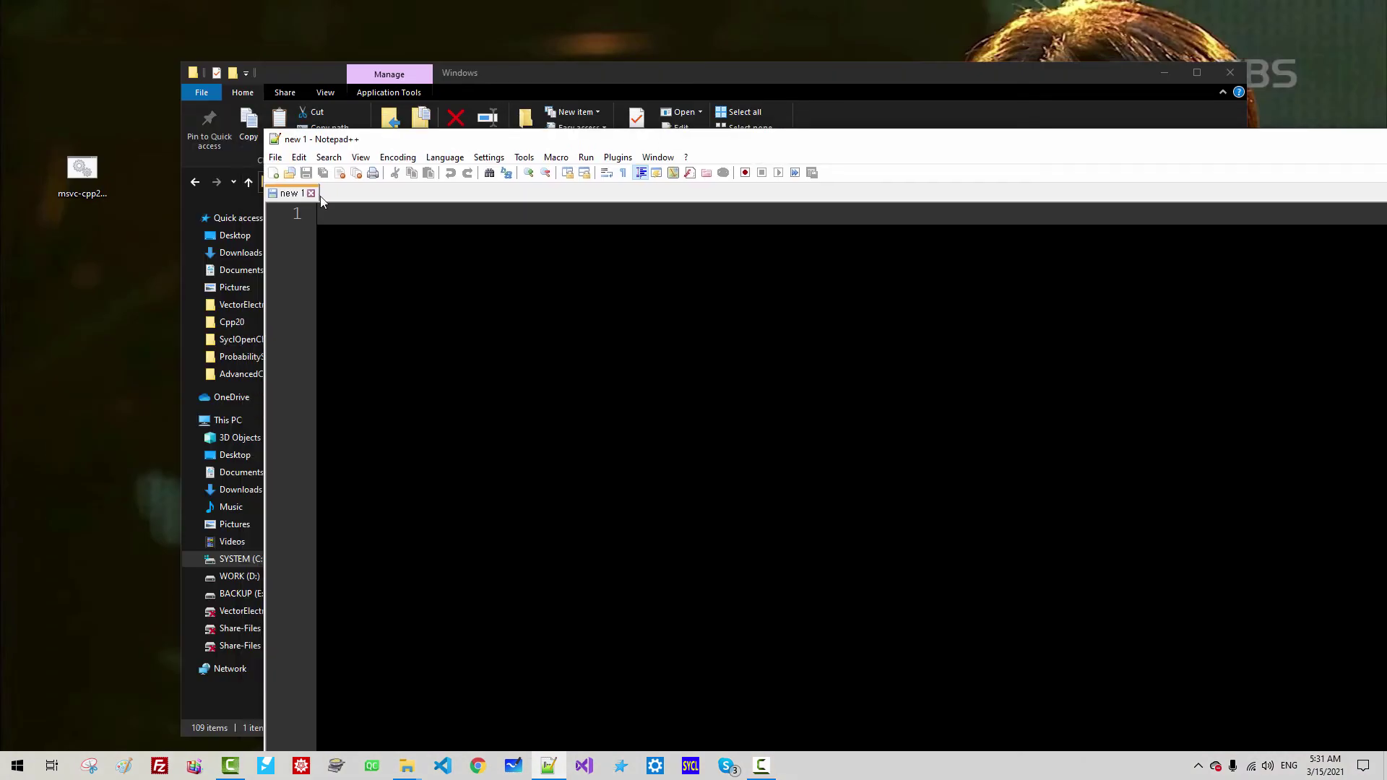
pyautogui.moveTo(104, 175); pyautogui.dragTo(521, 321)
pyautogui.press('super+Up')
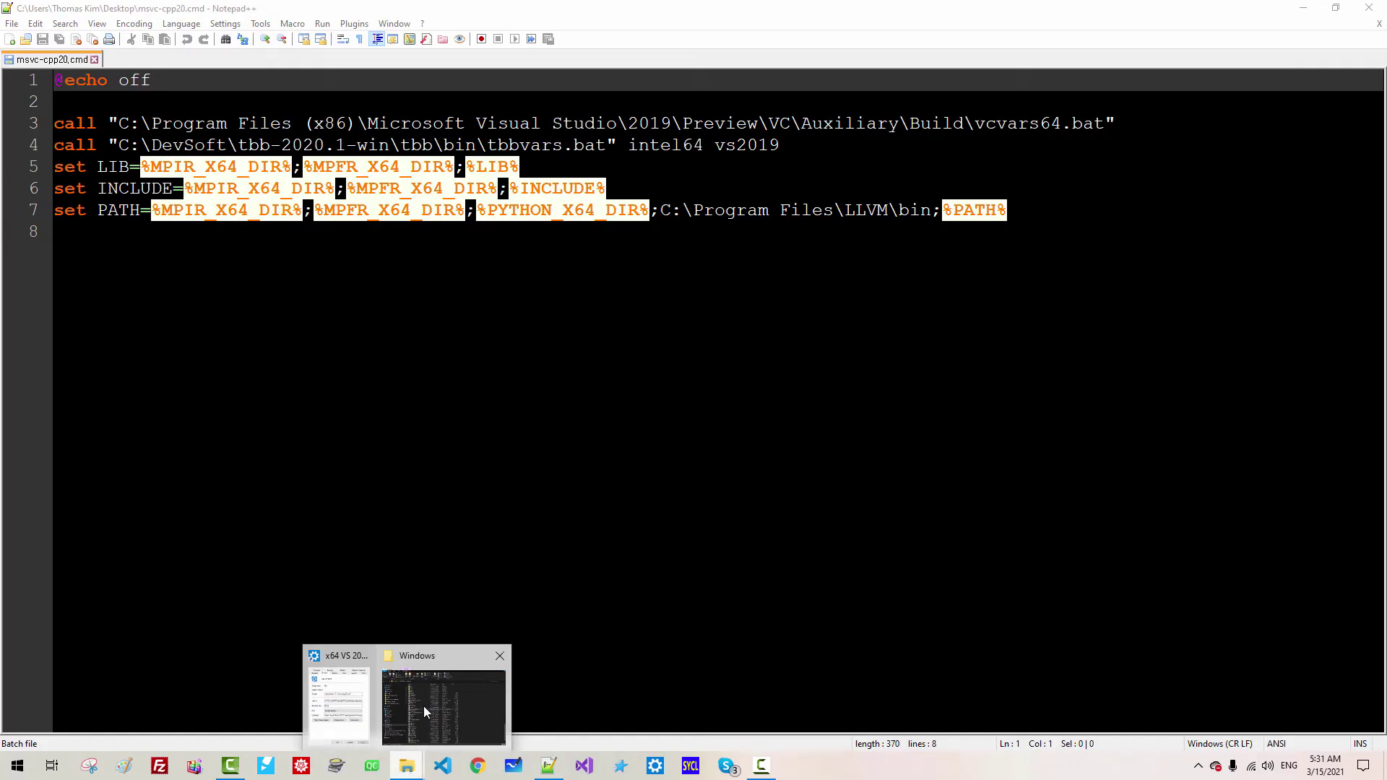
# - In File Explorer, copy the path of C:\Program Files (x86)\IntelSWTools\system_studio_2020\compilers_and_libraries_2020.4.311\windows\tbb\bin
pyautogui.click(424, 705)
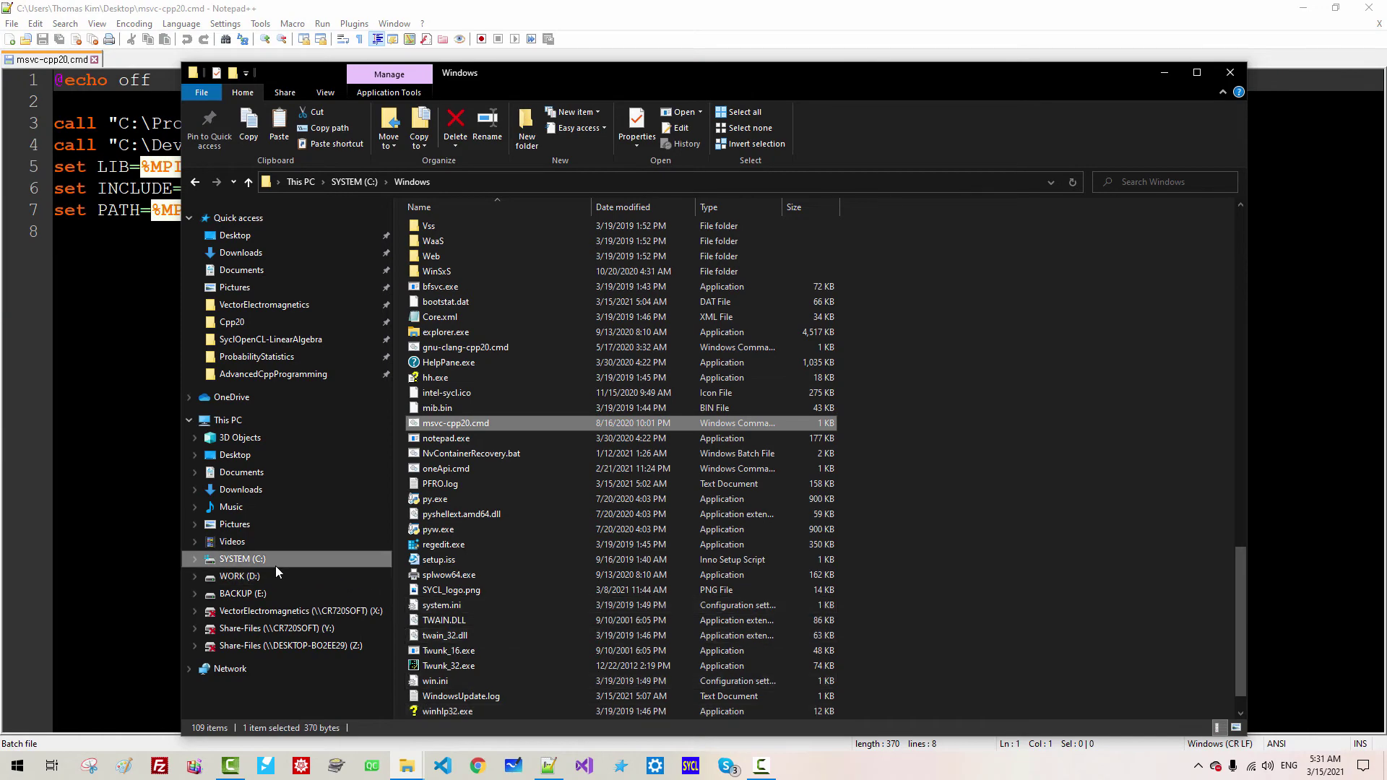
pyautogui.click(275, 566)
pyautogui.click(474, 318)
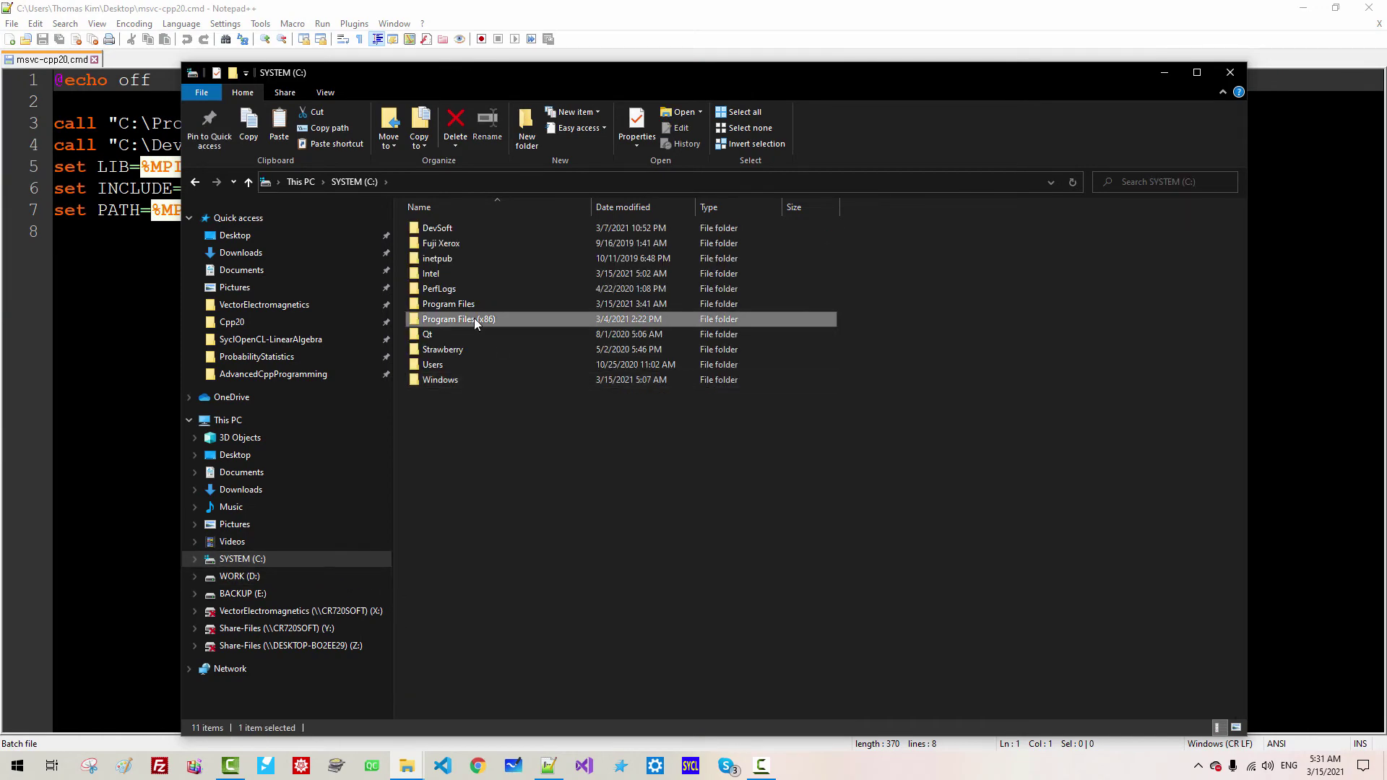
pyautogui.doubleClick(474, 318)
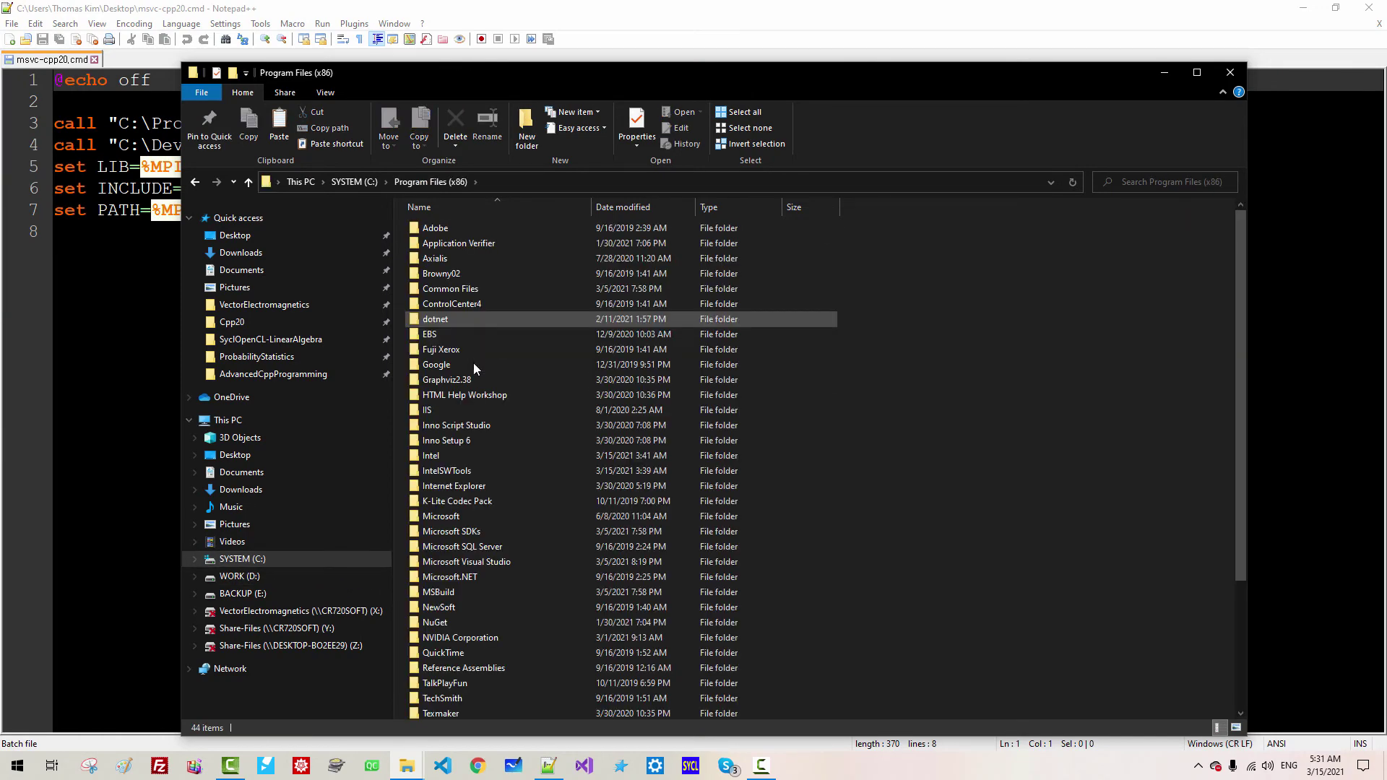
pyautogui.doubleClick(468, 477)
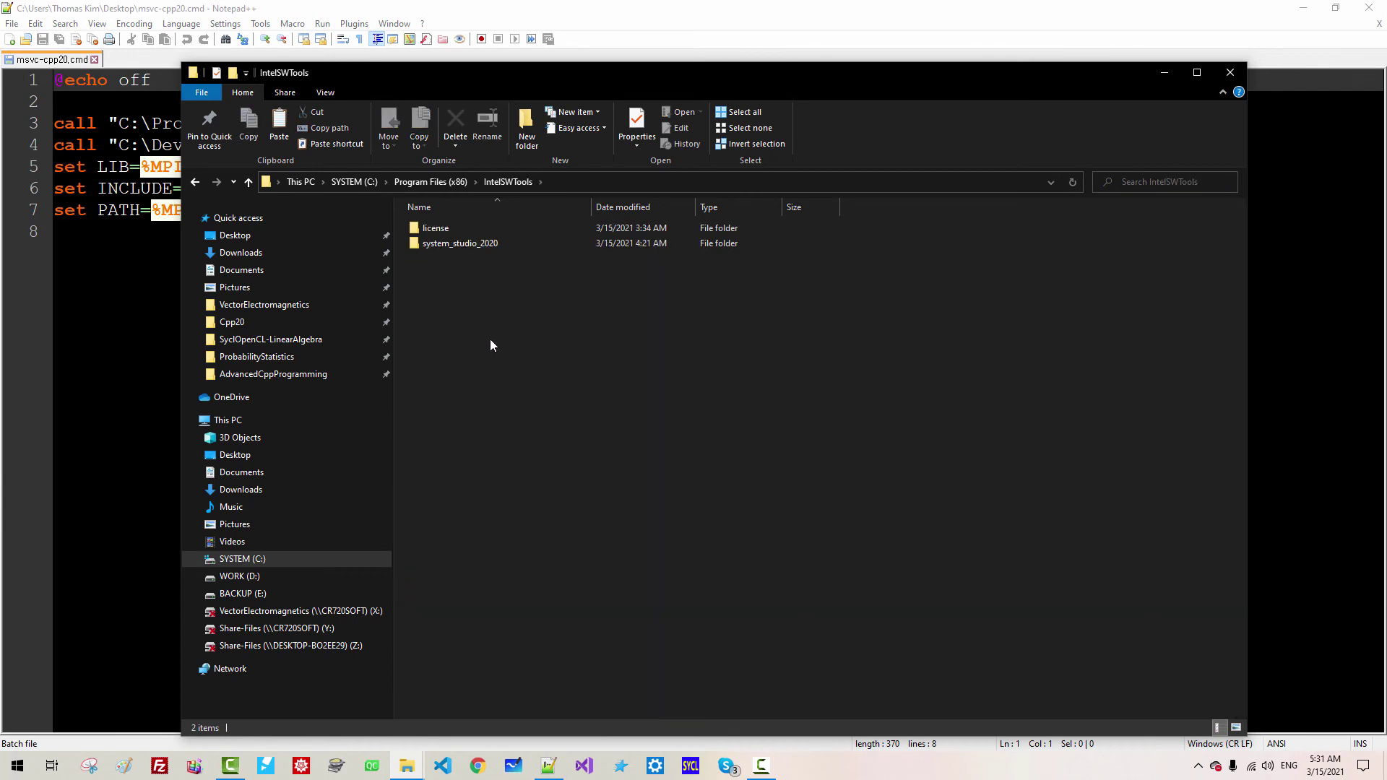
pyautogui.doubleClick(480, 245)
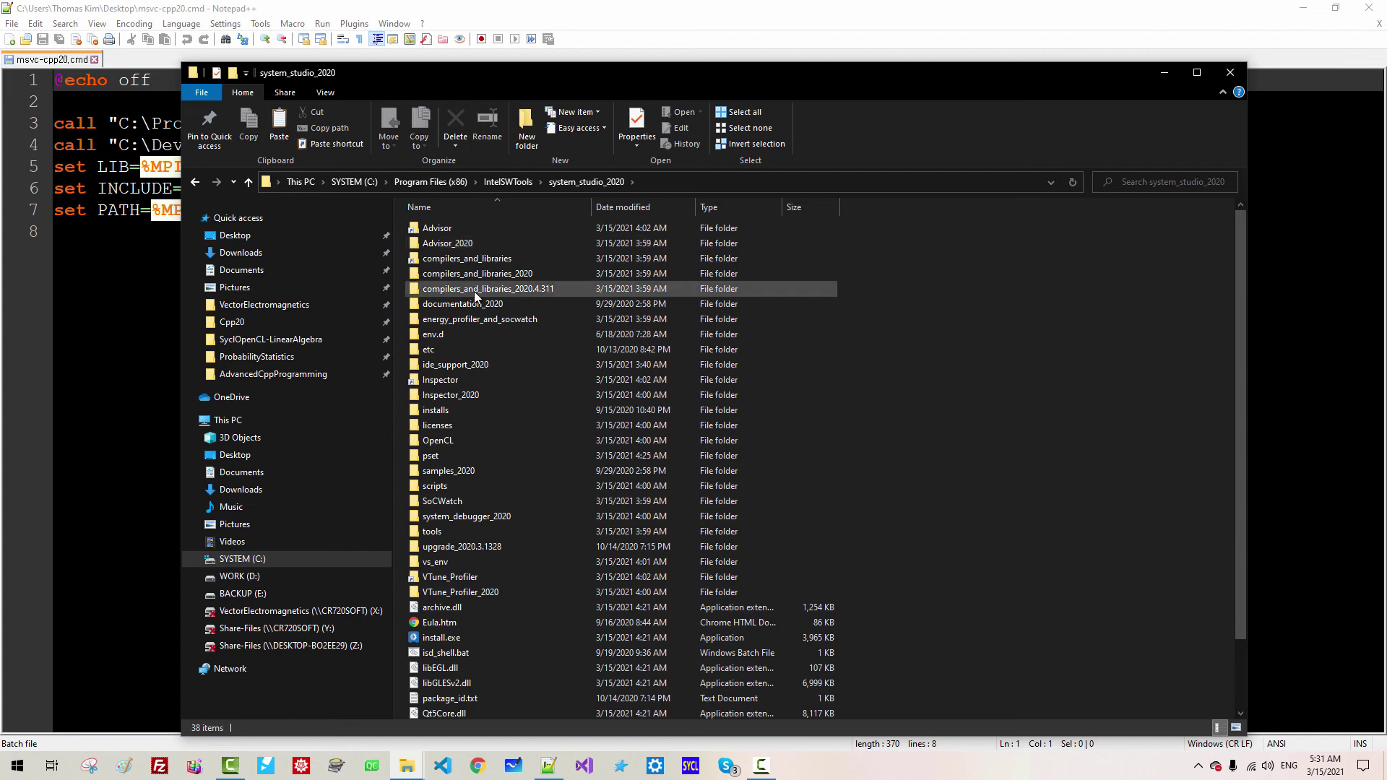
pyautogui.doubleClick(520, 289)
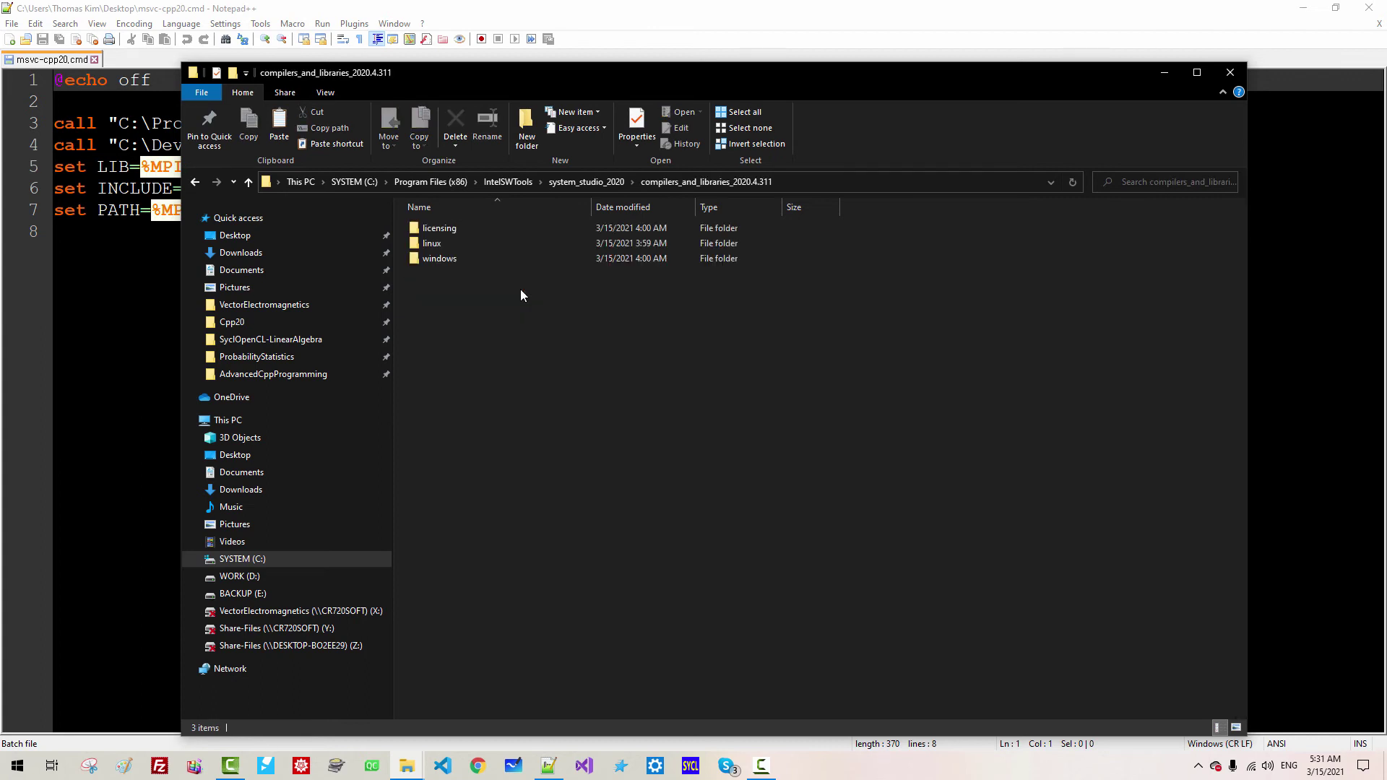
pyautogui.doubleClick(436, 262)
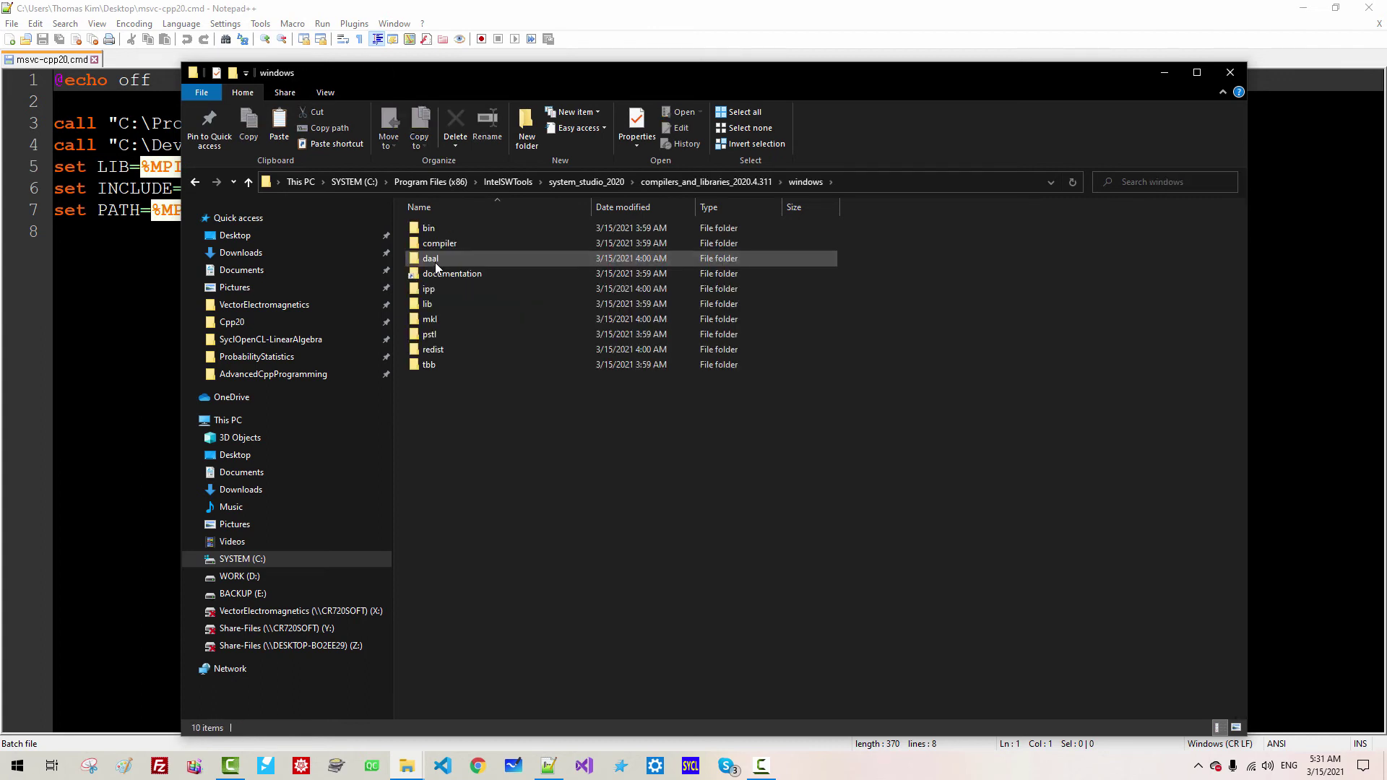
pyautogui.doubleClick(430, 365)
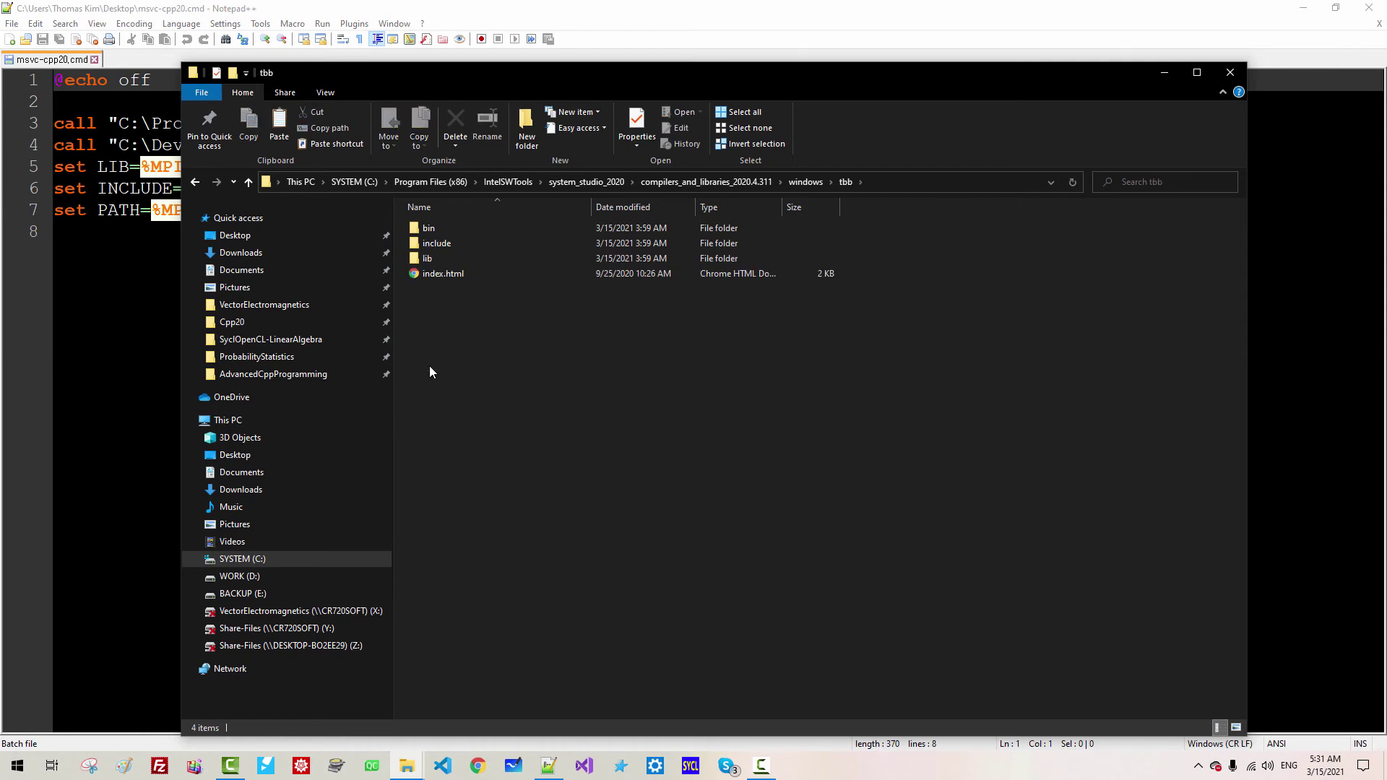
pyautogui.doubleClick(432, 230)
pyautogui.click(909, 183)
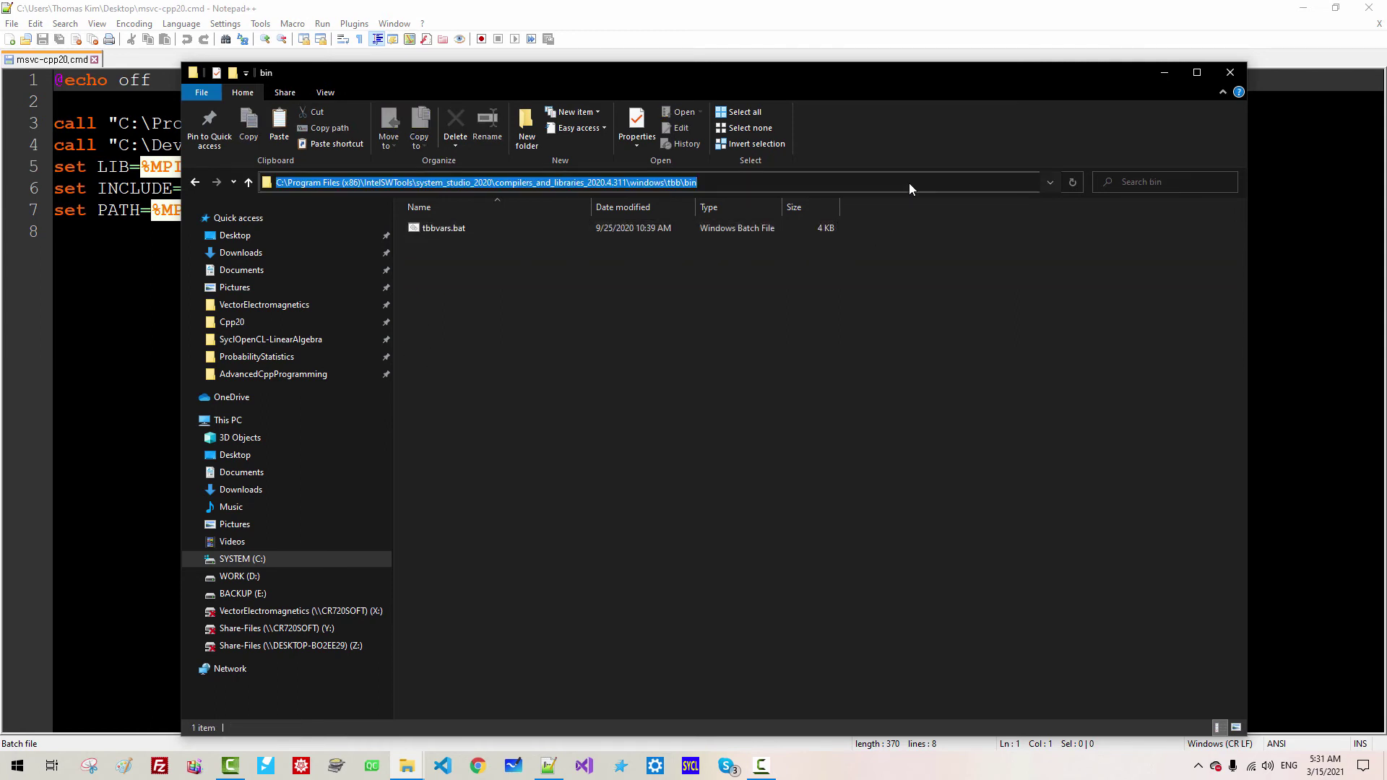
pyautogui.hotkey('ctrl', 'c')
# - In Notepad++, paste the copied path on a new line below the old tbbvars.bat call and append \tbbvars.bat" intel64 vs2019
pyautogui.hotkey('alt', 'Tab')
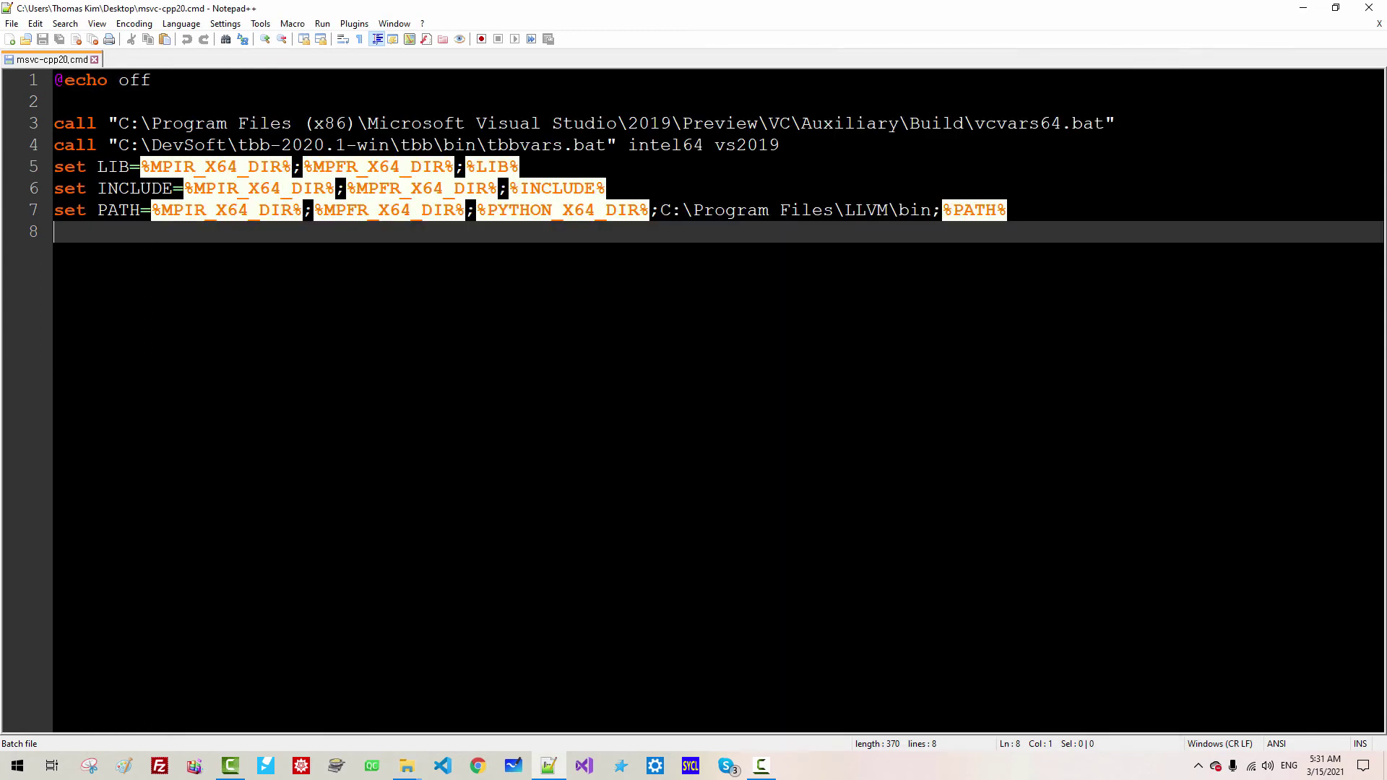
pyautogui.click(781, 145)
pyautogui.press('Return')
pyautogui.hotkey('ctrl', 'v')
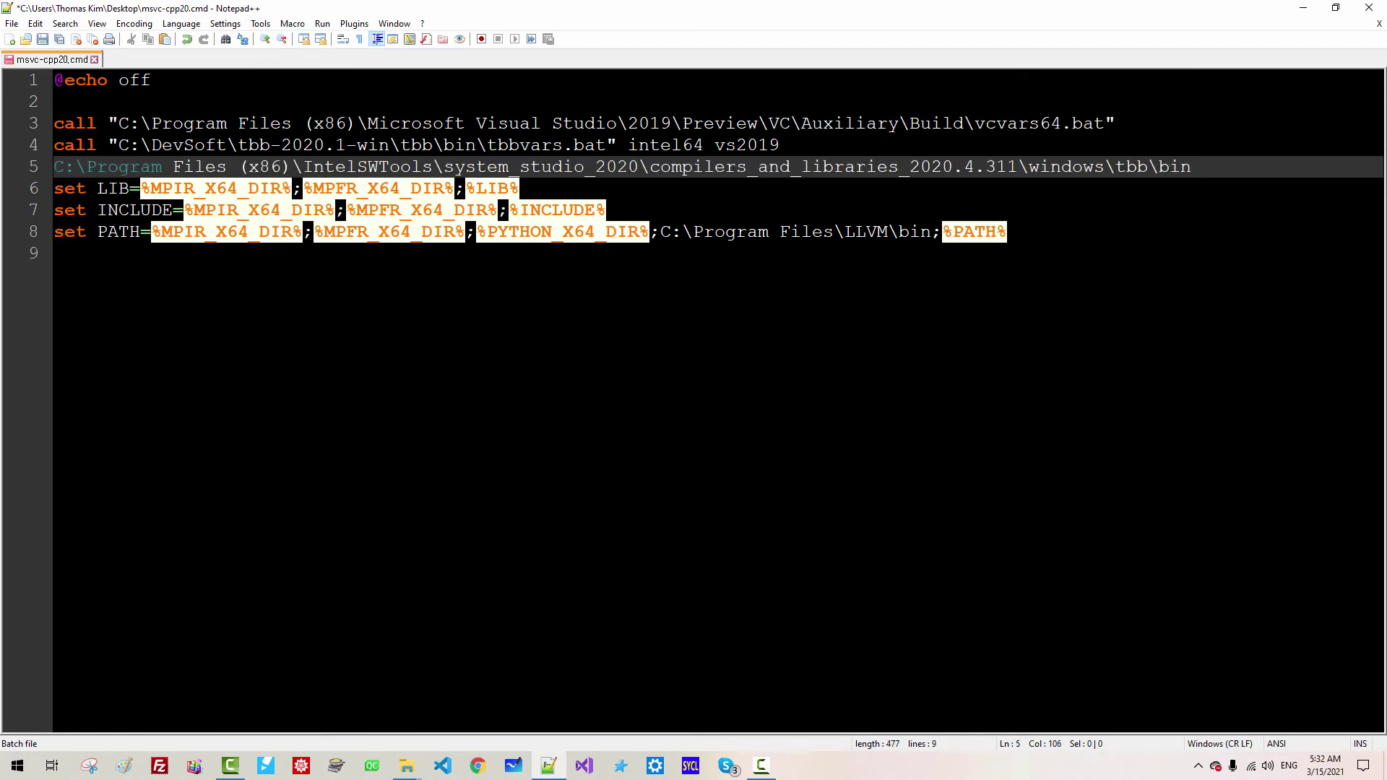
pyautogui.moveTo(605, 144); pyautogui.dragTo(488, 144)
pyautogui.click(1221, 168)
pyautogui.hotkey('ctrl', 'v')
pyautogui.moveTo(627, 144); pyautogui.dragTo(779, 144)
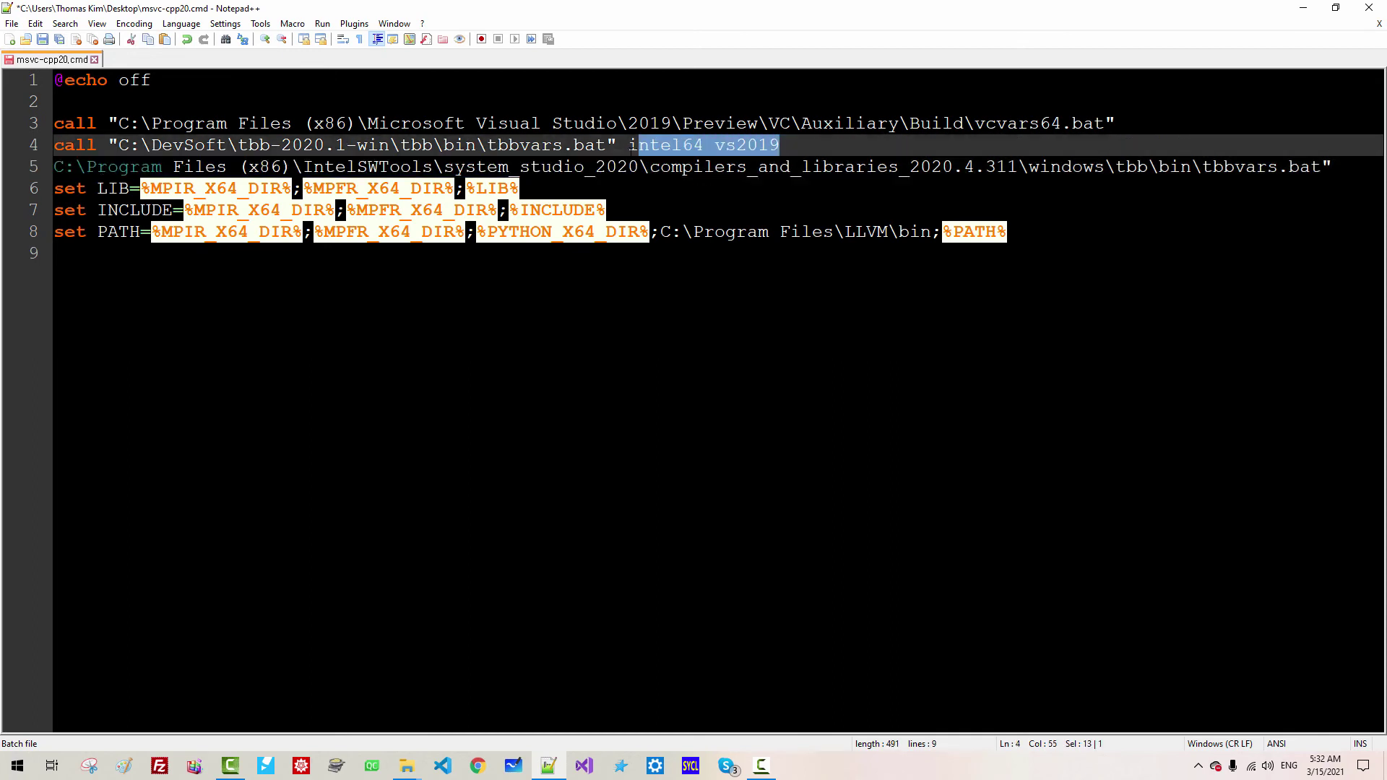
pyautogui.click(1343, 167)
pyautogui.hotkey('ctrl', 'v')
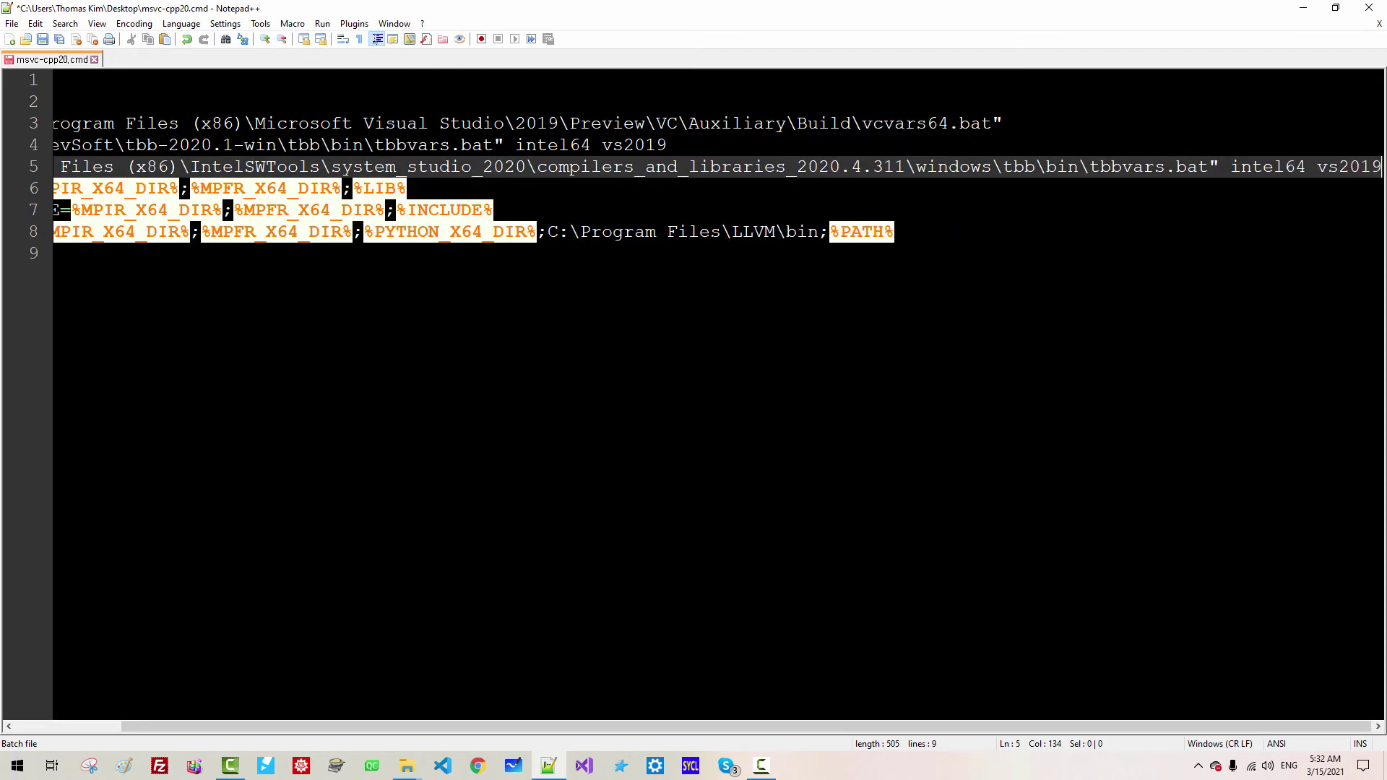
# - Delete the old tbb-2020.1-win call line, start the new tbbvars.bat line with call and an opening quote, and check its path at smaller text size
pyautogui.click(1111, 147)
pyautogui.hotkey('shift', 'Home')
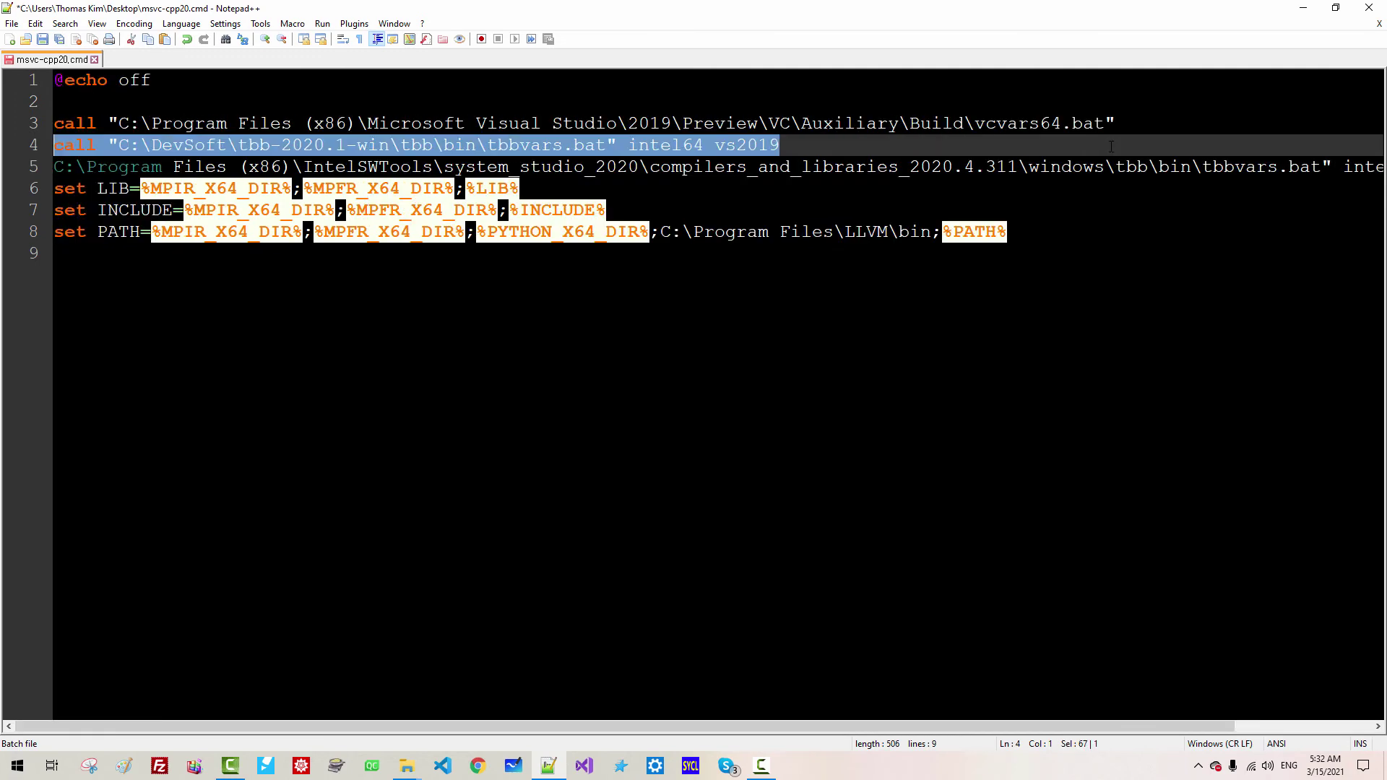
pyautogui.press('Delete')
pyautogui.press('Delete')
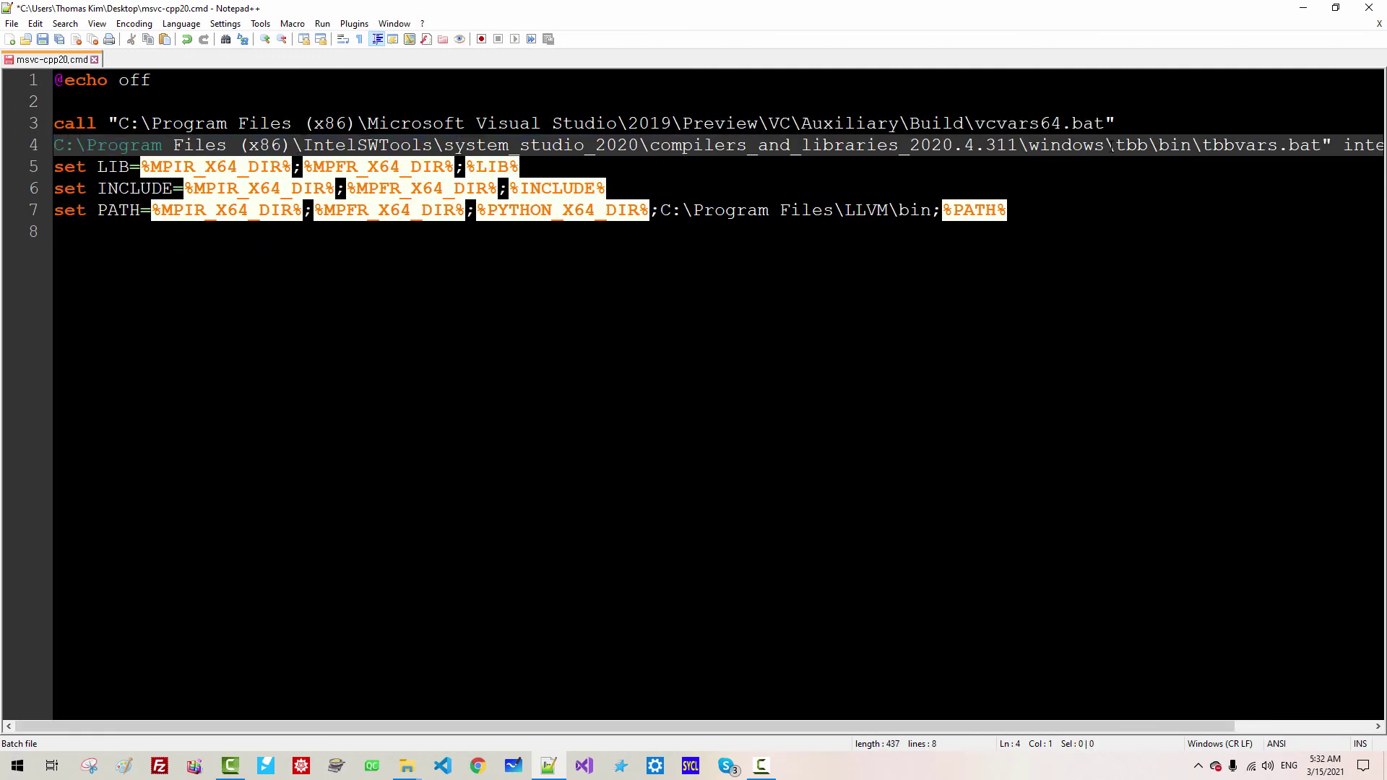
pyautogui.write('call ')
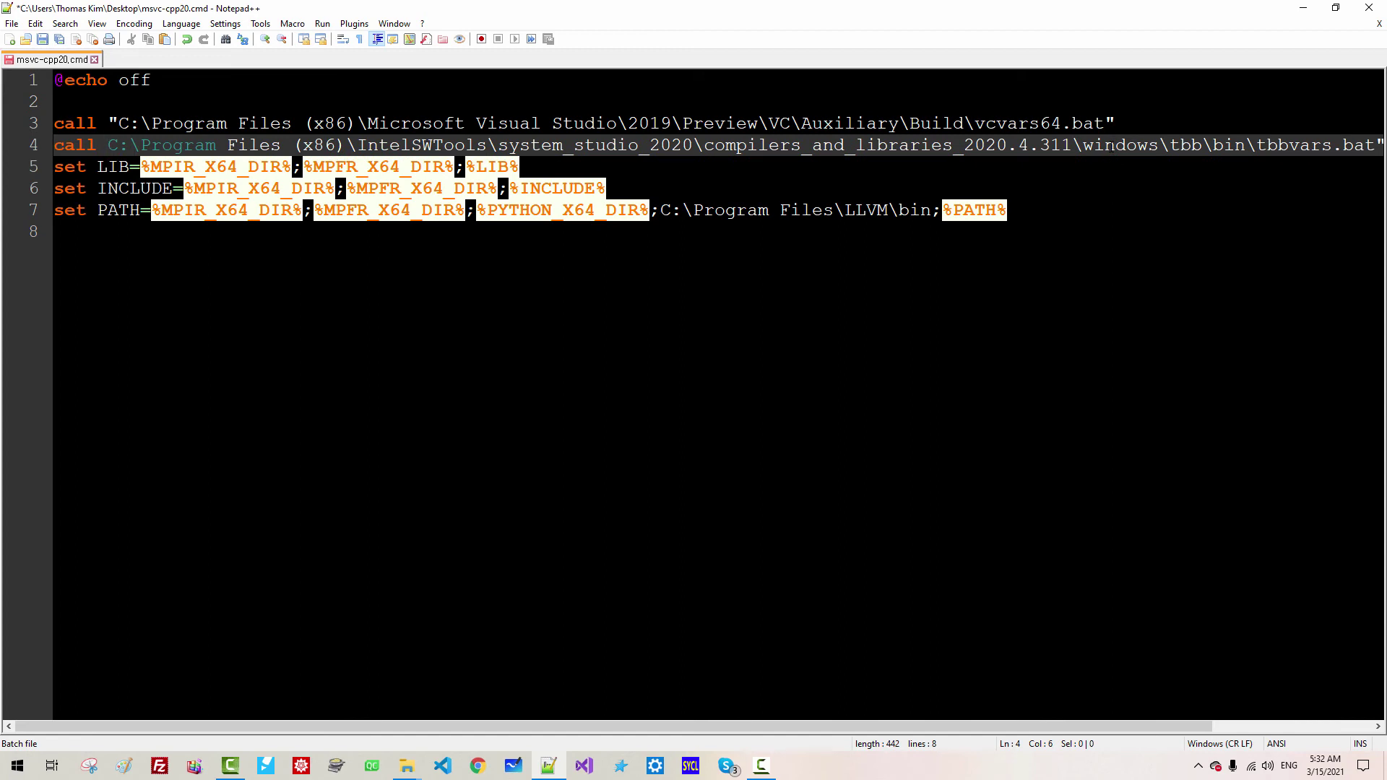
pyautogui.write('"')
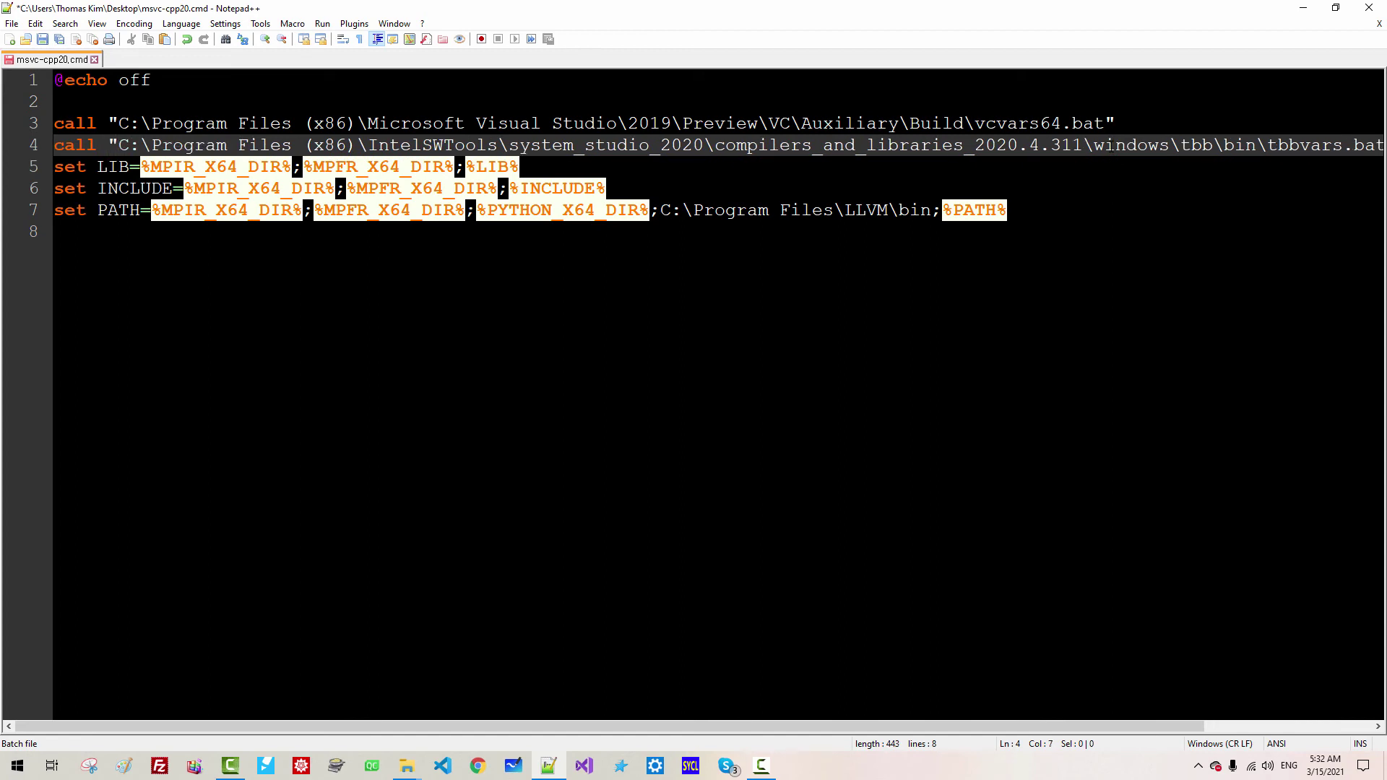
pyautogui.hotkey('ctrl', '-')
pyautogui.moveTo(1123, 128); pyautogui.dragTo(100, 128)
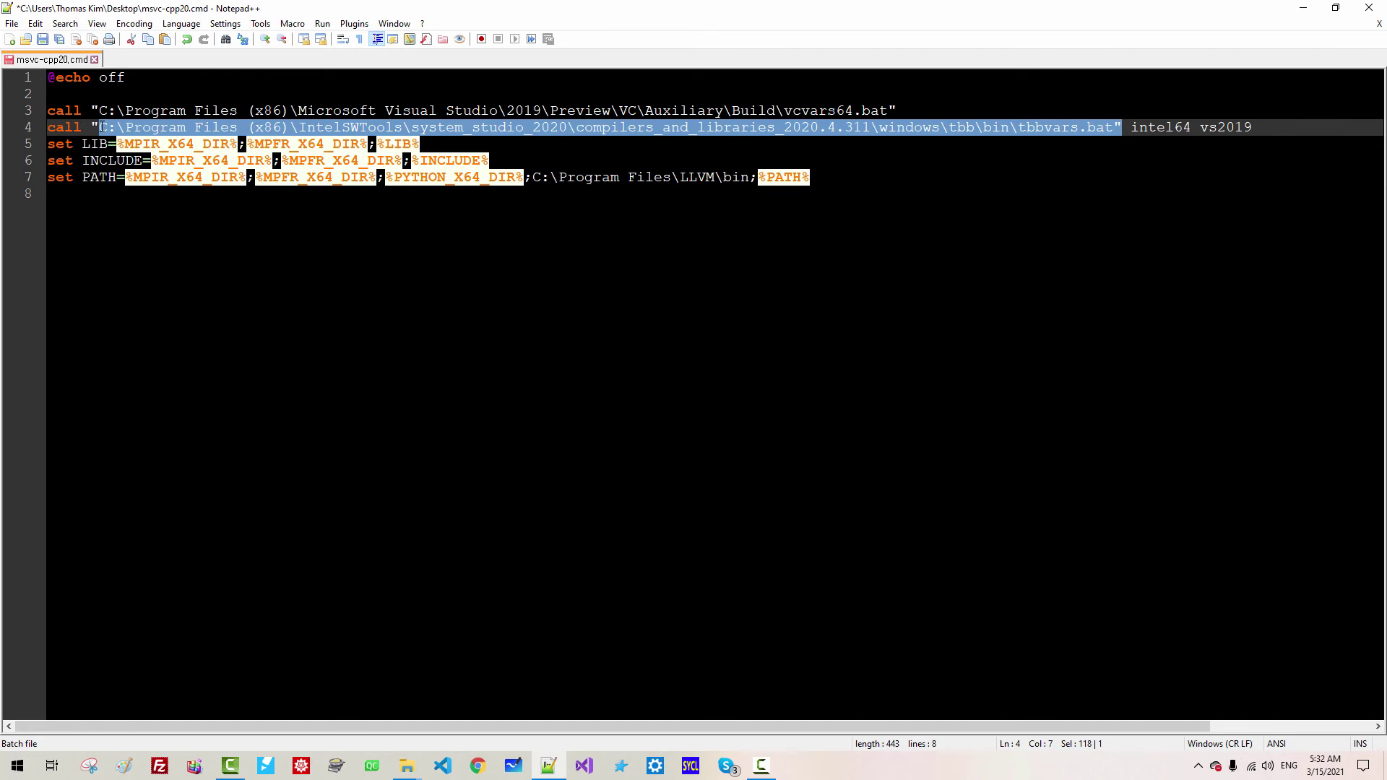
# - Add an empty line below the tbbvars.bat call, and in File Explorer select the path of the compilers_and_libraries_2020.4.311\windows\mkl\bin folder for copying
pyautogui.click(1266, 129)
pyautogui.press('Return')
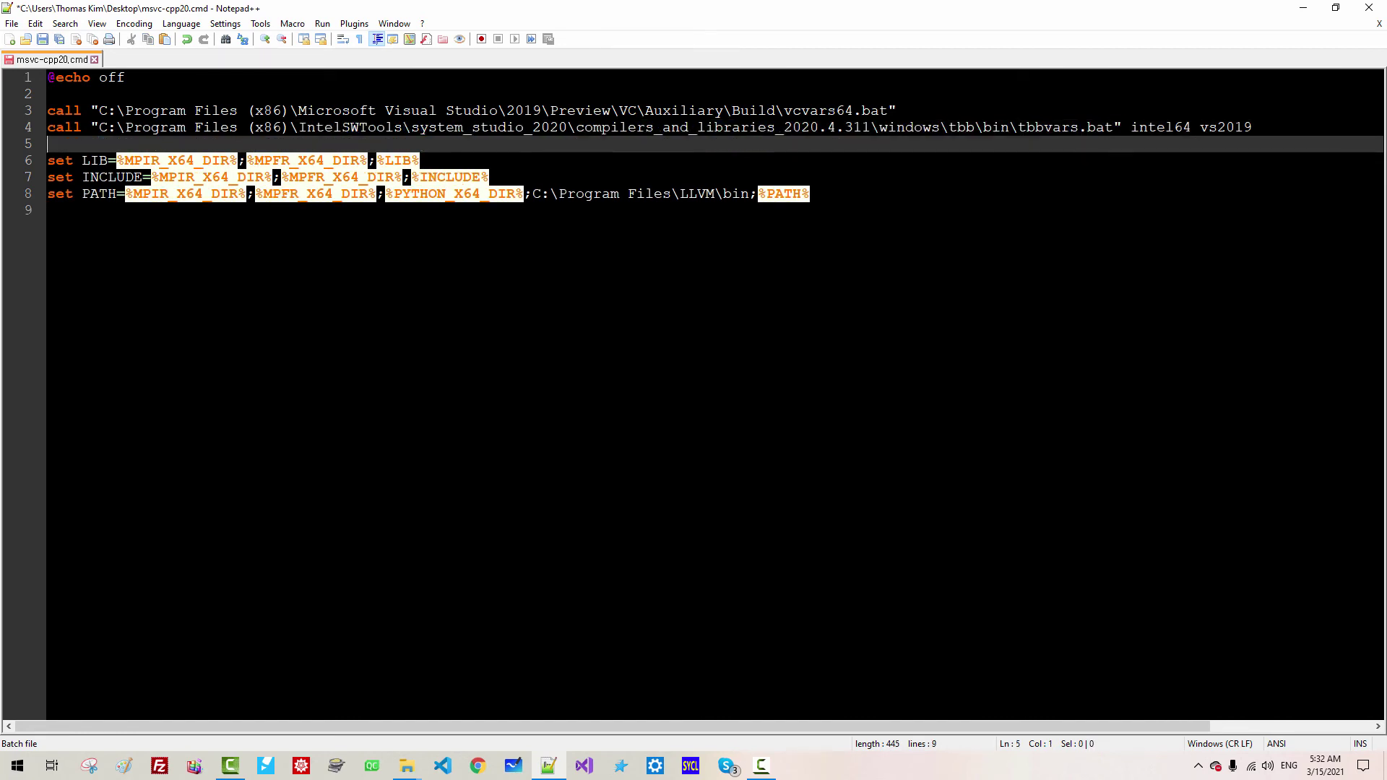
pyautogui.click(407, 766)
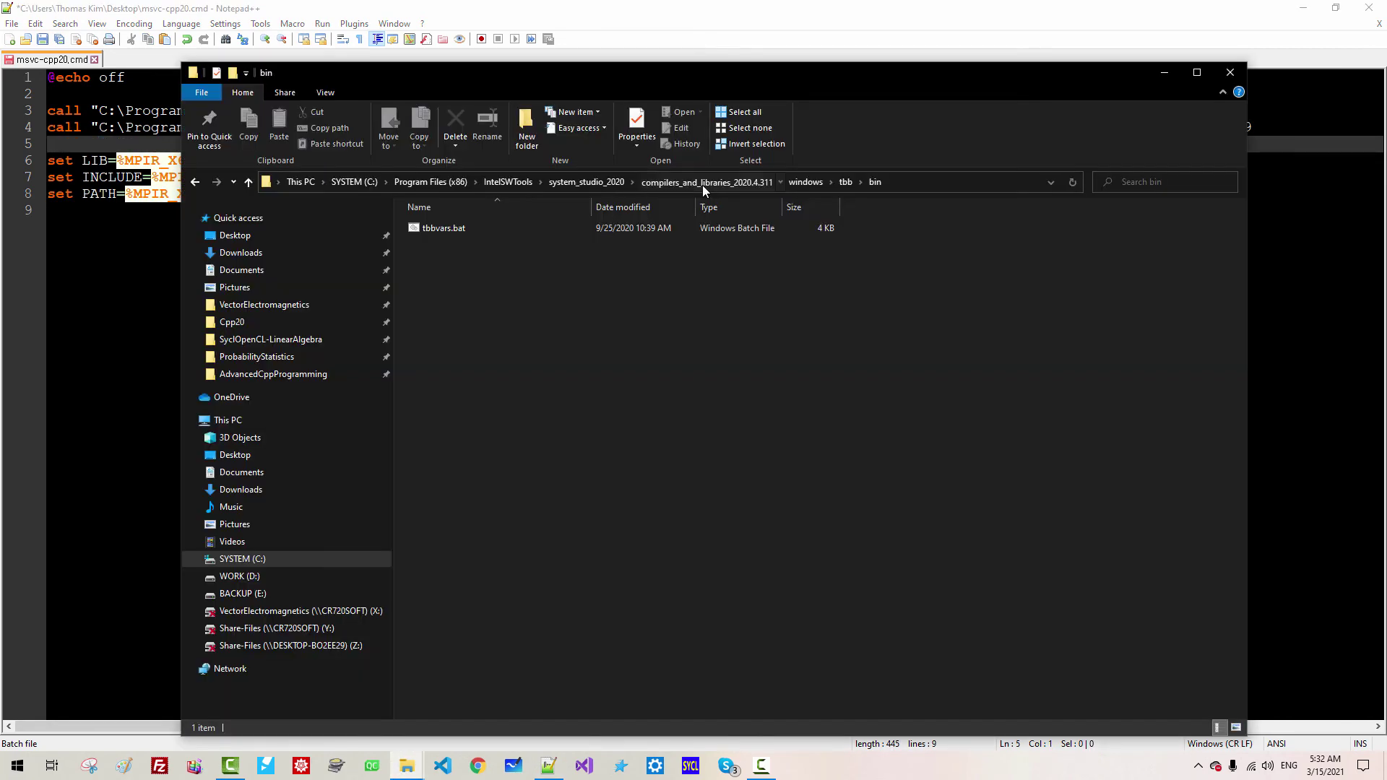
pyautogui.click(702, 185)
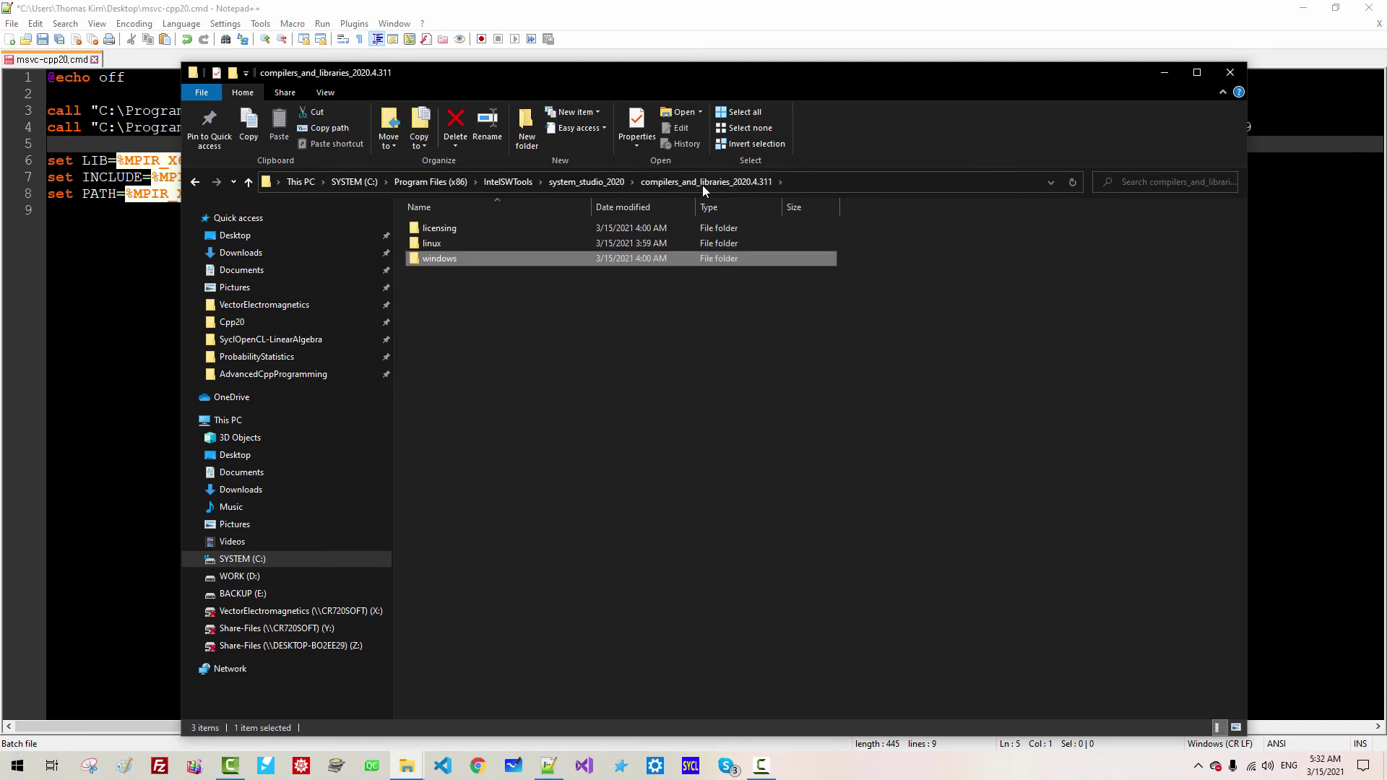
pyautogui.doubleClick(451, 258)
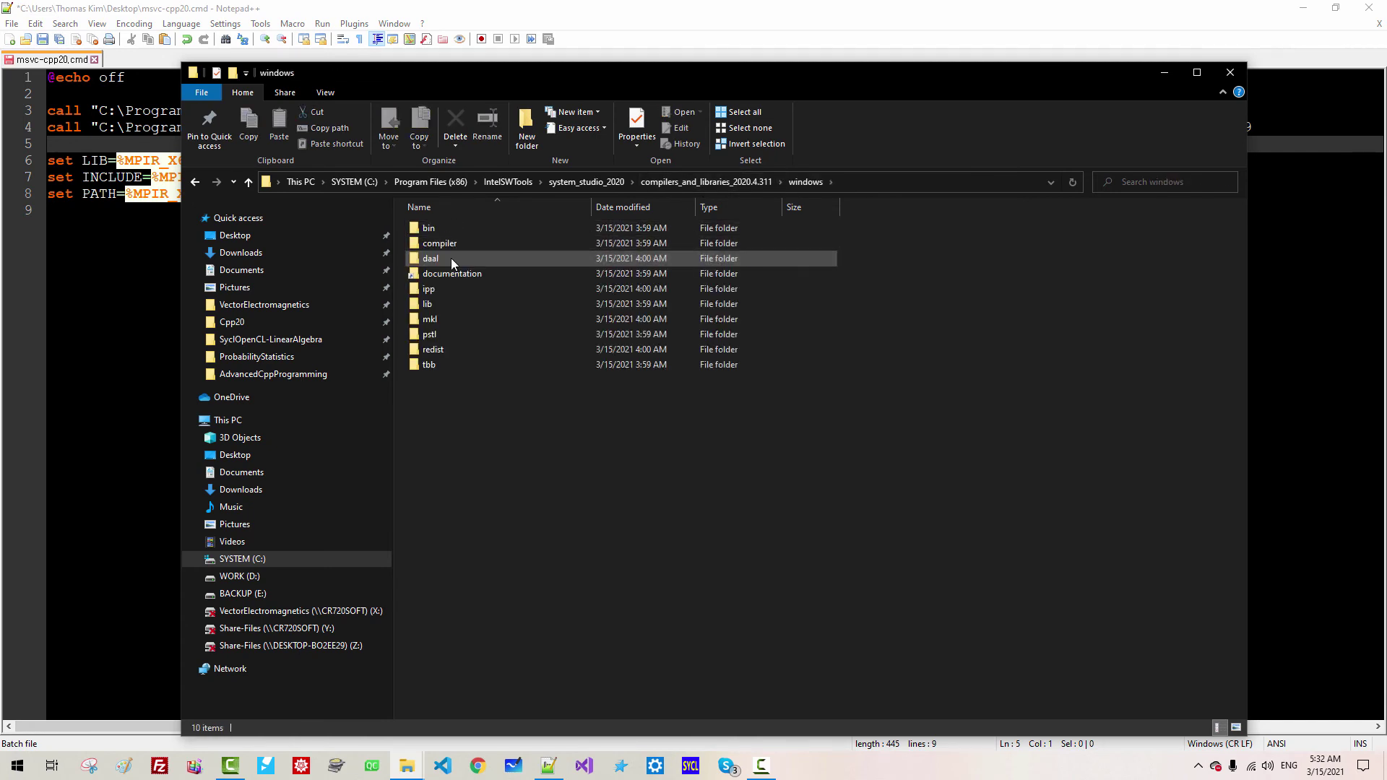
pyautogui.doubleClick(434, 325)
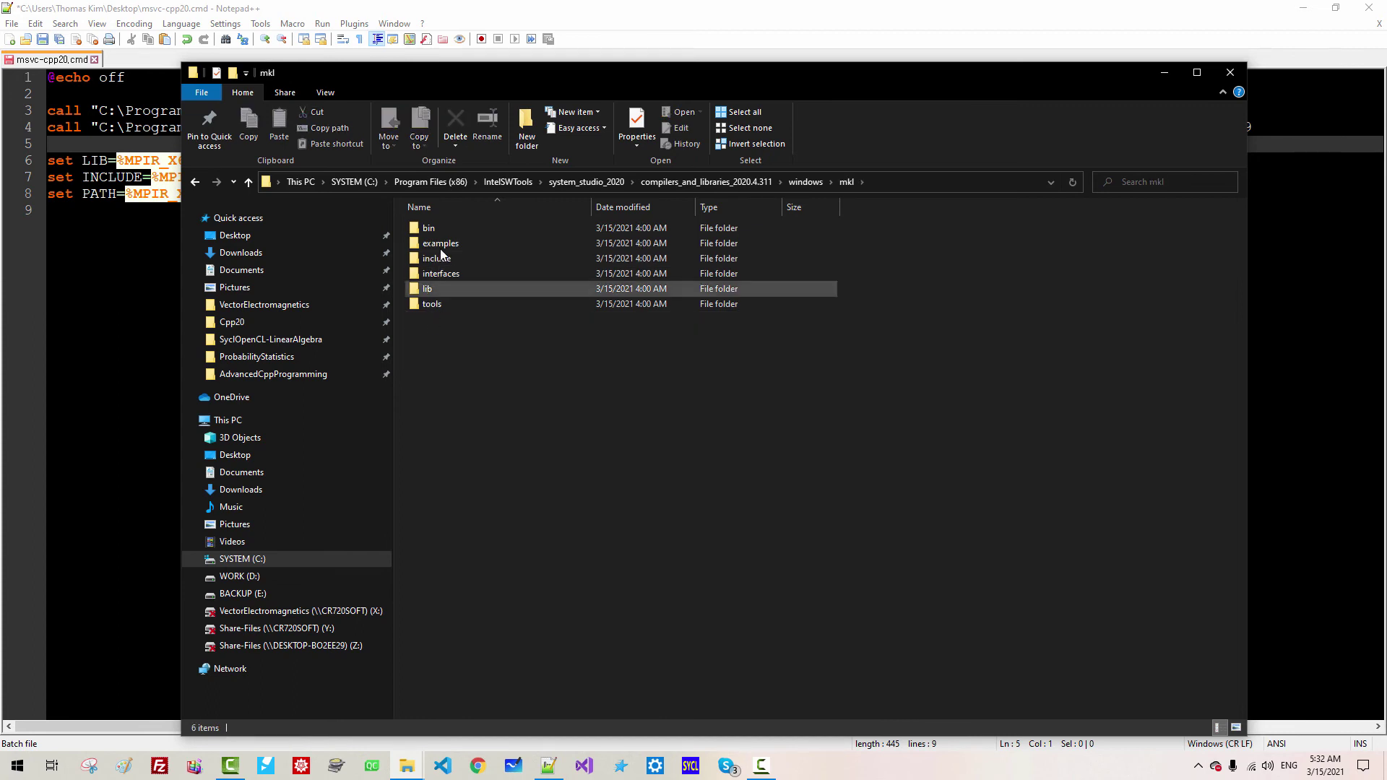
pyautogui.doubleClick(441, 226)
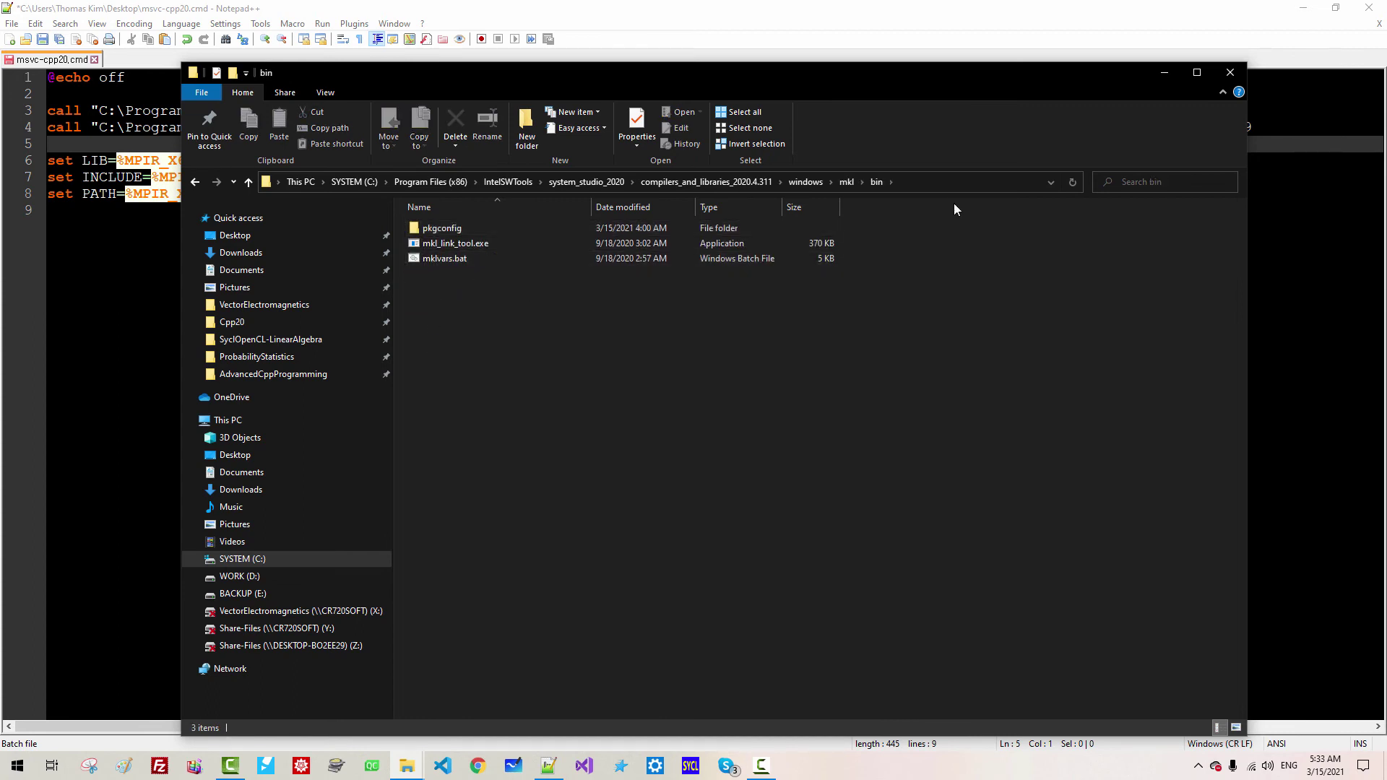
pyautogui.click(951, 182)
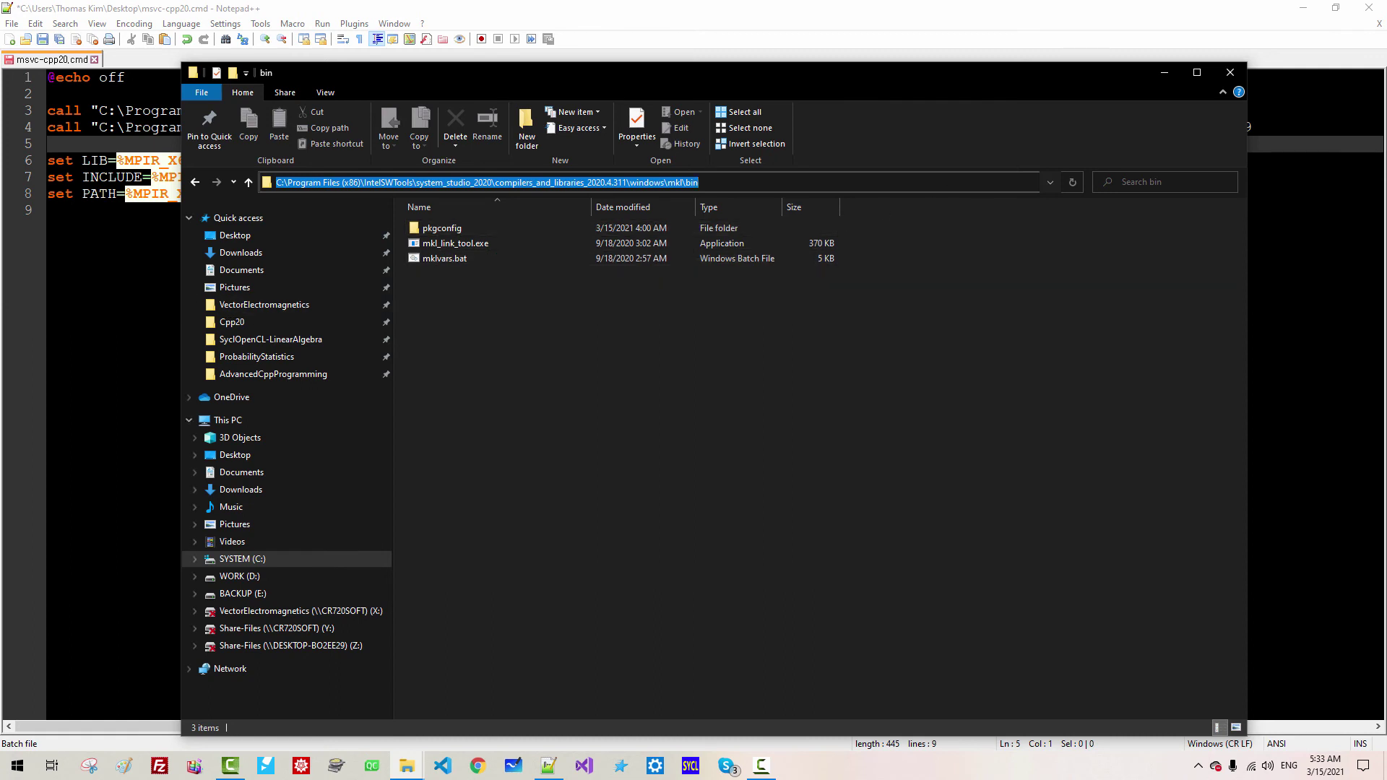
# - In Notepad++, begin the new line with call and an opening quote, followed by the copied mkl\bin path and a trailing backslash
pyautogui.hotkey('alt', 'Tab')
pyautogui.write('call')
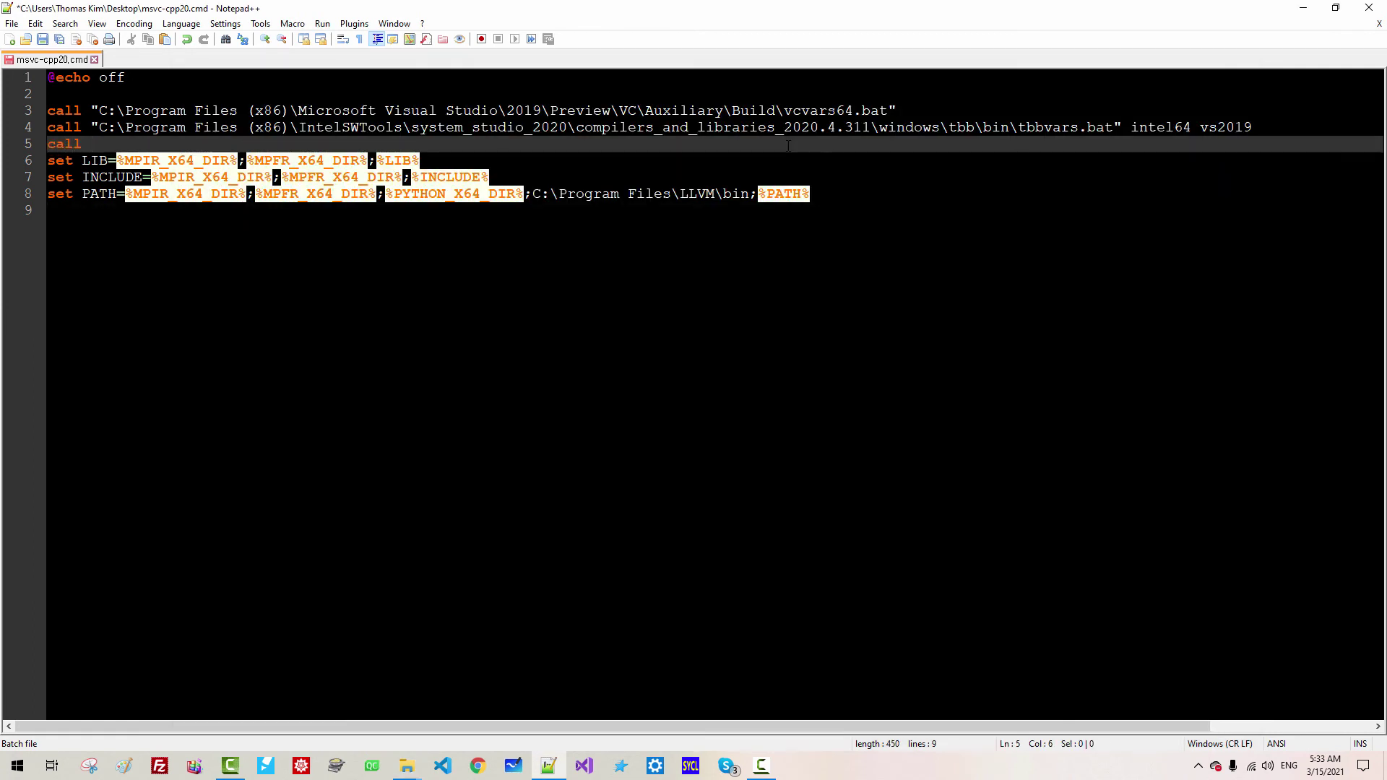
pyautogui.write(' "')
pyautogui.hotkey('ctrl', 'v')
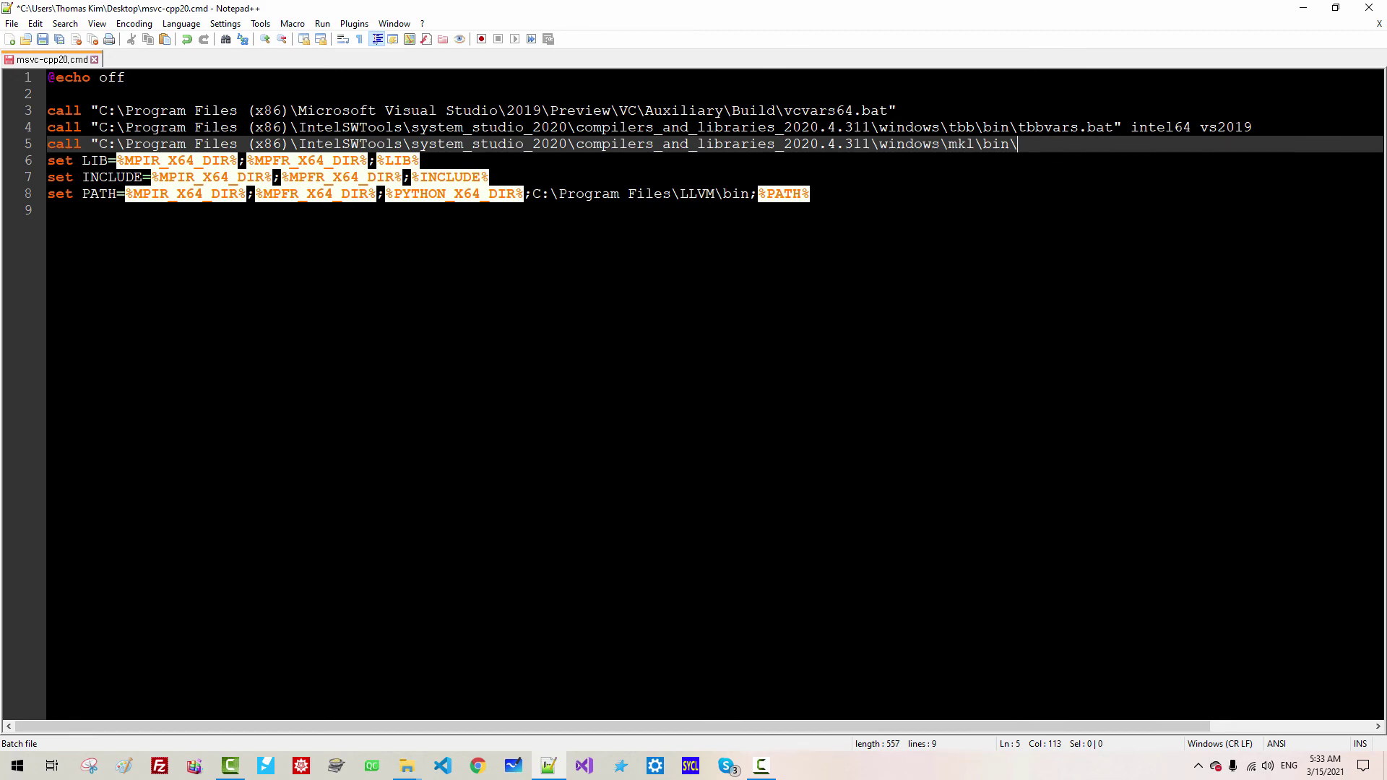
# - Copy the file name mklvars.bat from File Explorer and append it with a closing quote to the mkl call line in Notepad++
pyautogui.hotkey('alt', 'Tab')
pyautogui.rightClick(447, 262)
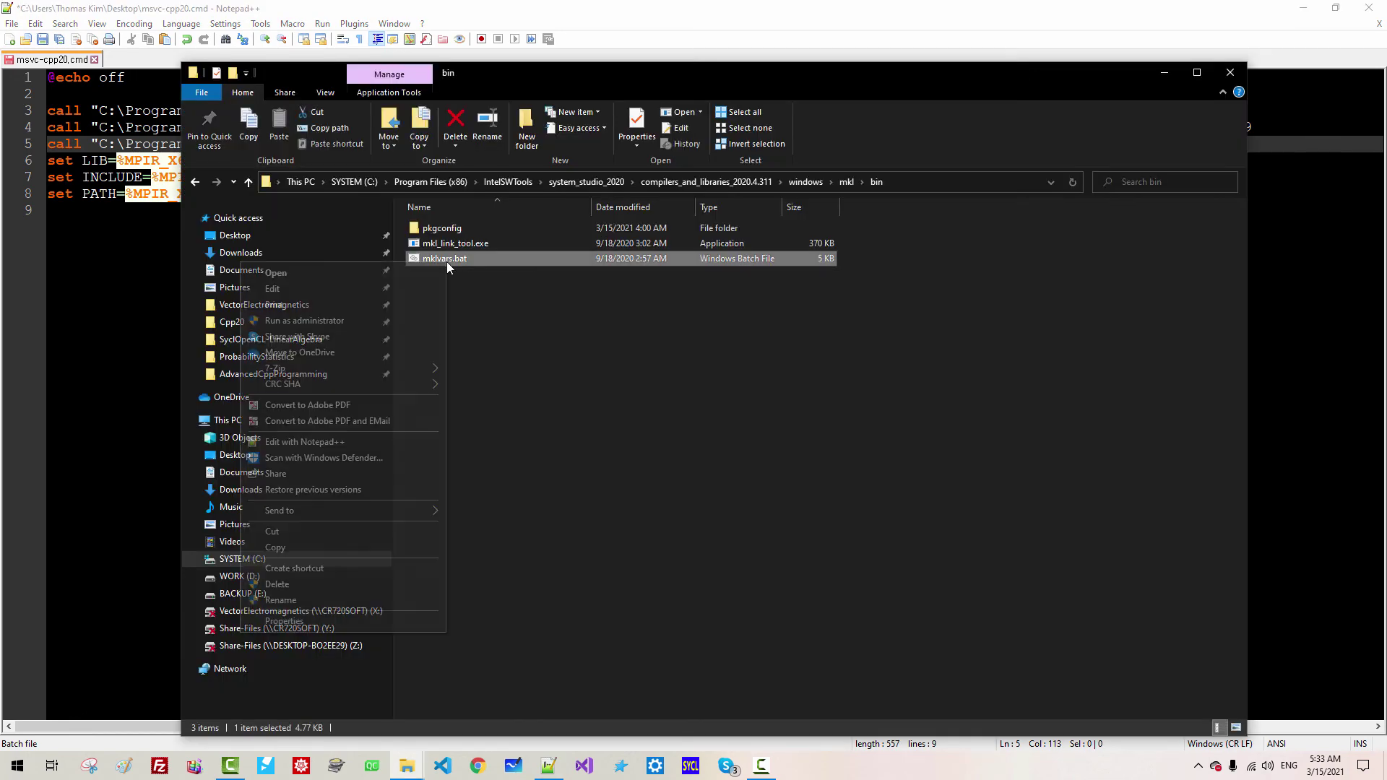
pyautogui.click(341, 599)
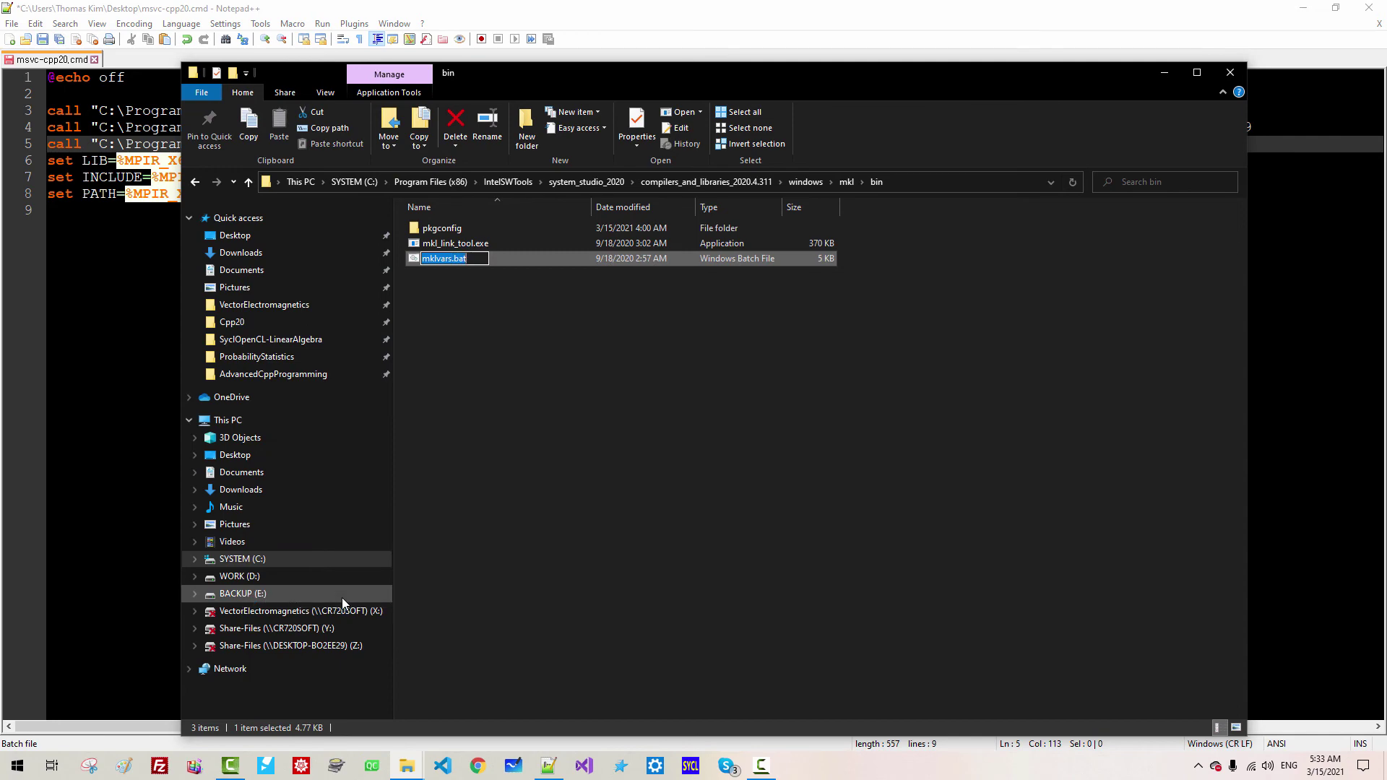
pyautogui.hotkey('alt', 'Tab')
pyautogui.hotkey('alt', 'Tab')
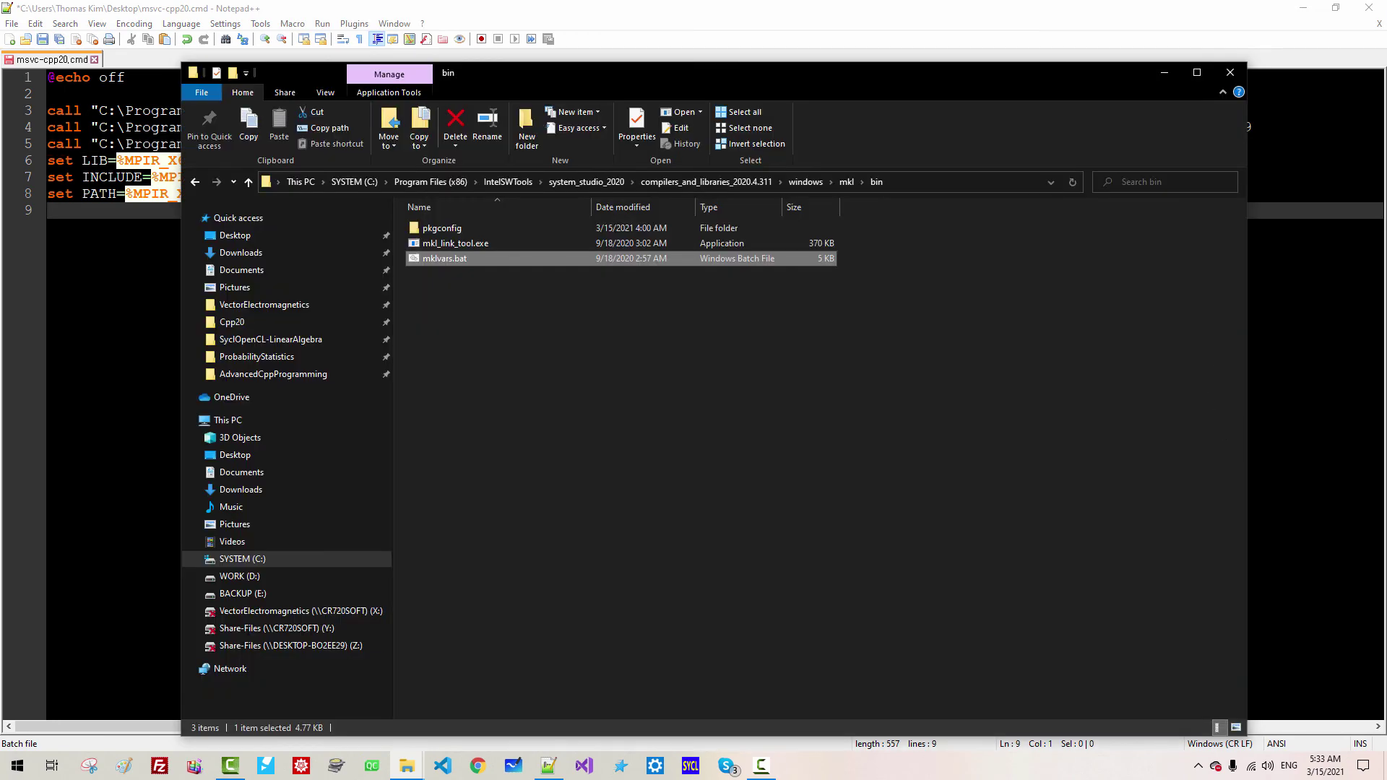
pyautogui.click(48, 210)
pyautogui.click(1019, 144)
pyautogui.hotkey('ctrl', 'v')
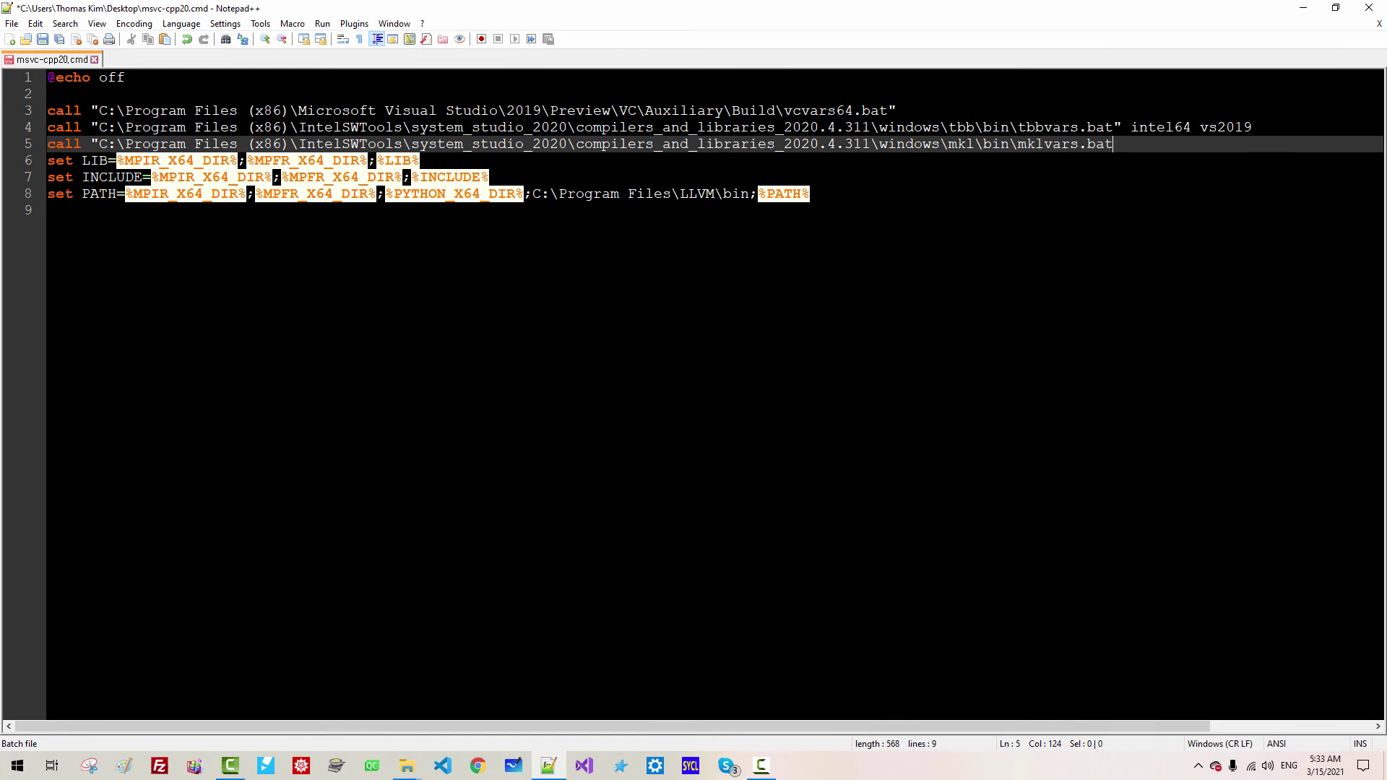
pyautogui.write('"')
# - Copy the arguments intel64 vs2019 from the tbbvars.bat line to the mklvars.bat line, and save the script with a blank line below it
pyautogui.press('Up')
pyautogui.hotkey('shift', 'End')
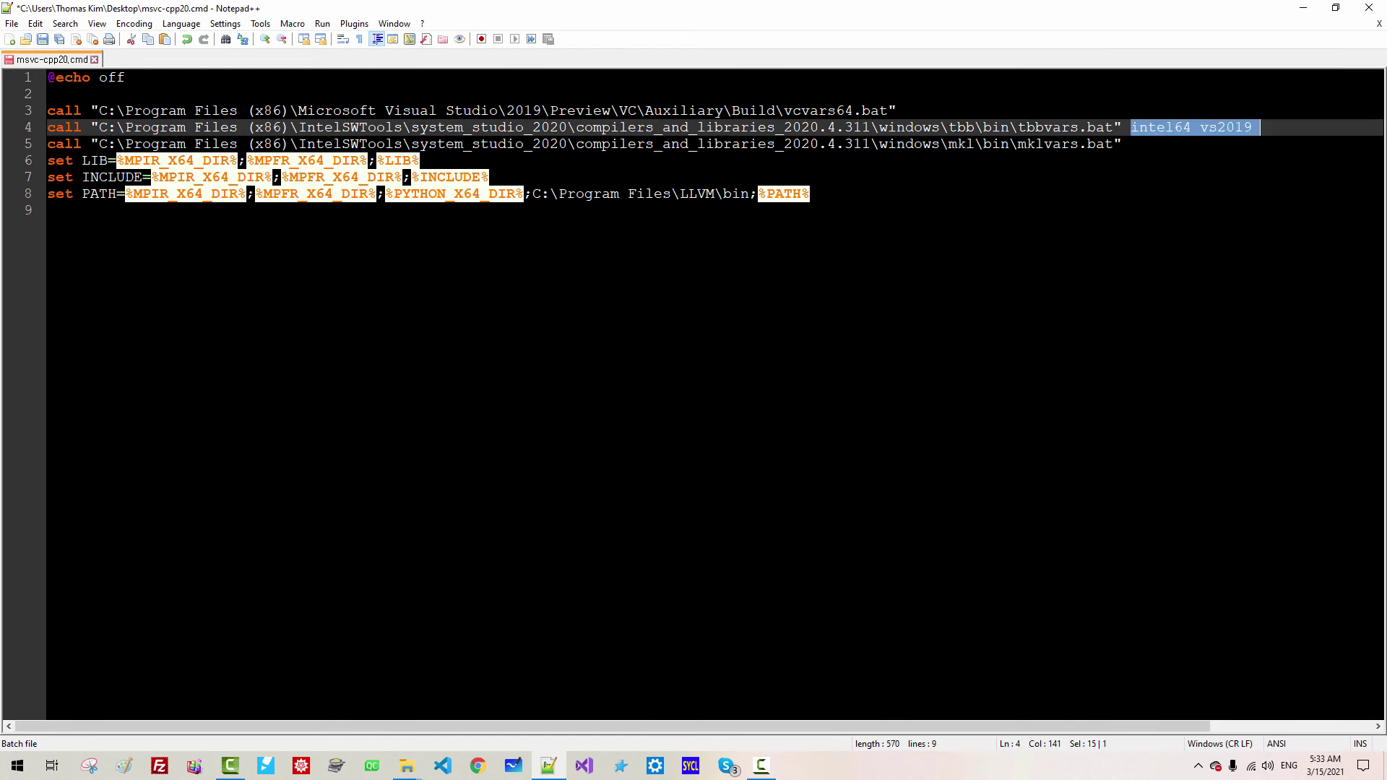
pyautogui.hotkey('ctrl', 'c')
pyautogui.press('Down')
pyautogui.hotkey('ctrl', 'v')
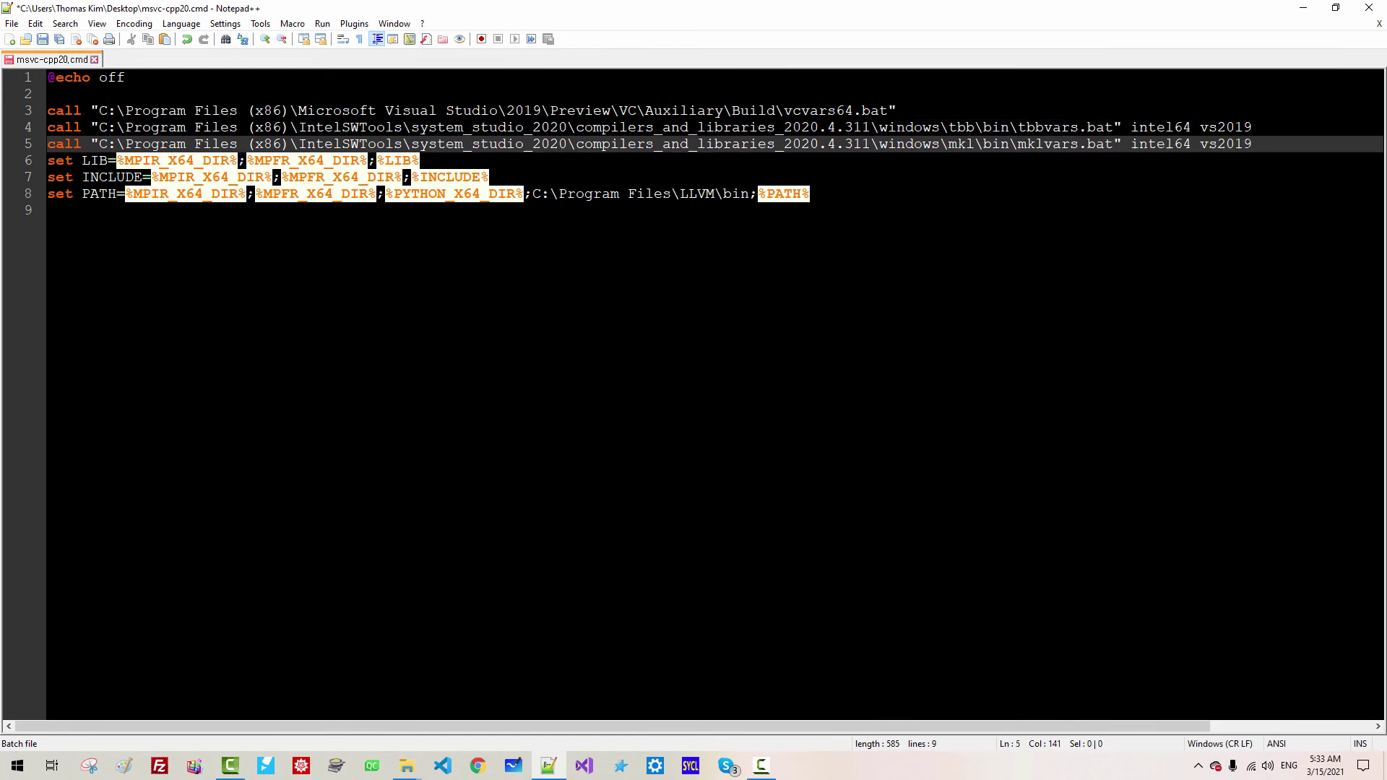
pyautogui.press('Return')
pyautogui.click(61, 45)
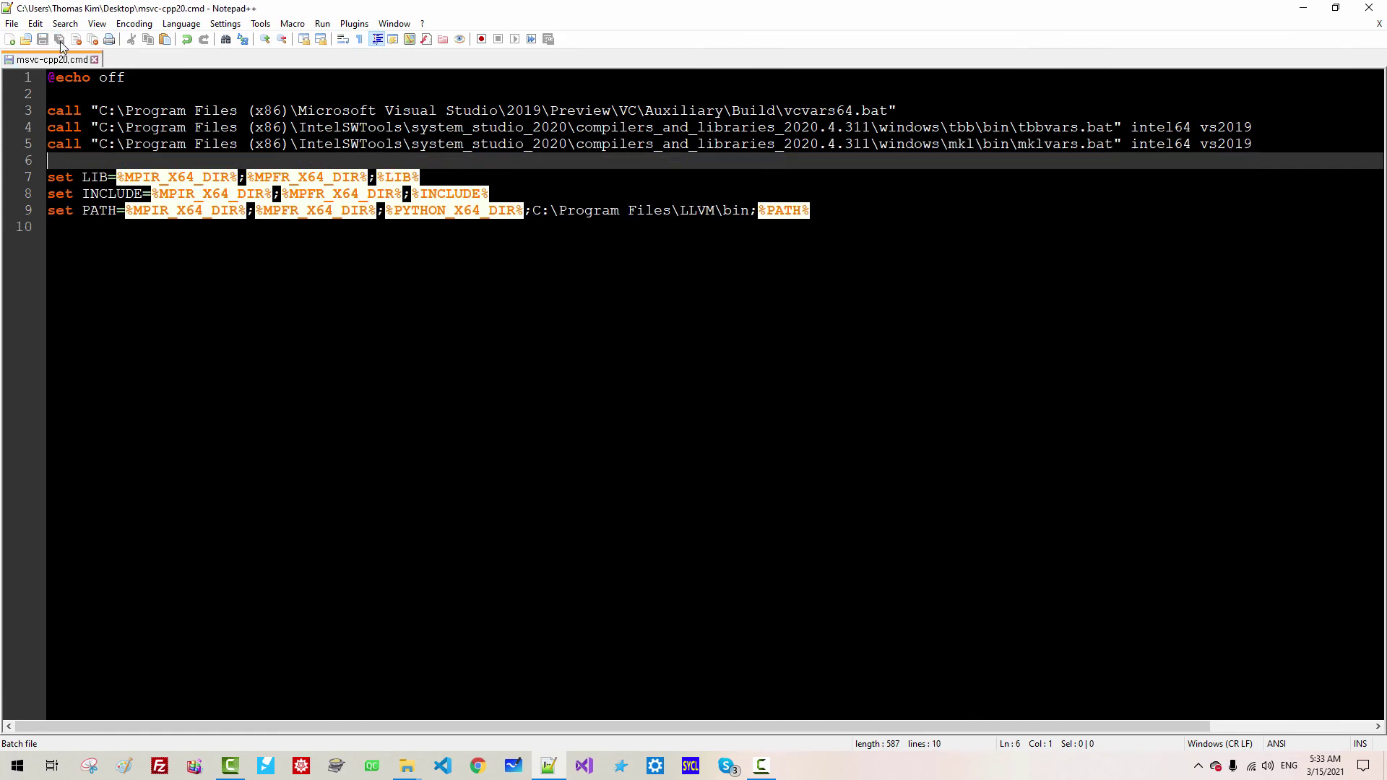